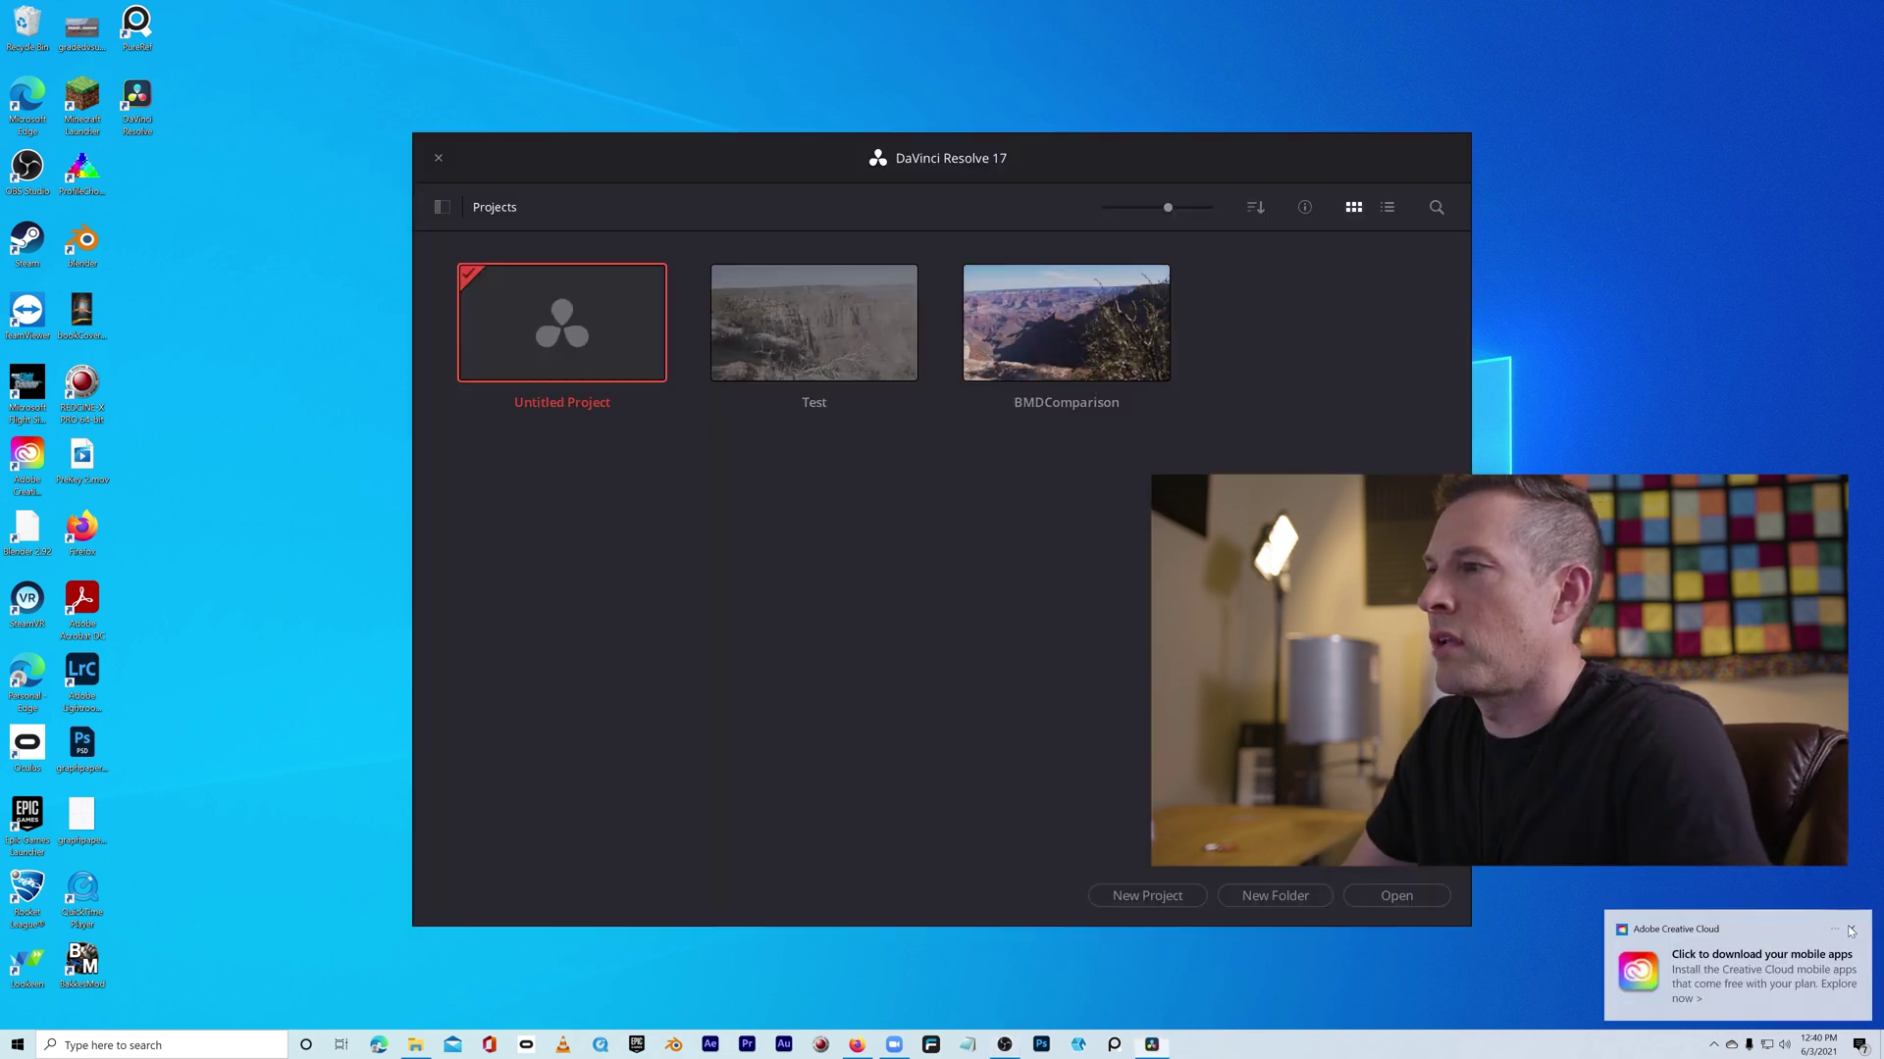
Step: Dismiss the Creative Cloud notification and create a new project named GradingTest
click(1850, 929)
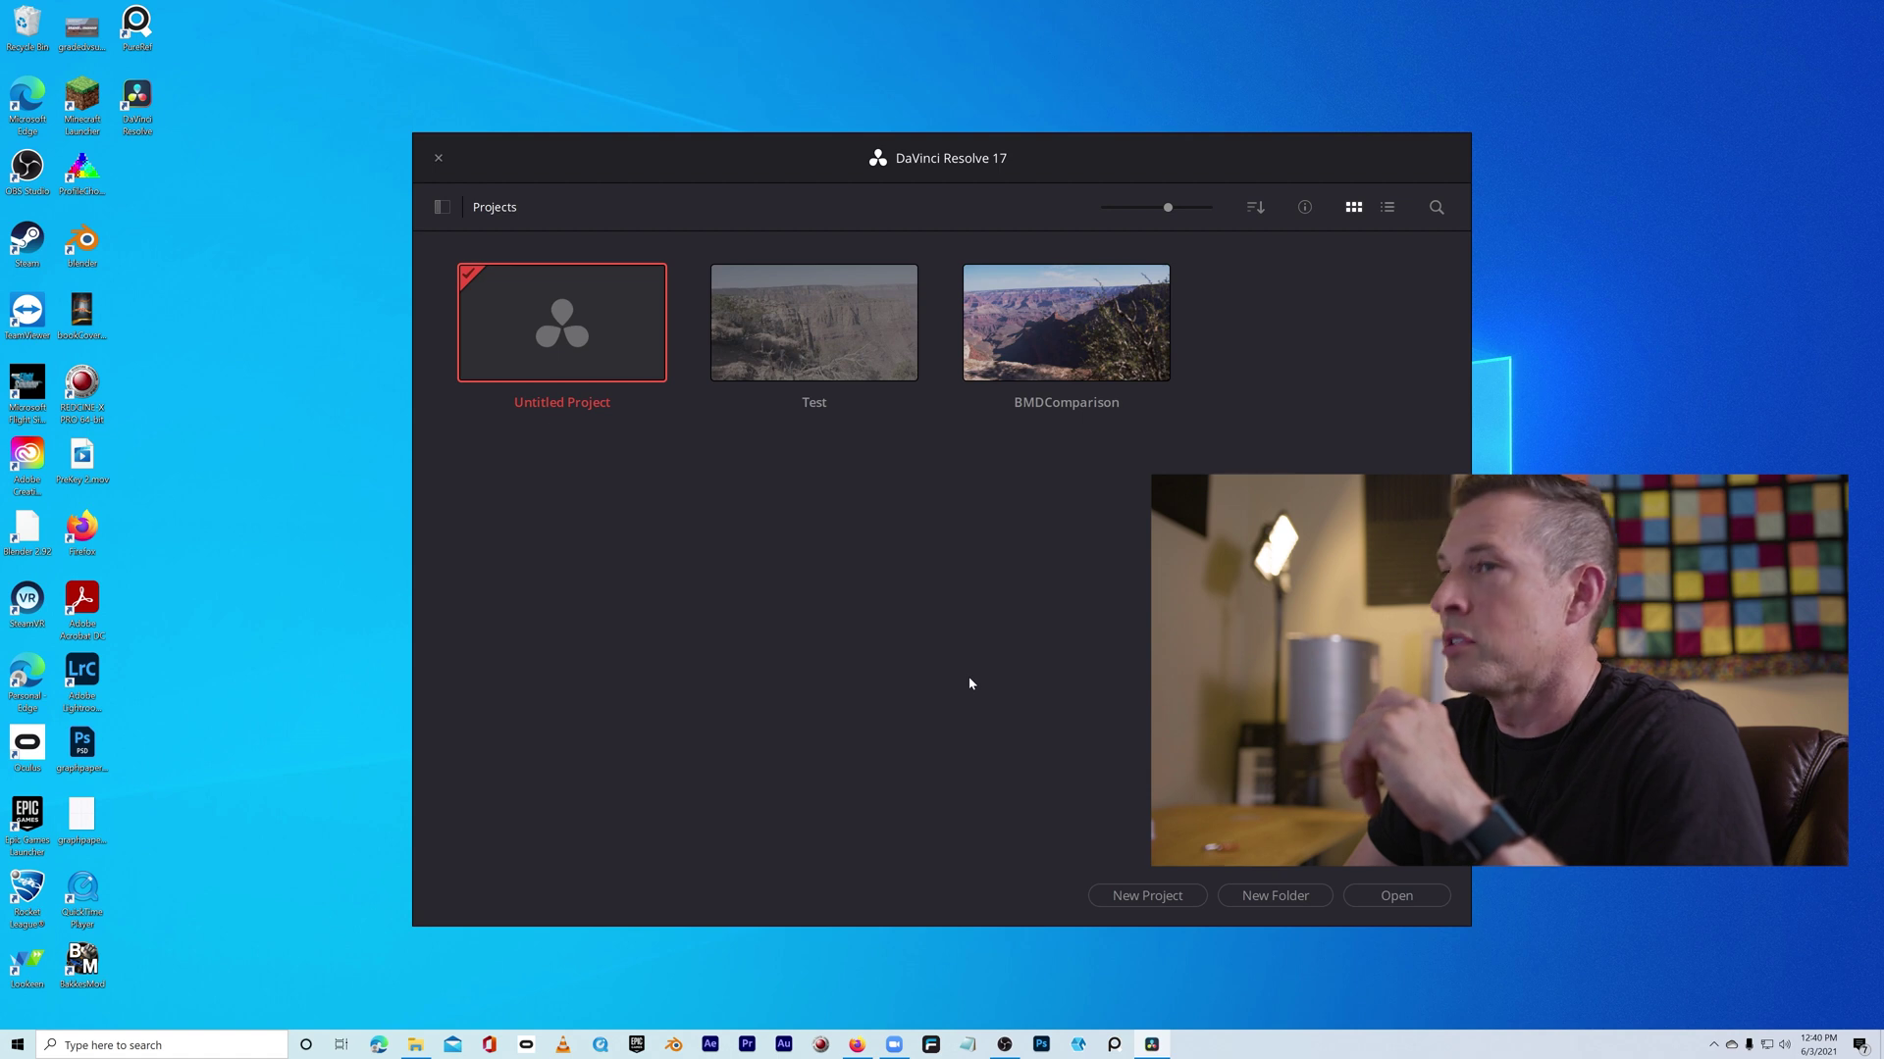
click(1150, 896)
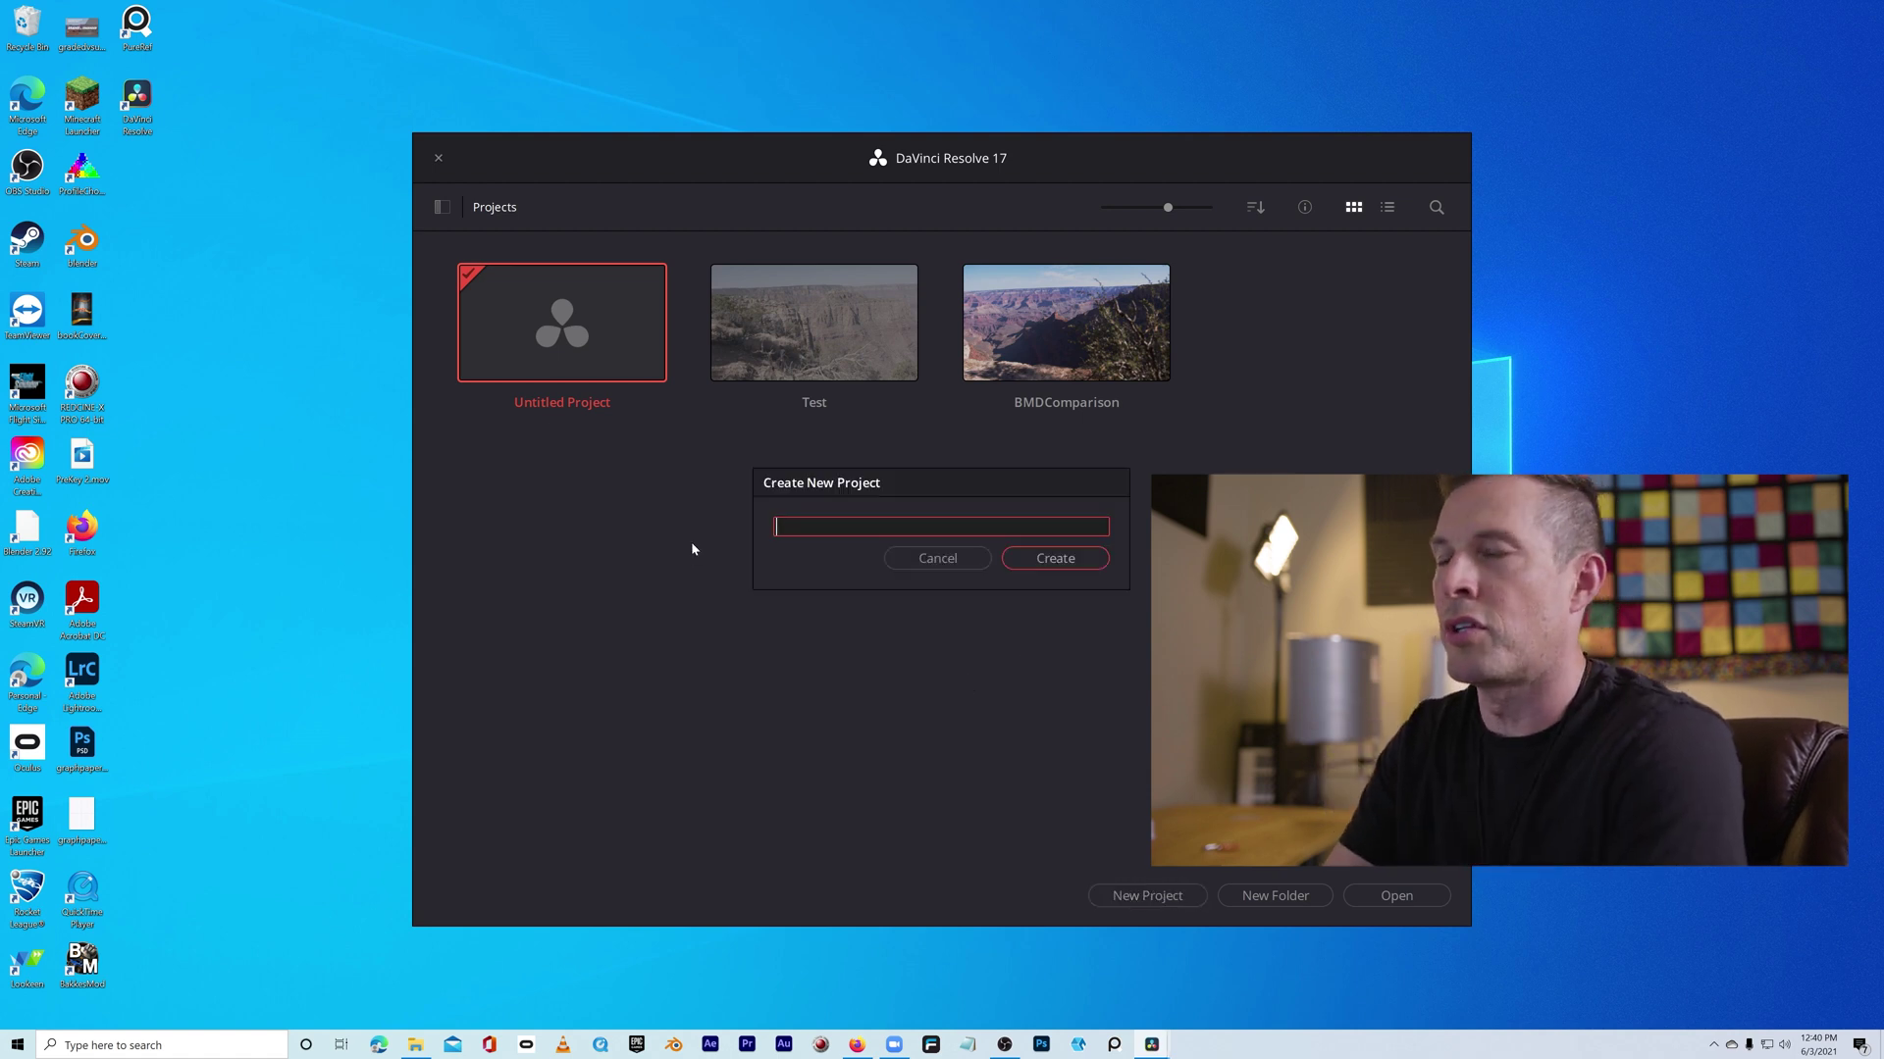
text(GradingTest)
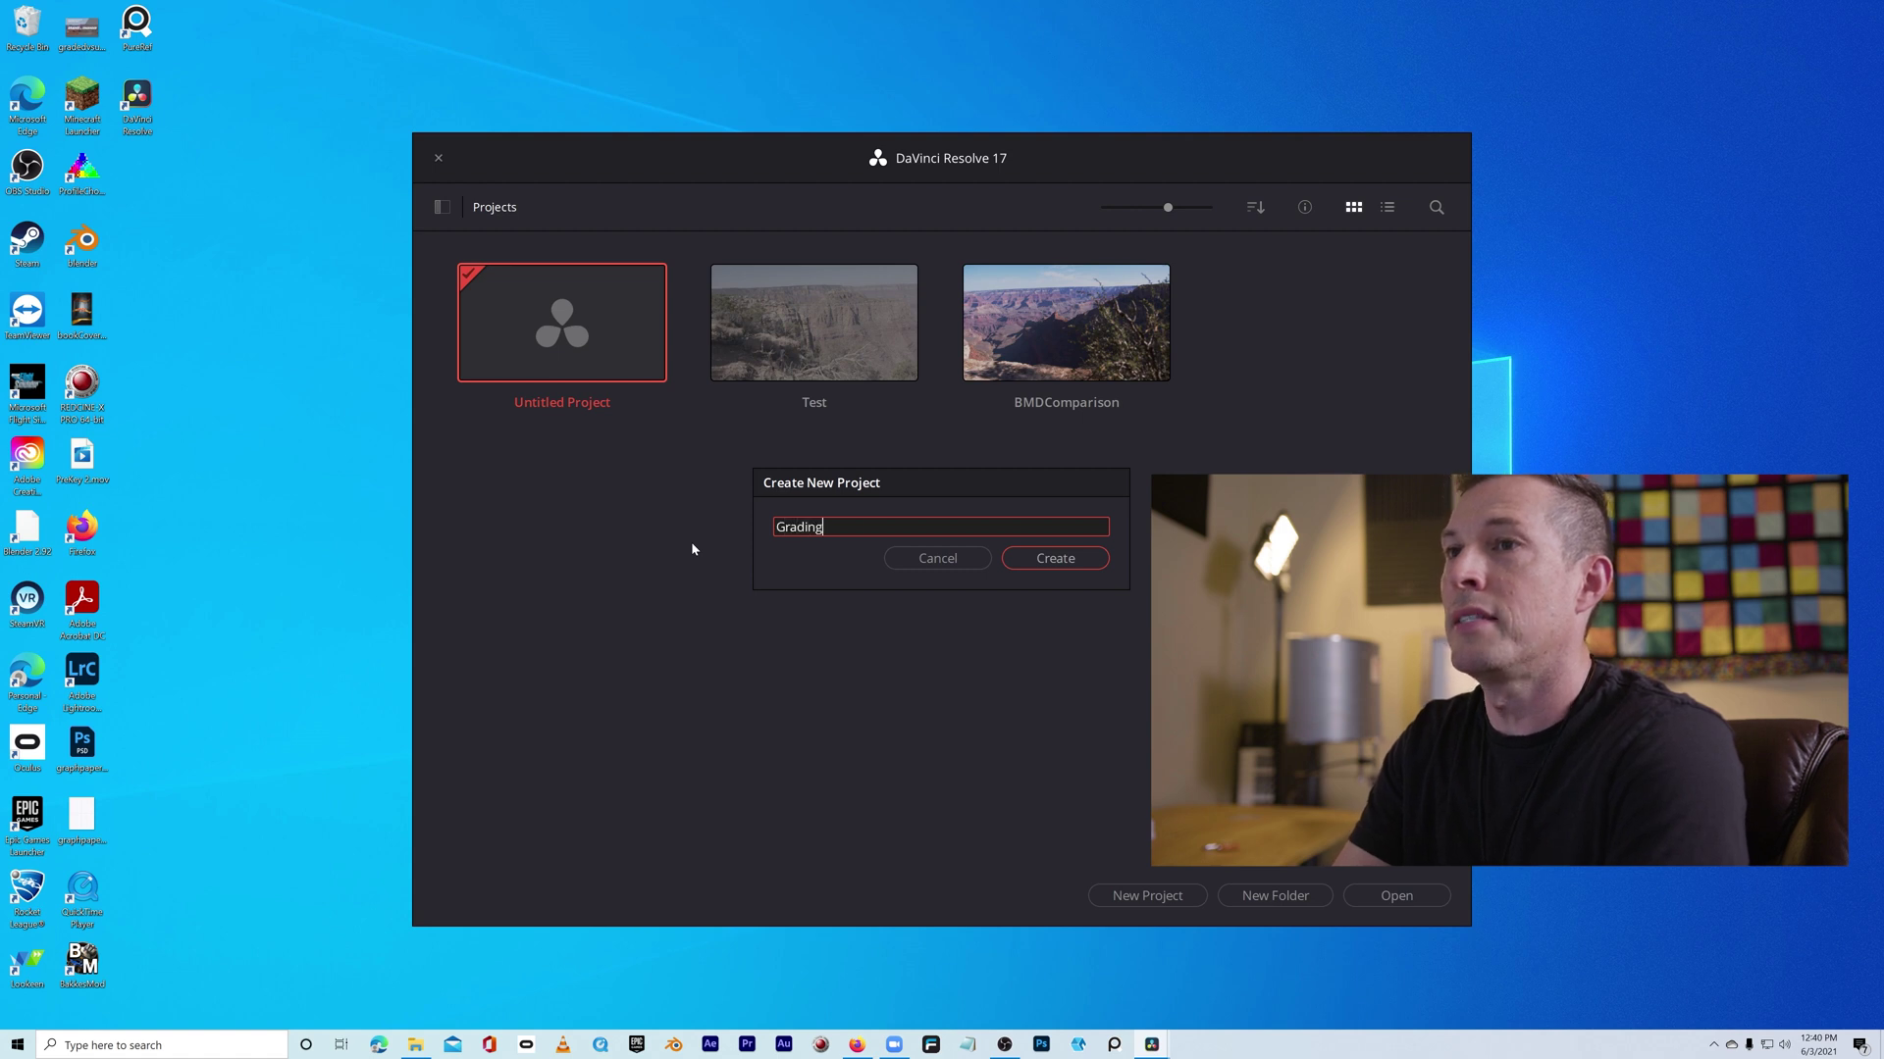
click(1050, 559)
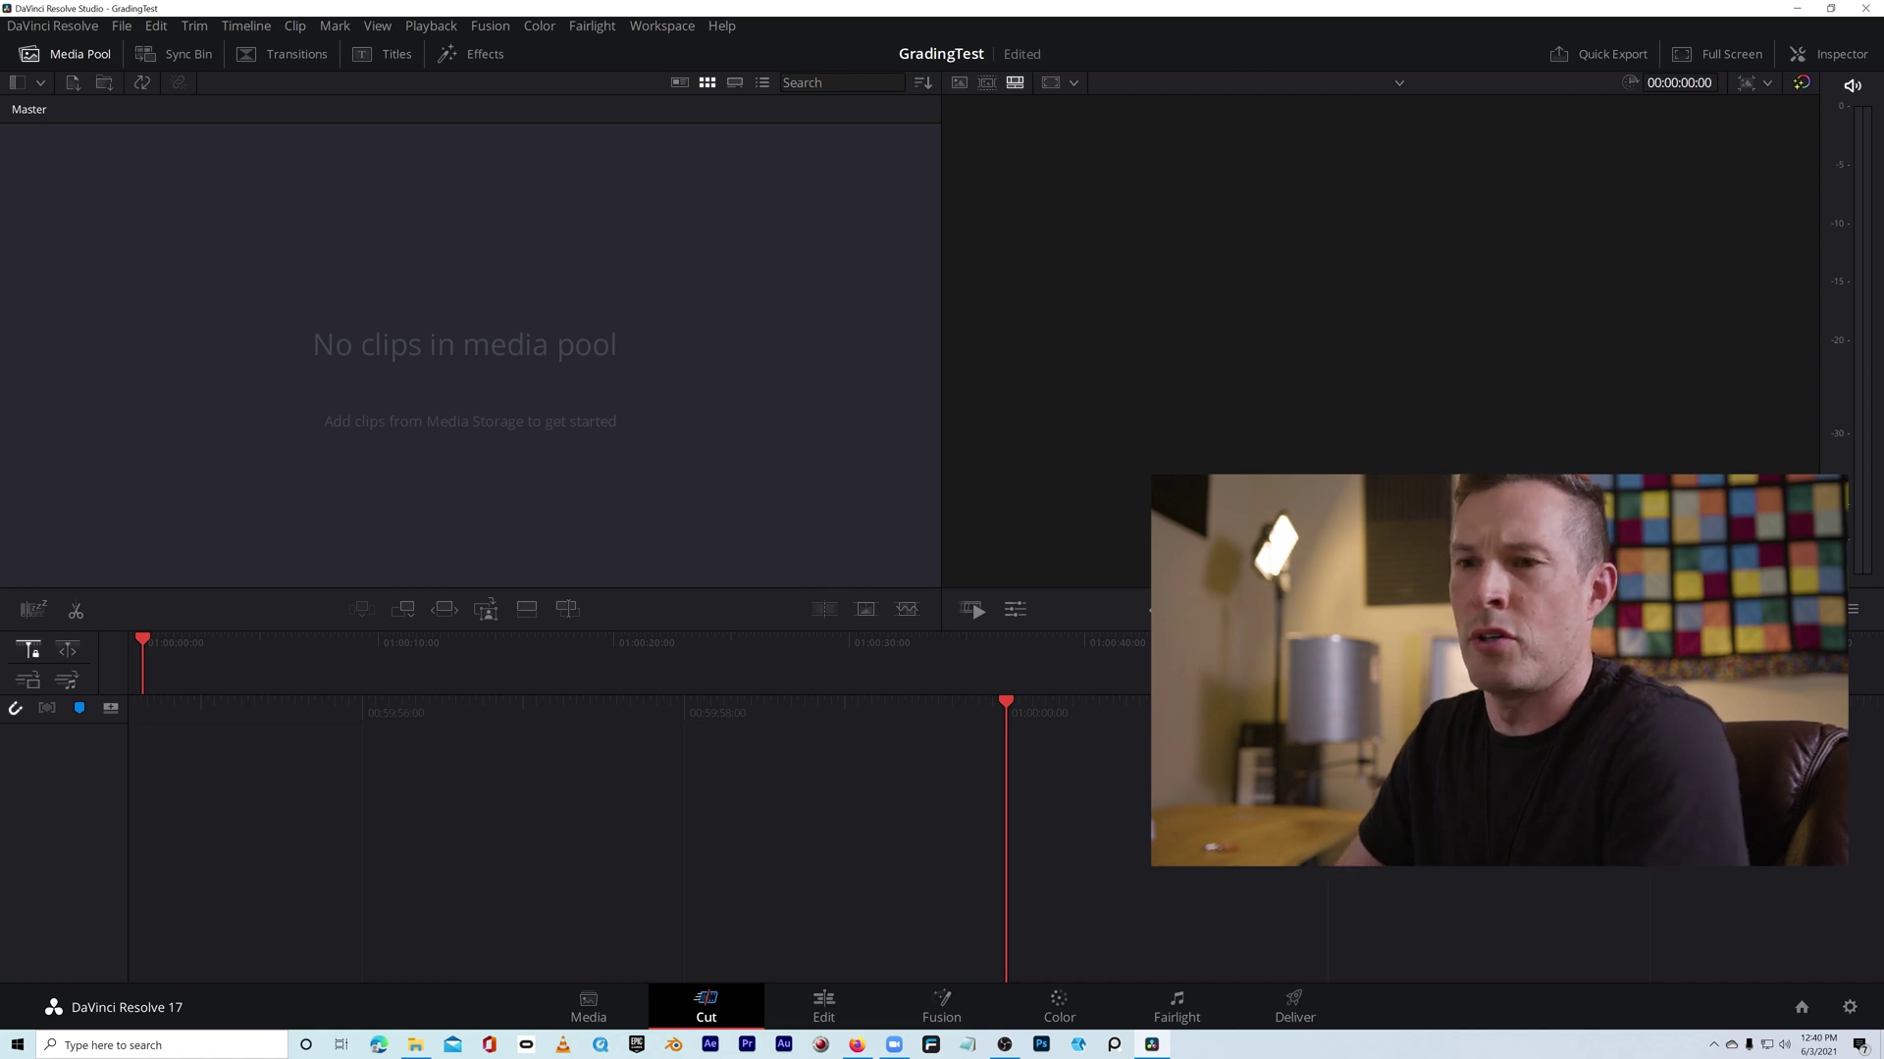
Step: Import 1005_05151803_C001.braw from the BMDReviewVideoContent folder in File Explorer into the media pool, changing the project frame rate to match
click(591, 1007)
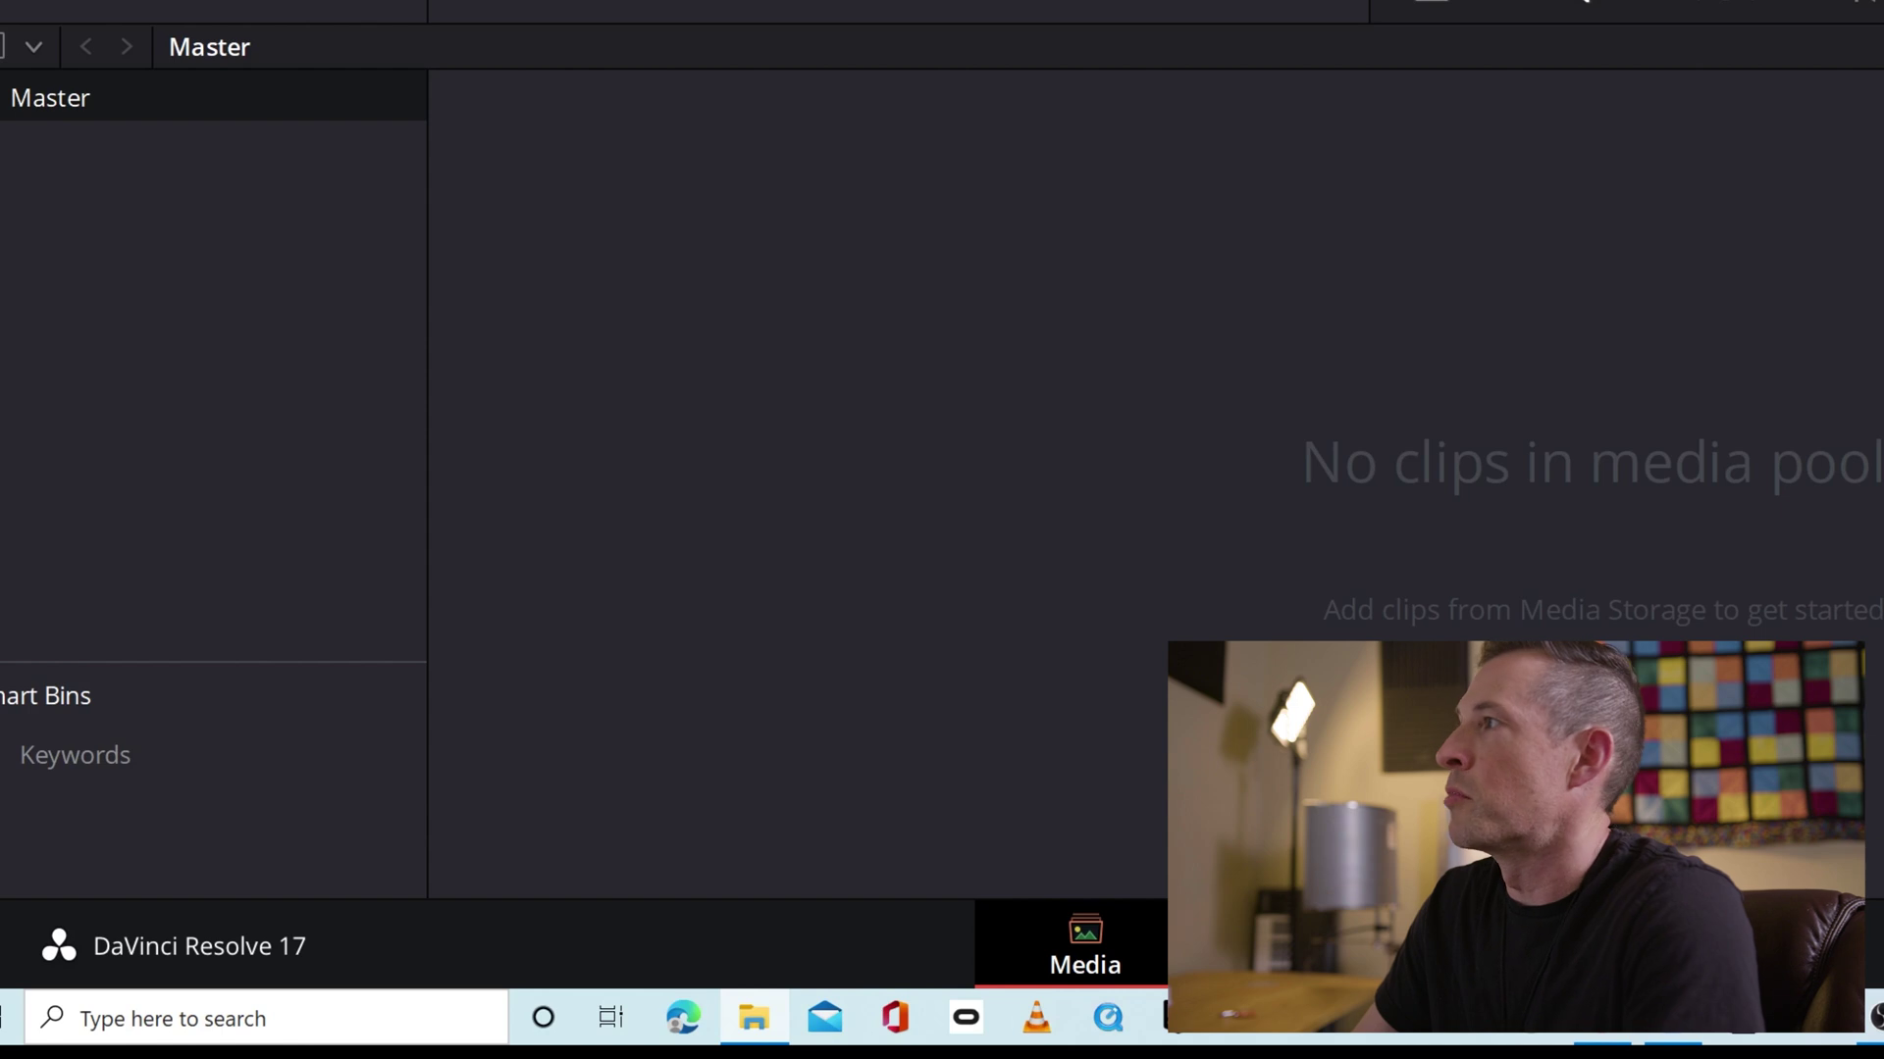
click(754, 1017)
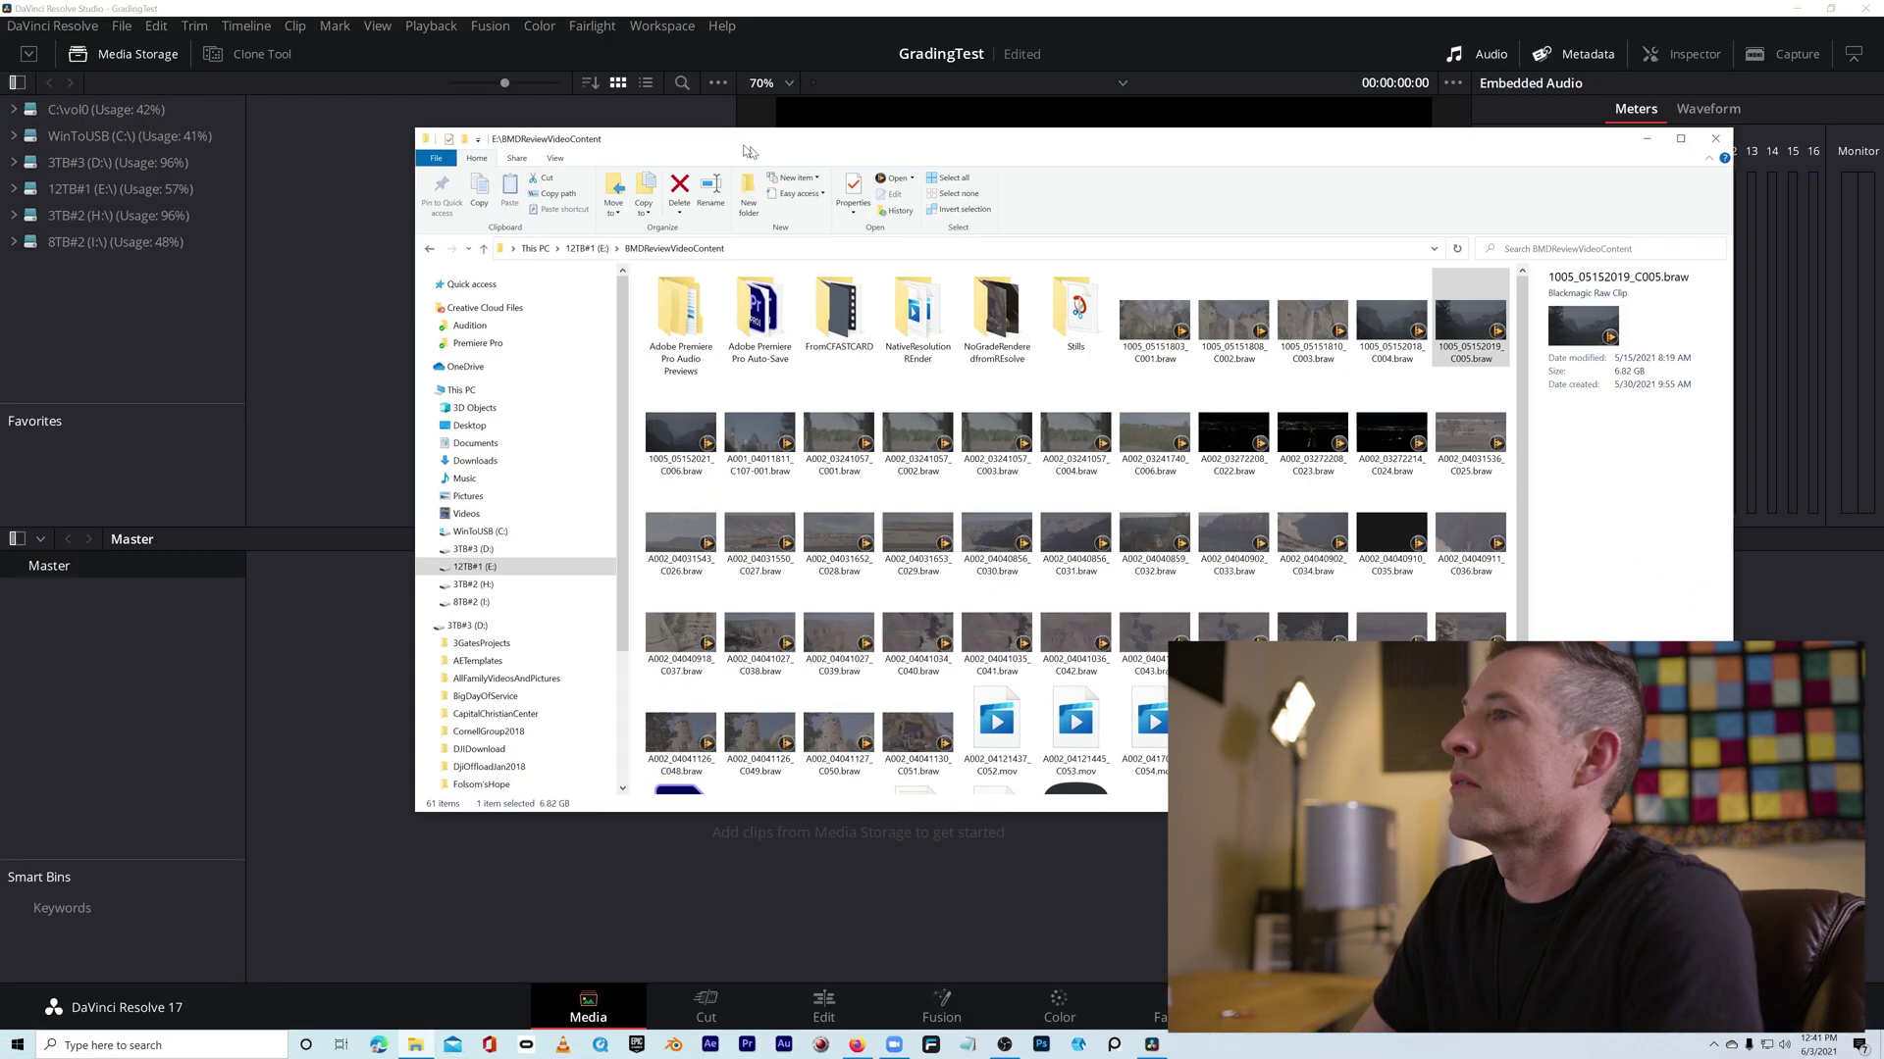
drag(748, 150, 699, 69)
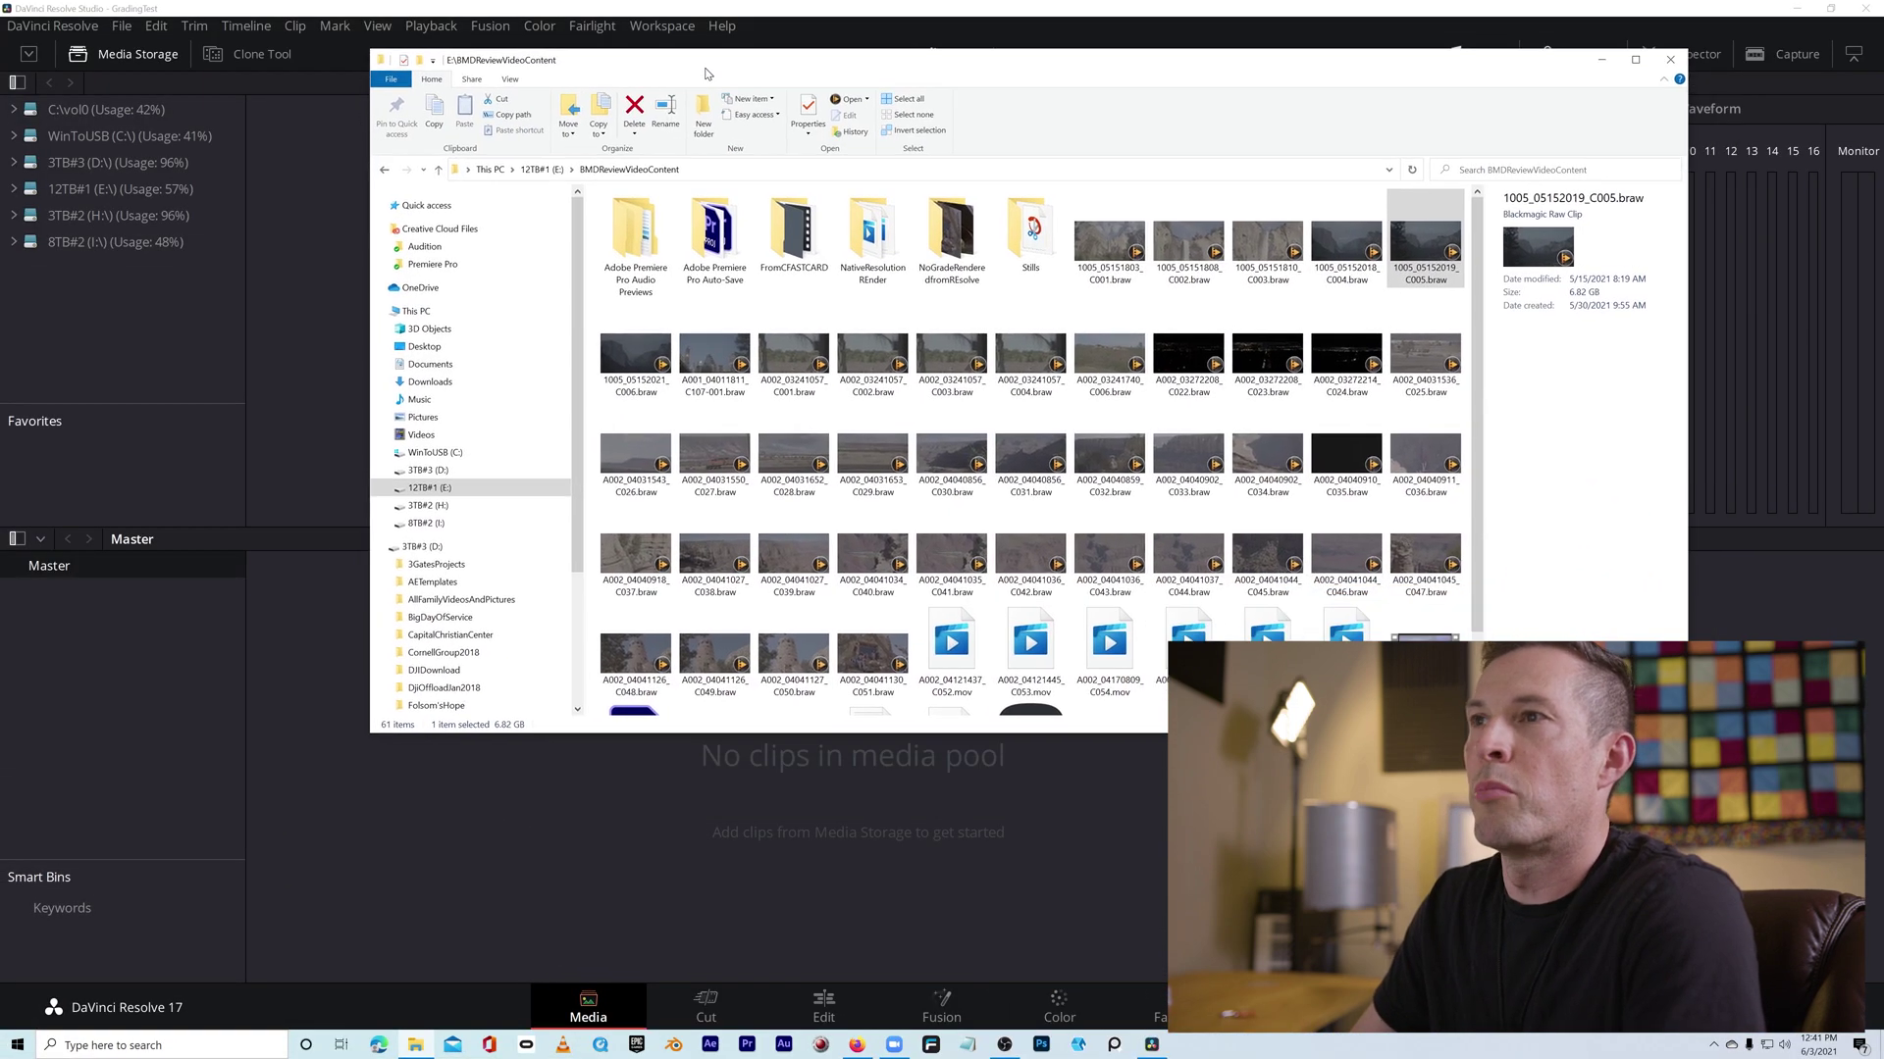
drag(1107, 250, 783, 809)
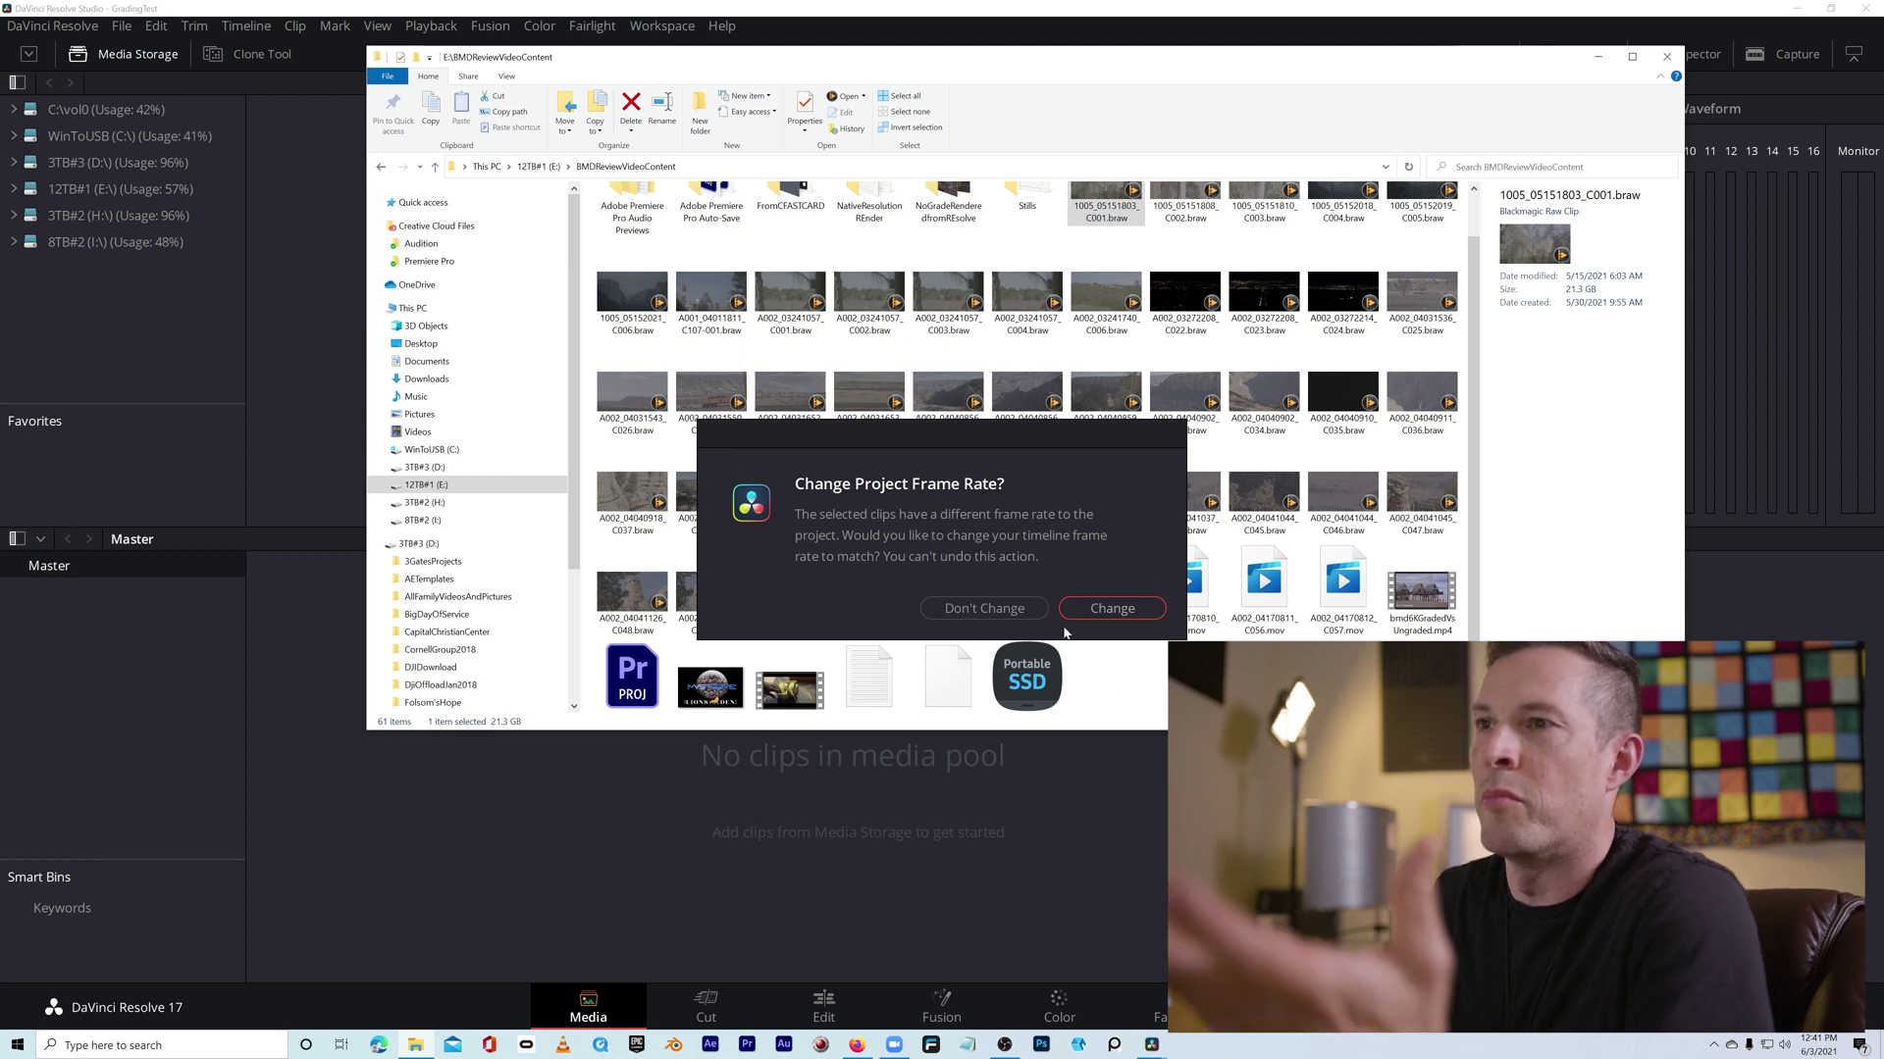
click(1109, 609)
Step: Add 1005_05151808_C002.braw, A002_04041027_C039.braw and 1005_05152019_C005.braw from File Explorer to the media pool, and return to DaVinci Resolve
scroll(1257, 502, up, 1)
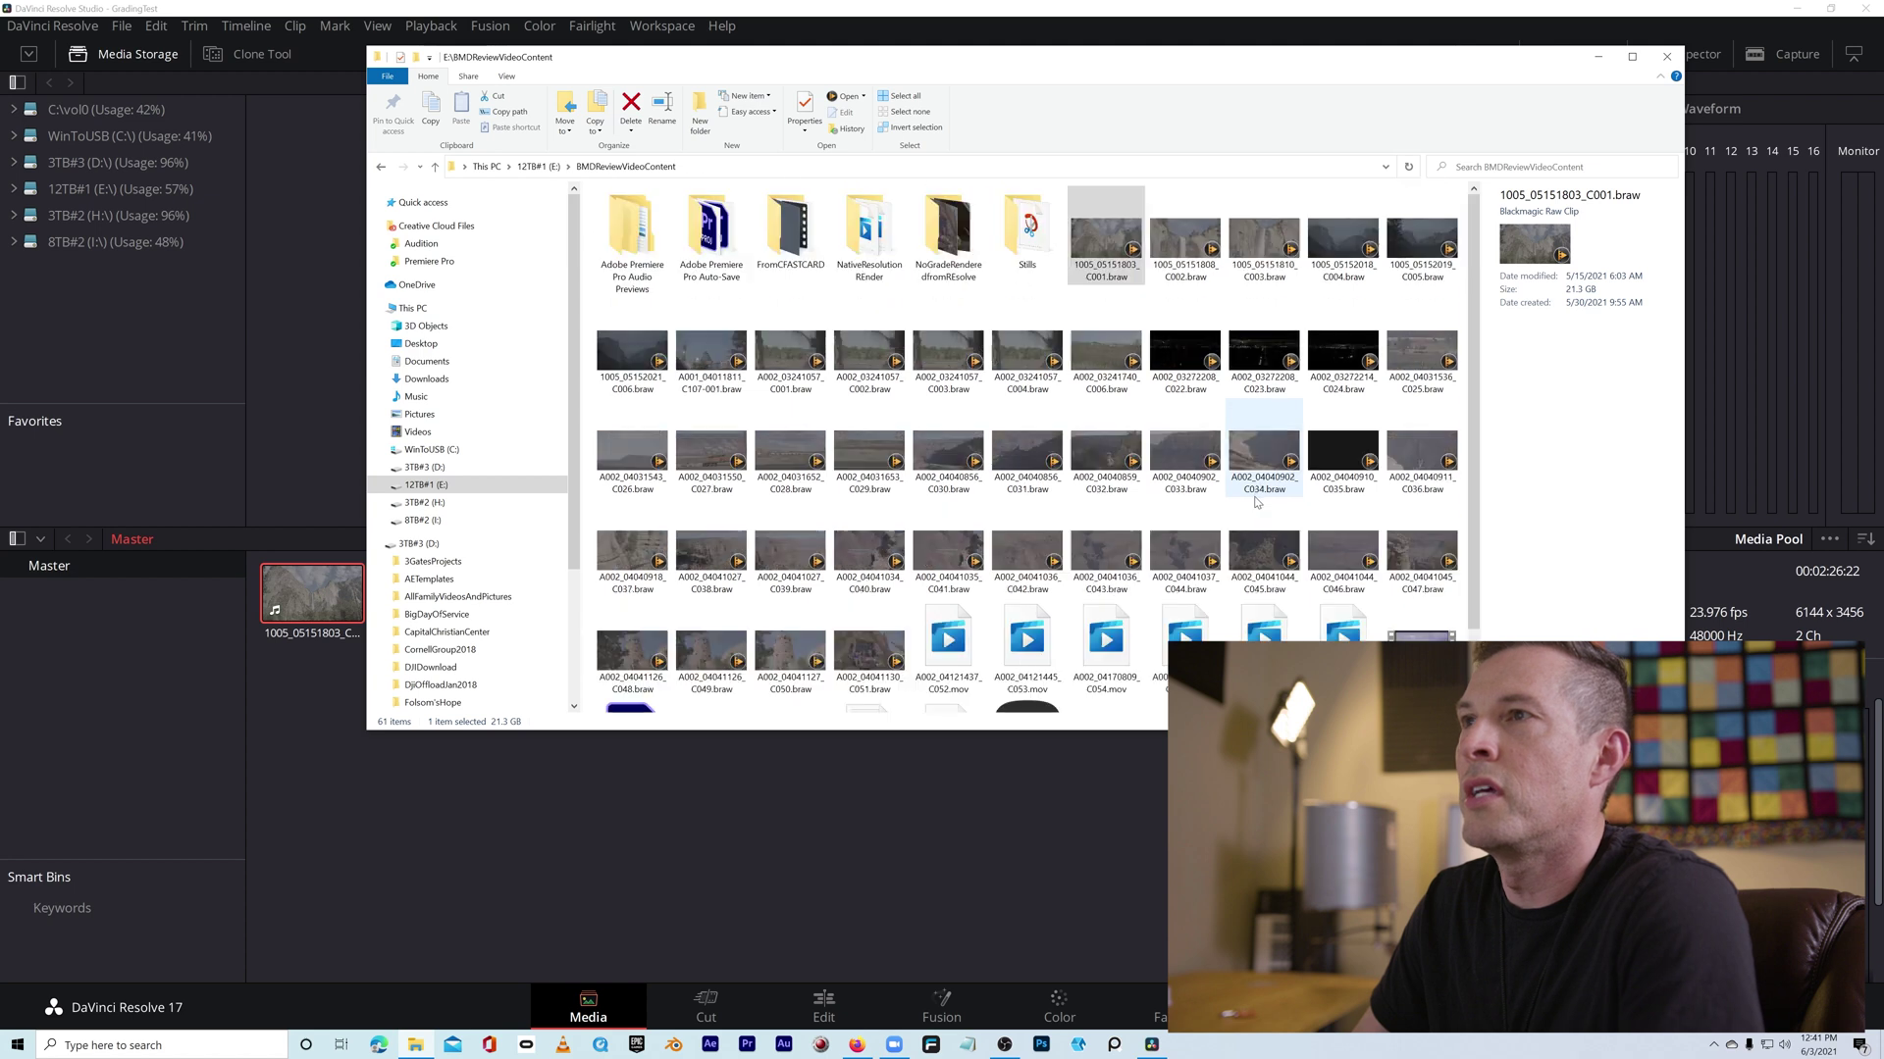
drag(1185, 240, 713, 888)
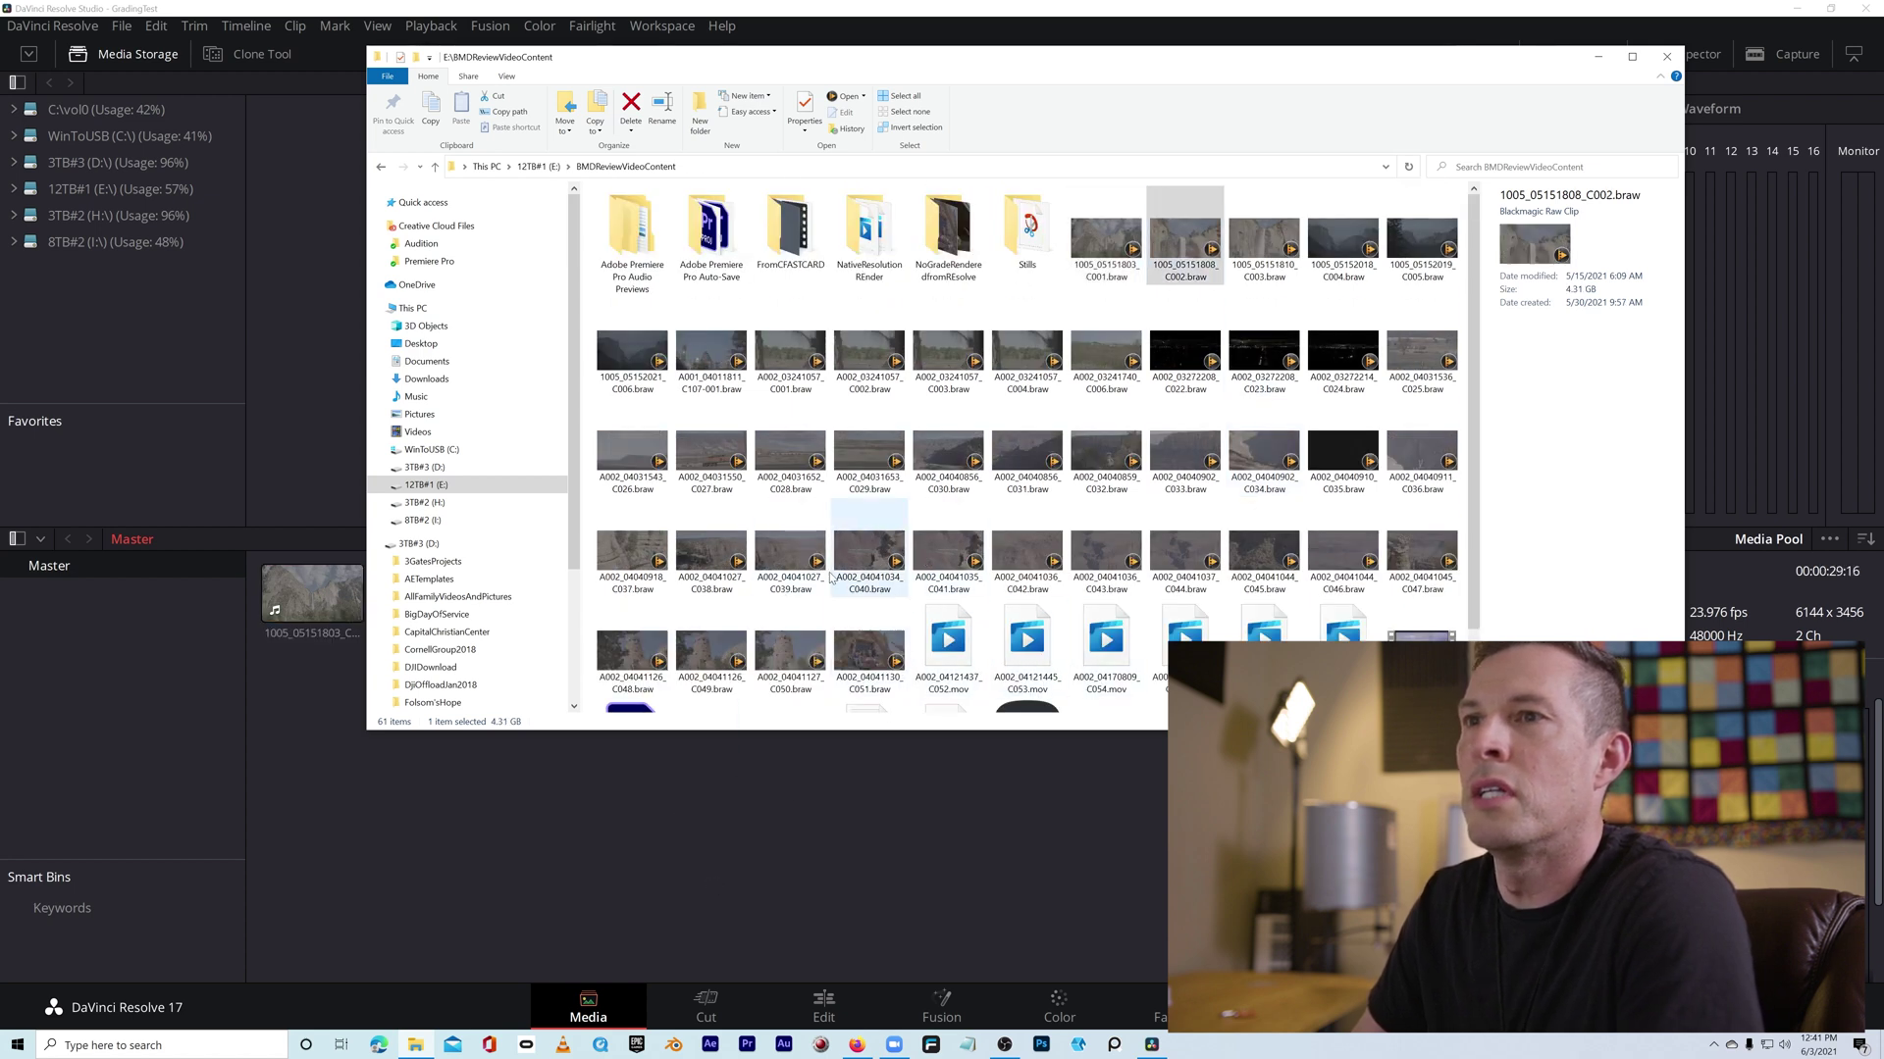
drag(784, 555, 691, 853)
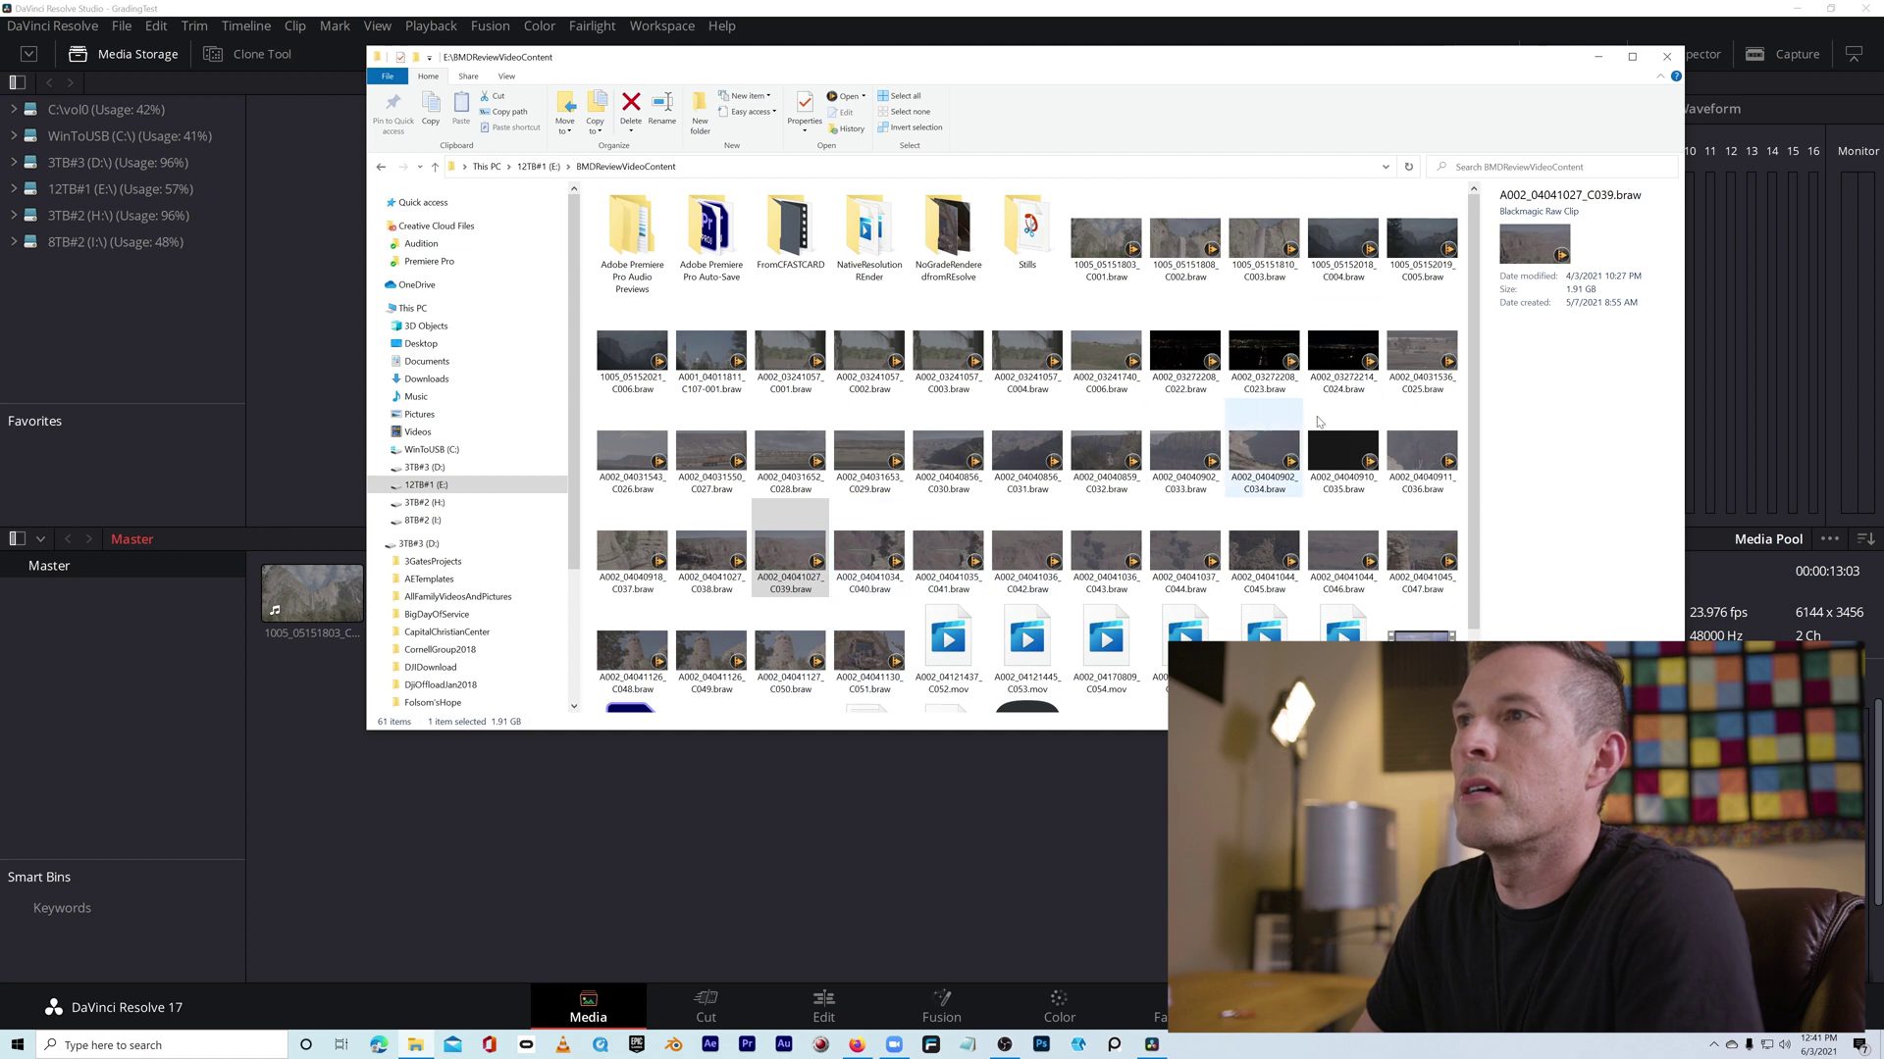
drag(1422, 241, 690, 888)
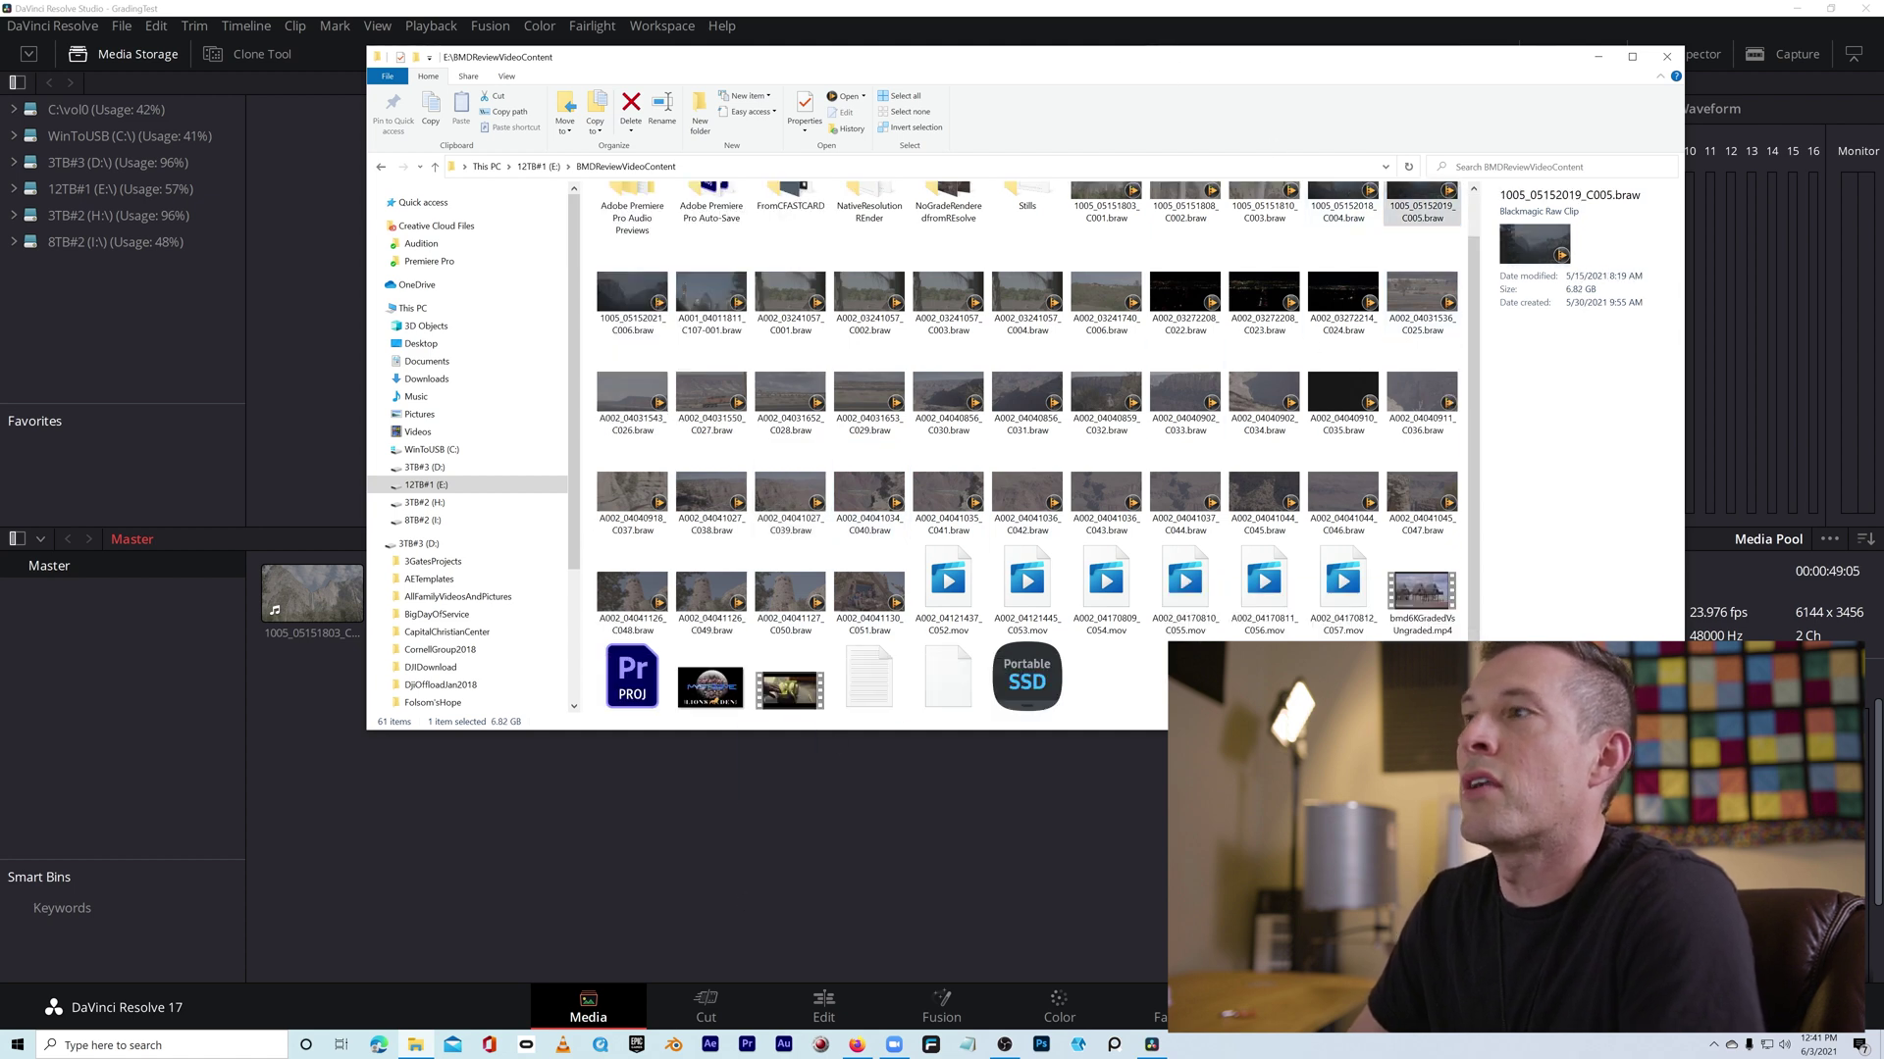
key(alt+Tab)
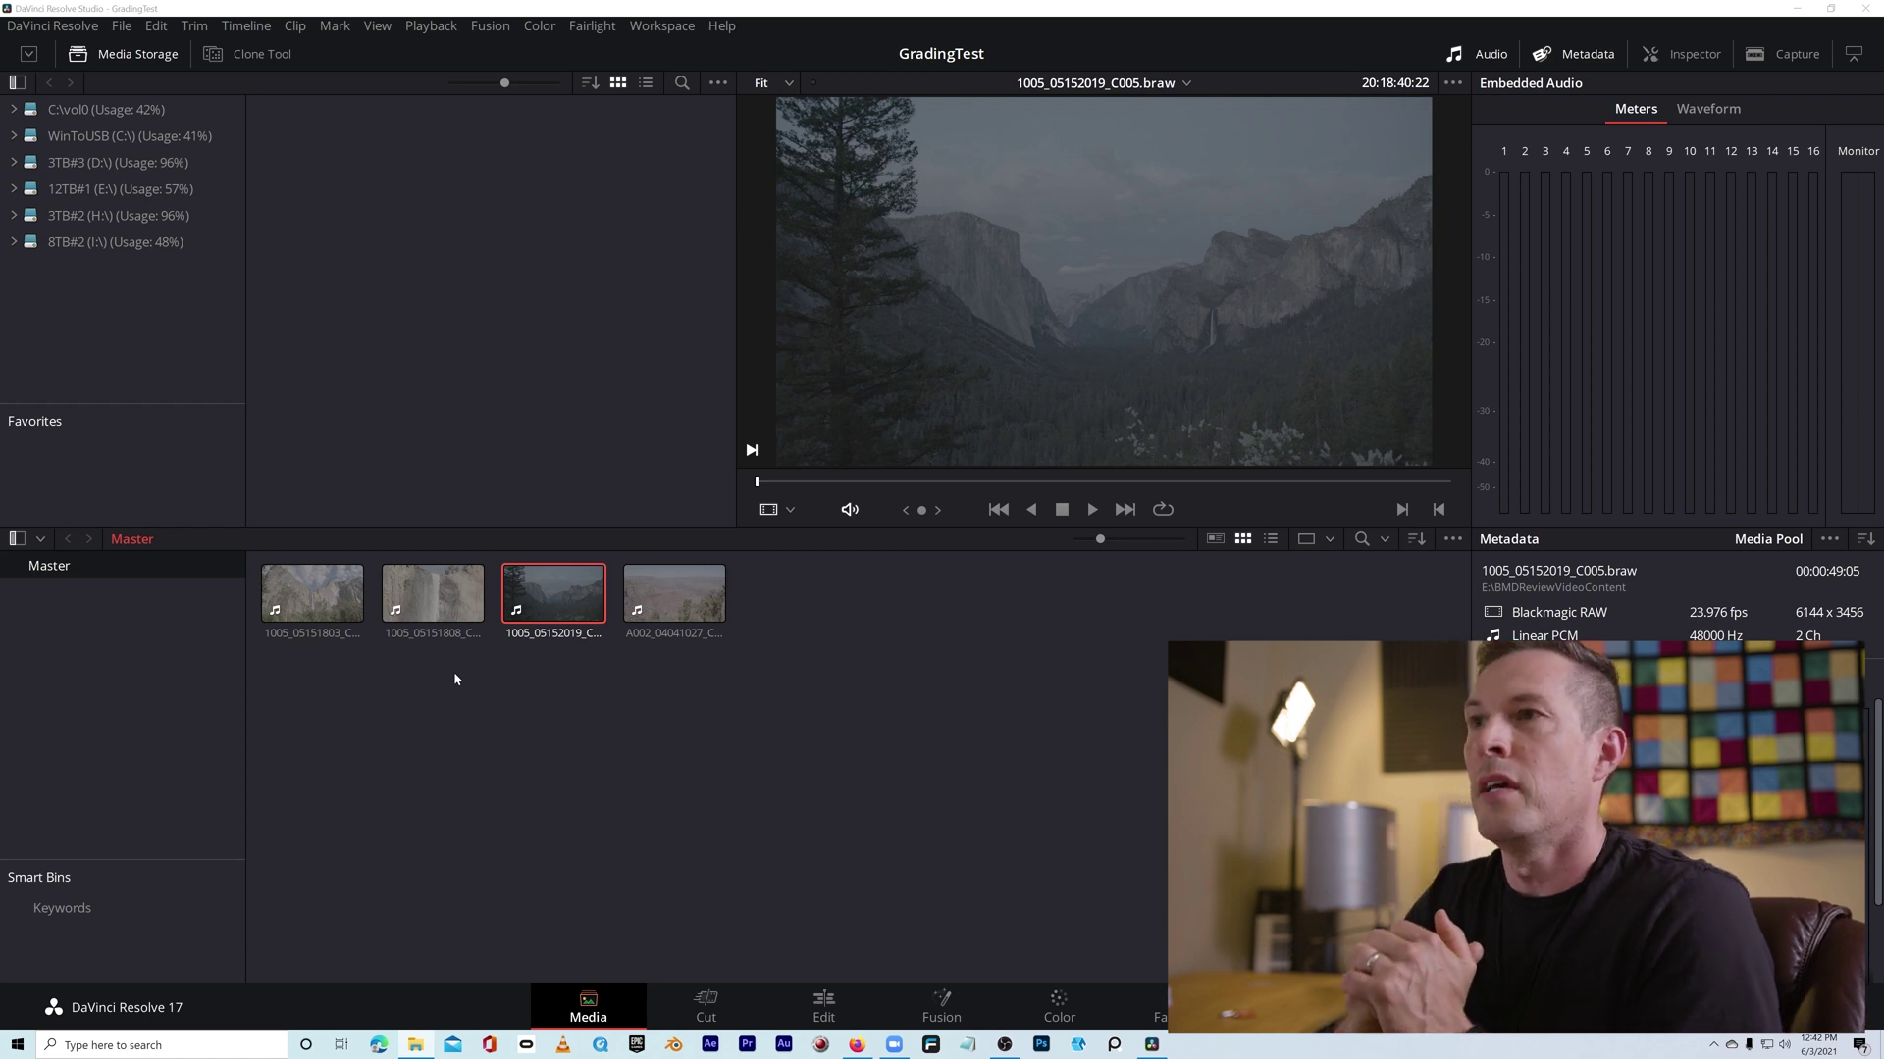
click(404, 655)
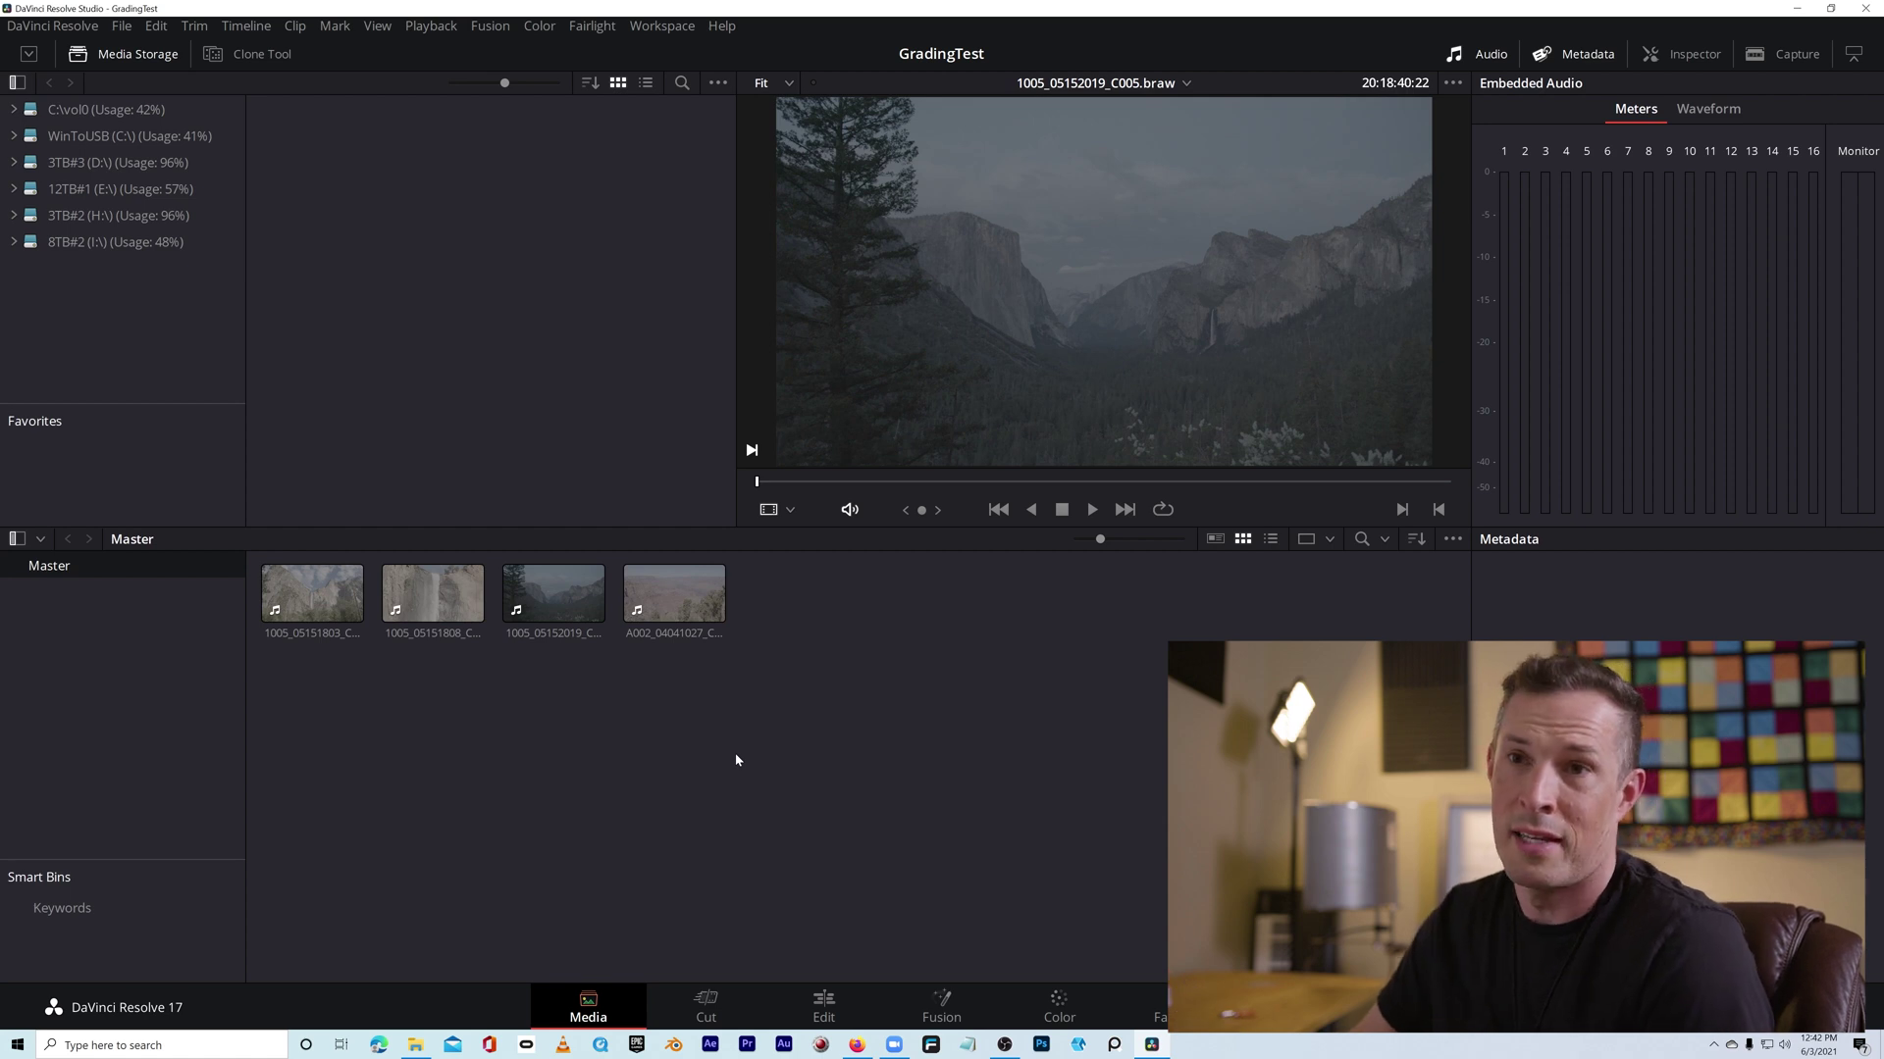
Step: Start a new timeline from the 1005_05151803_C001 clip with Use Project Settings turned off
click(317, 595)
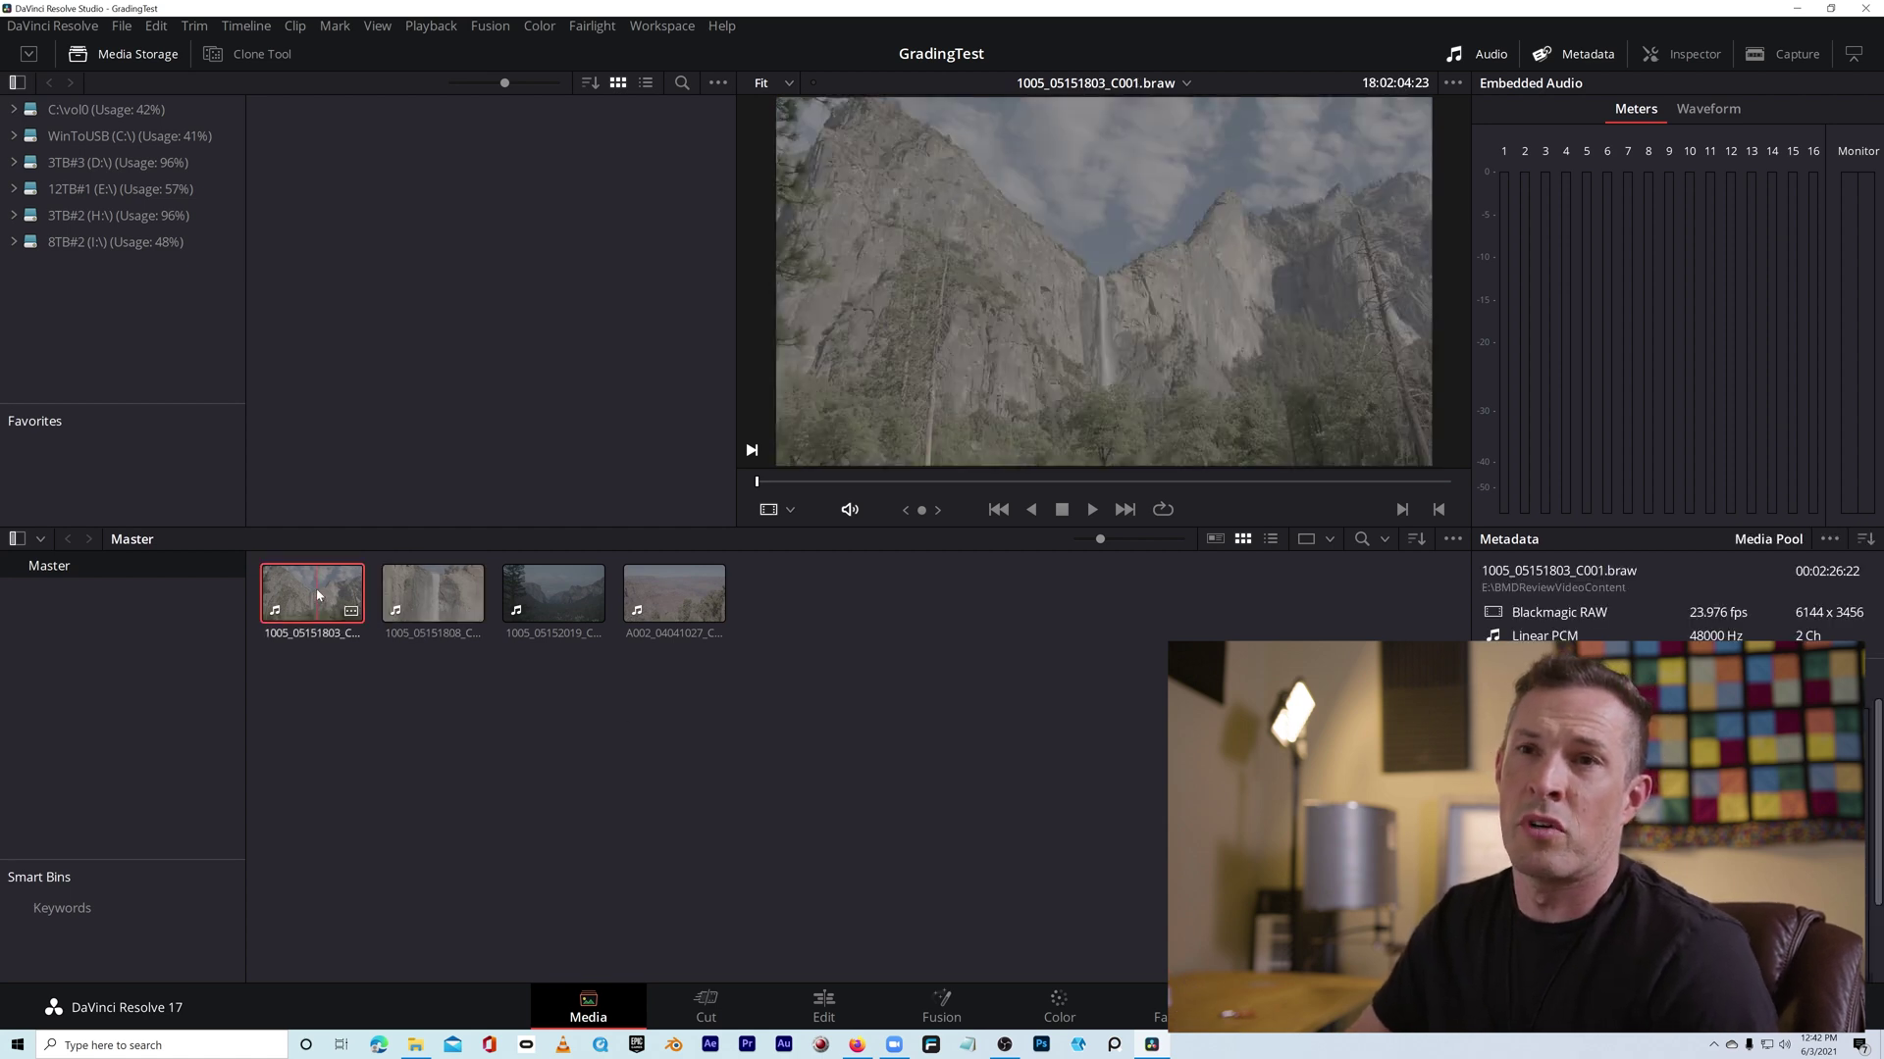
right_click(317, 595)
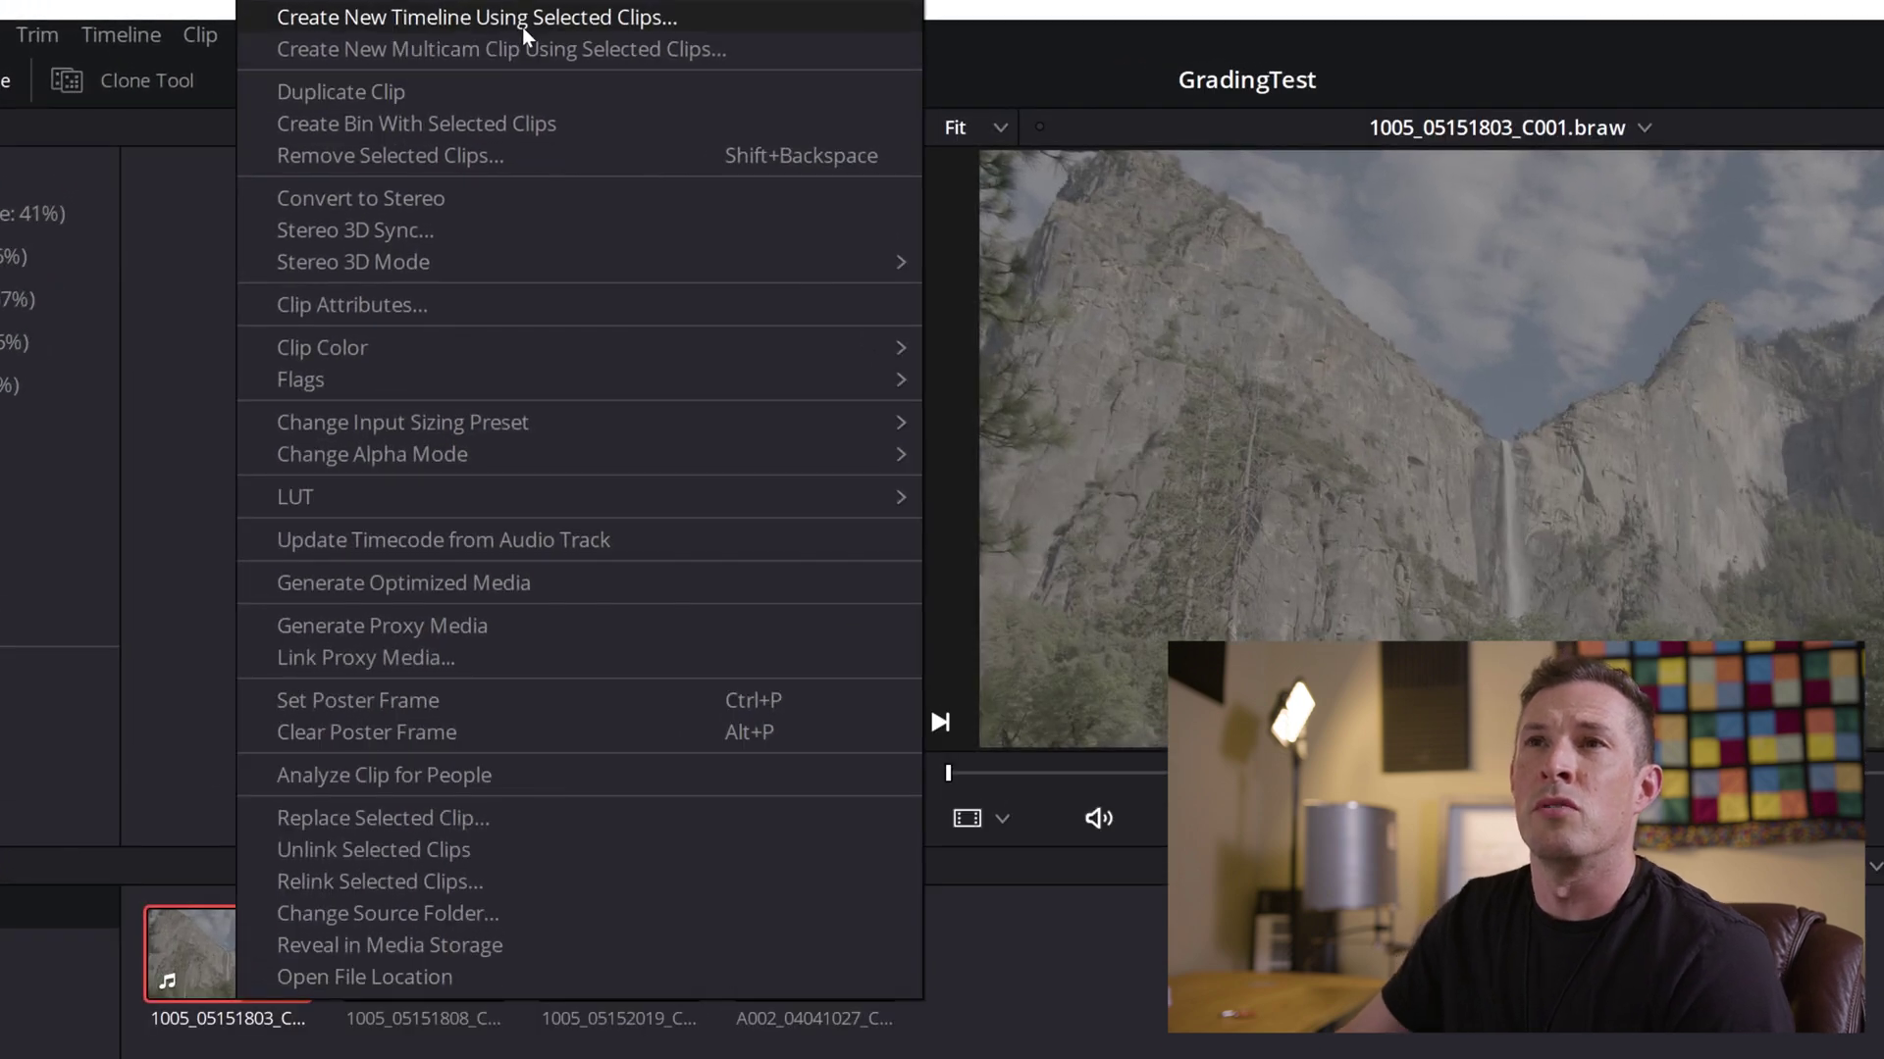
click(522, 23)
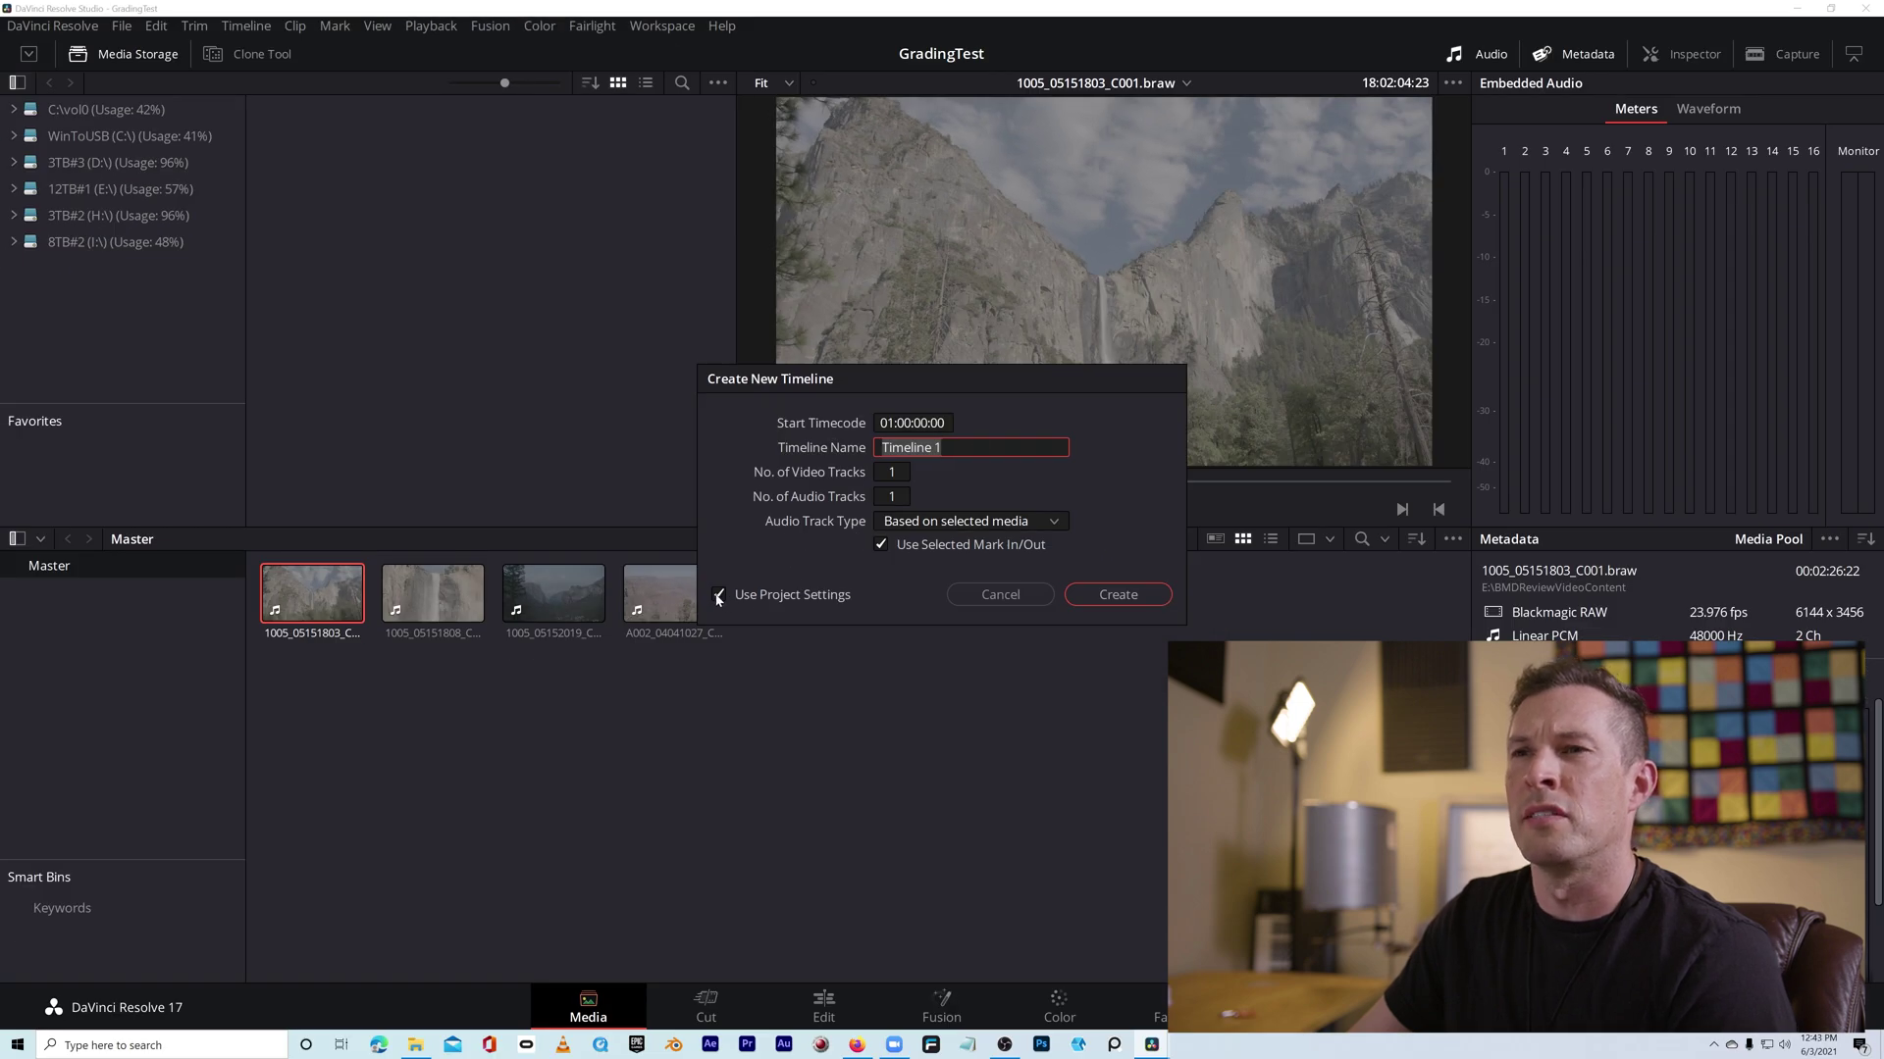
click(718, 595)
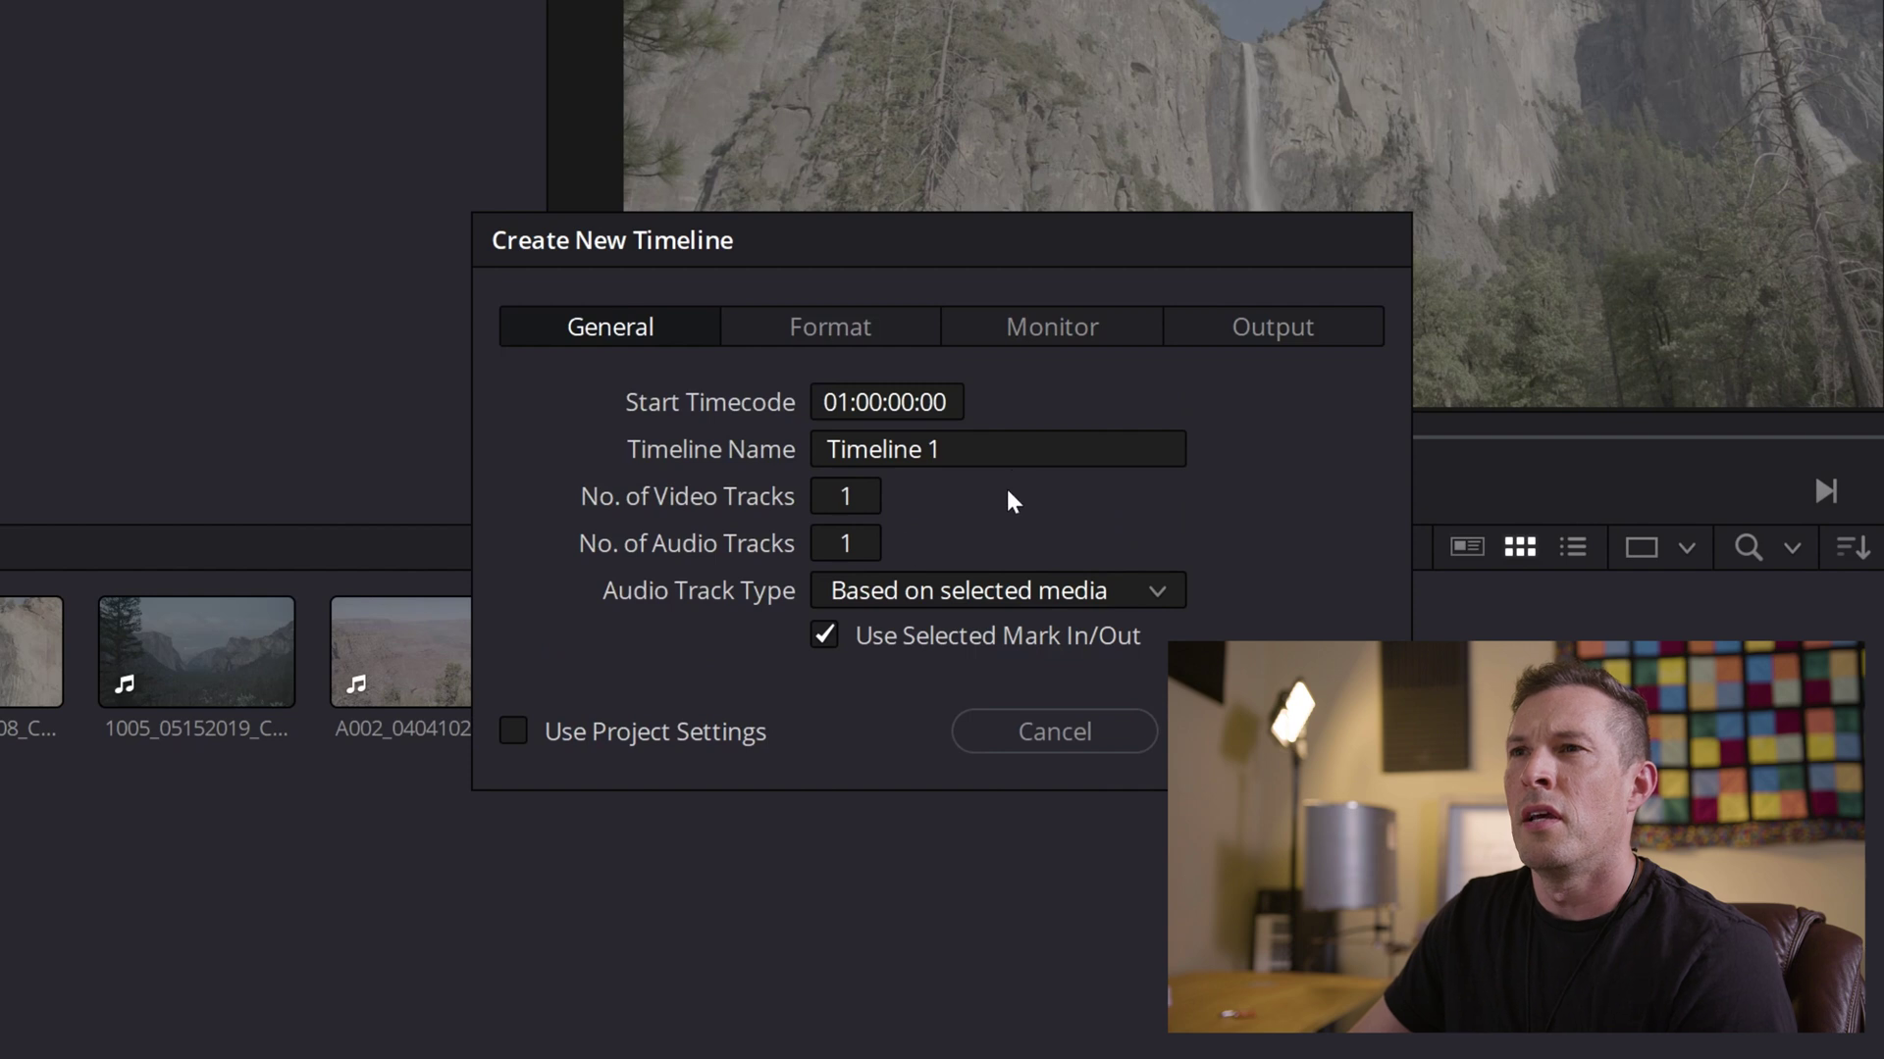
Step: Look through the timeline resolution presets in the format settings and choose Custom
click(824, 334)
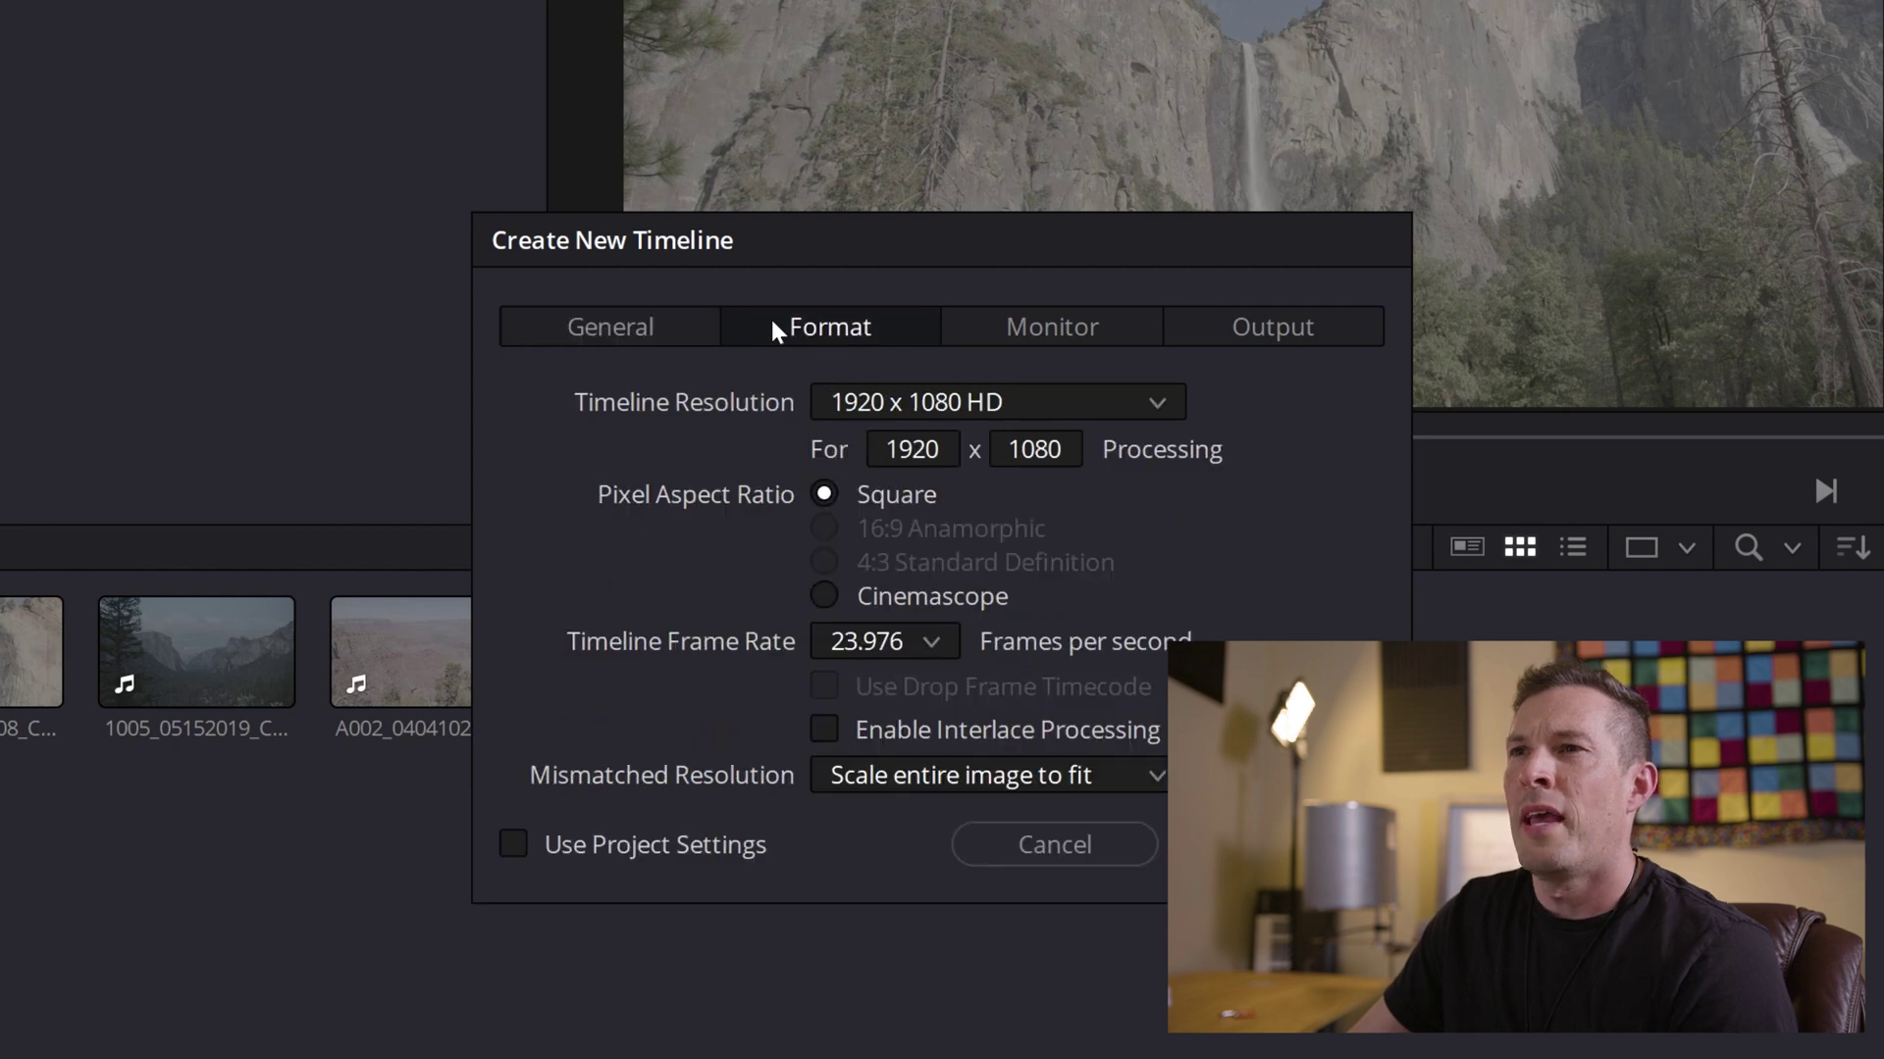
click(1147, 399)
drag(1181, 521, 1148, 793)
scroll(1156, 580, up, 10)
scroll(1144, 704, down, 10)
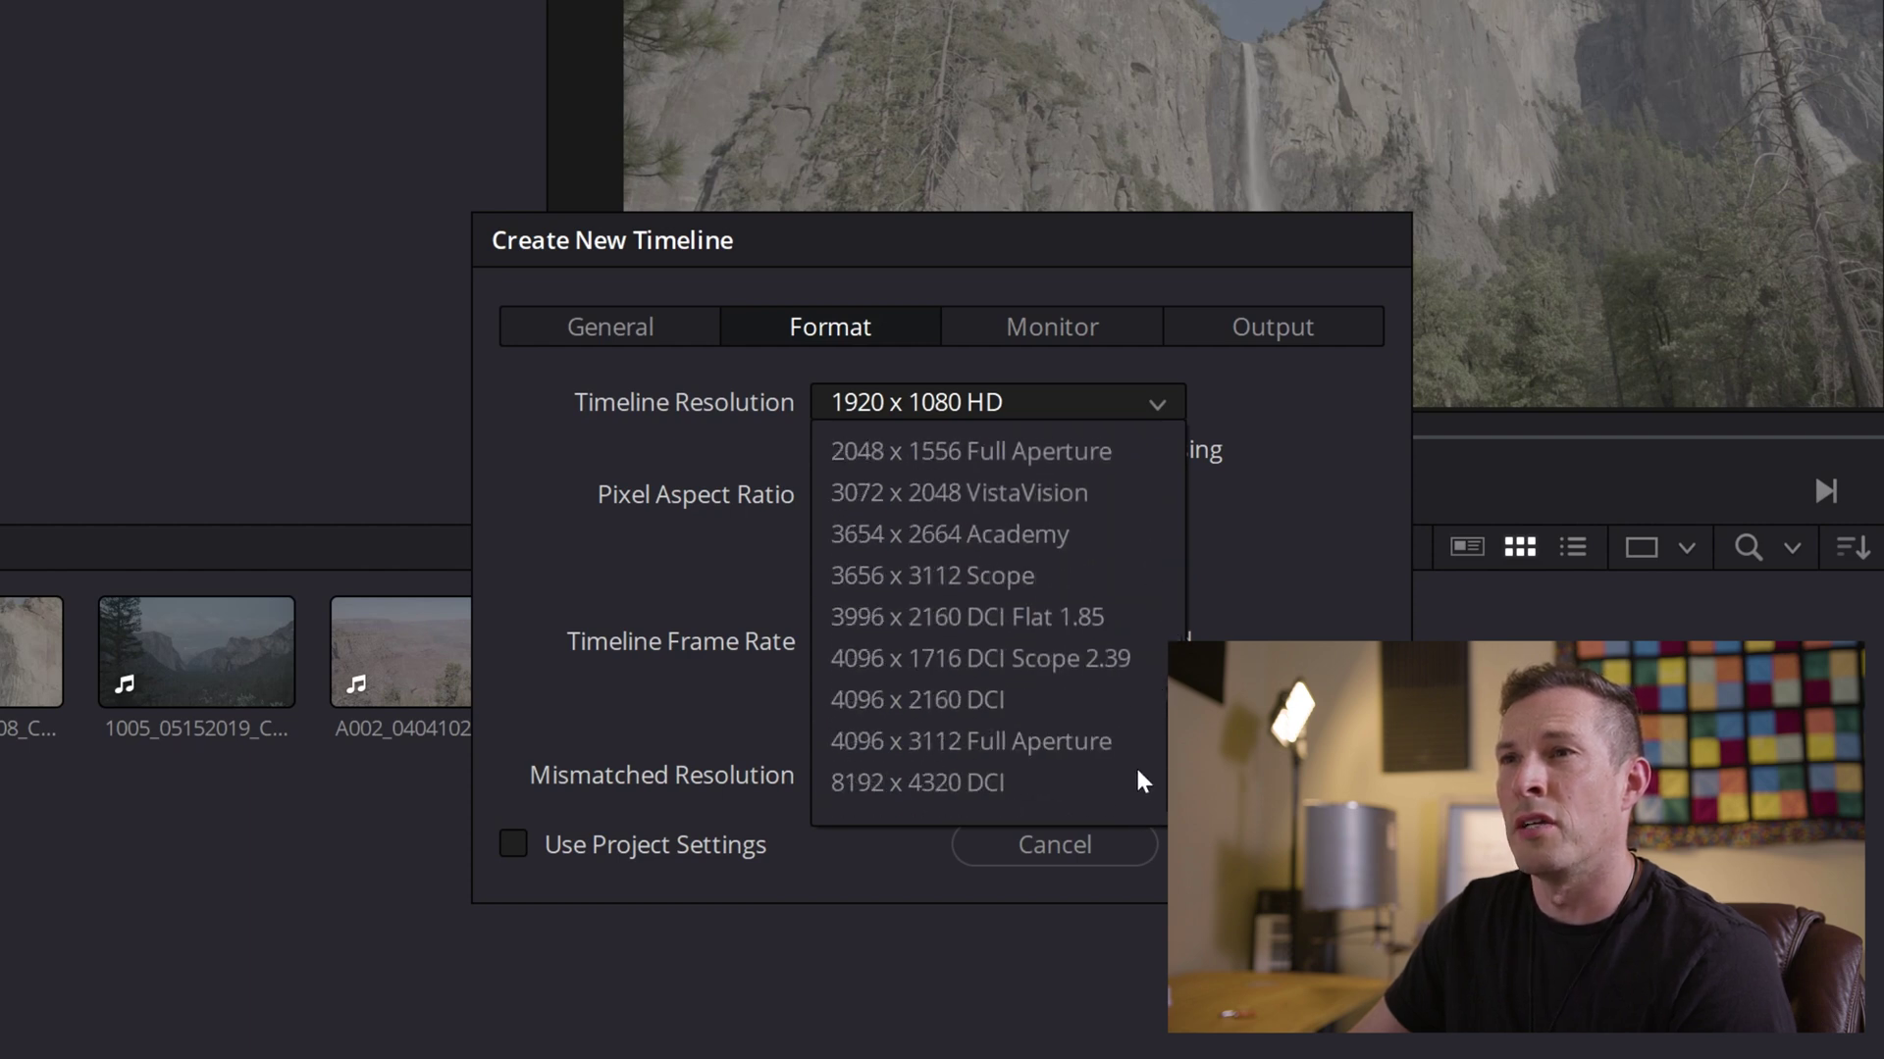
scroll(1134, 763, up, 10)
click(987, 459)
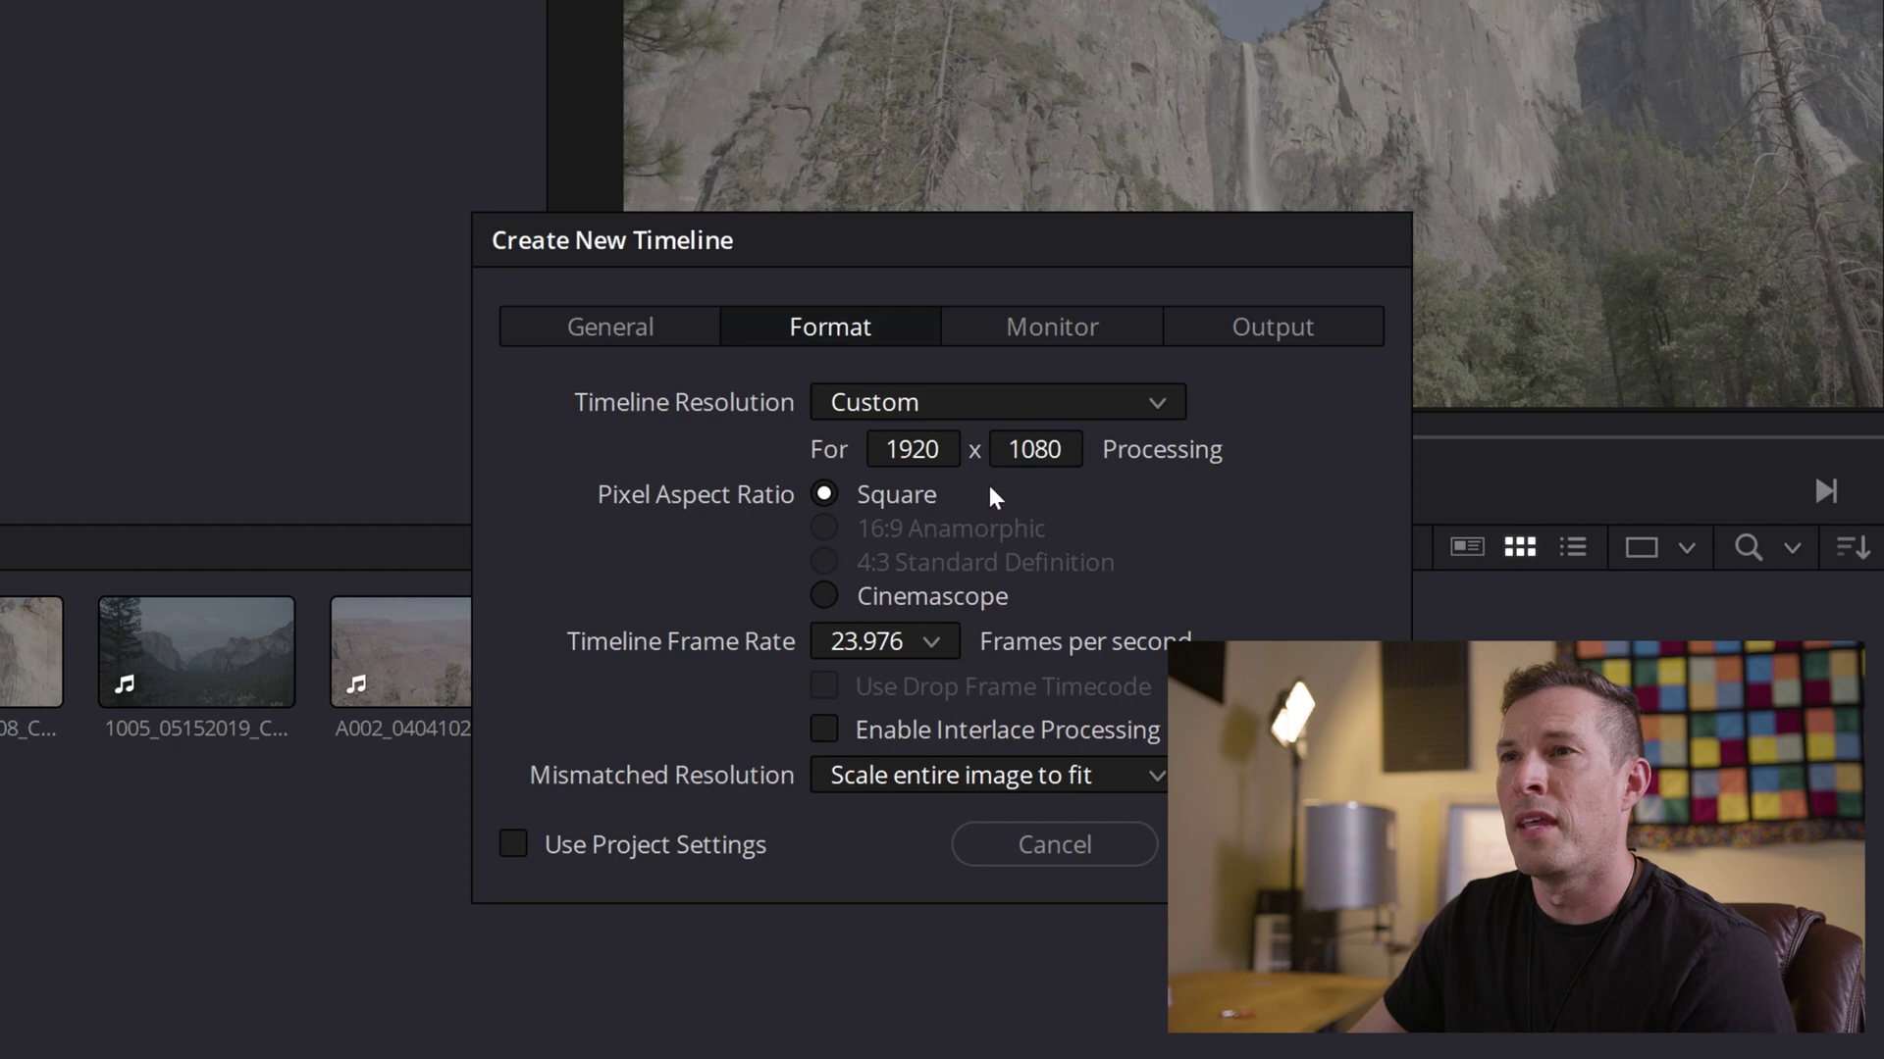
Step: Set the custom timeline resolution to 6144 x 3456 and create the timeline
click(912, 449)
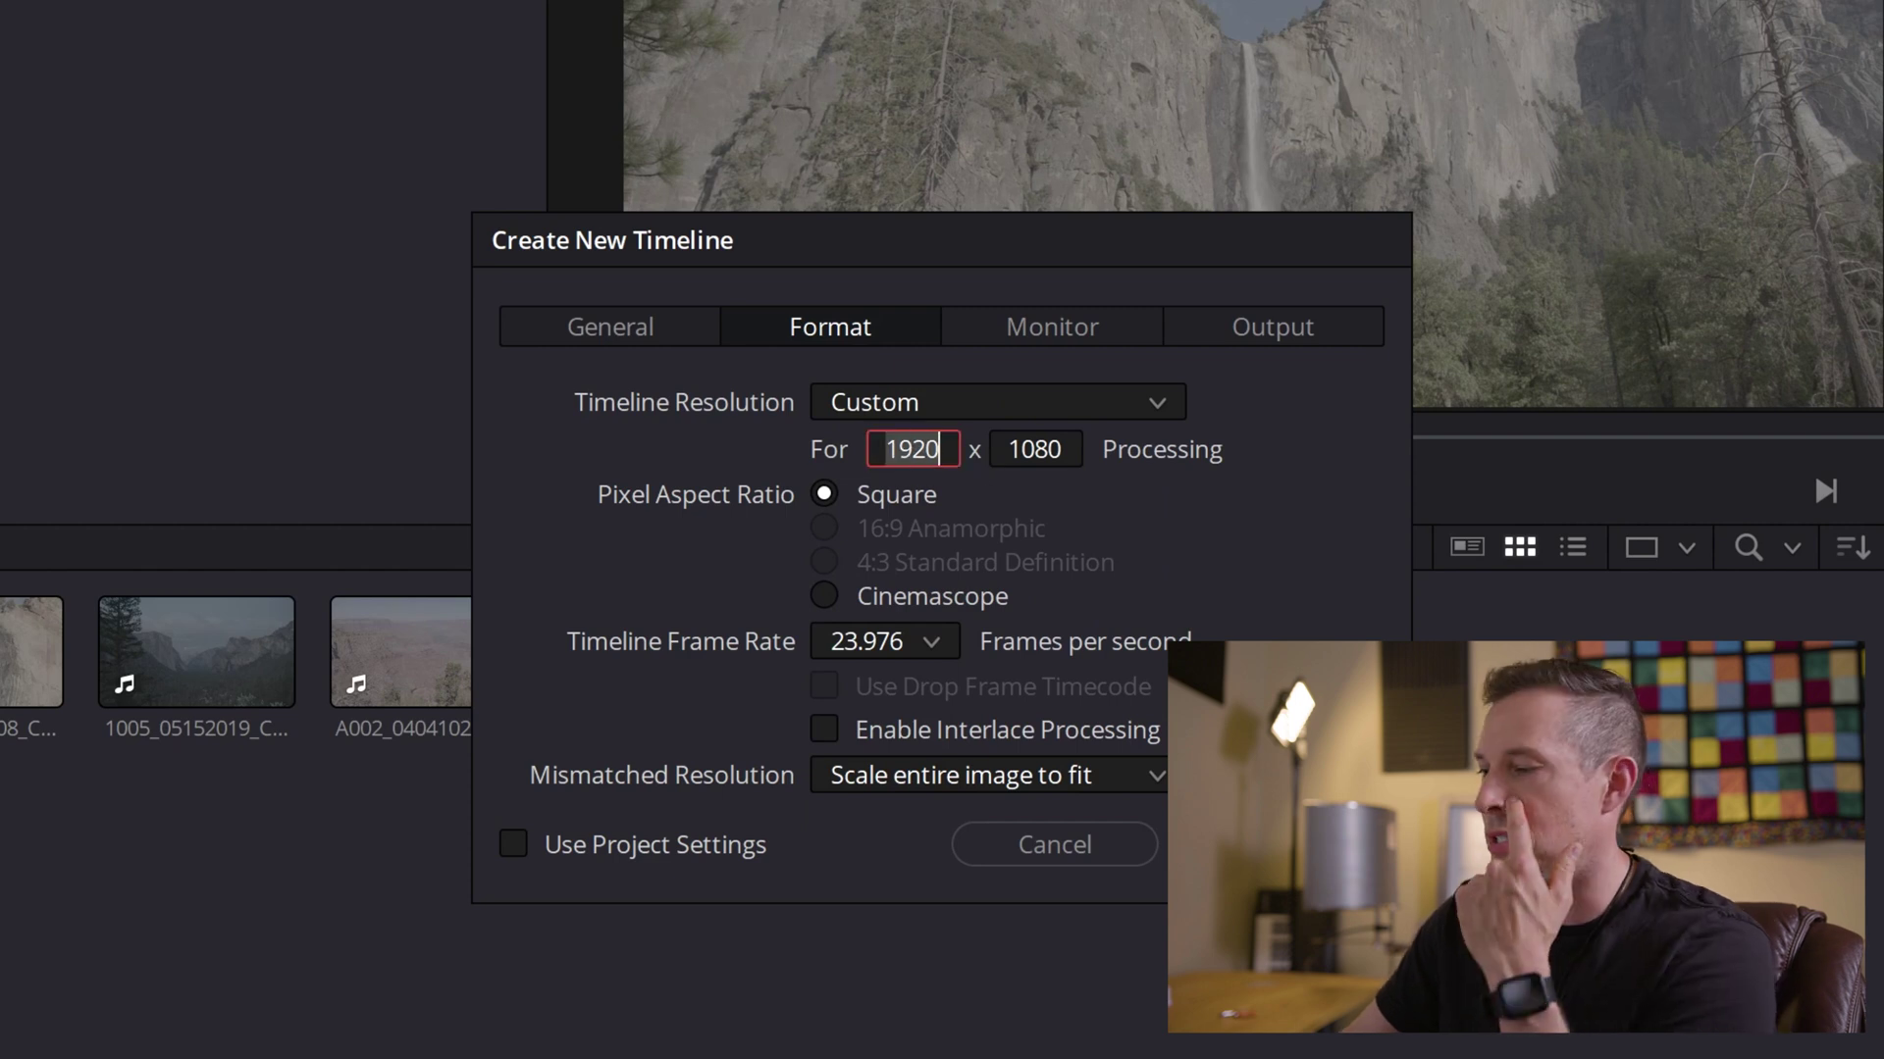
text(6144)
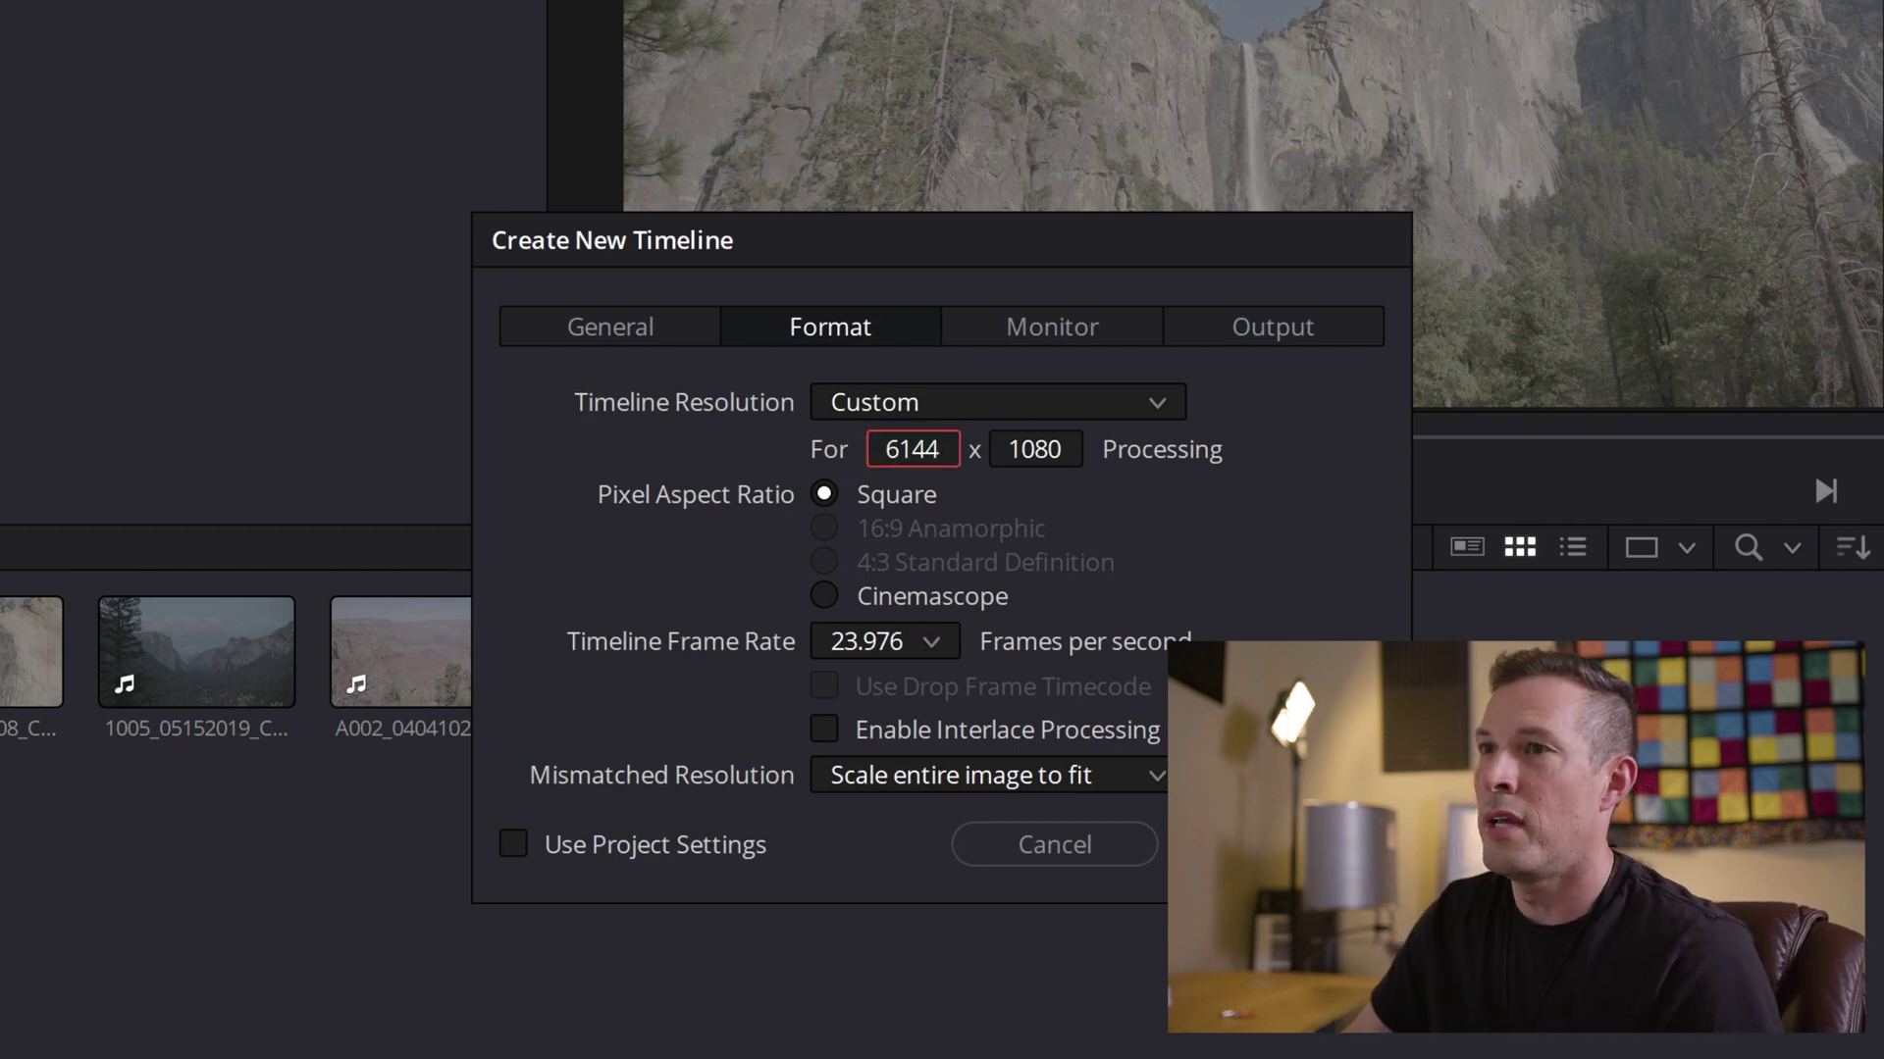
key(Tab)
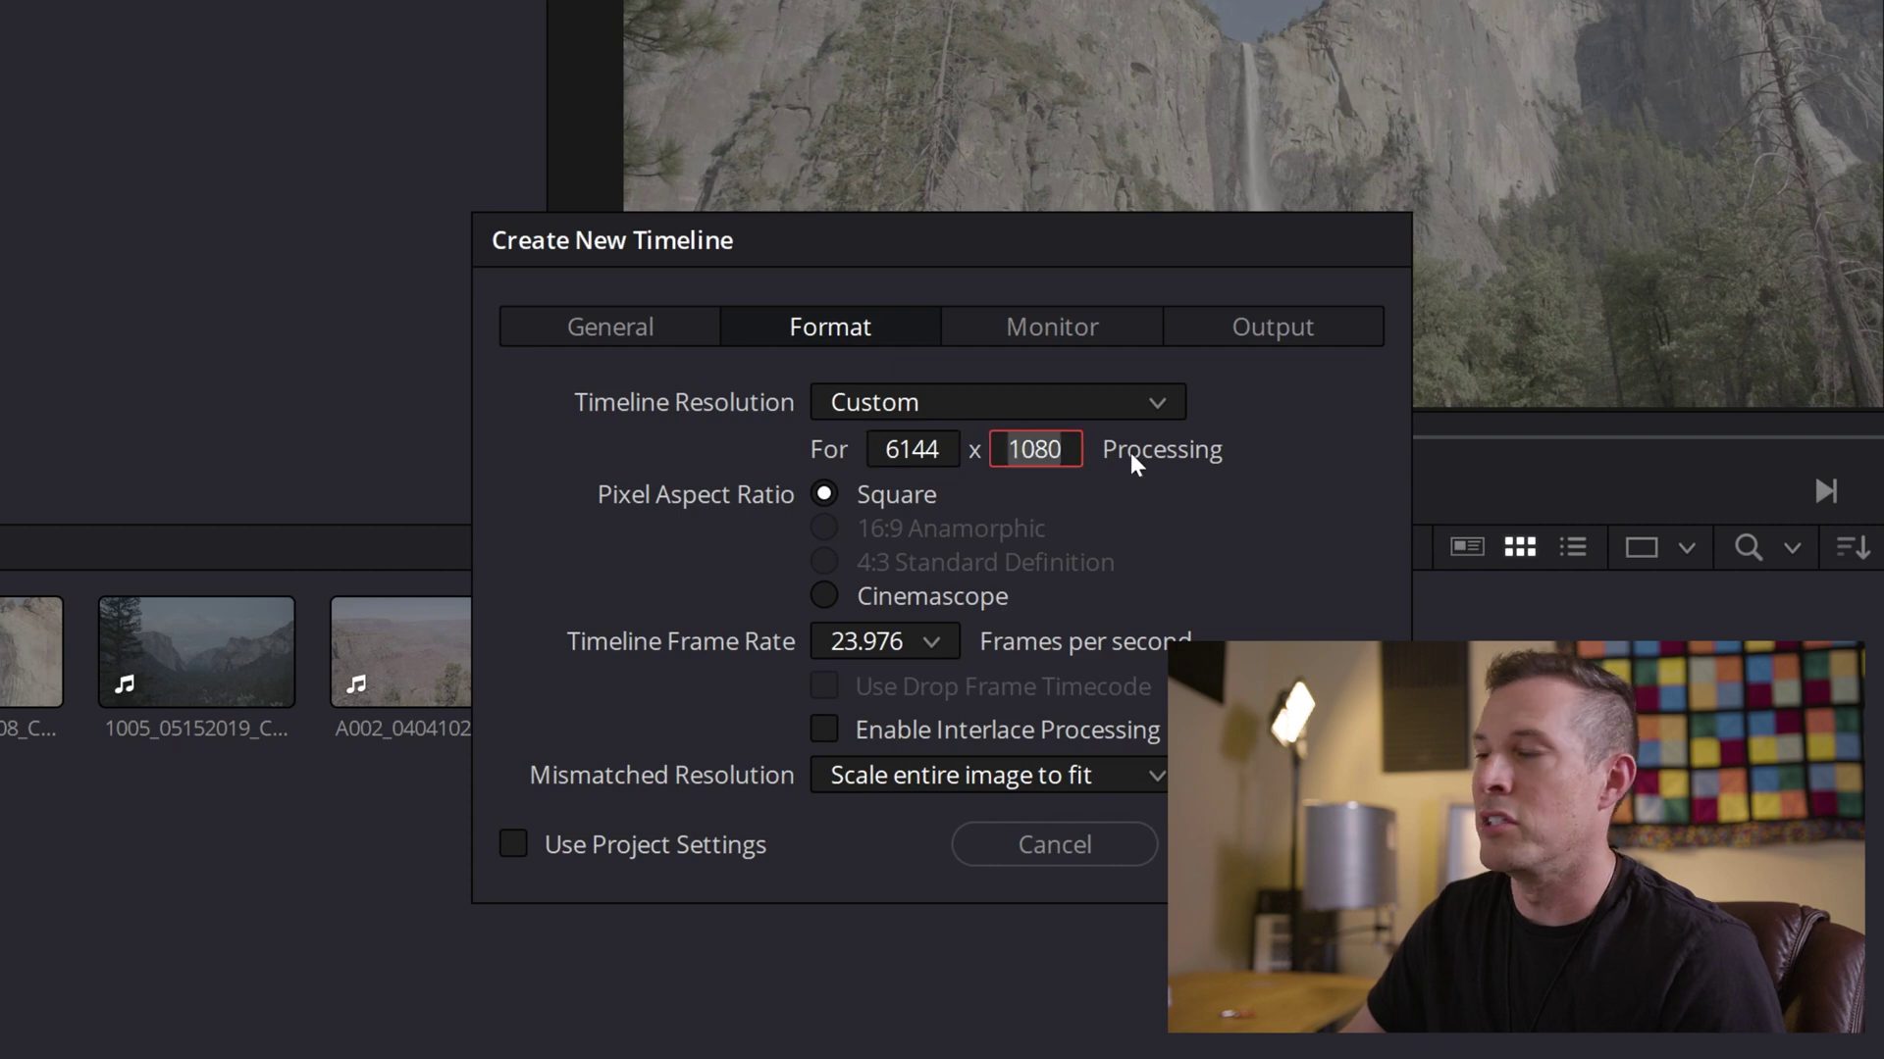
text(3456)
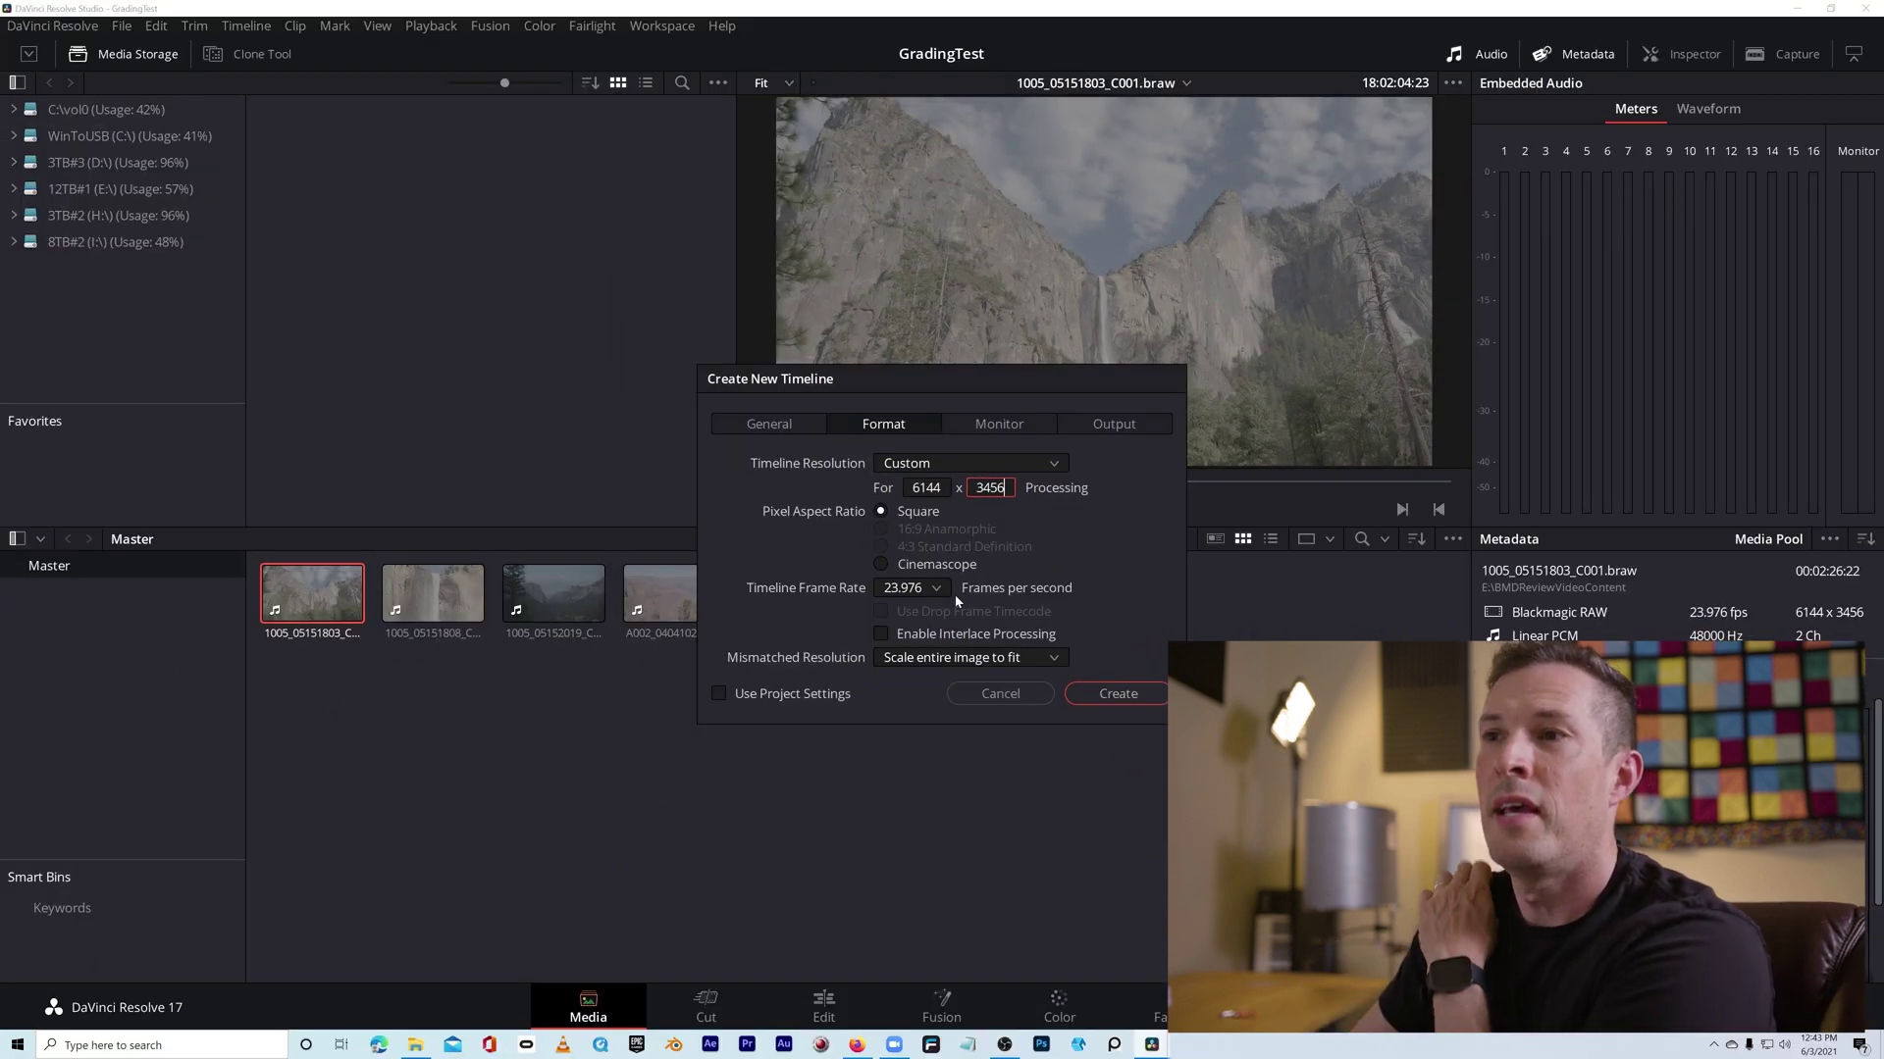
click(1112, 704)
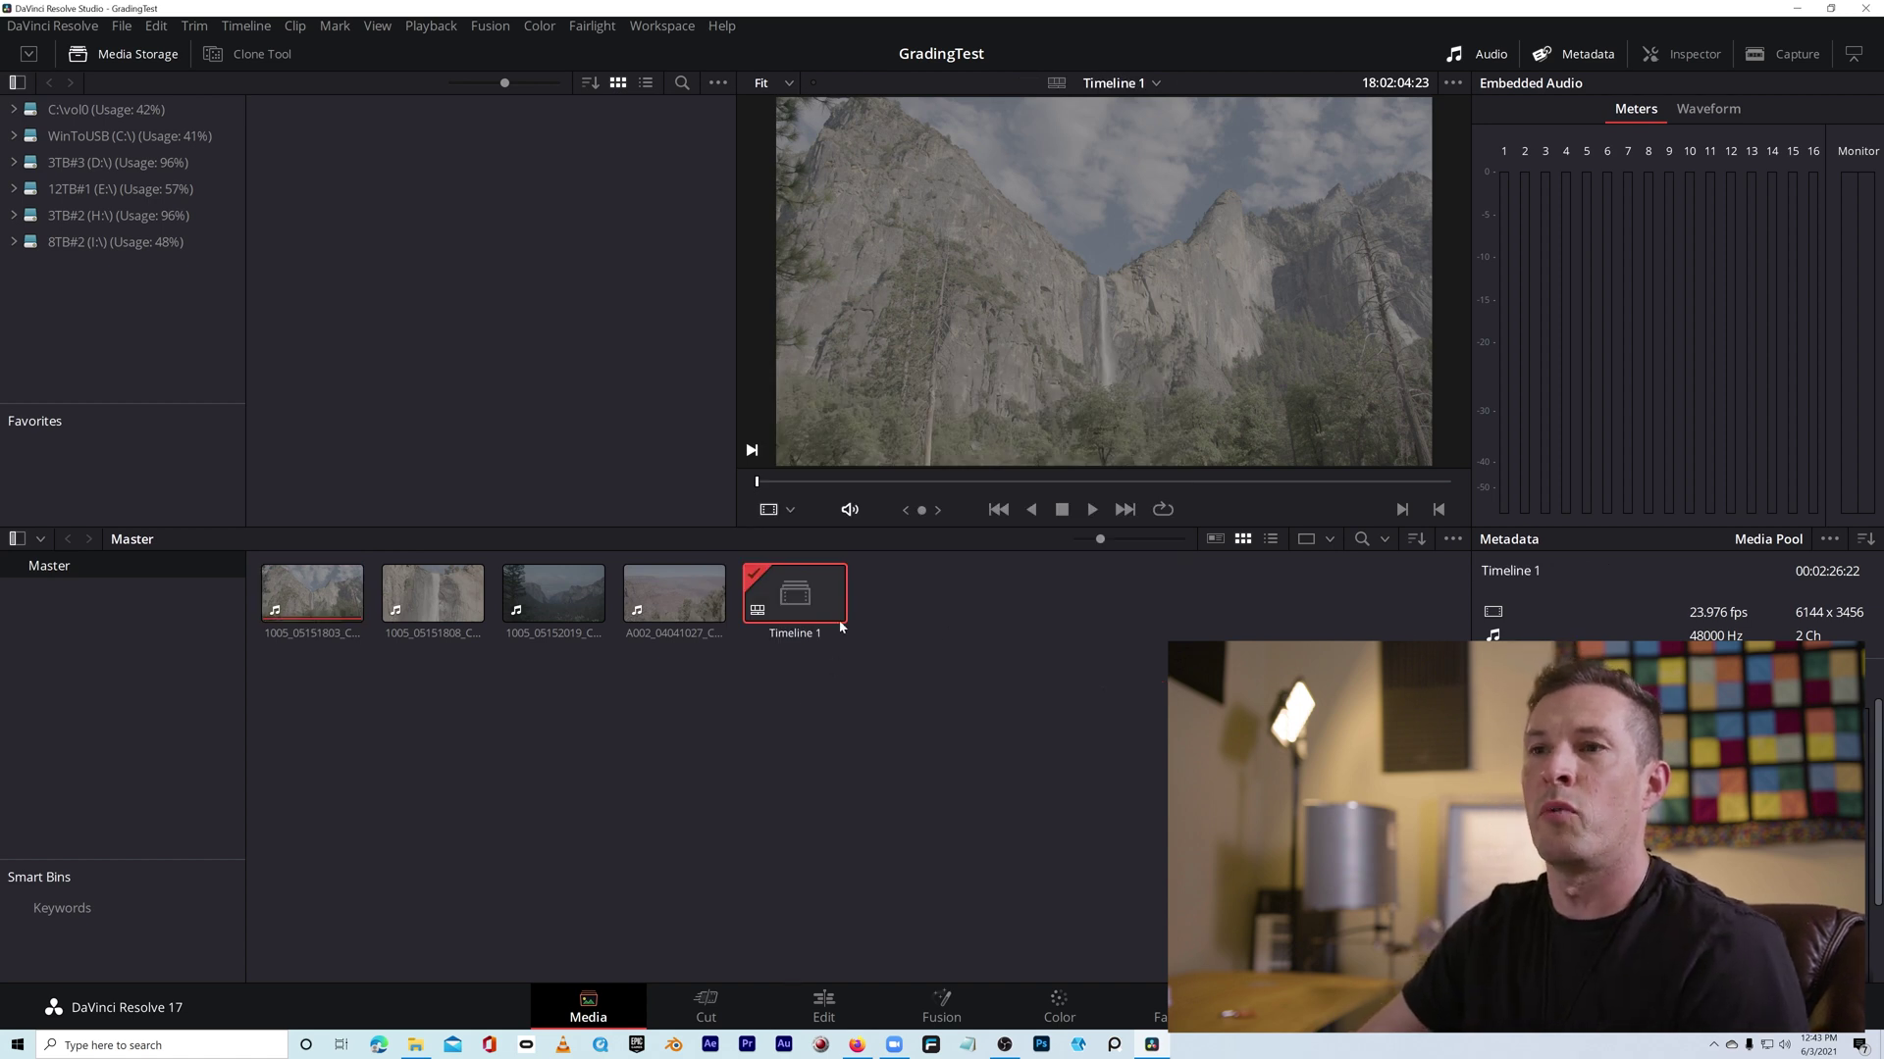
Step: On the Cut page, scrub through the 1005_05151803_C001 clip and mark its out point about 19 seconds in
click(705, 1006)
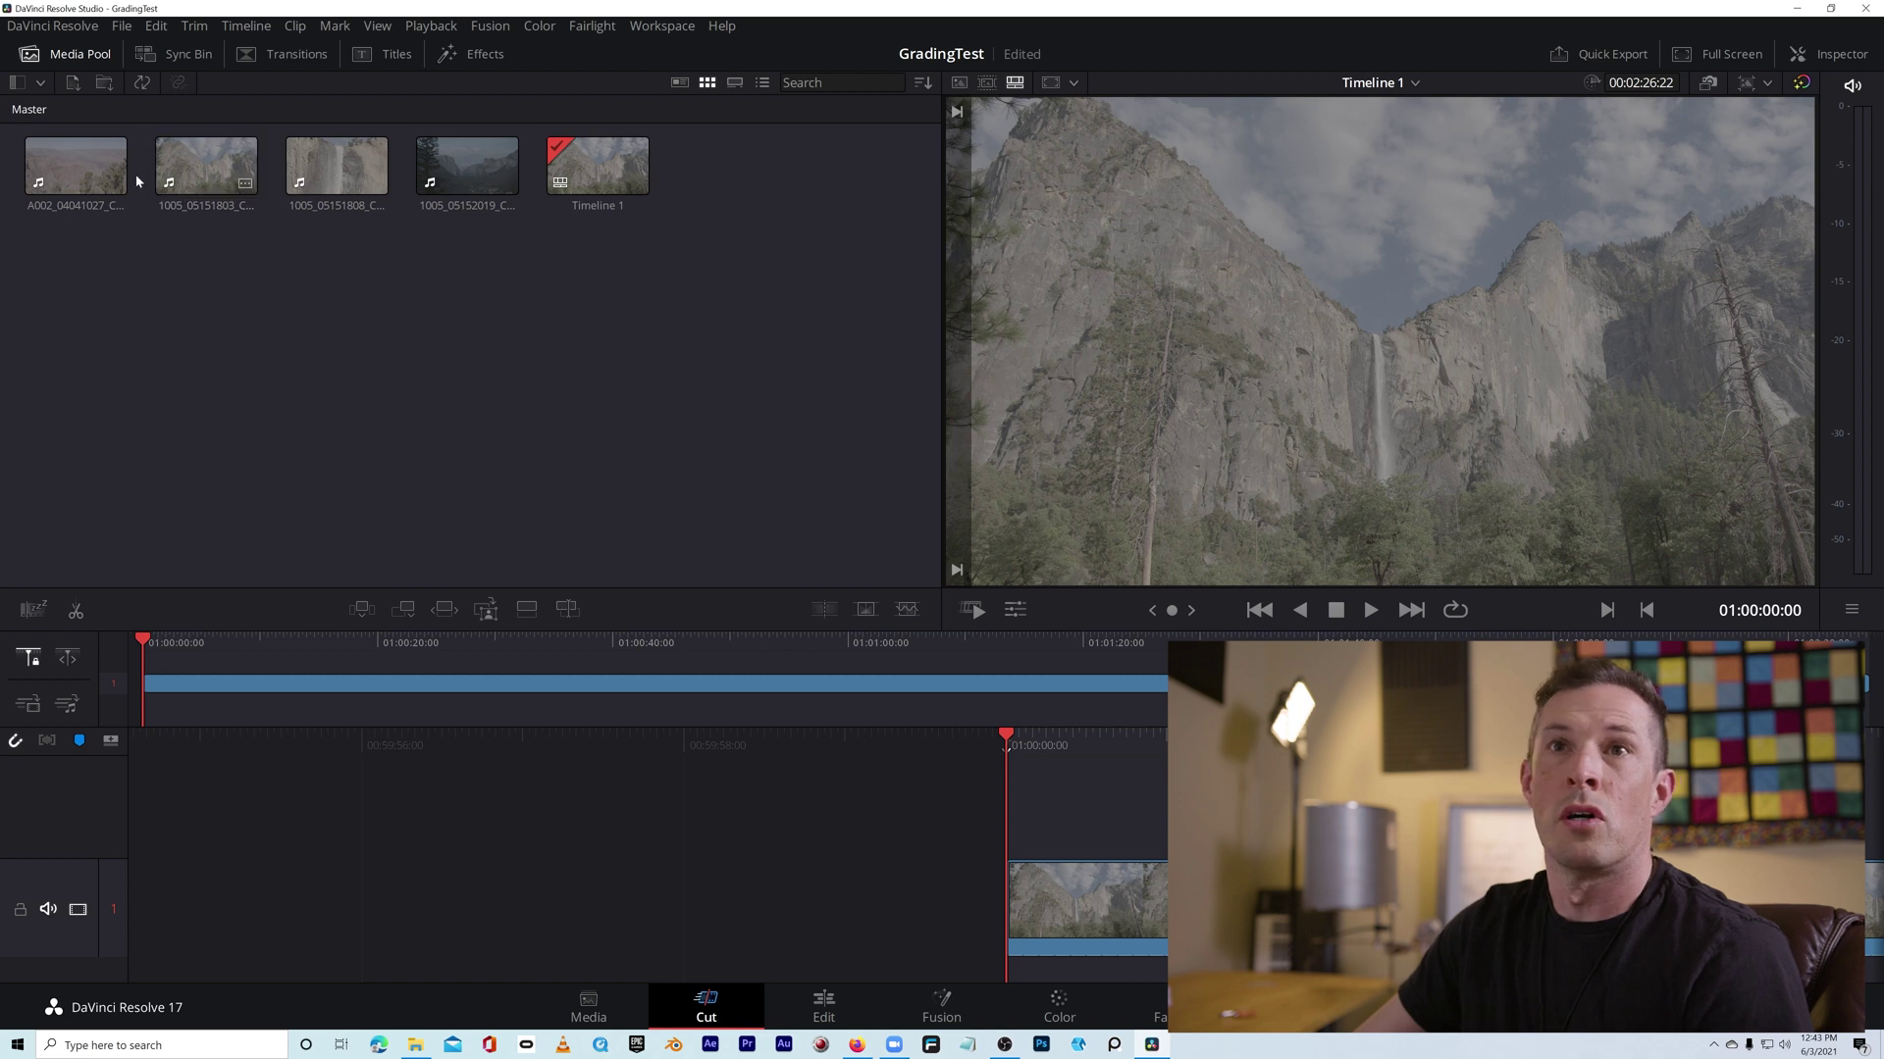
click(201, 171)
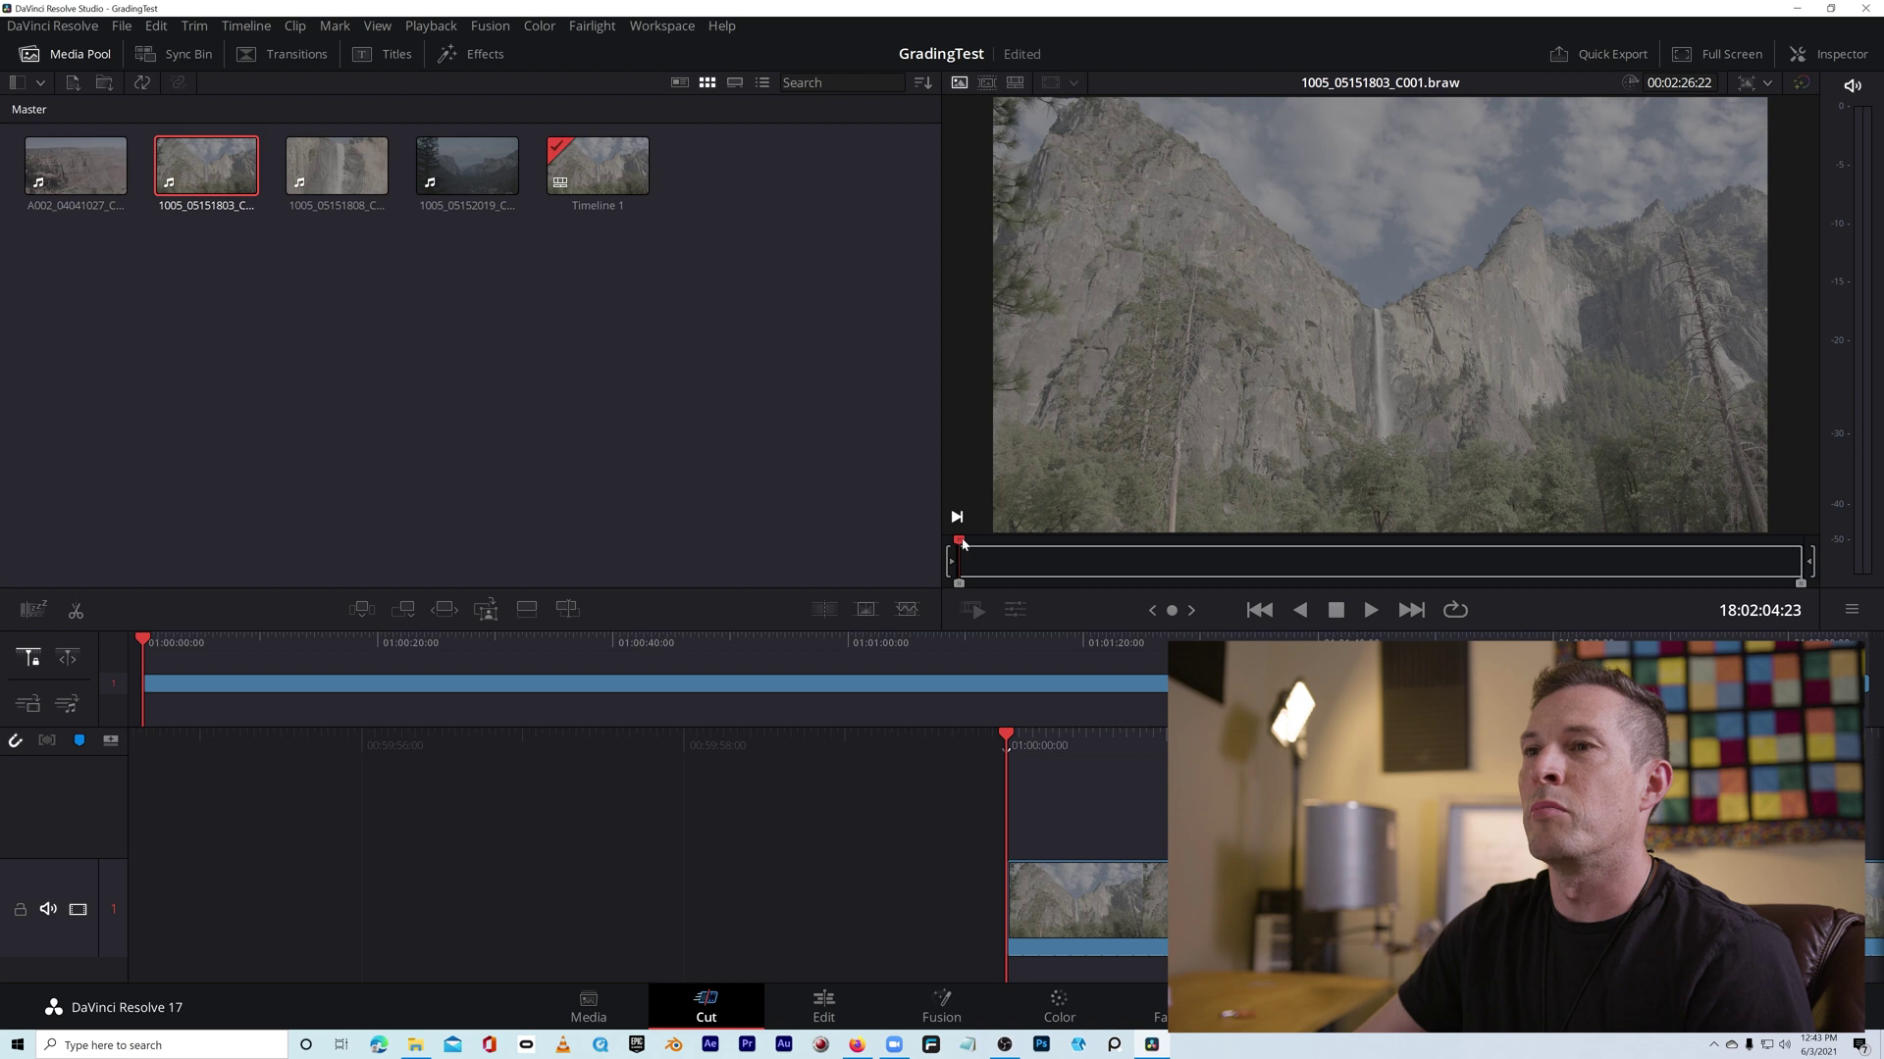
drag(957, 537, 1825, 525)
drag(989, 545, 949, 555)
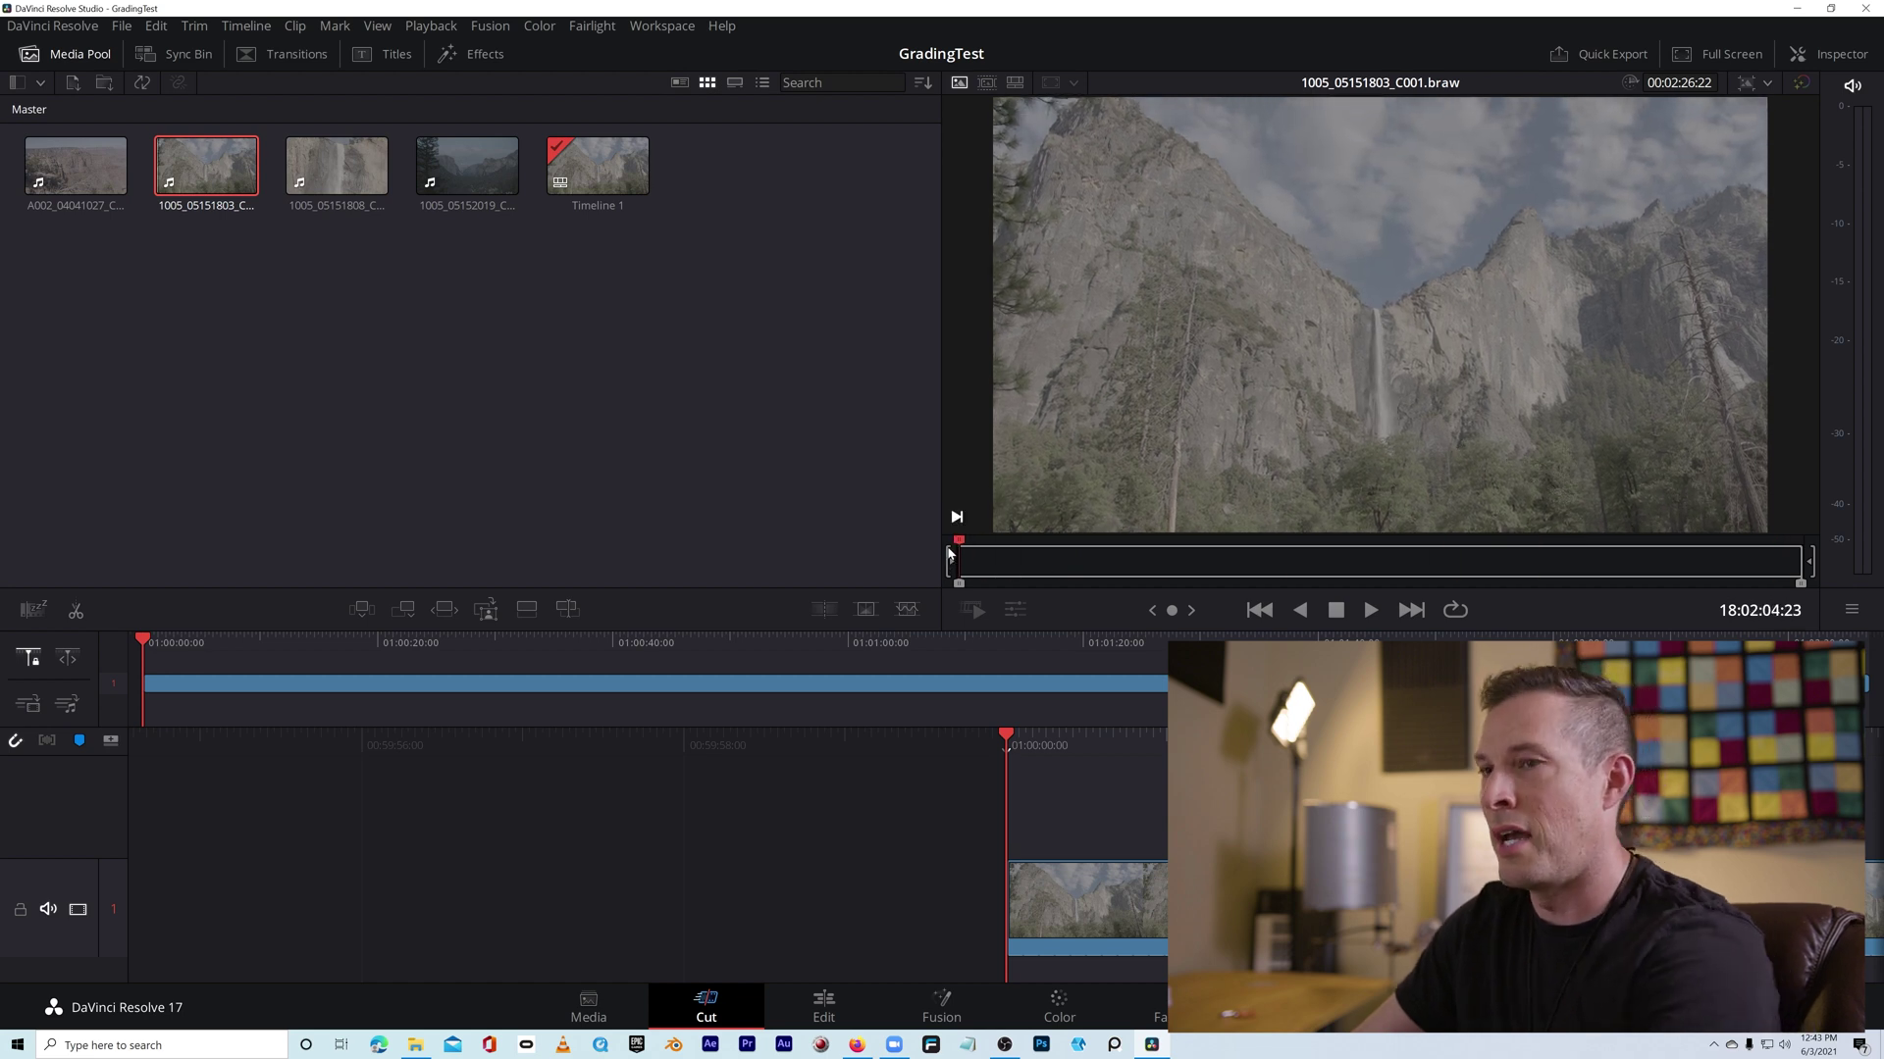
drag(957, 540, 1067, 541)
key(o)
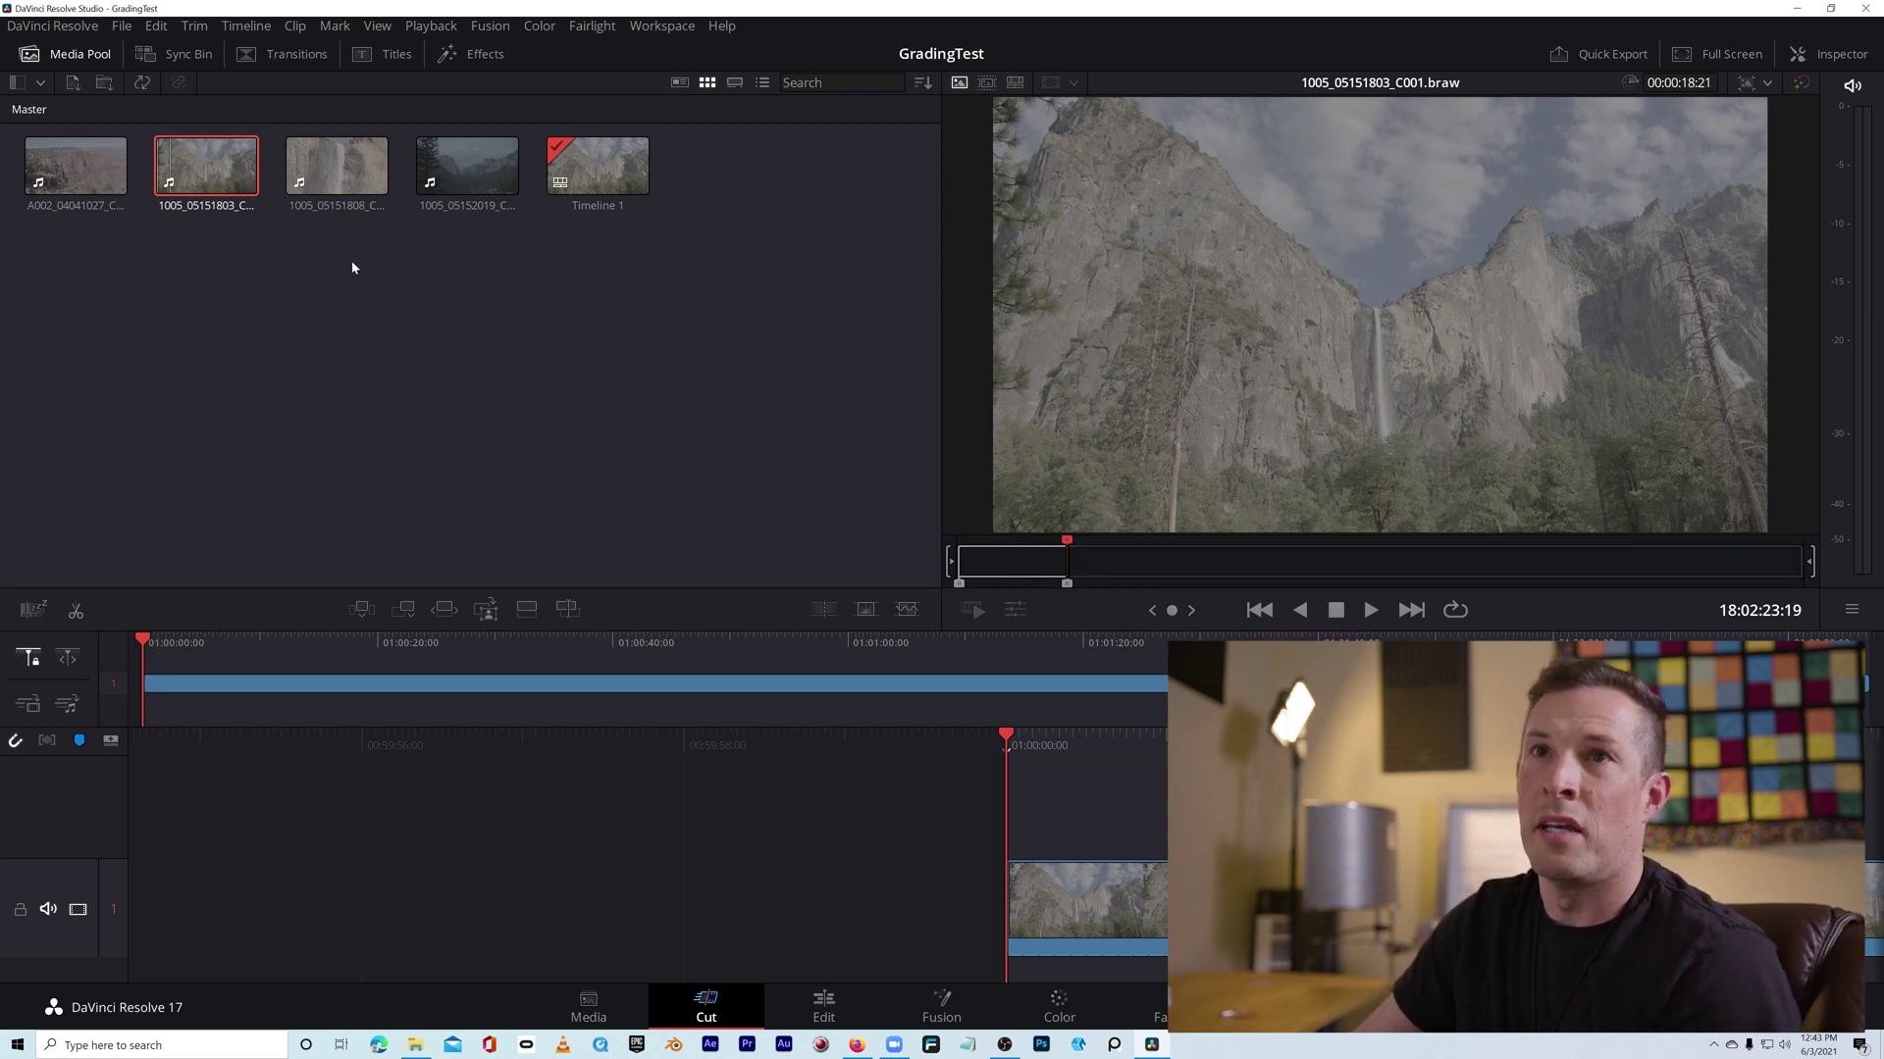
Step: Preview the other three source clips in the viewer
click(75, 165)
click(312, 183)
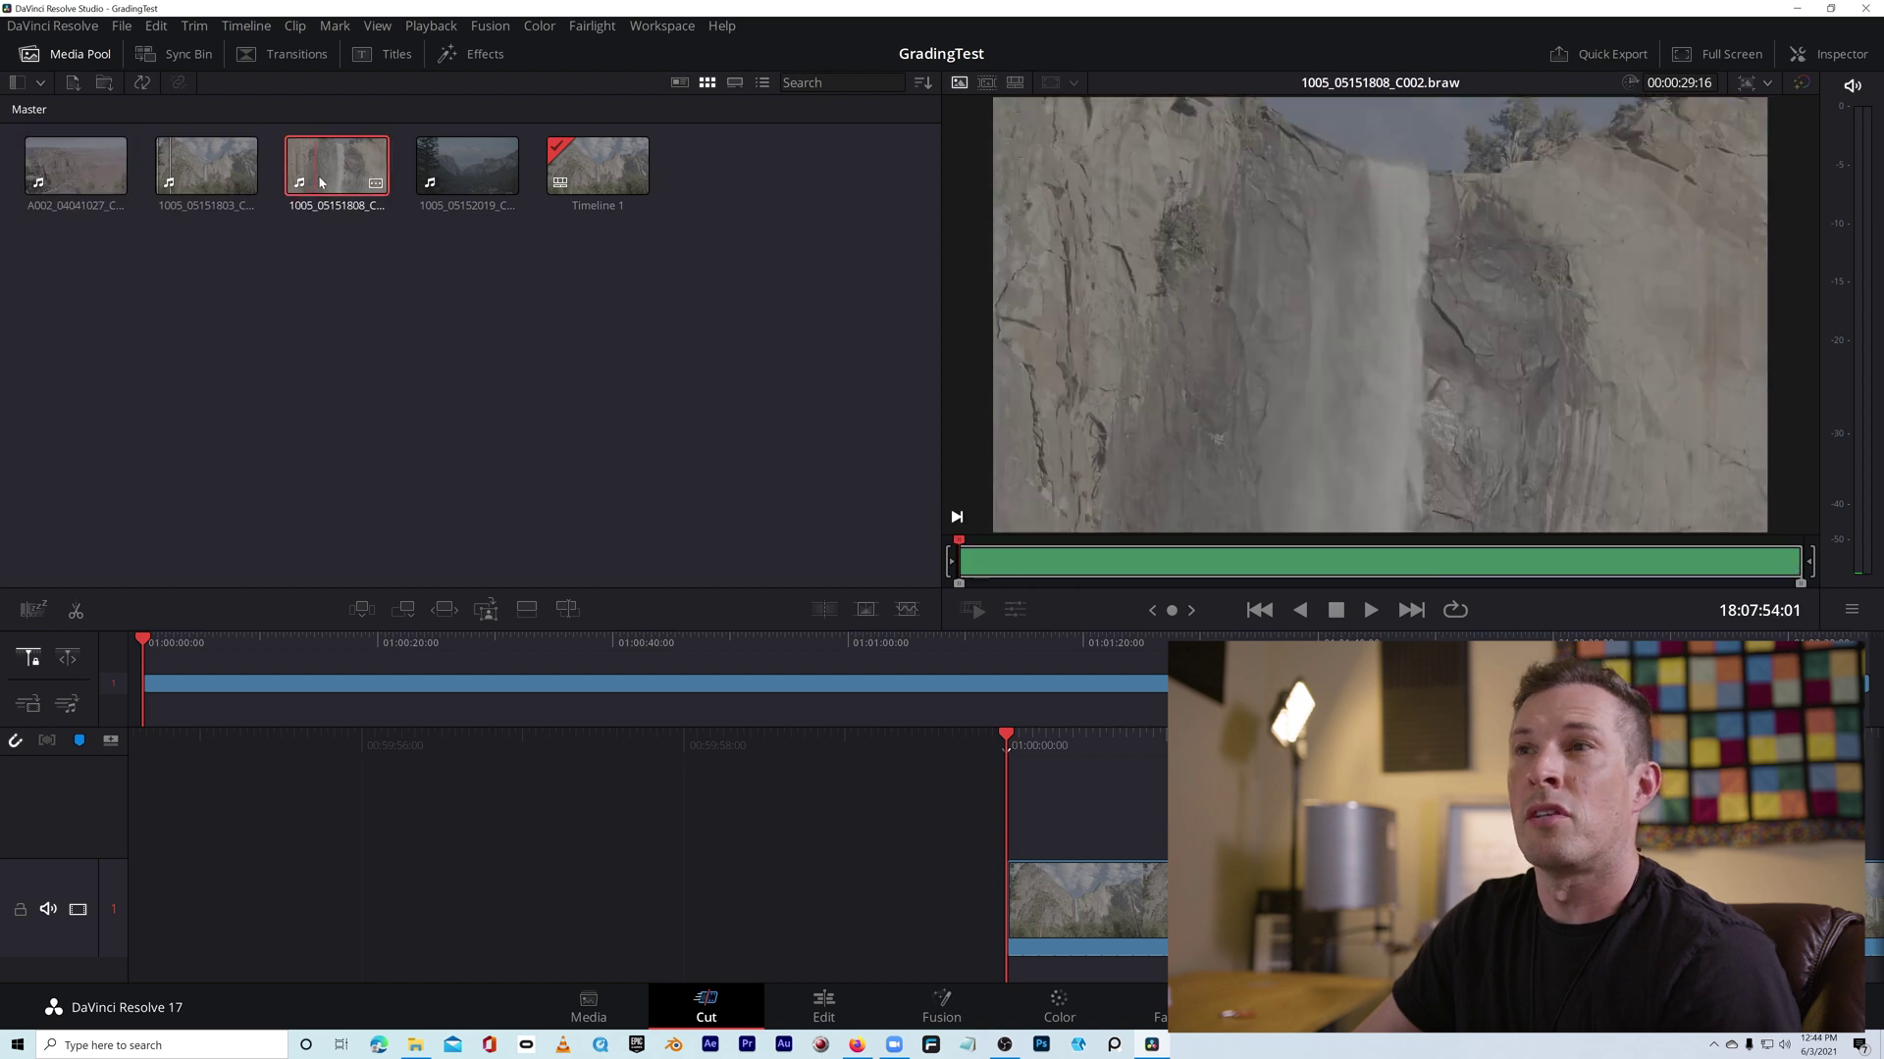
click(471, 175)
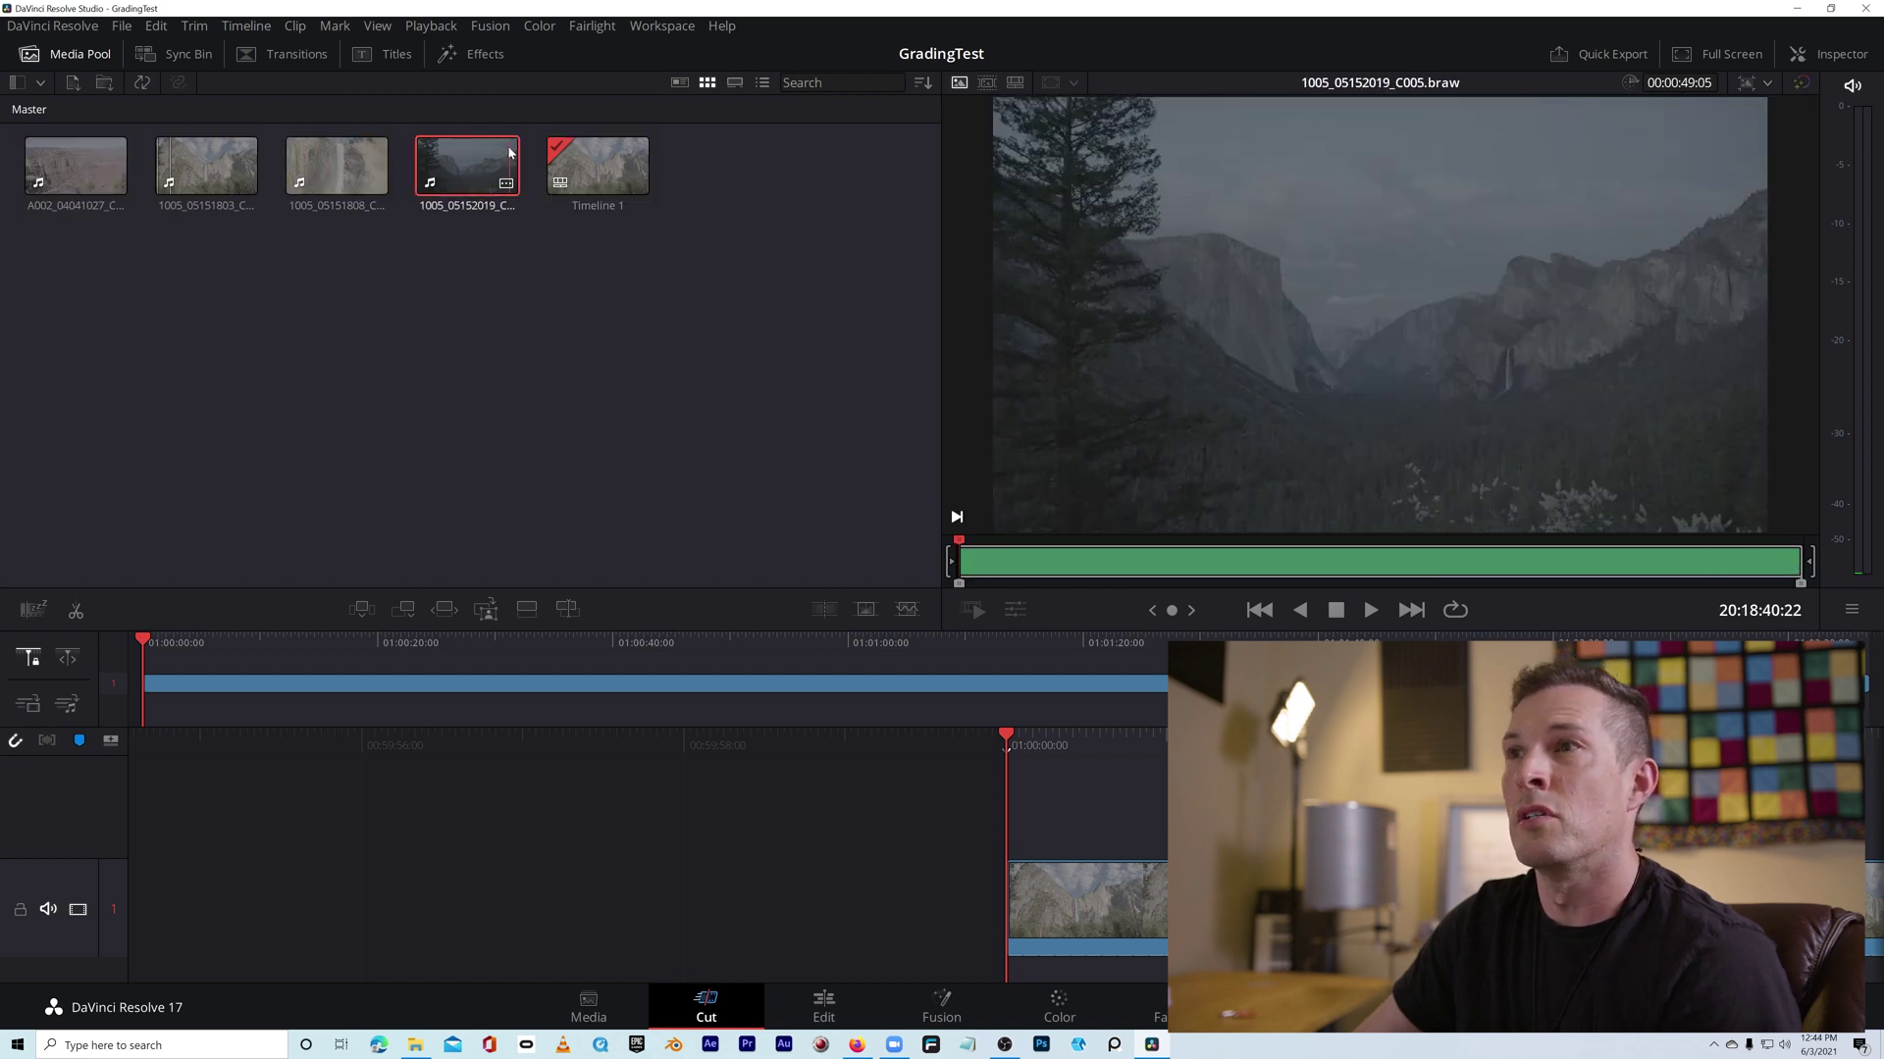
Step: On the Edit page, delete the full-length 1005_05151803_C001 clip from Timeline 1
click(839, 1024)
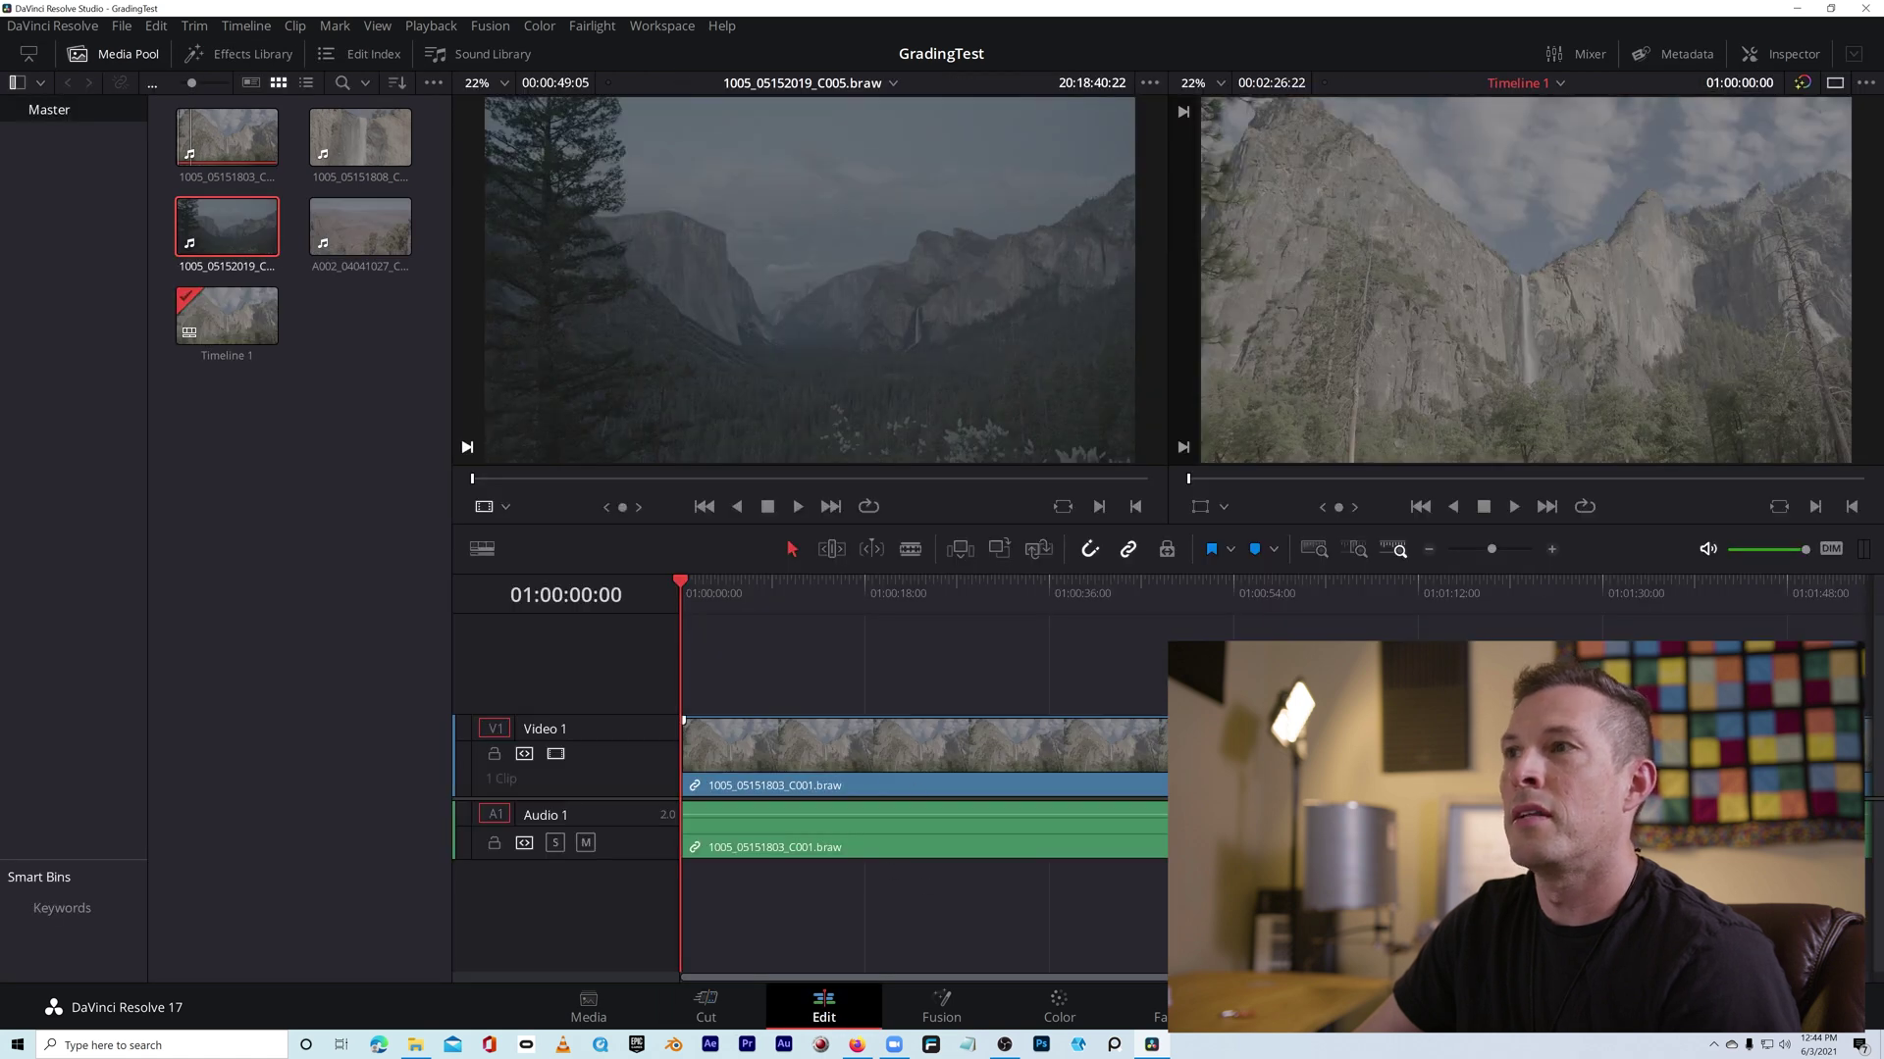
click(943, 748)
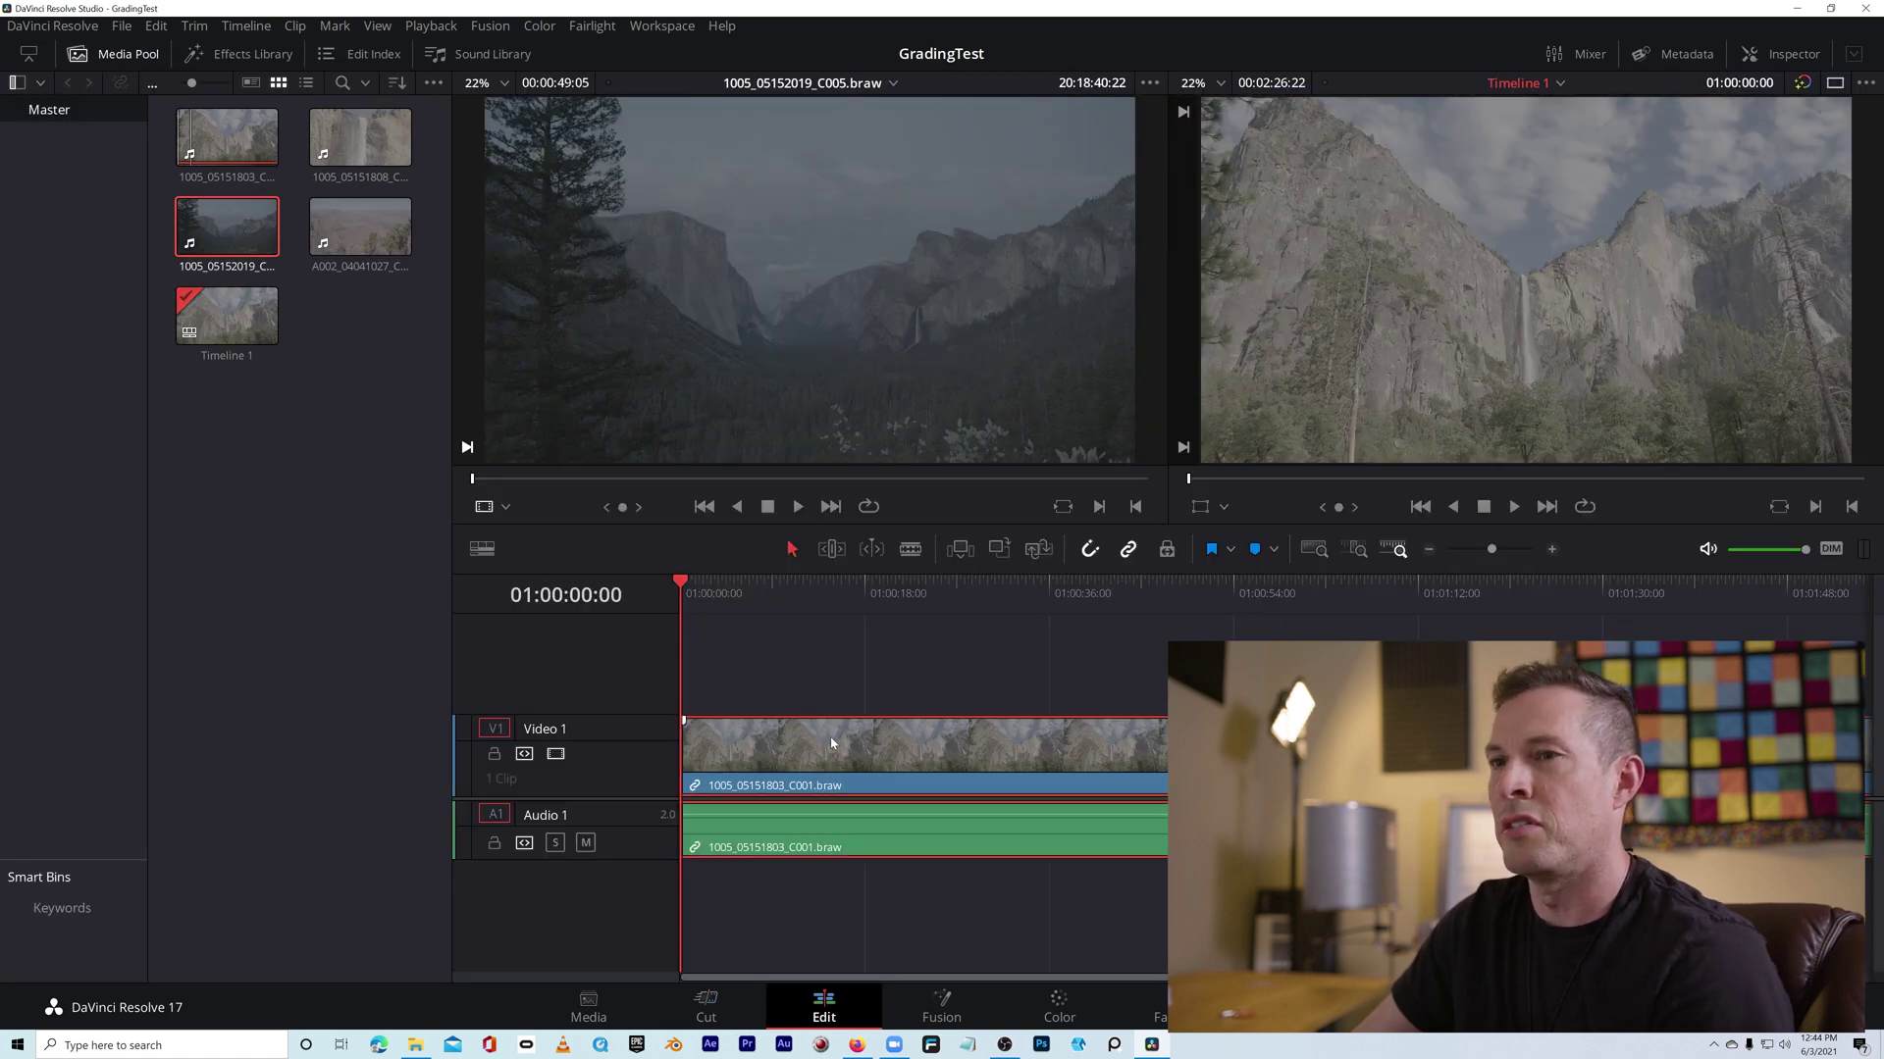
key(Delete)
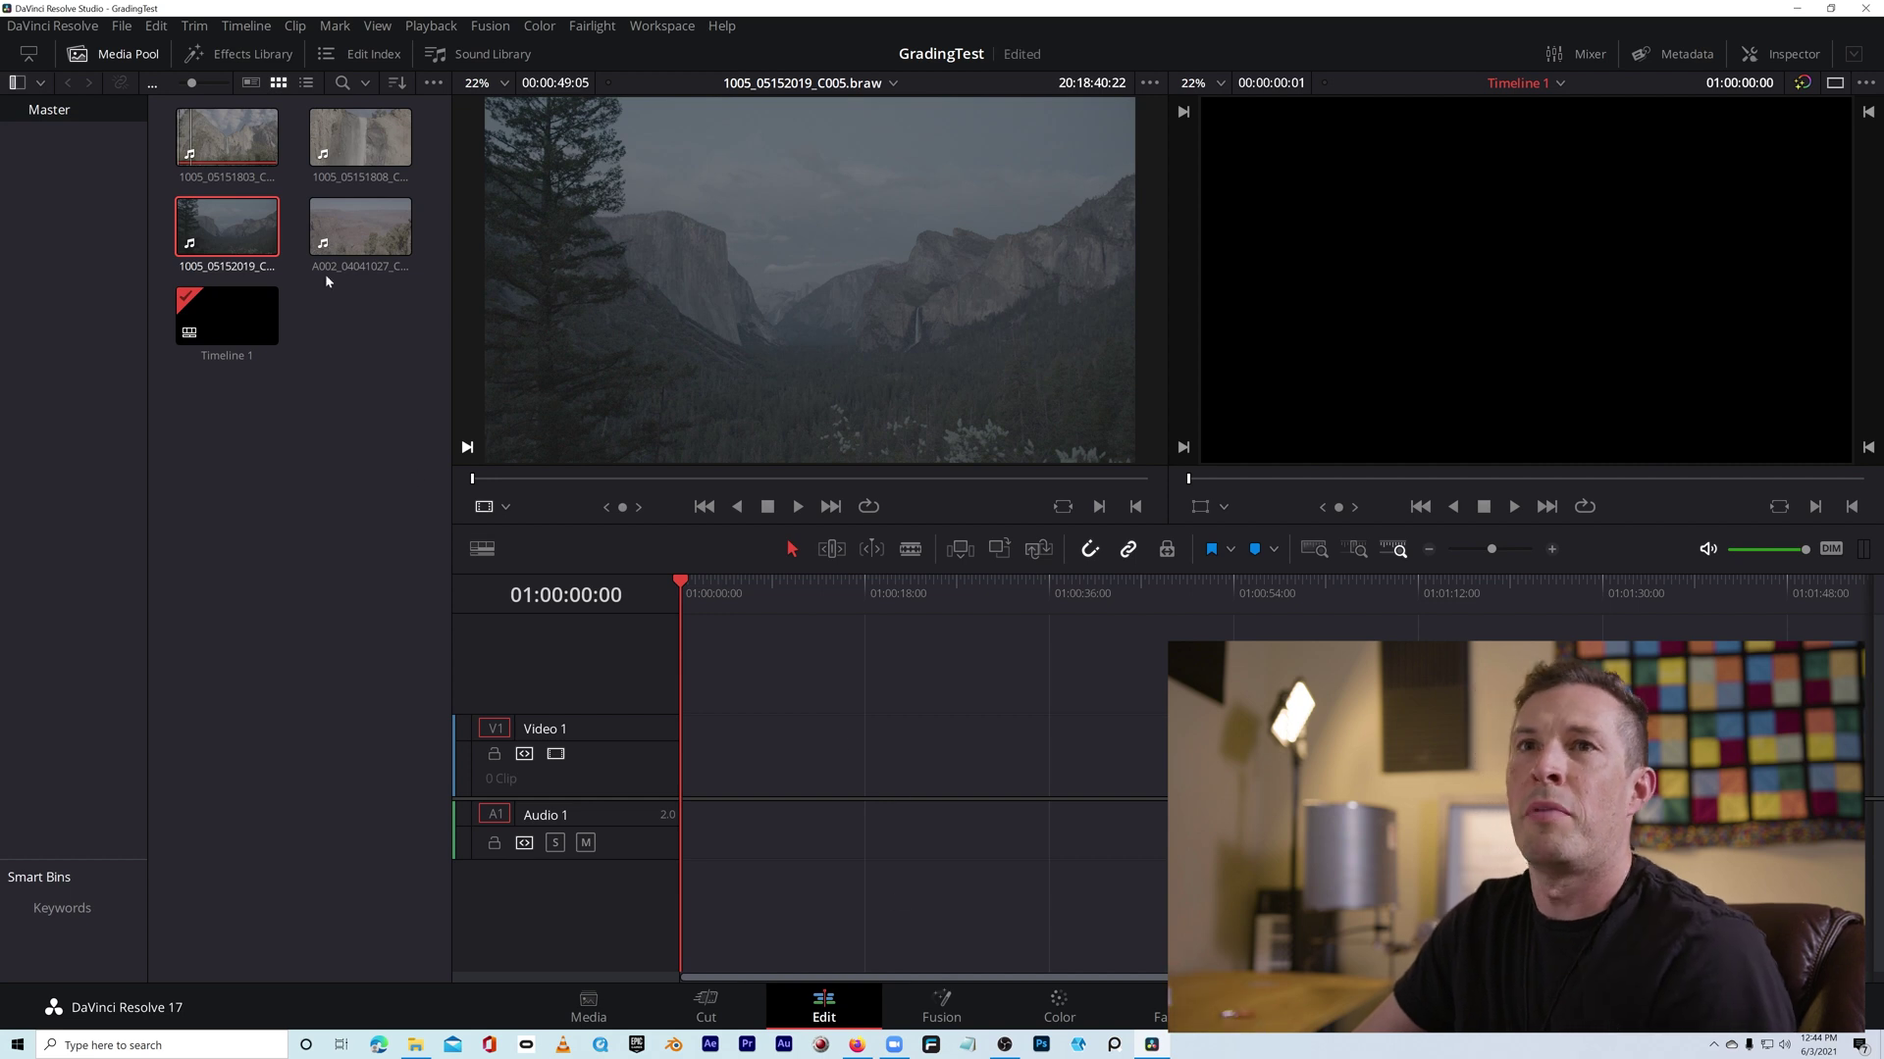
Step: Place clips 1005_05151803_C001, 1005_05151808_C002 and 1005_05152019_C005 end to end on Video 1 of Timeline 1, scrubbing through each
drag(227, 142, 673, 778)
drag(692, 585, 762, 588)
drag(360, 137, 883, 785)
drag(869, 585, 1020, 589)
drag(227, 226, 1177, 751)
drag(1182, 594, 1555, 616)
drag(1536, 618, 1418, 618)
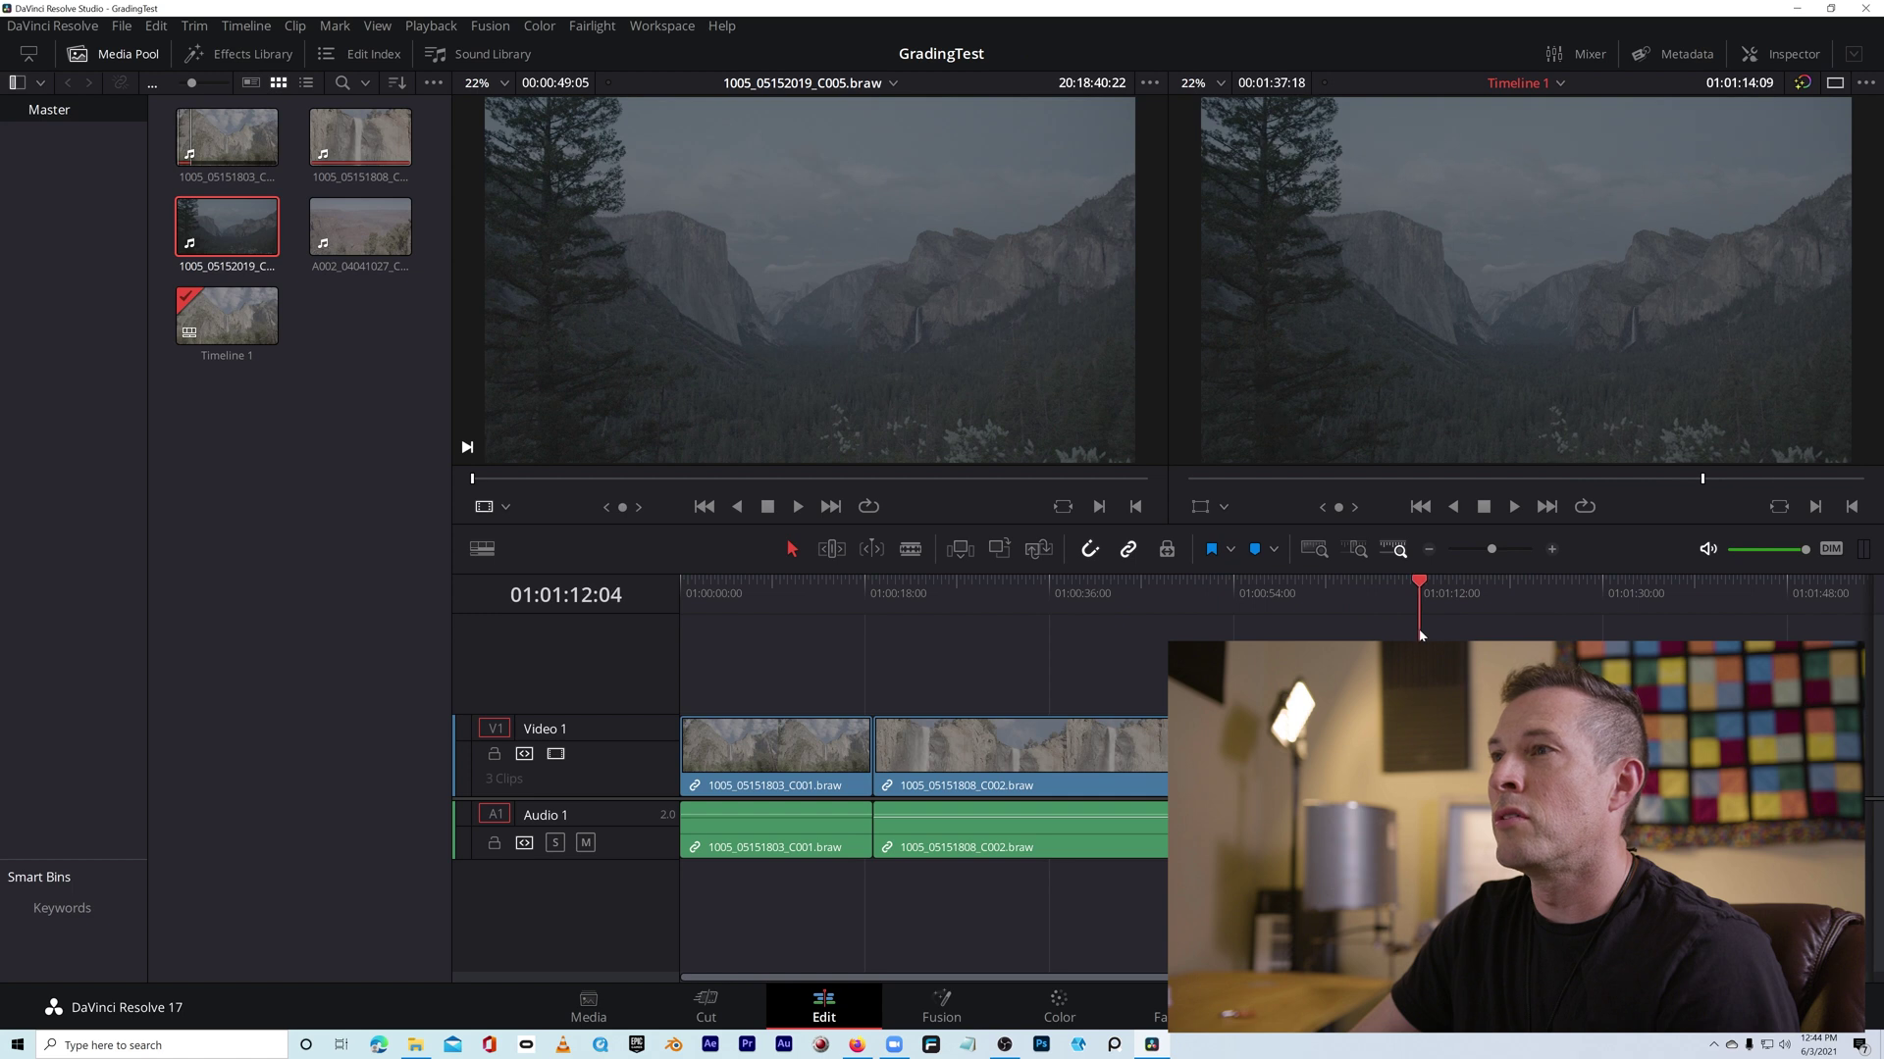
Step: Add the A002_04041027 clip after the third clip on the timeline and scrub through the sequence to about 01:01:45:11
click(393, 265)
drag(393, 265, 1692, 756)
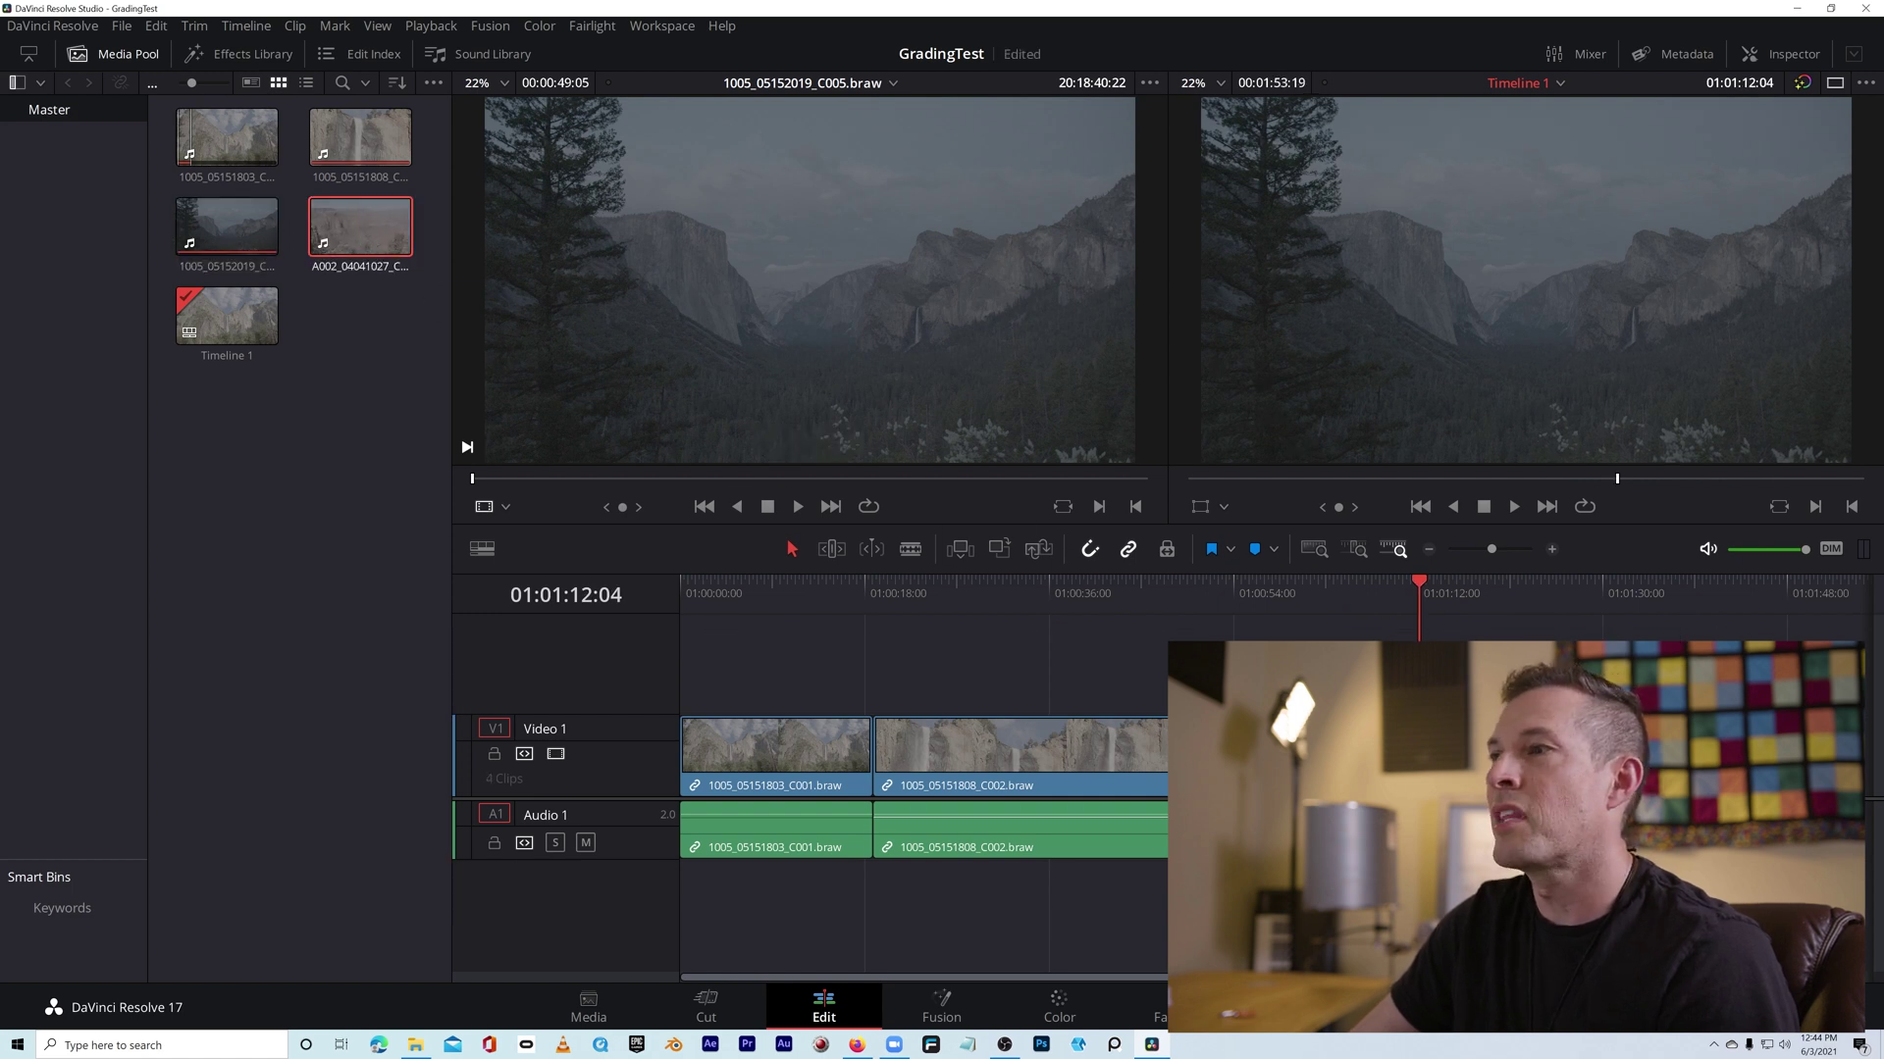
mouse_move(1681, 611)
mouse_down()
mouse_move(1764, 610)
mouse_move(1702, 610)
mouse_up()
drag(755, 606, 1765, 612)
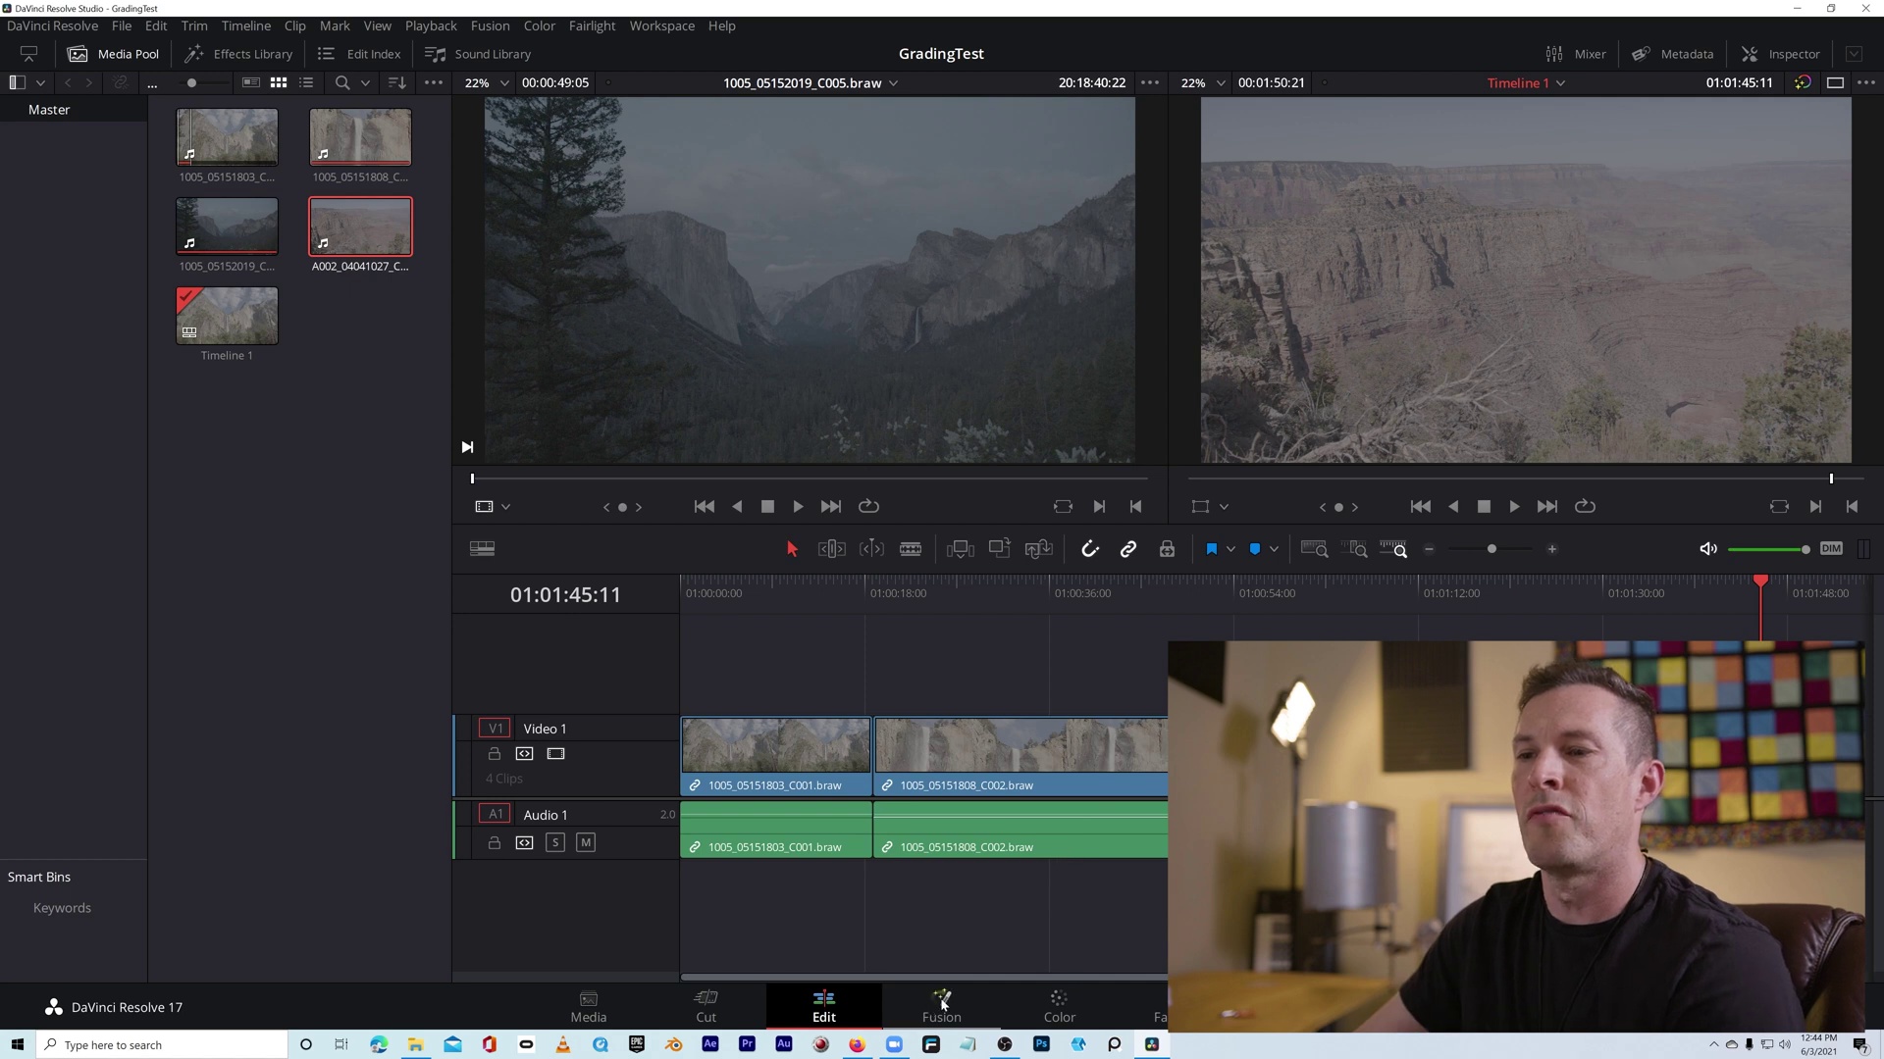
Step: On the Color page, set the first clip's Camera Raw Decode Using option to Clip
click(1047, 1016)
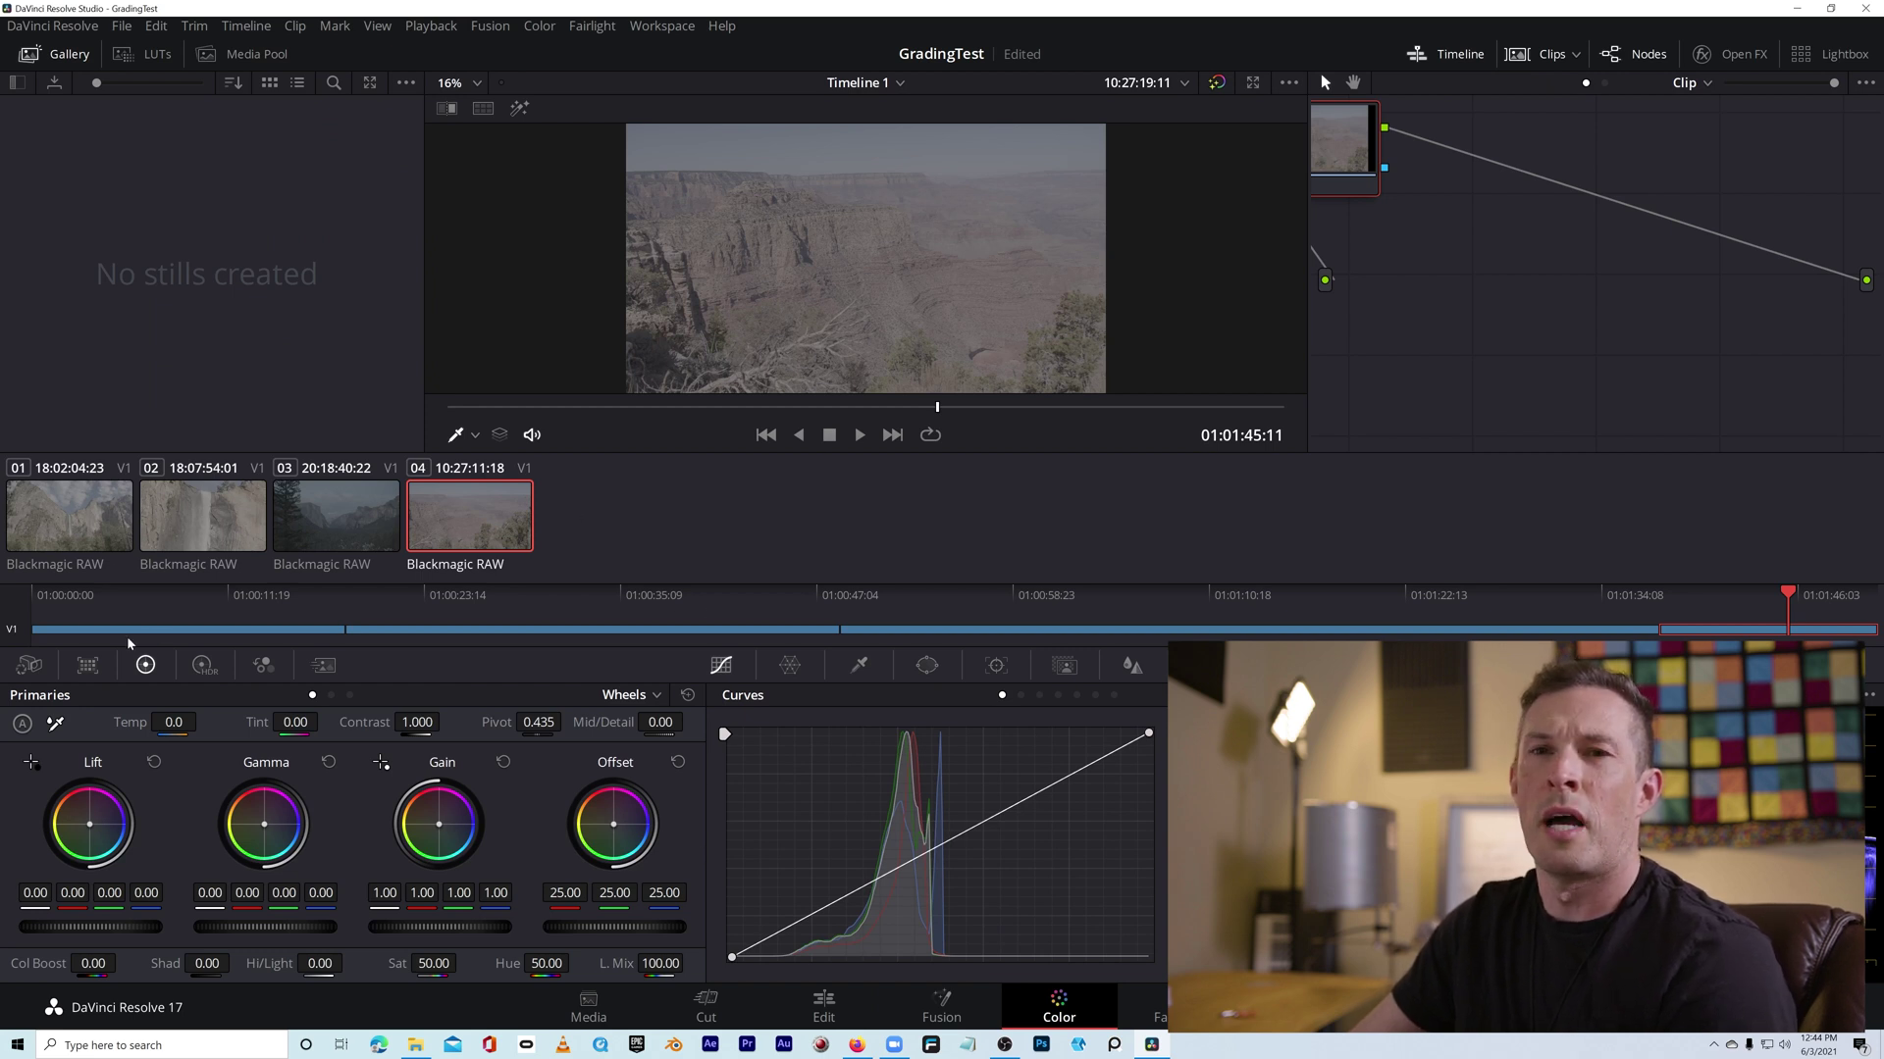
click(60, 517)
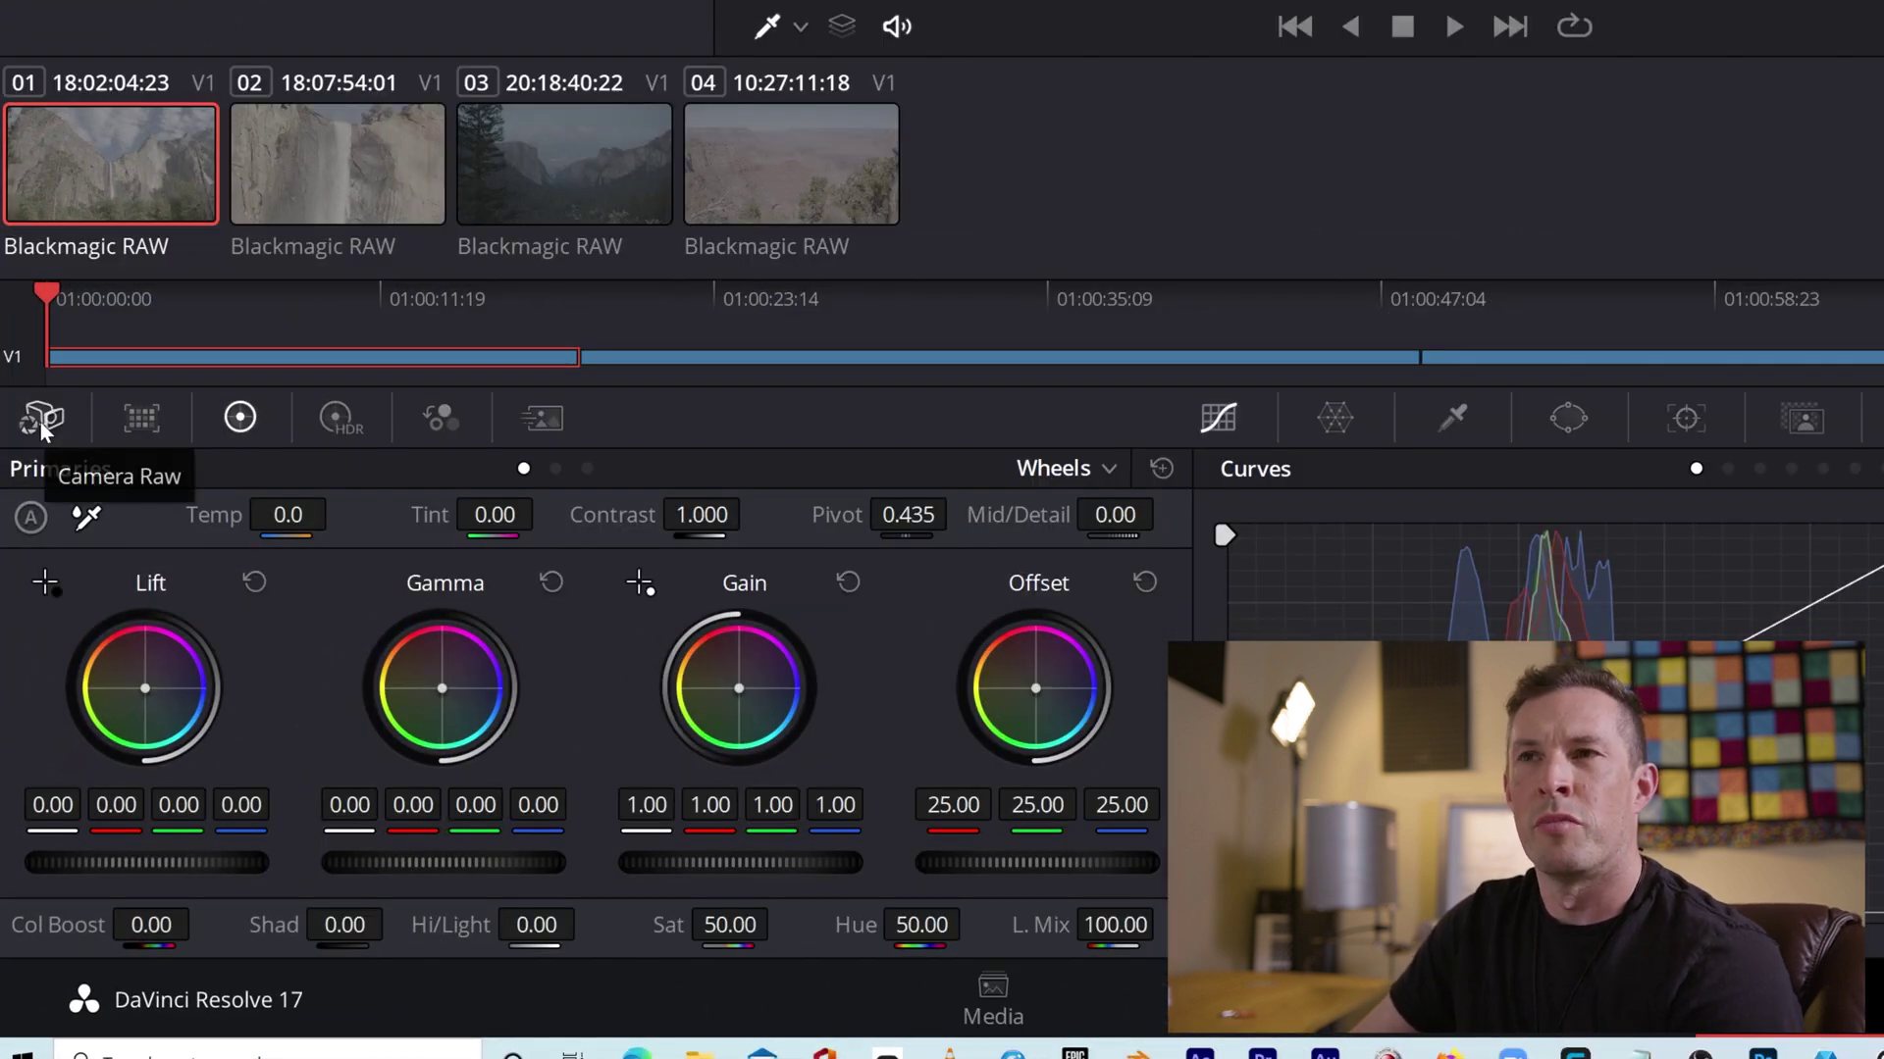
click(43, 421)
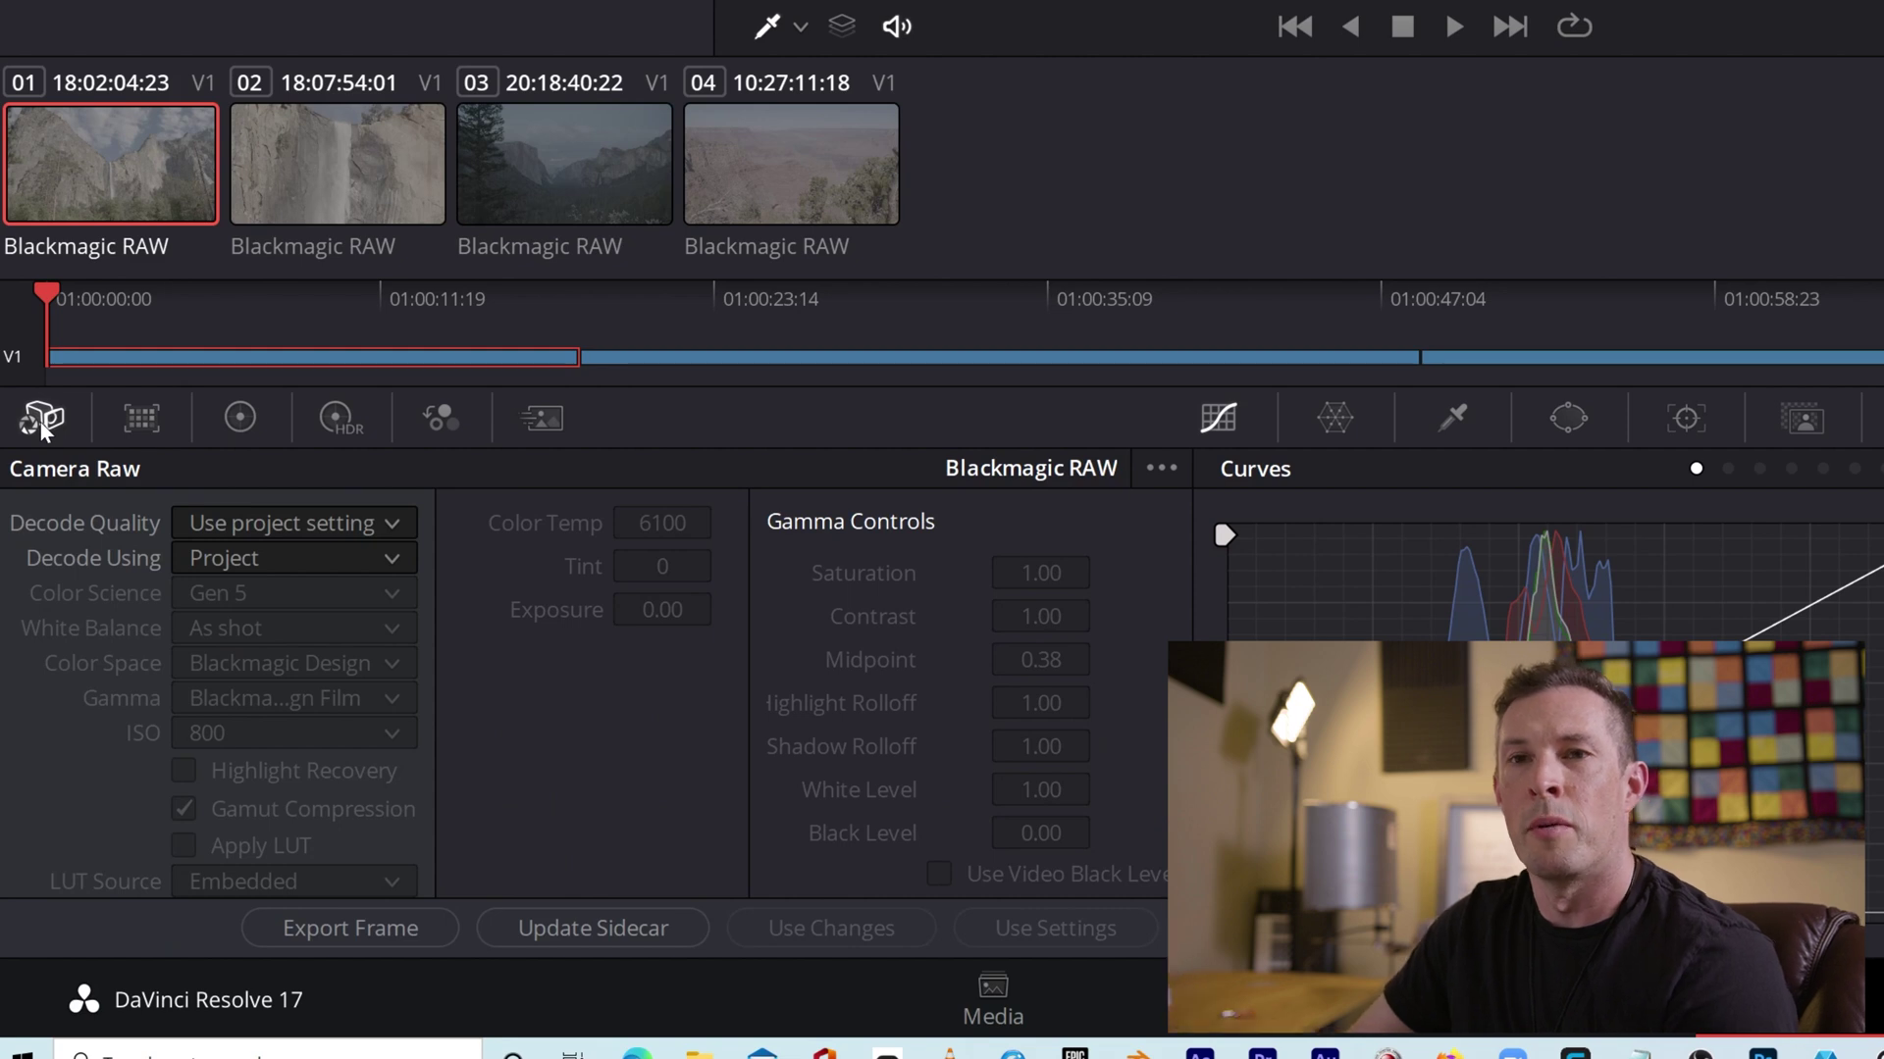
click(383, 563)
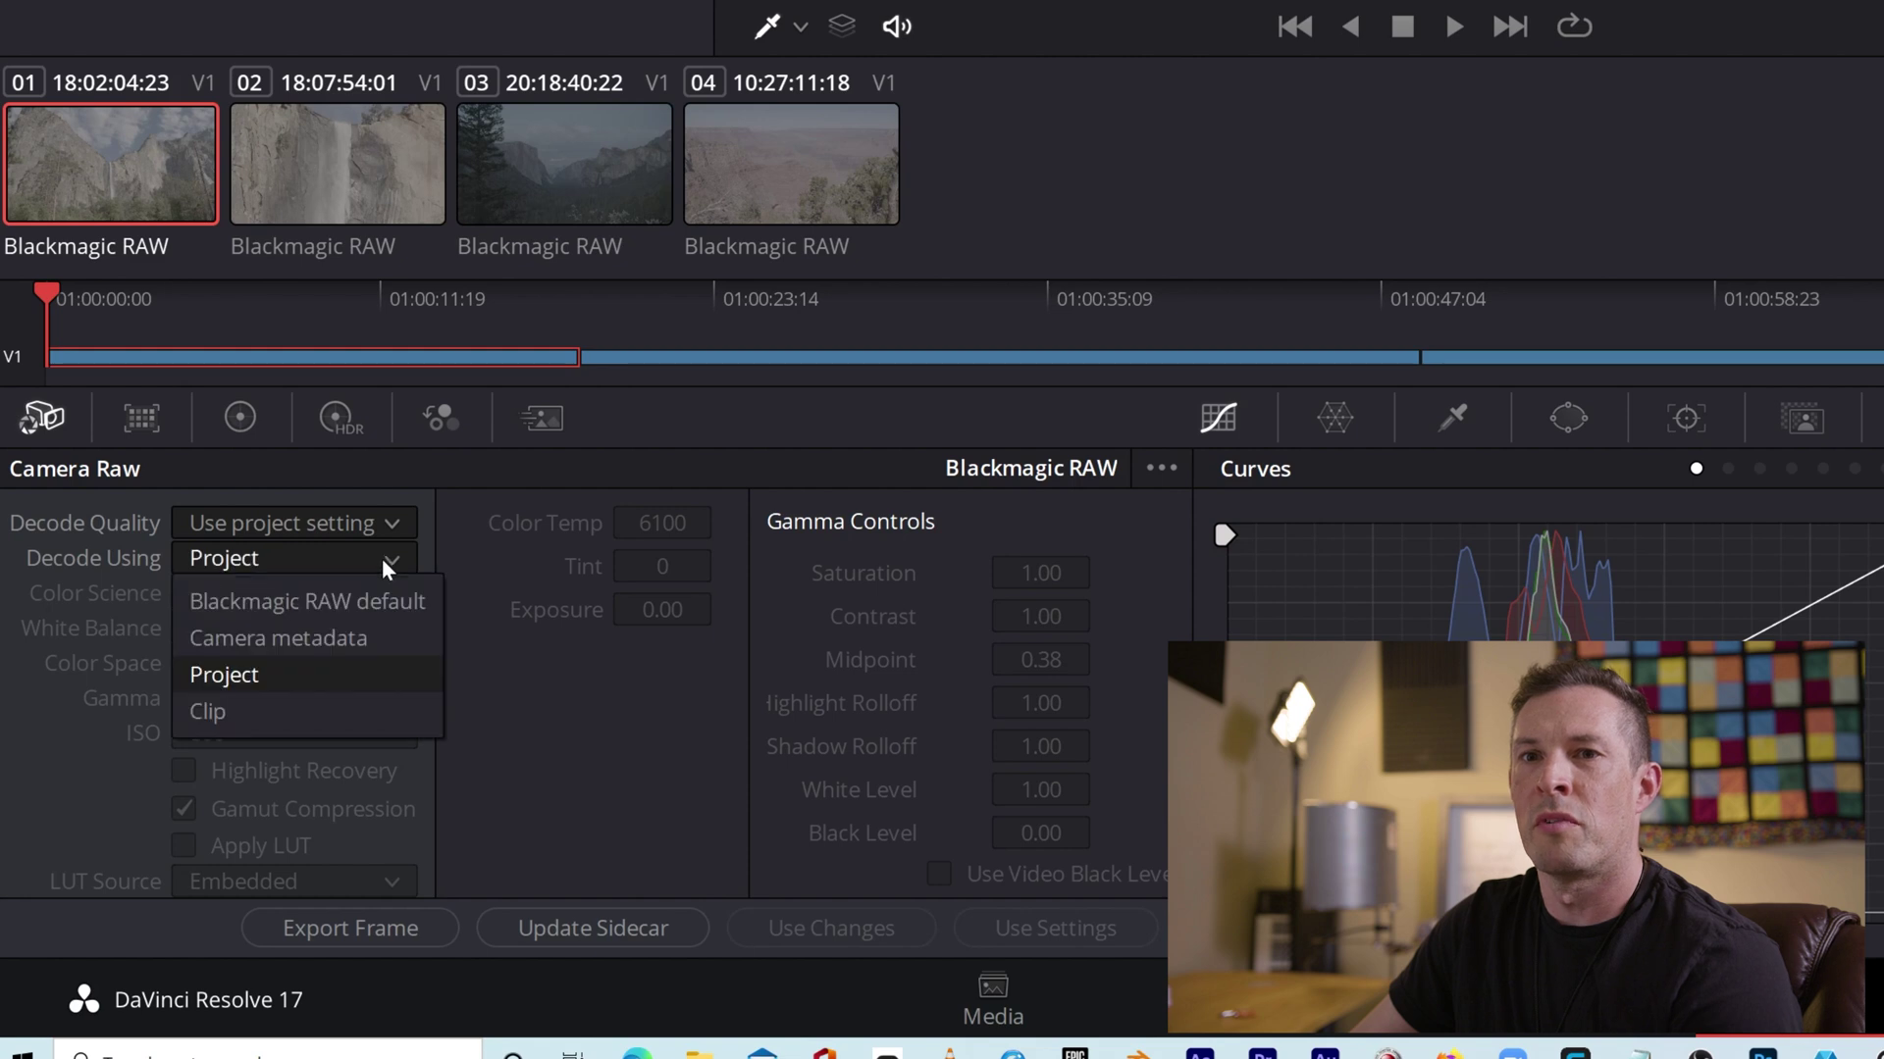
click(308, 713)
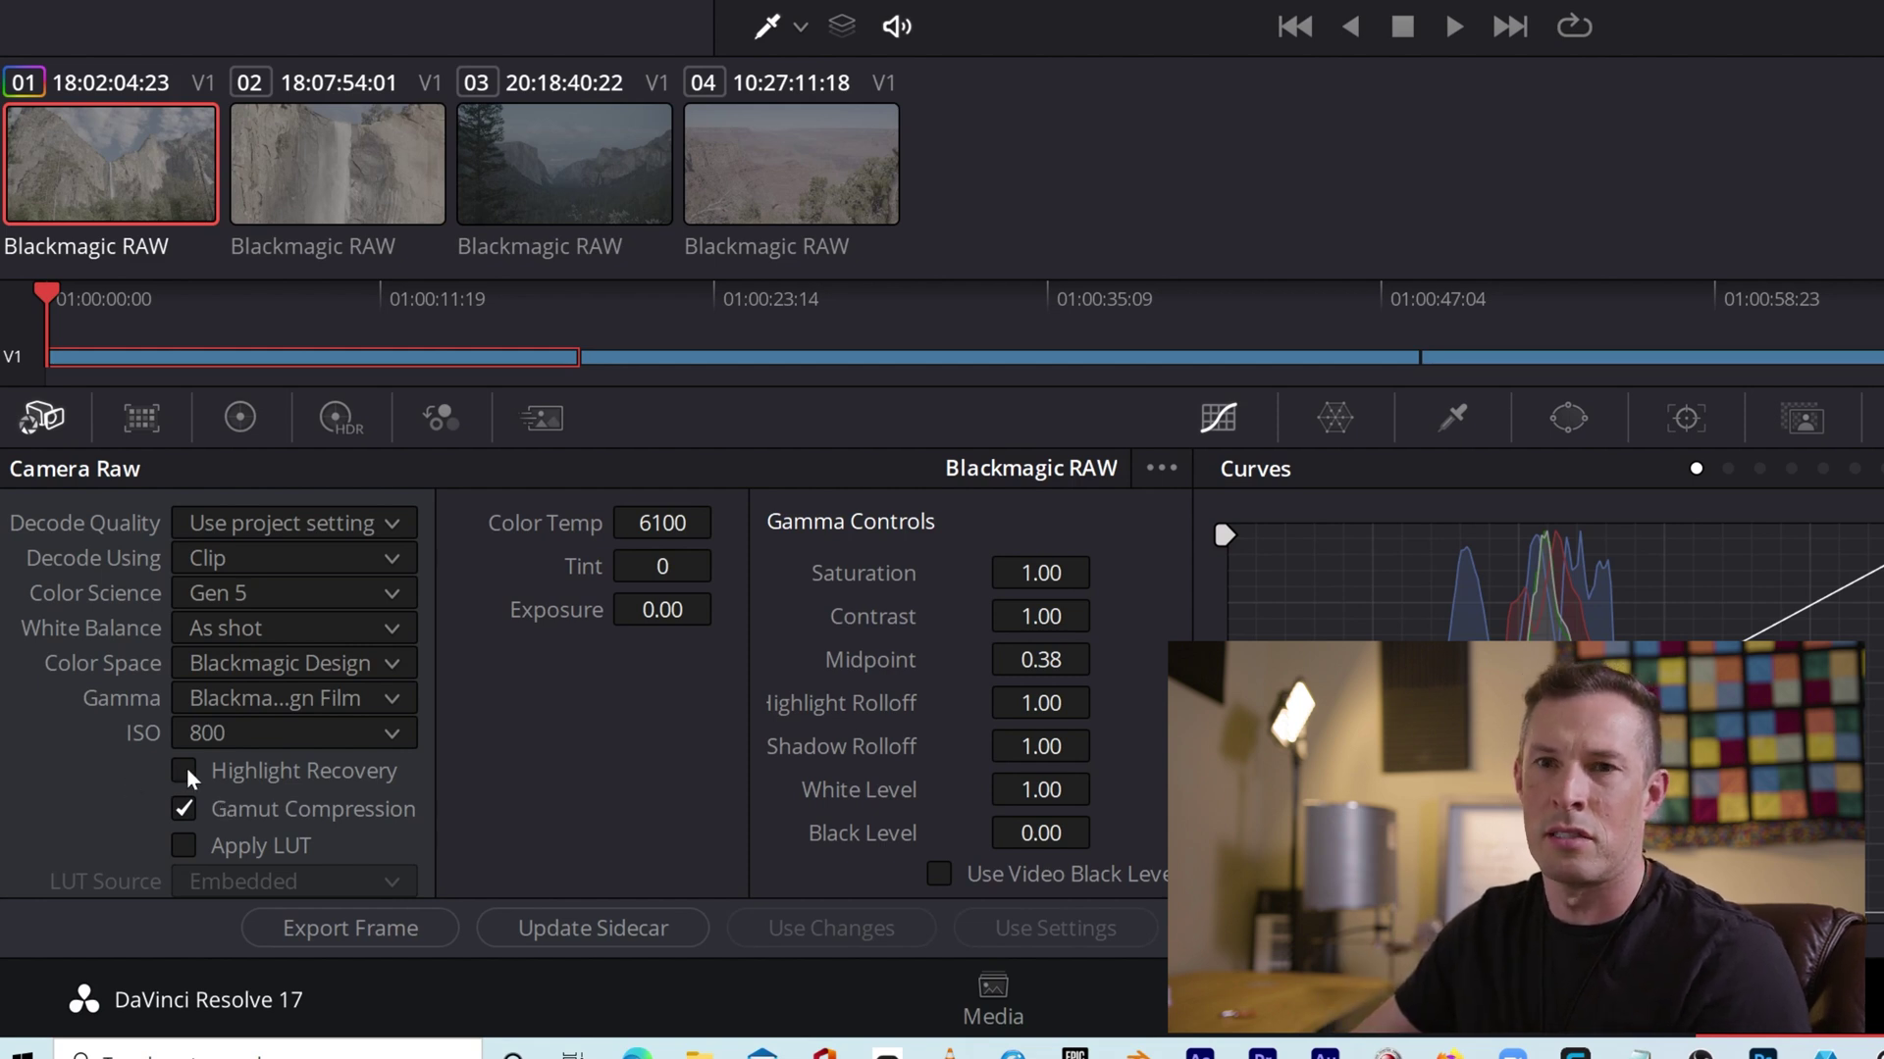
Step: Set the second clip's Camera Raw decoding to Clip with Highlight Recovery enabled, and return to the first clip
click(357, 178)
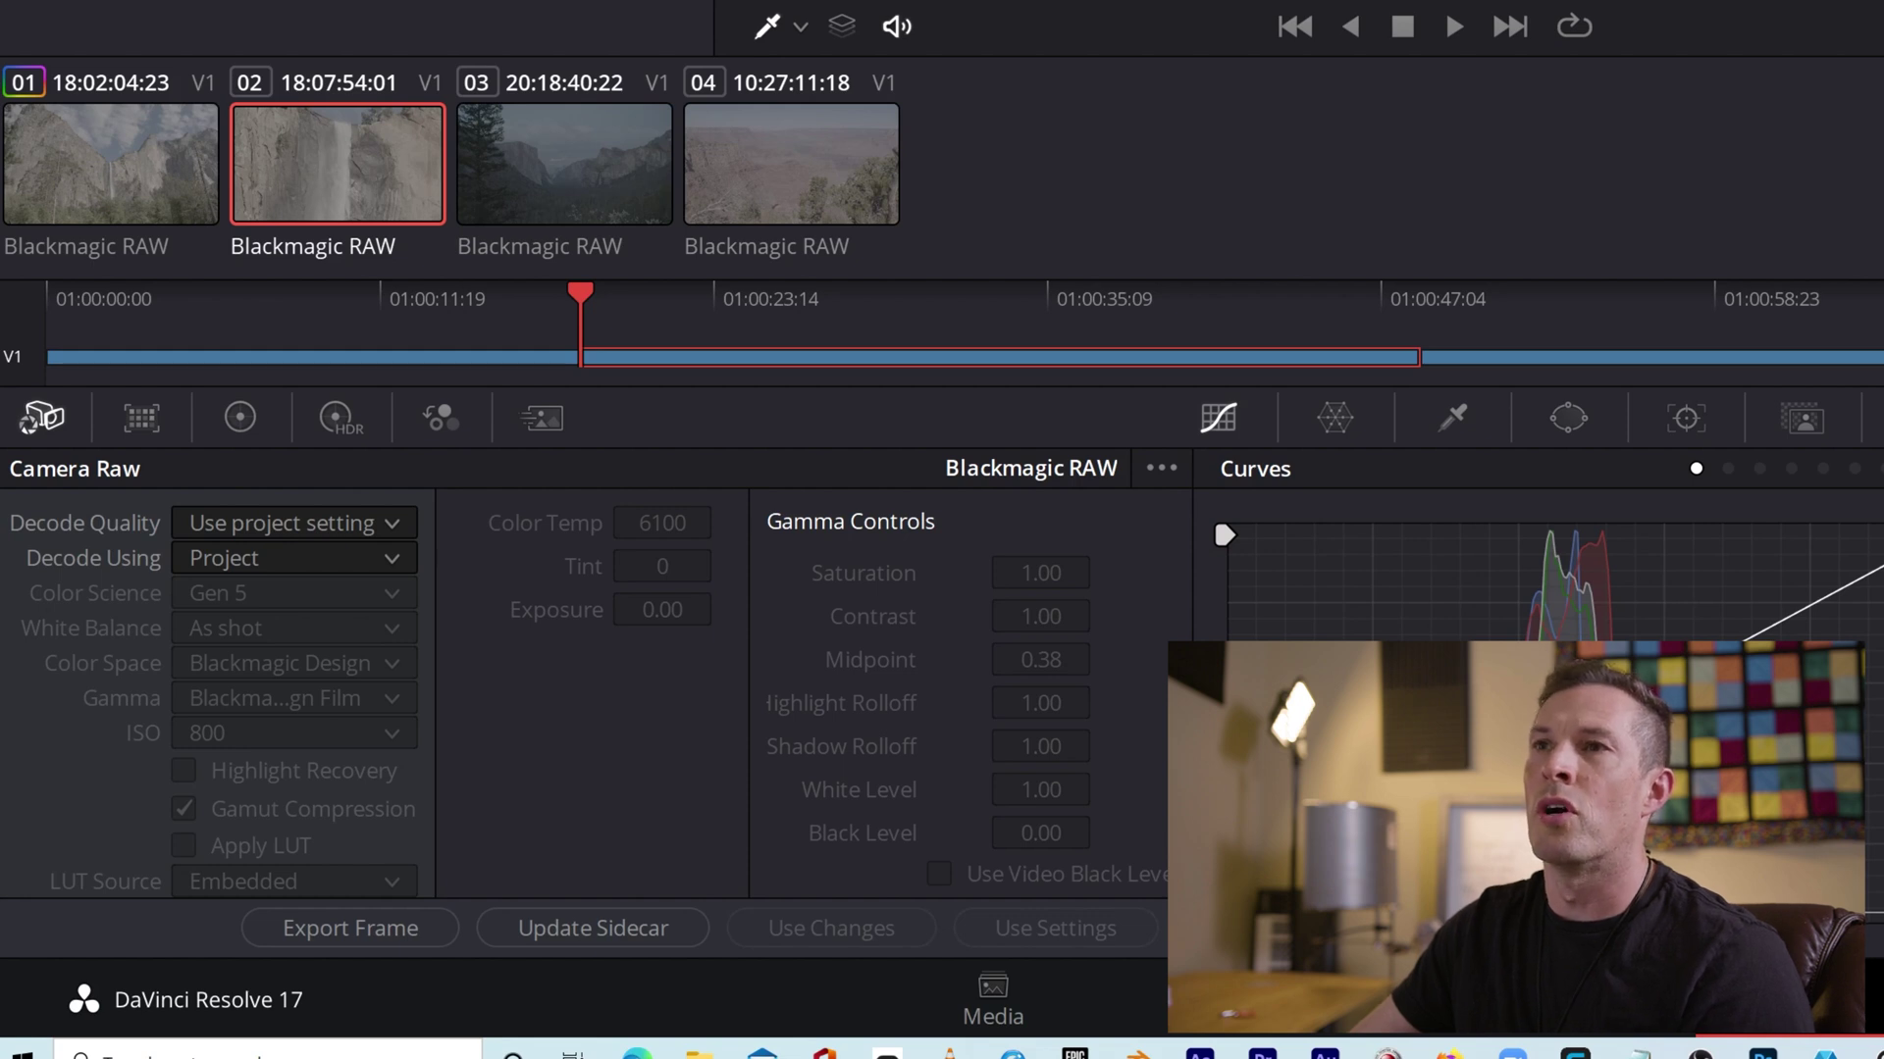
click(393, 557)
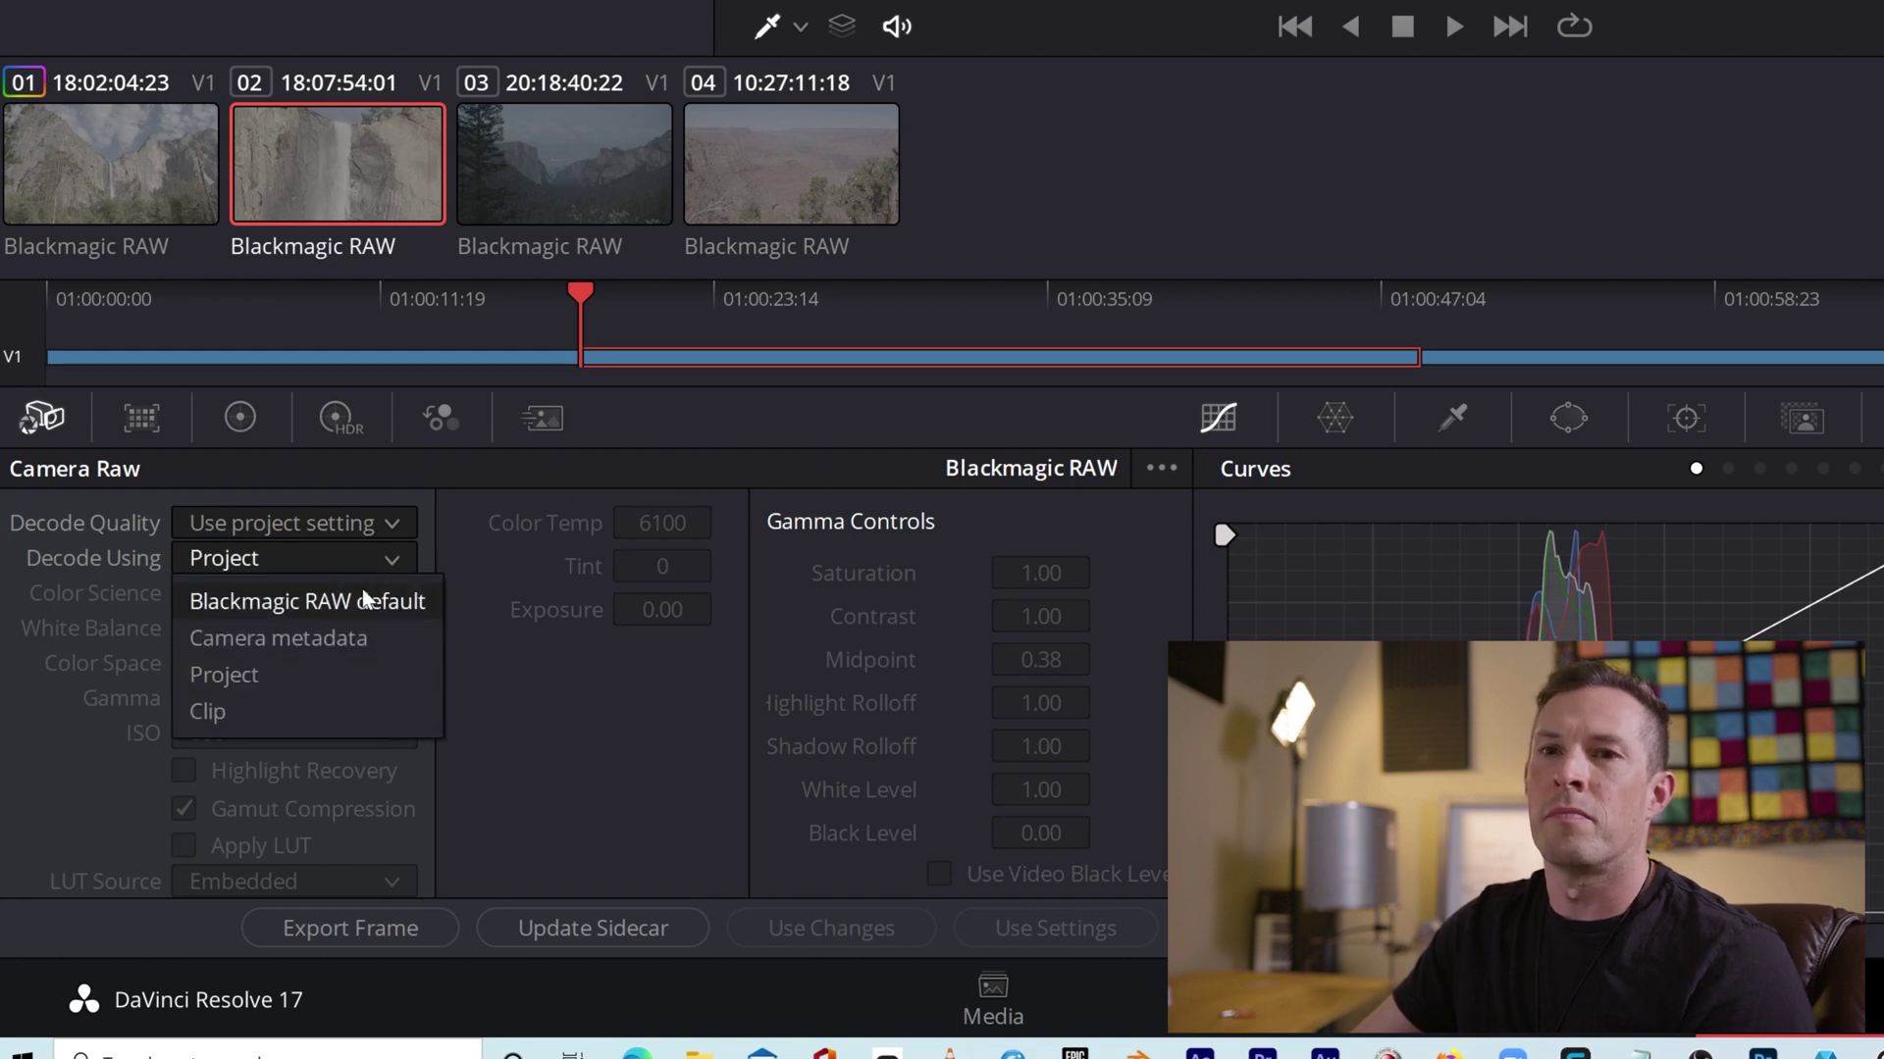
click(303, 706)
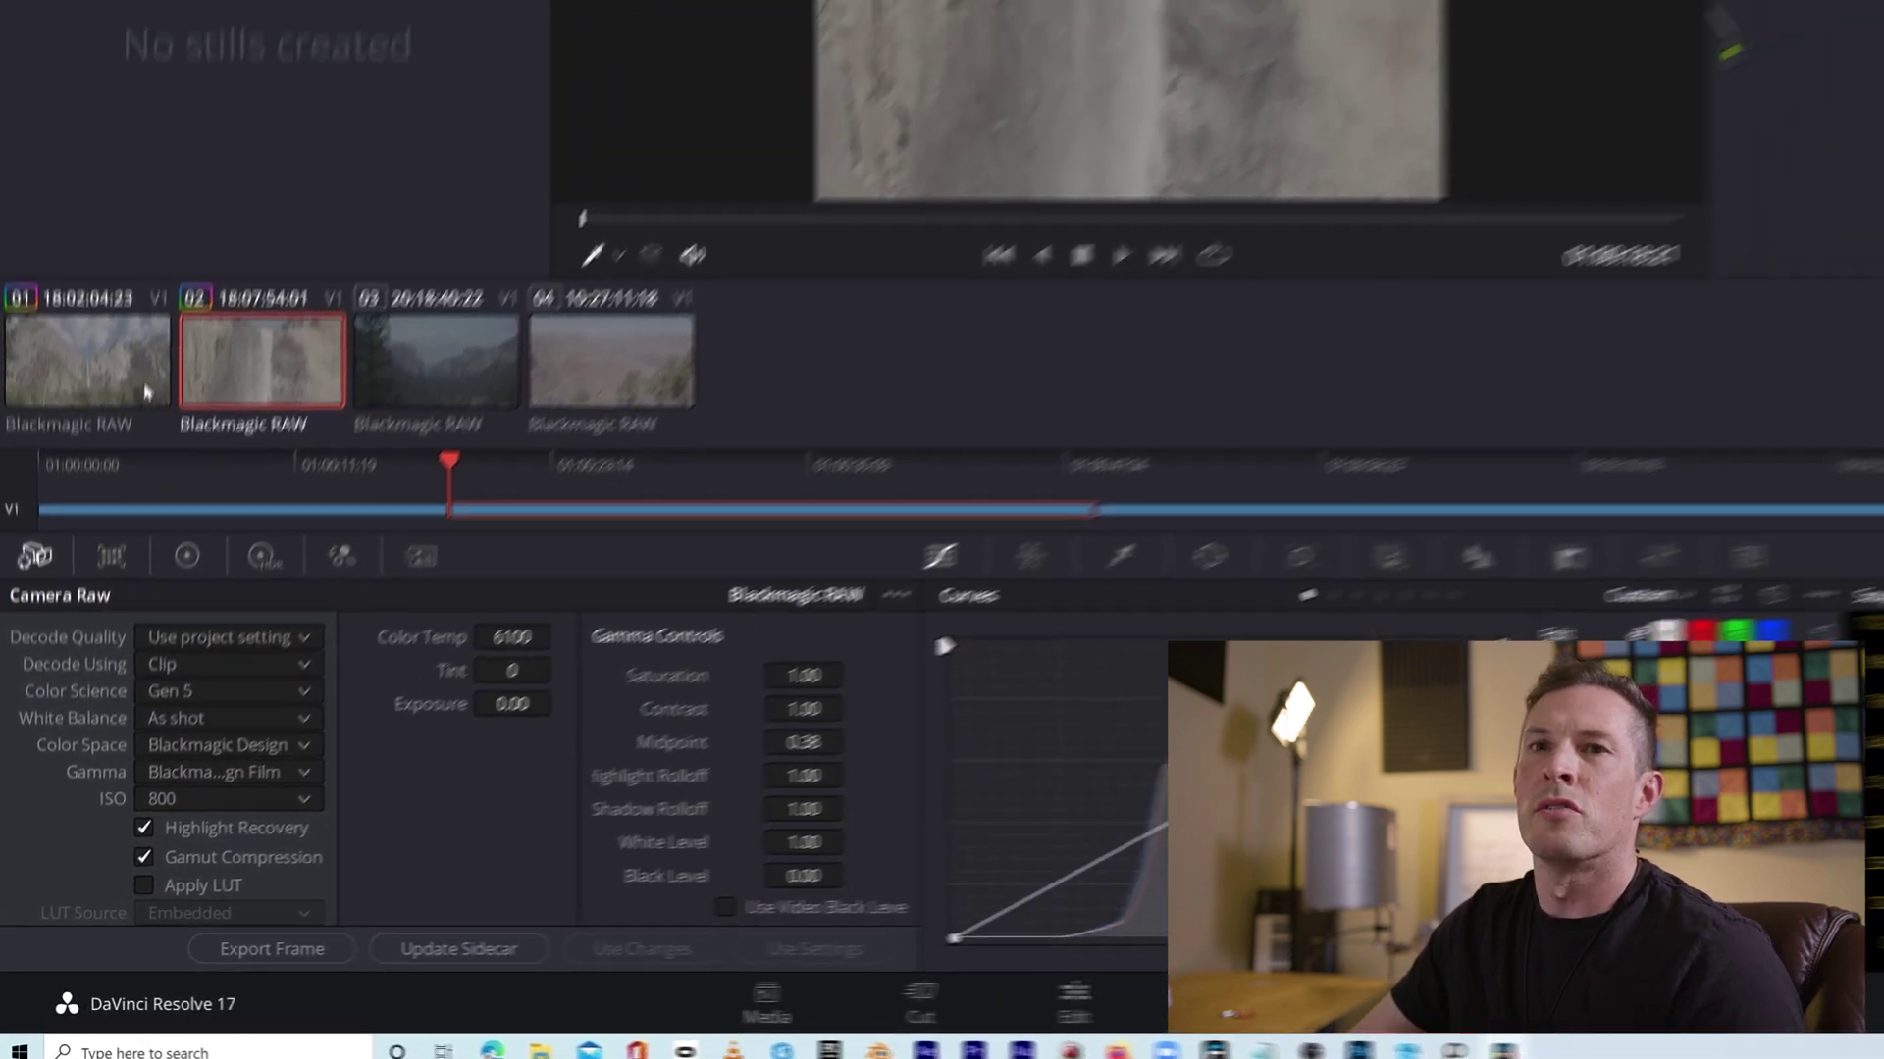
click(103, 159)
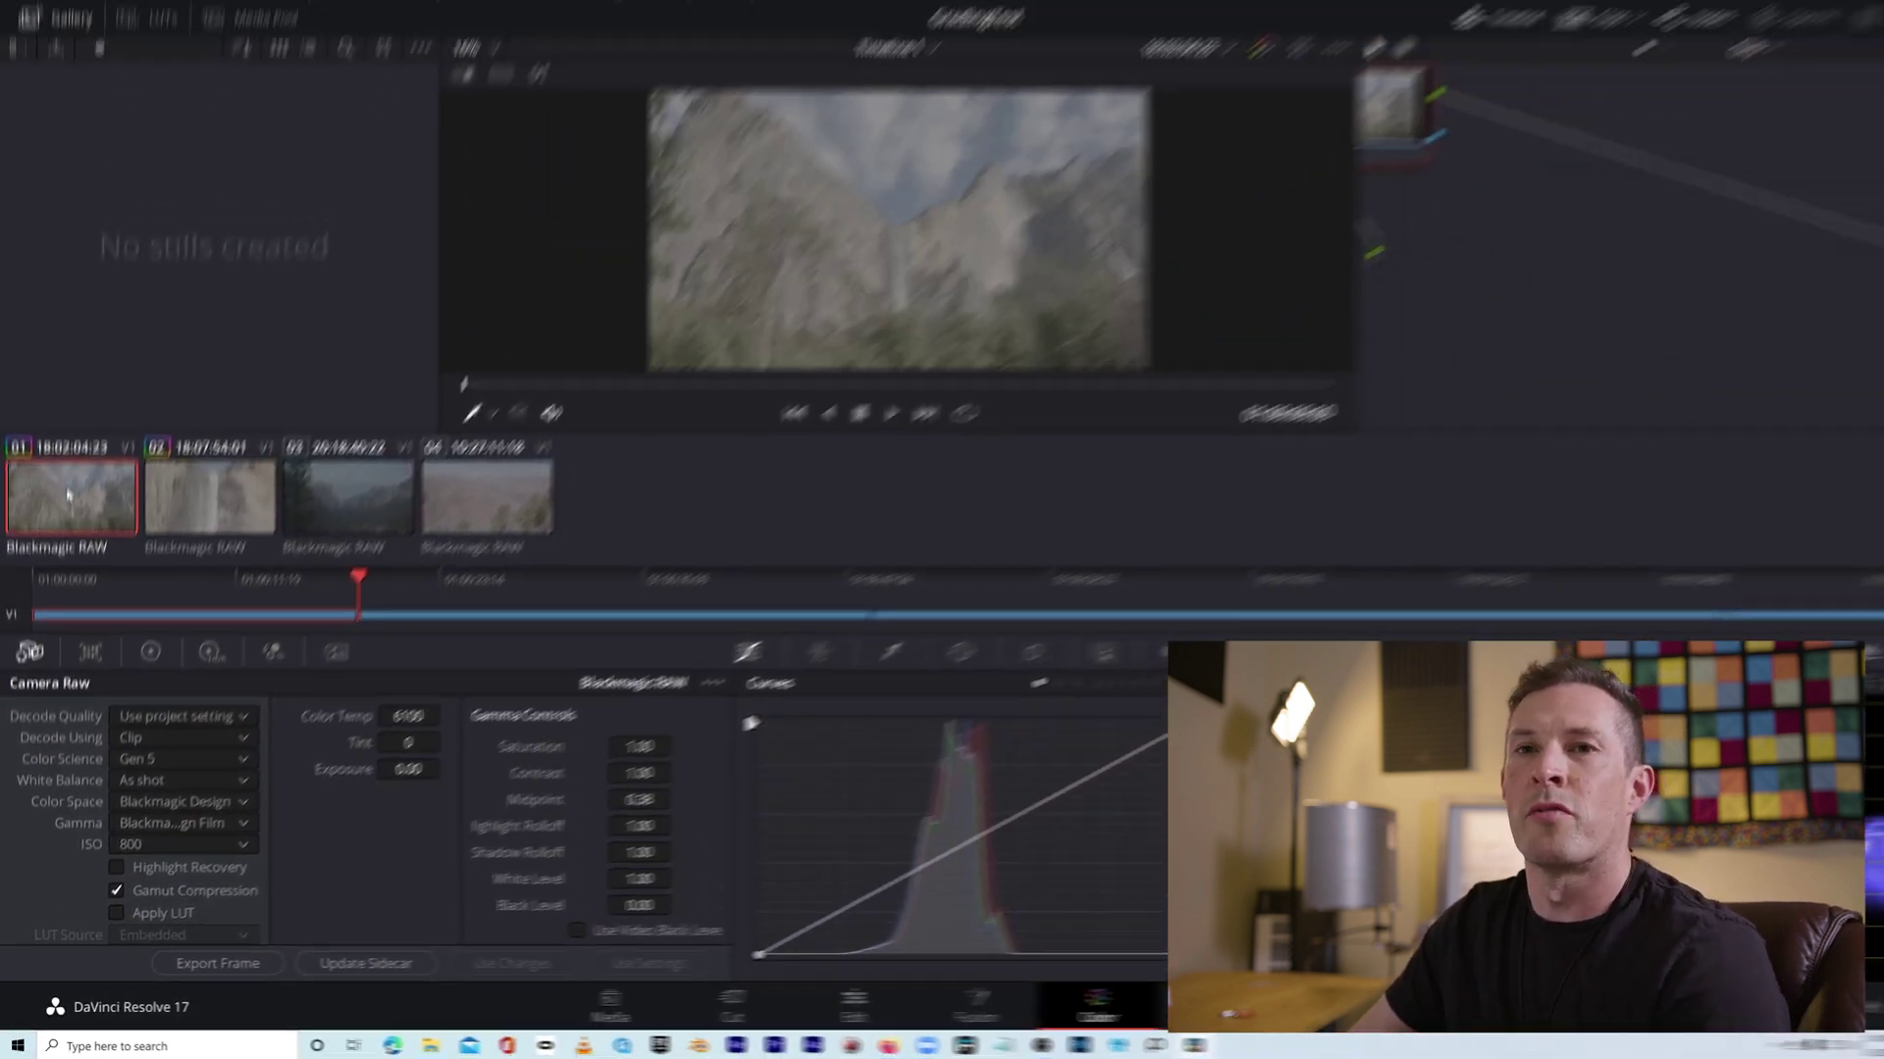
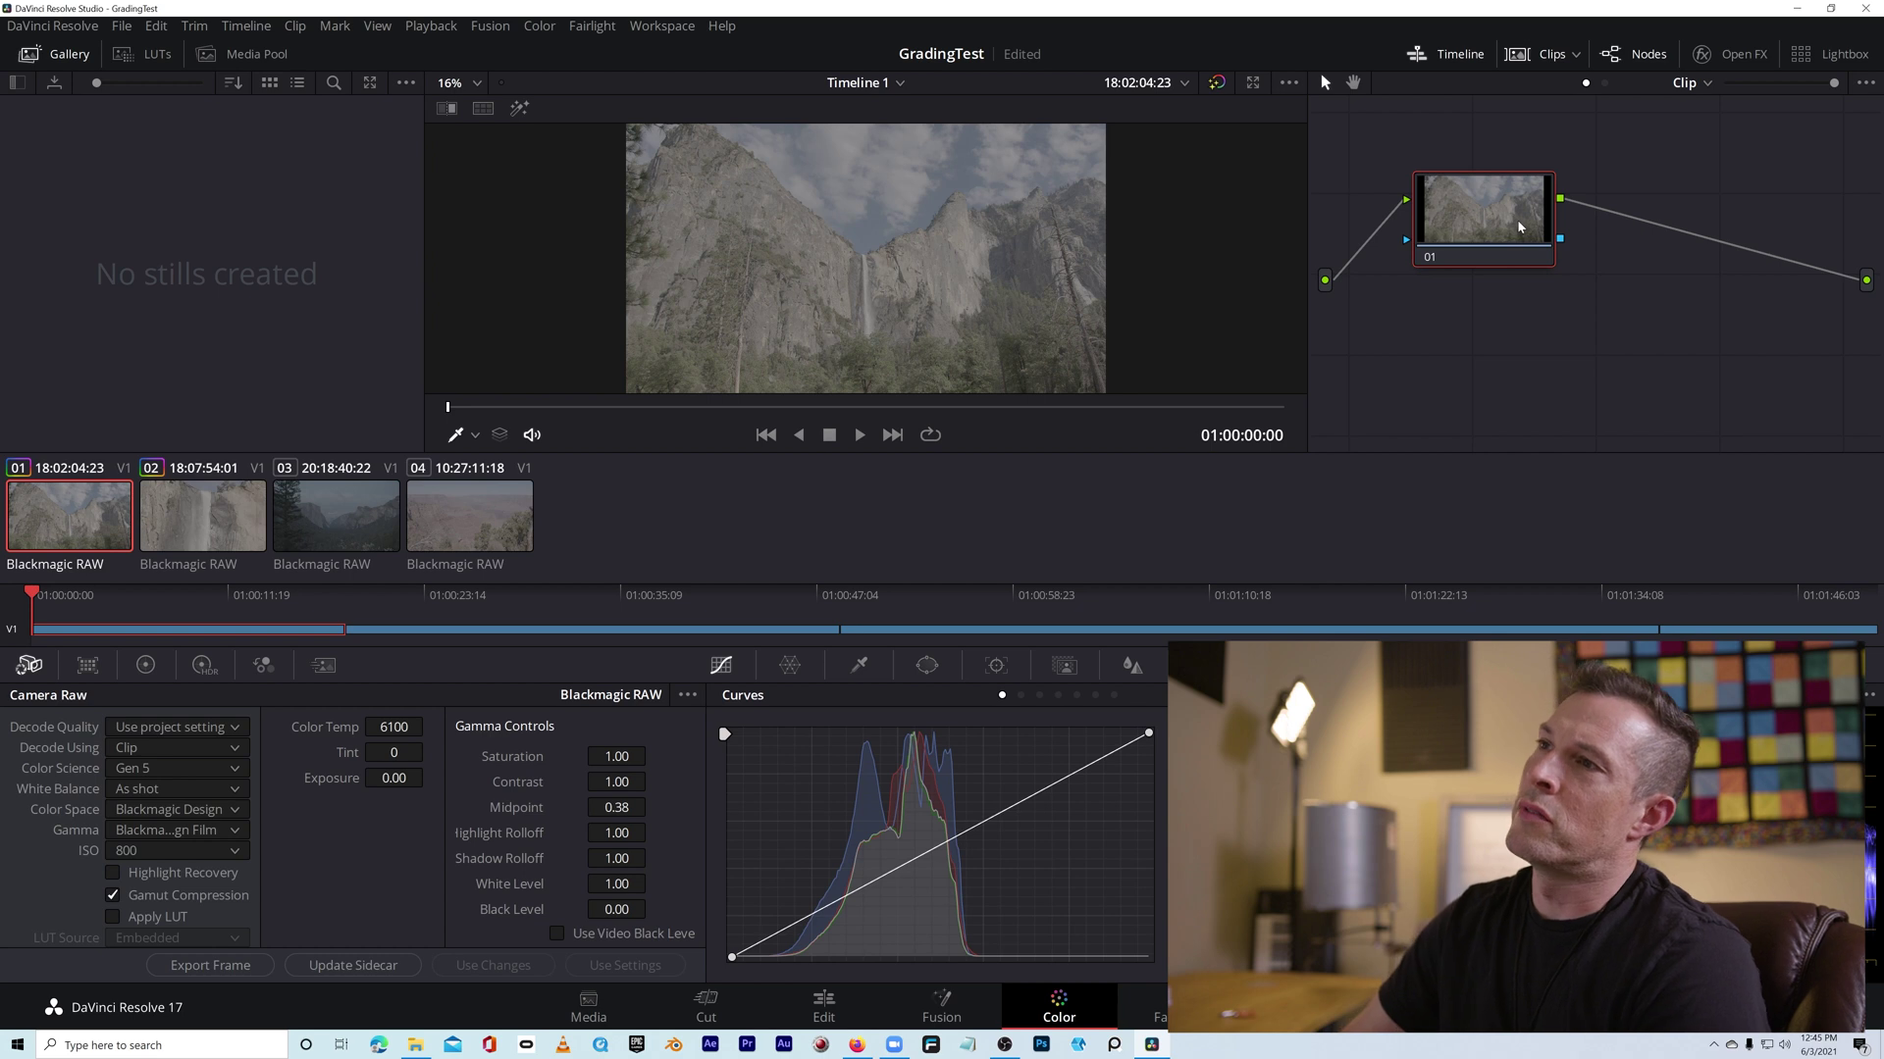
Step: Try Camera Raw's Apply LUT option on the first clip and switch it off again
click(113, 917)
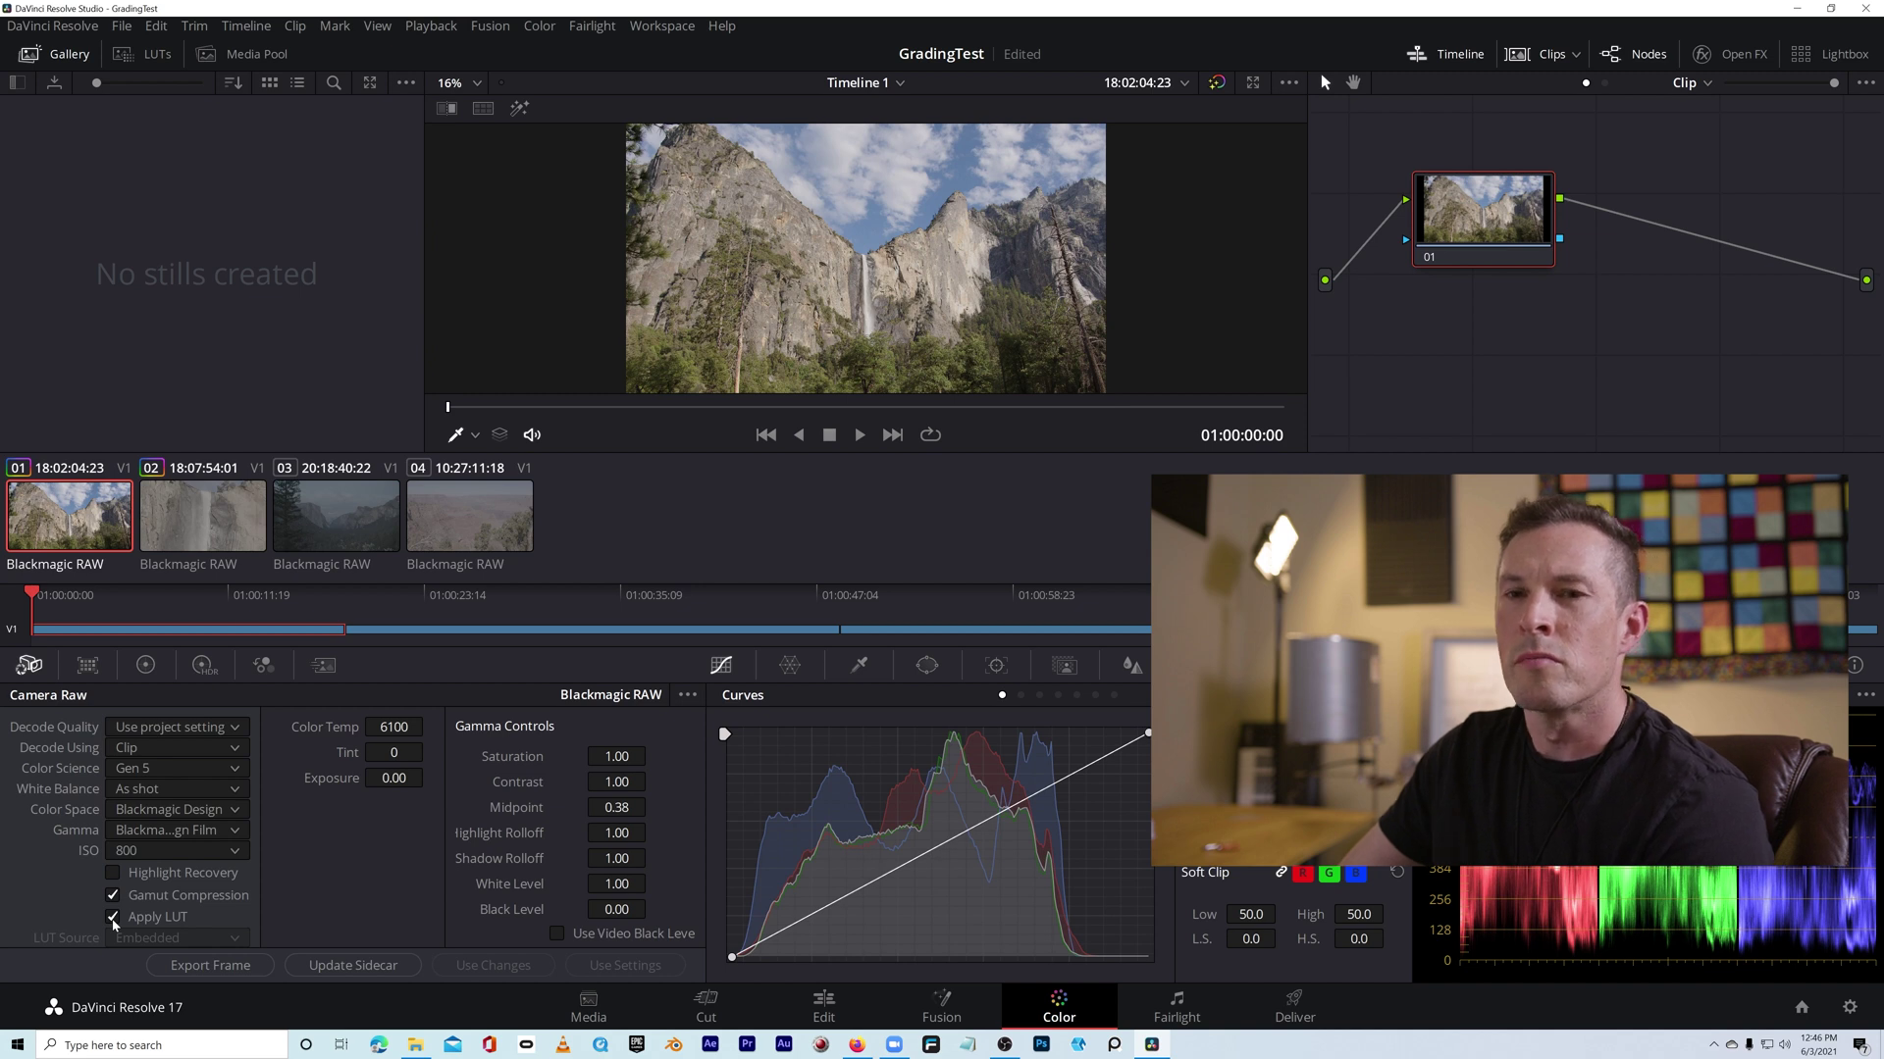
click(113, 919)
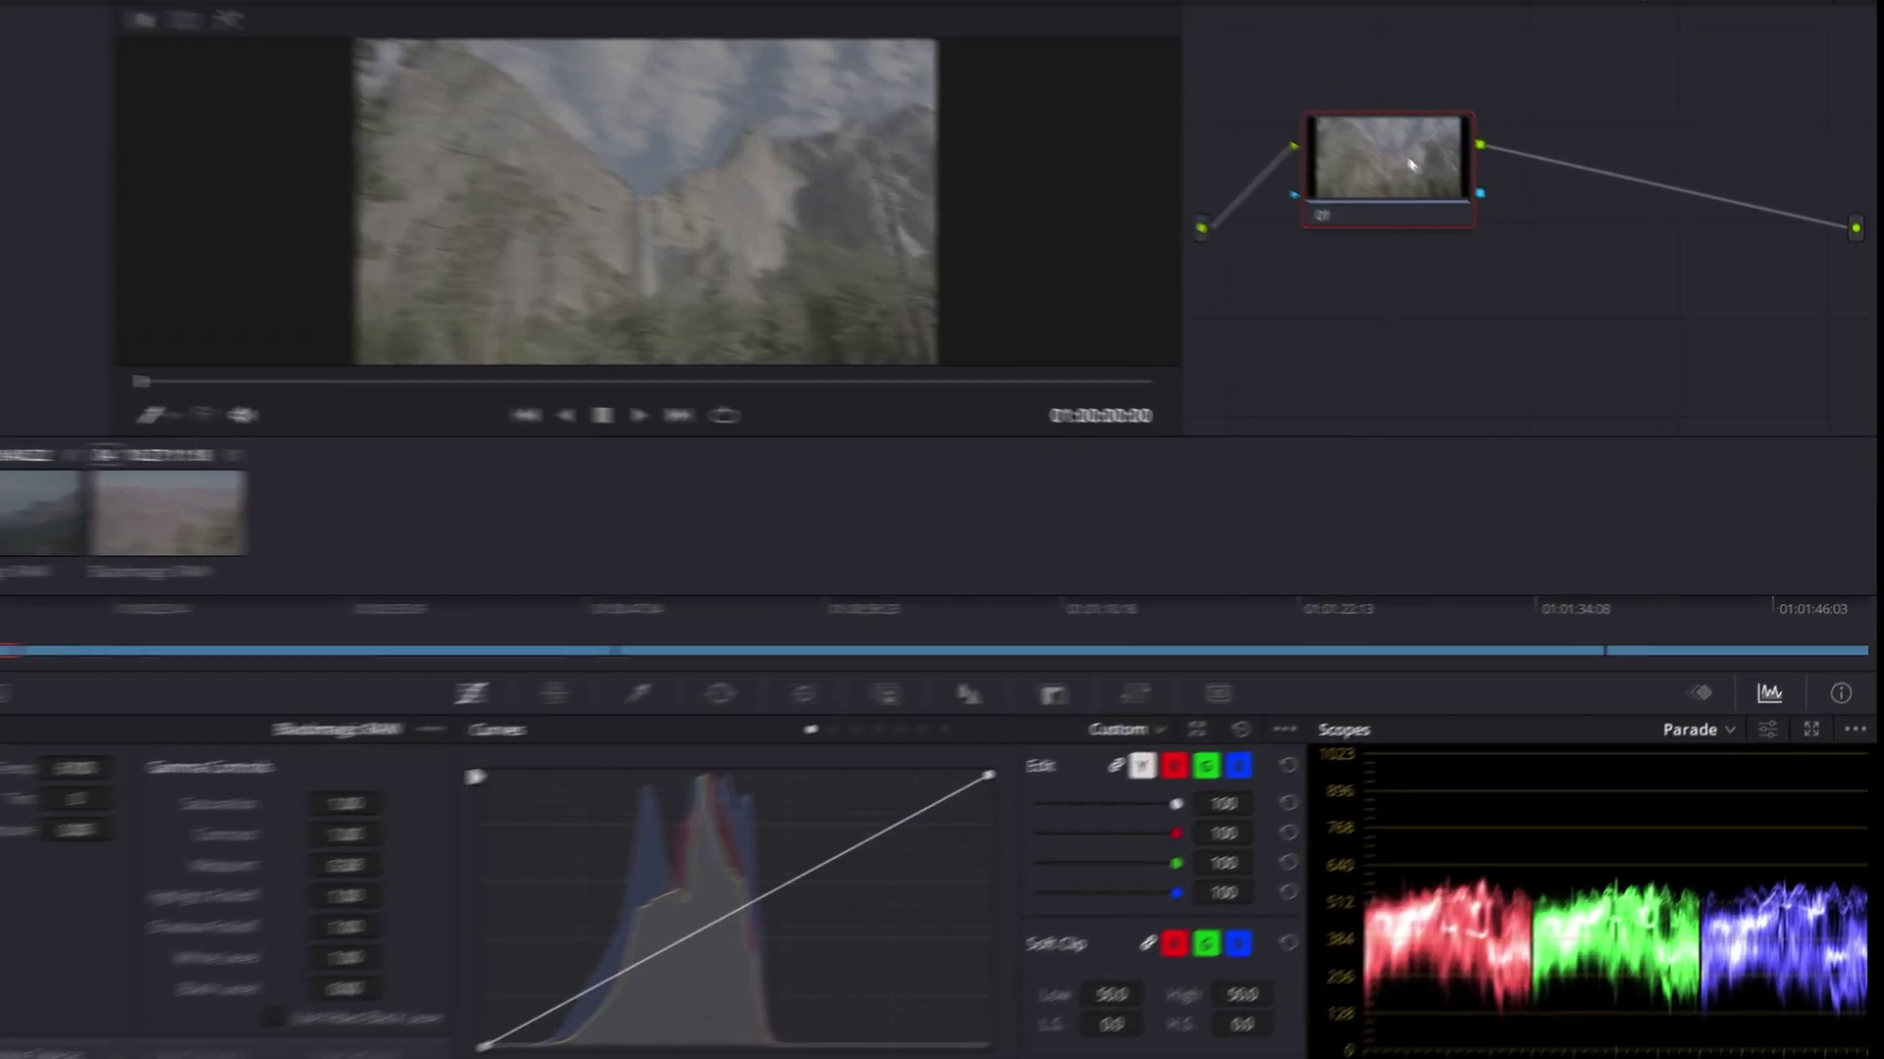
Step: Apply the Blackmagic Gen 5 Film to Extended Video LUT to node 01 of the first clip
right_click(1497, 221)
mouse_move(1414, 234)
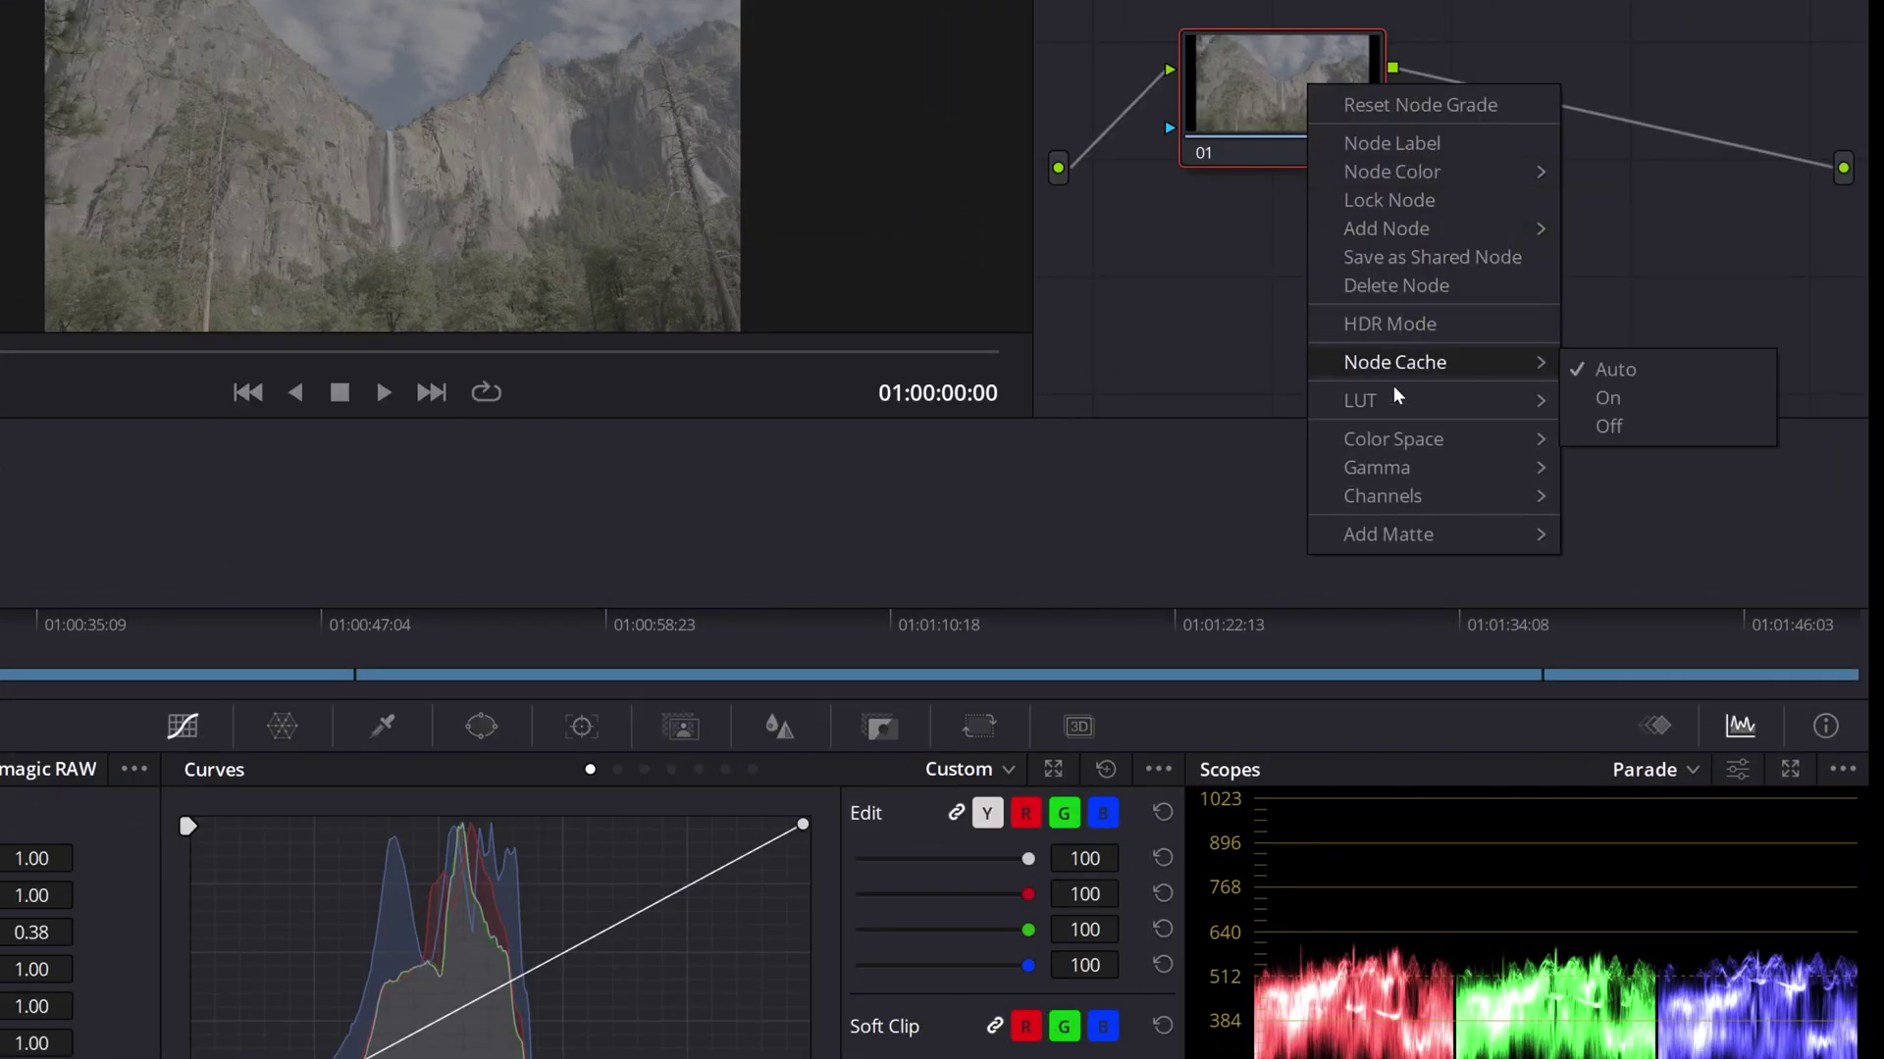
mouse_move(1392, 420)
mouse_move(1059, 531)
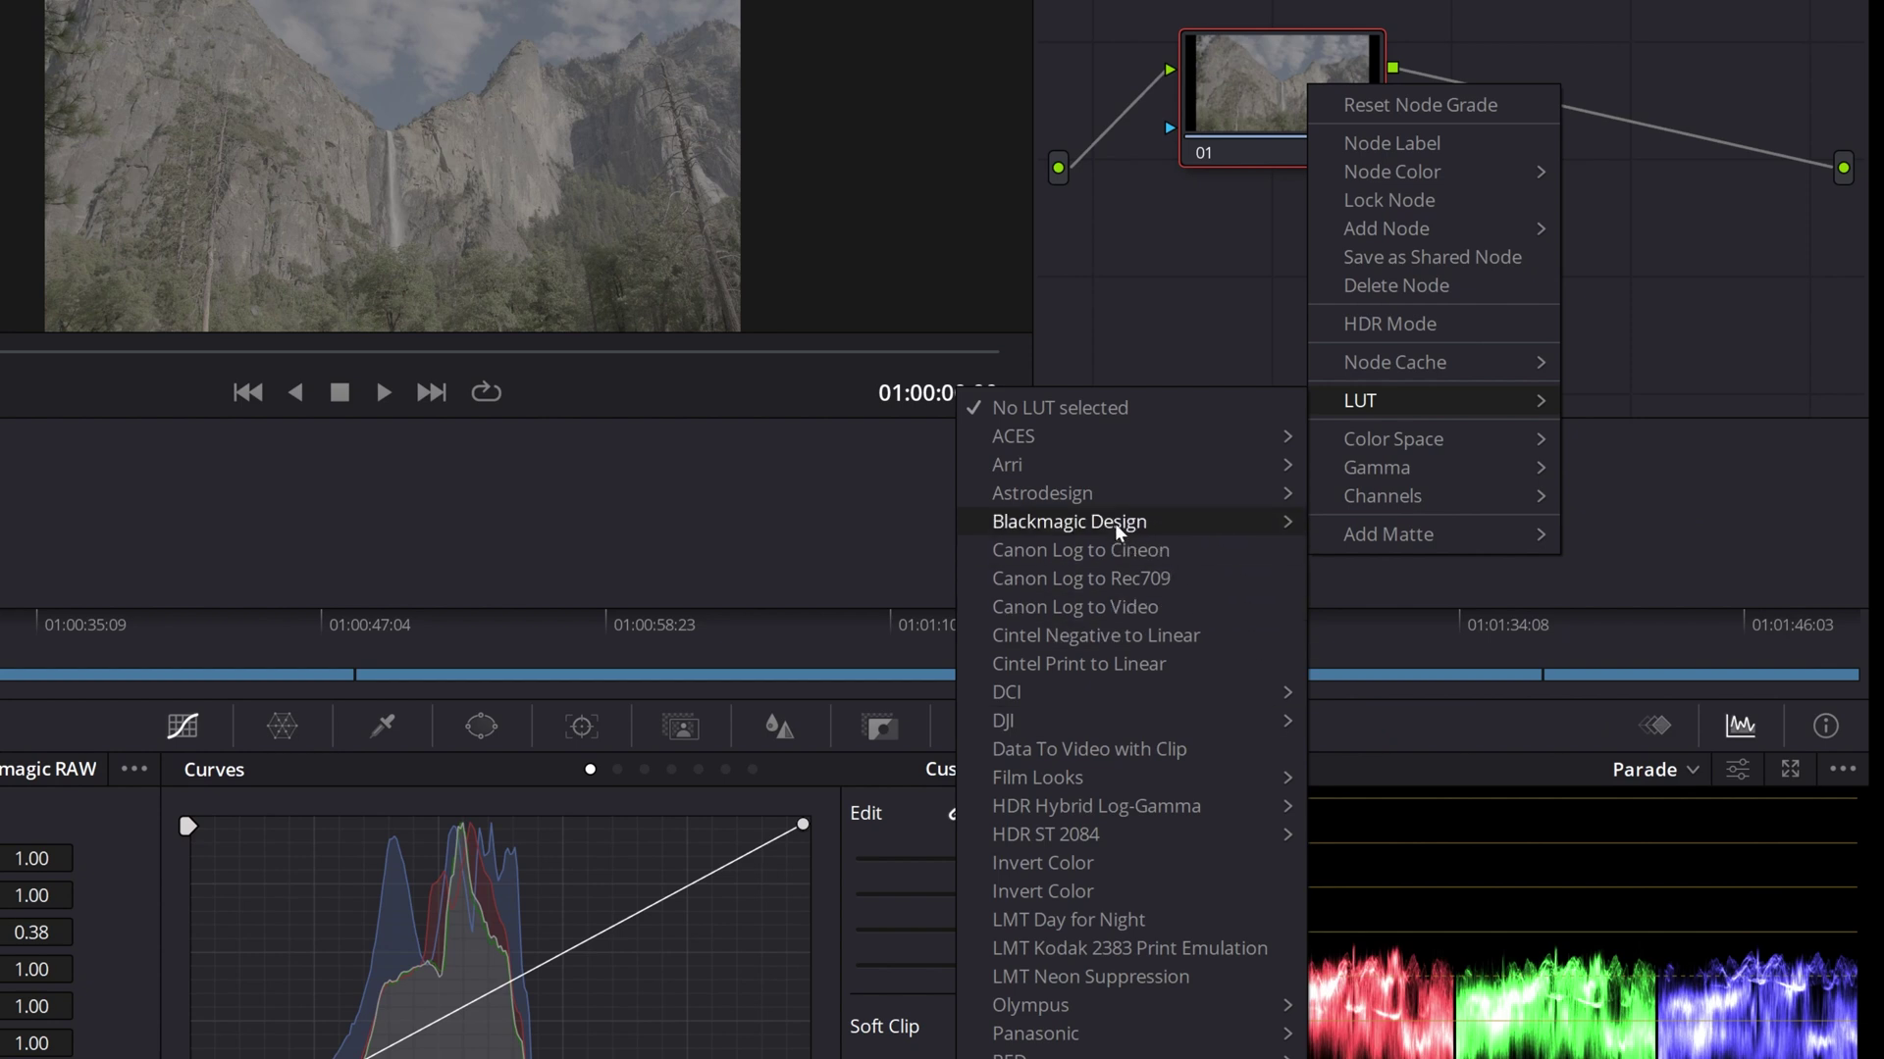
mouse_move(1256, 522)
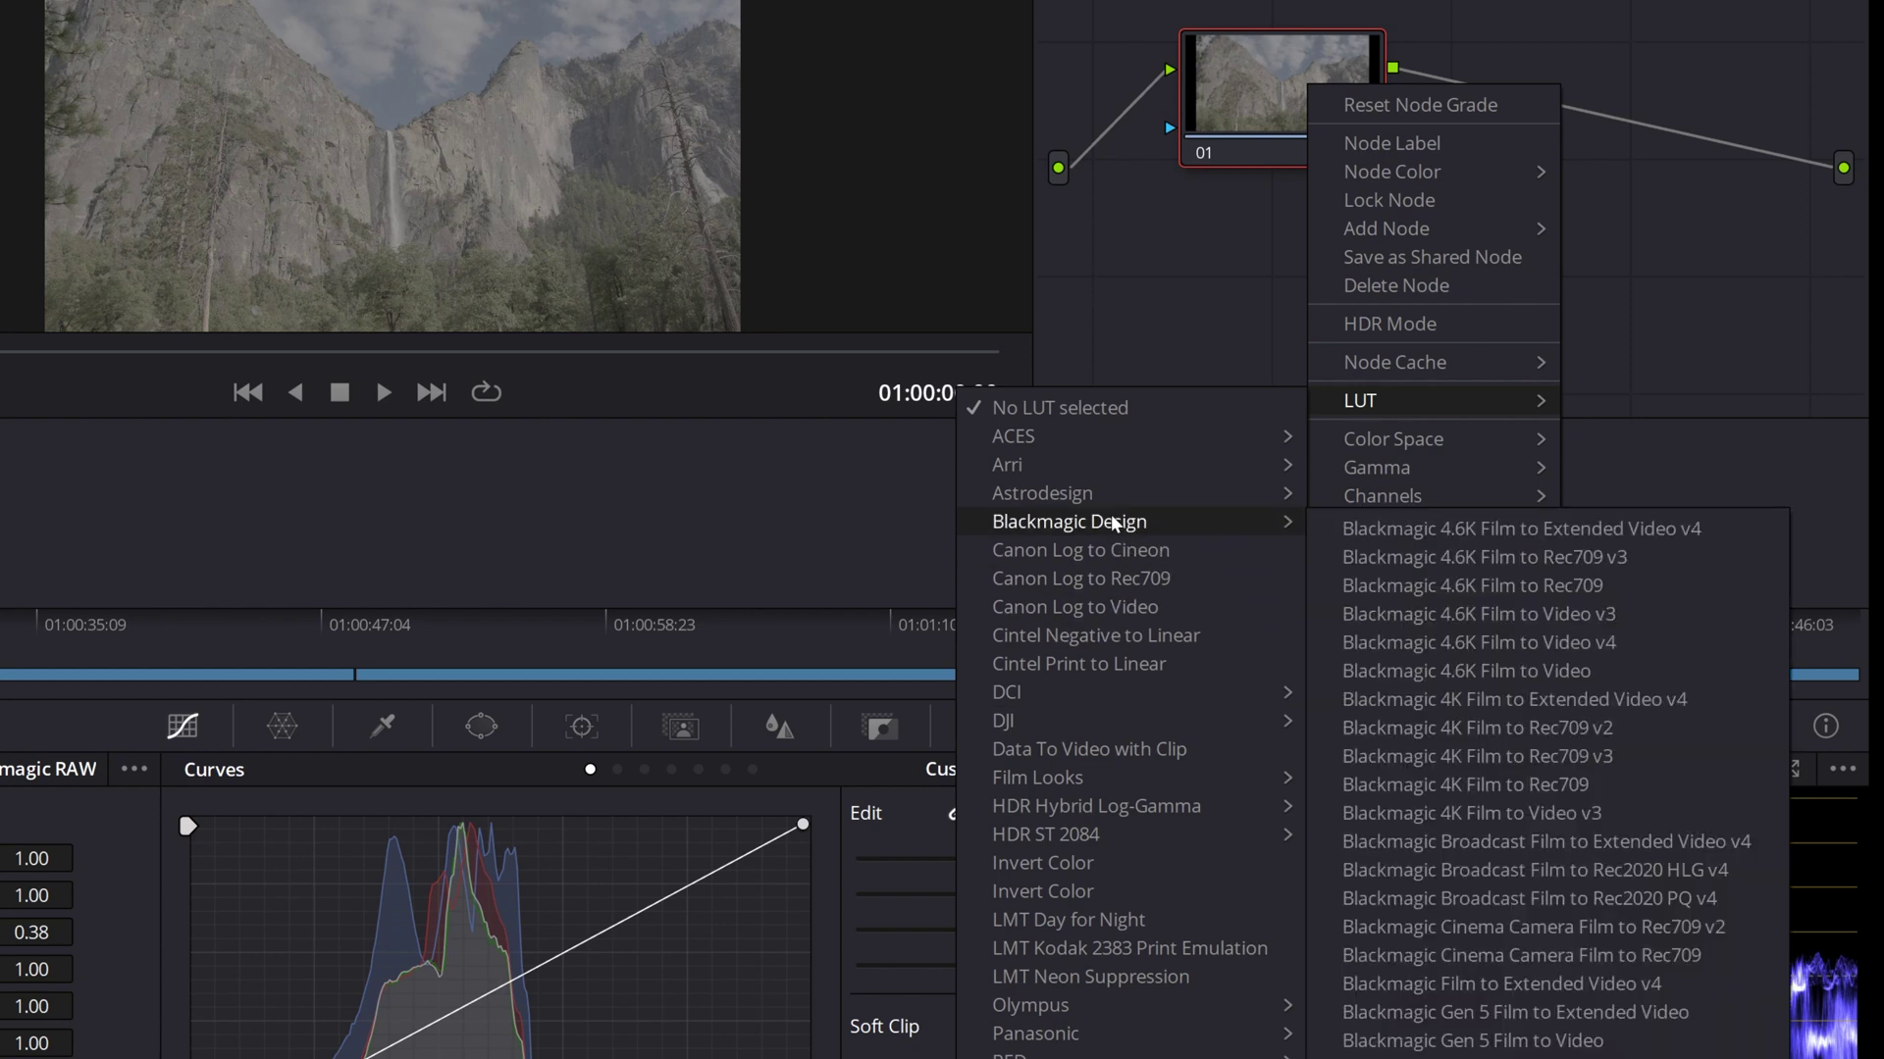
click(1513, 1016)
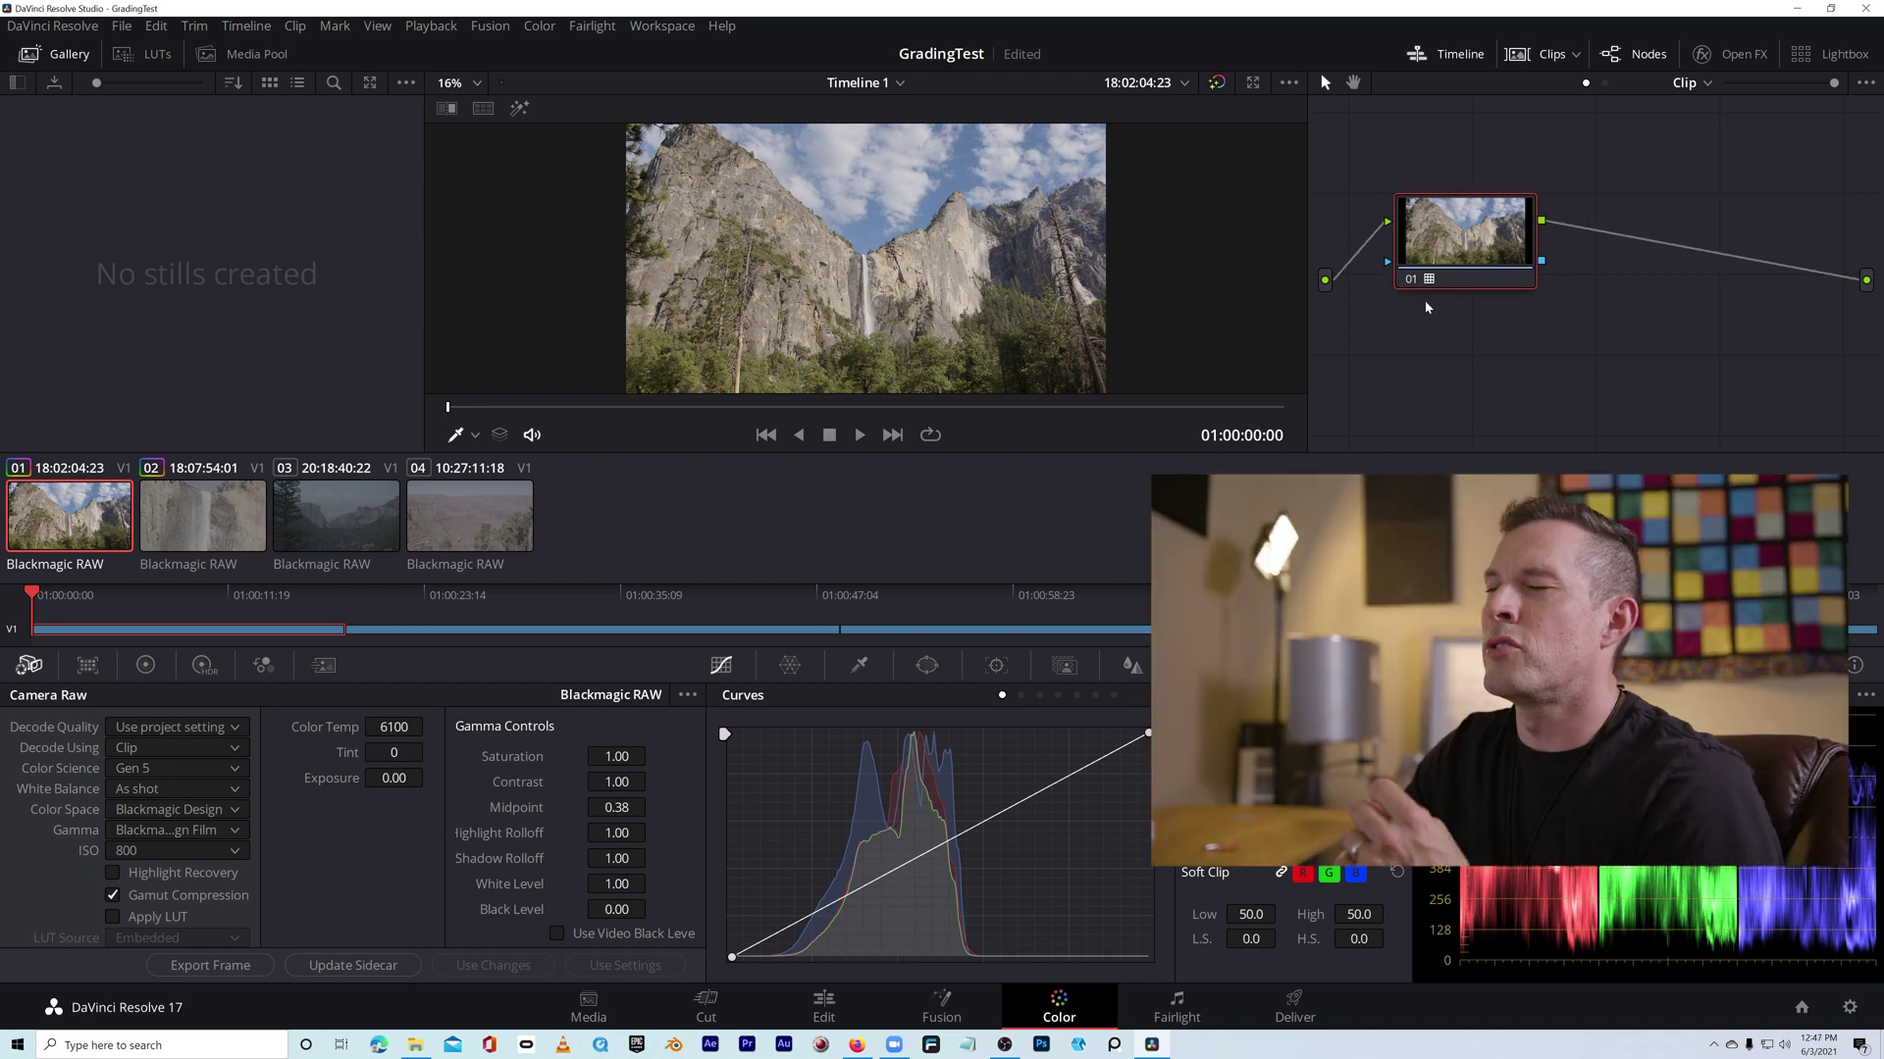
Step: Label node 01 "lut" and reposition it slightly in the node graph
right_click(1458, 247)
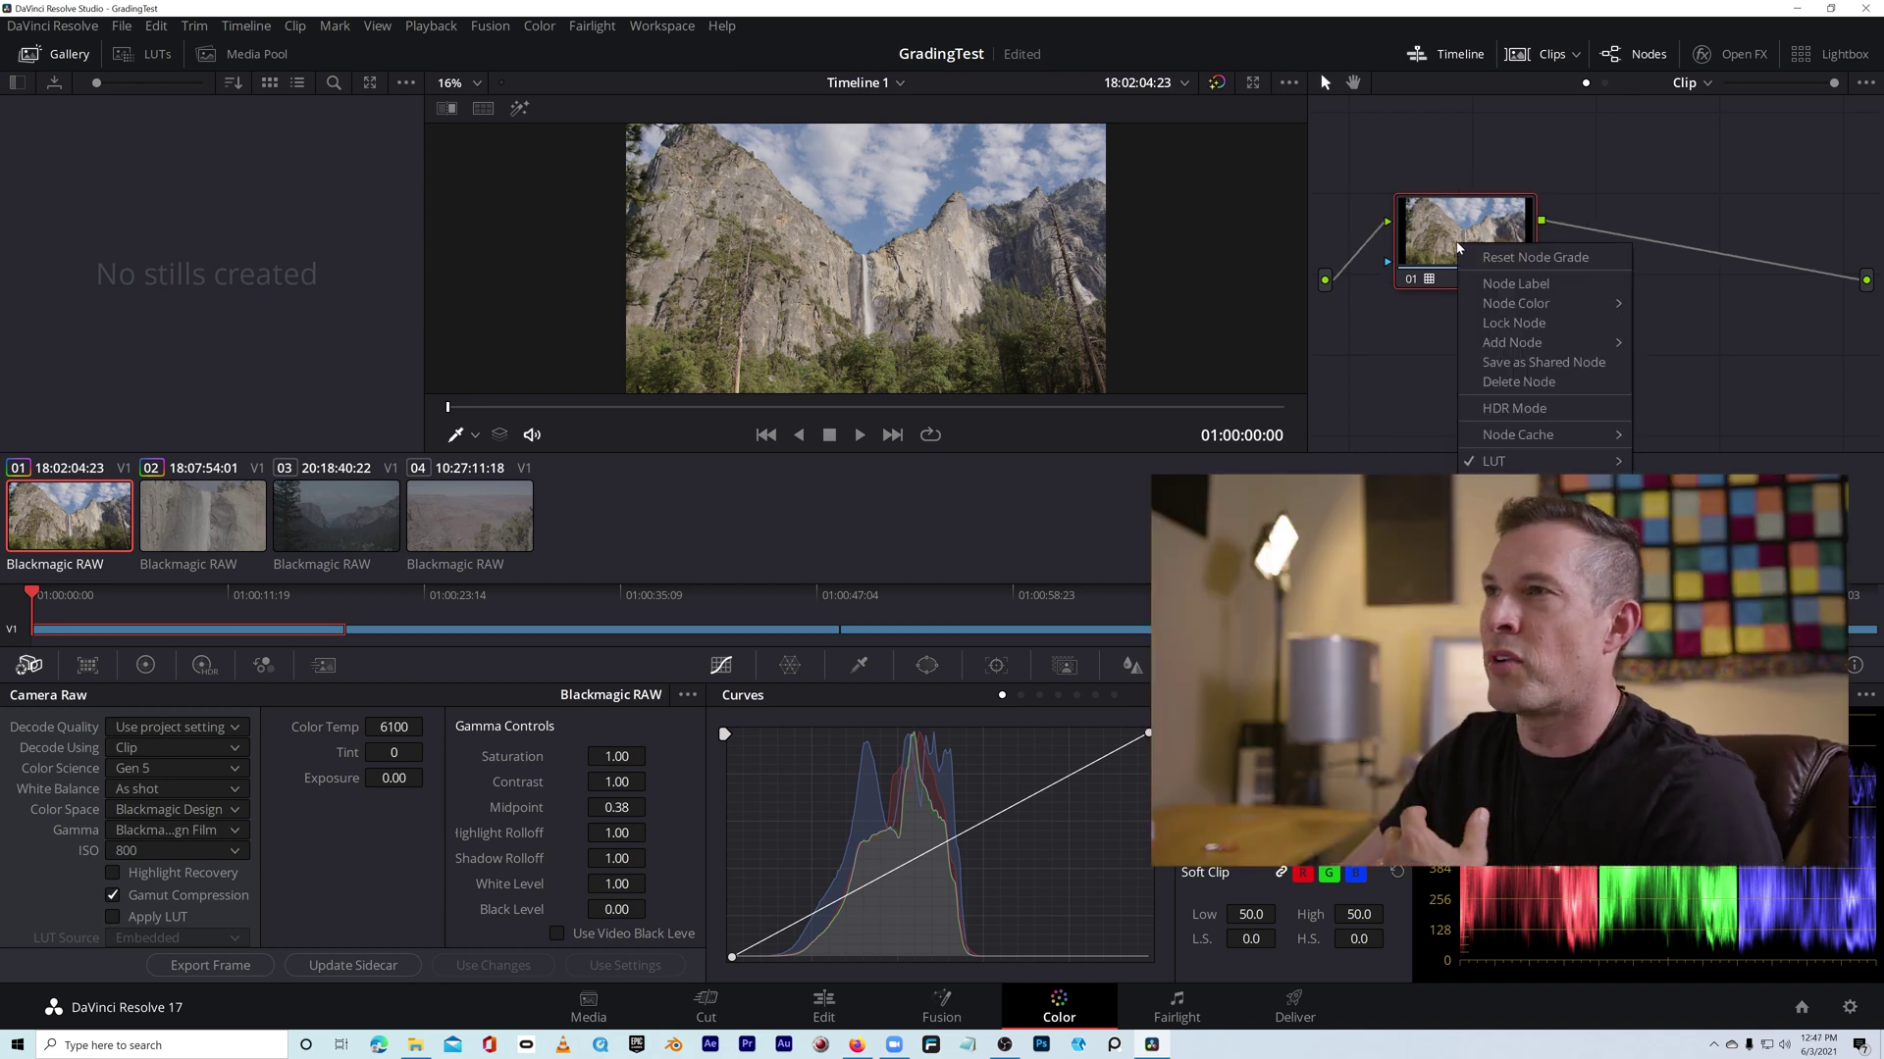
click(1522, 284)
text(lut)
key(Return)
drag(1509, 245, 1474, 263)
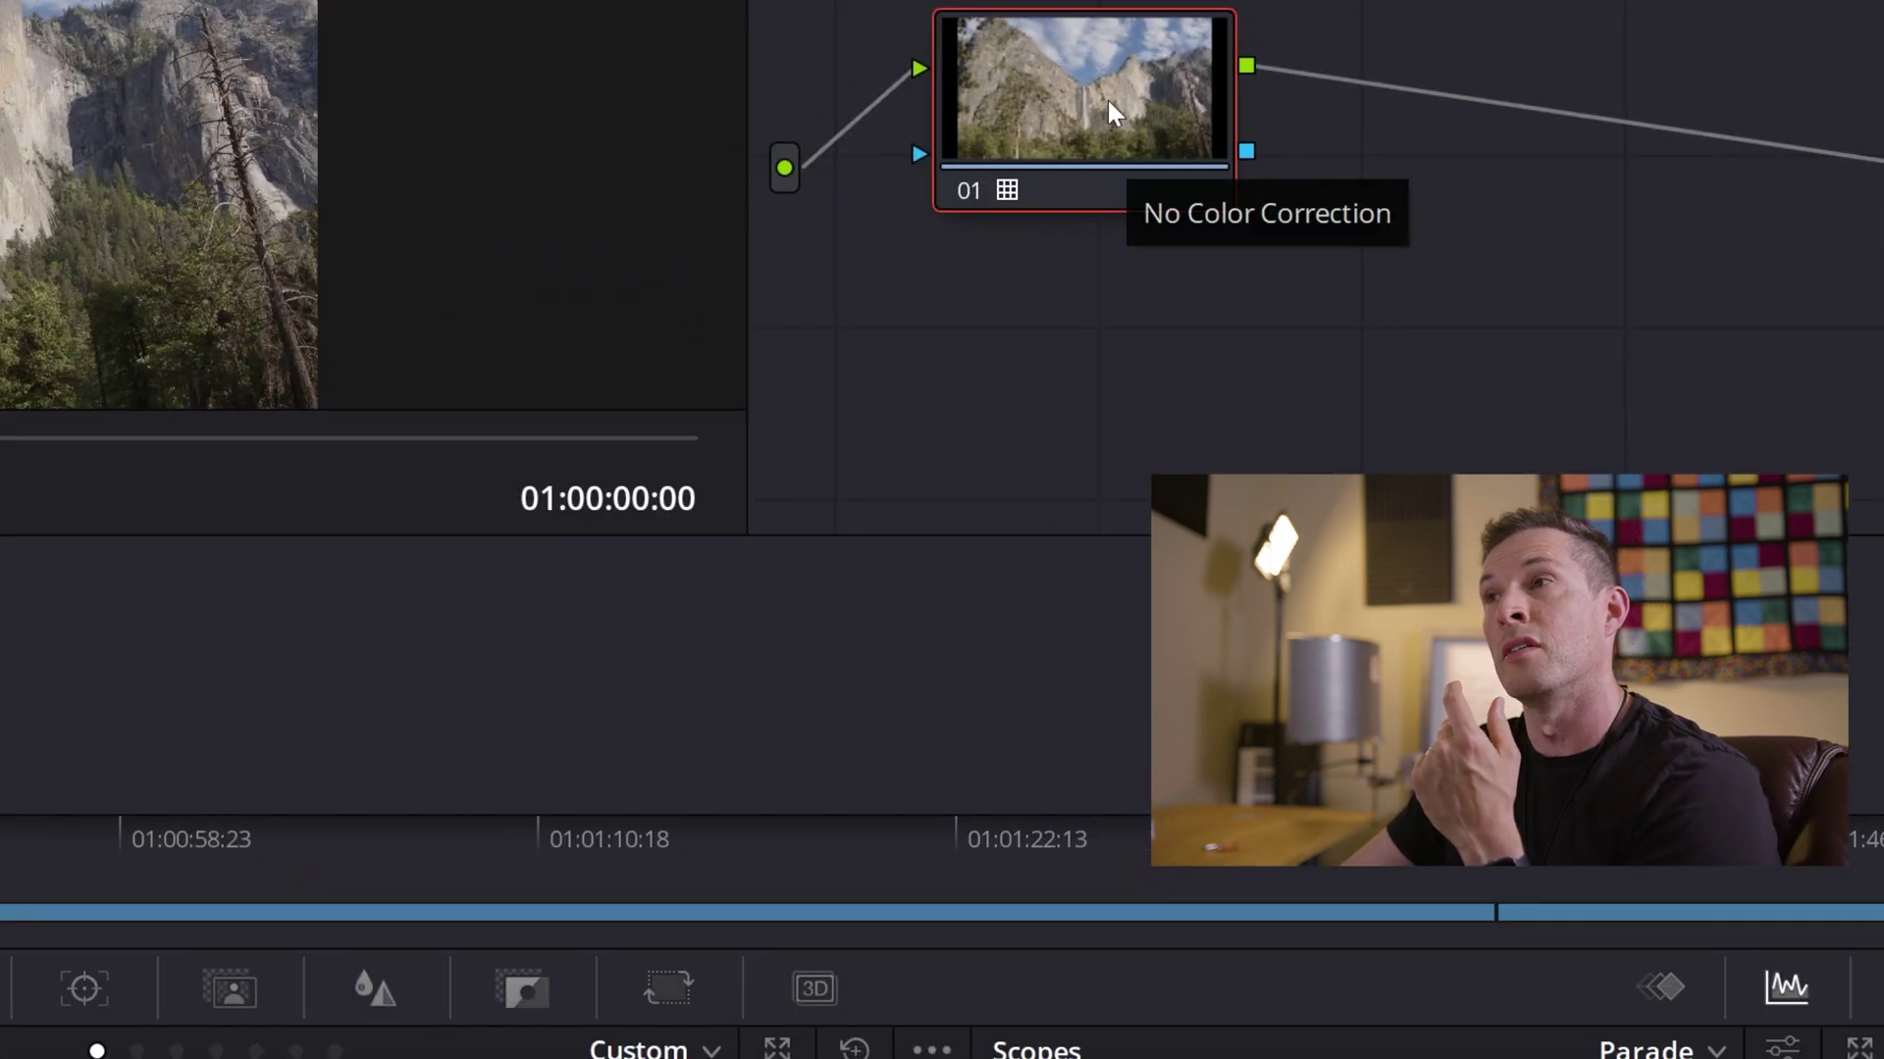
Step: Add a serial node after the lut node, set its primary saturation to 61.80, and align the two nodes
right_click(1106, 98)
mouse_move(1271, 311)
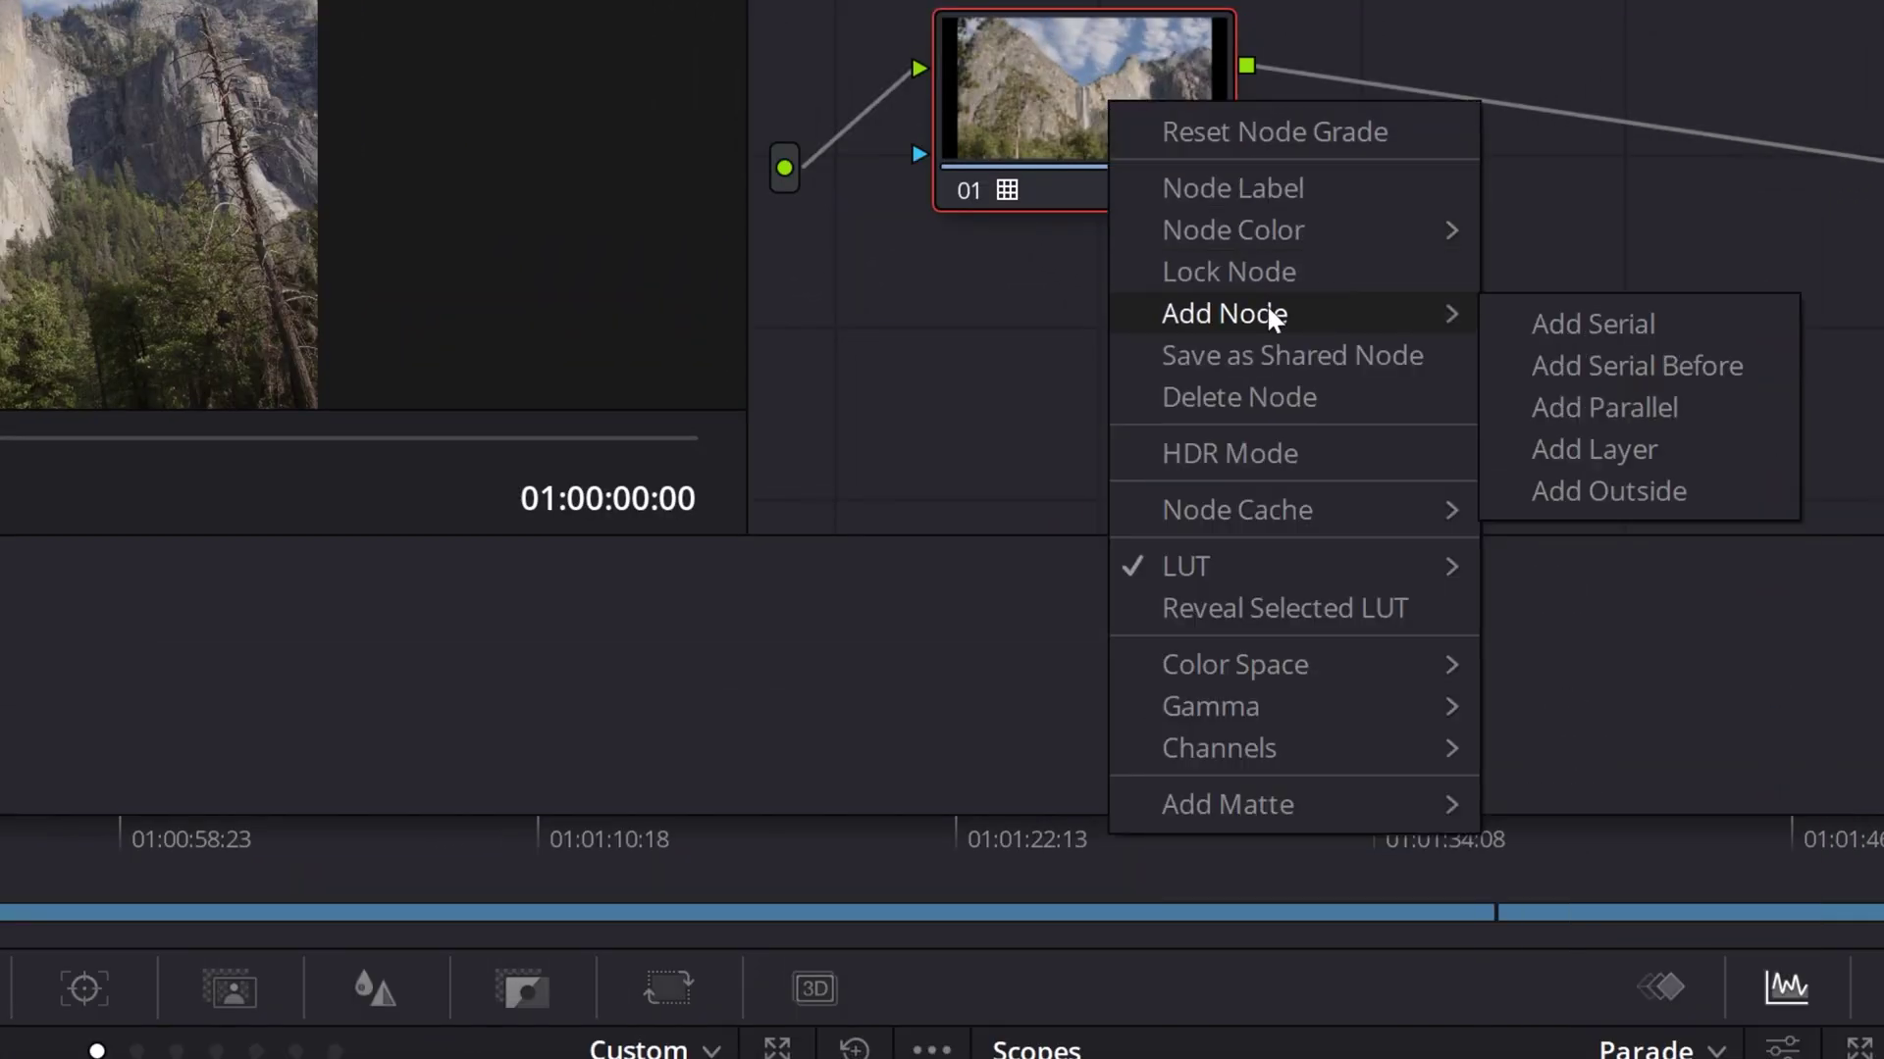
click(1550, 332)
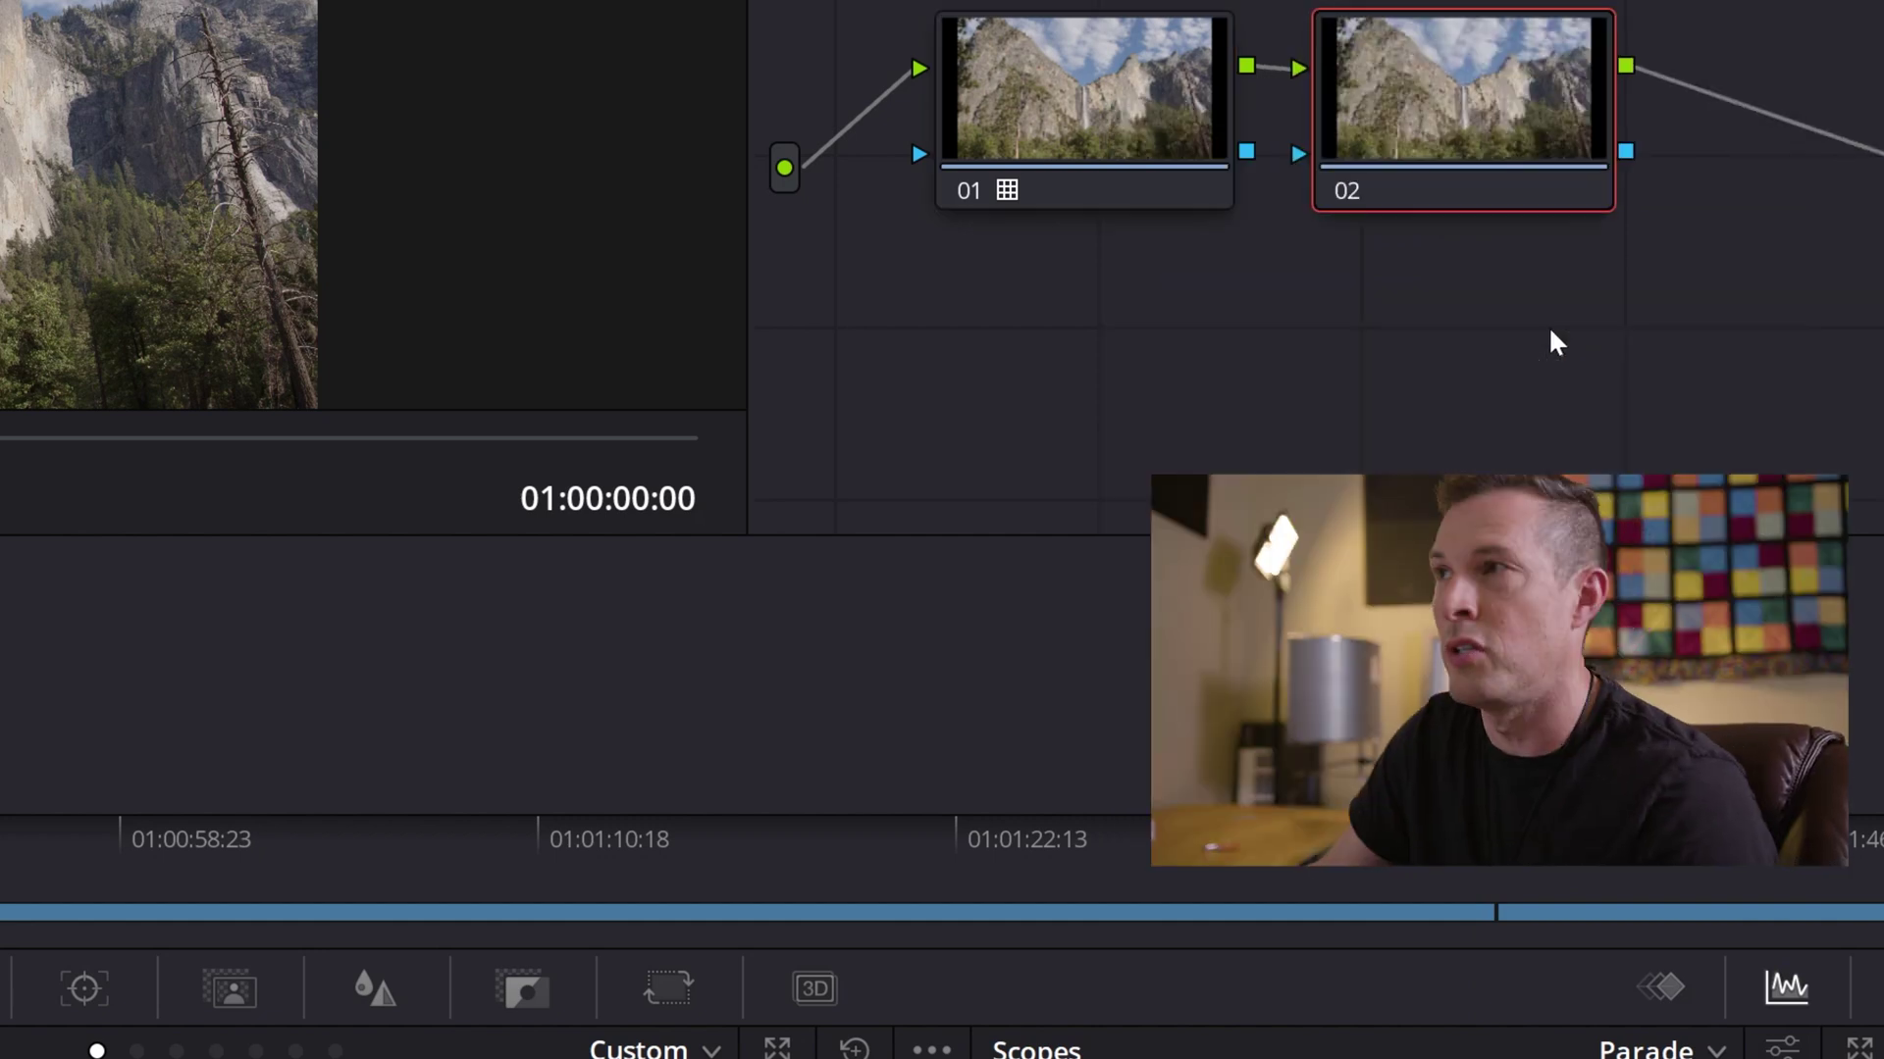
drag(1442, 139, 1481, 157)
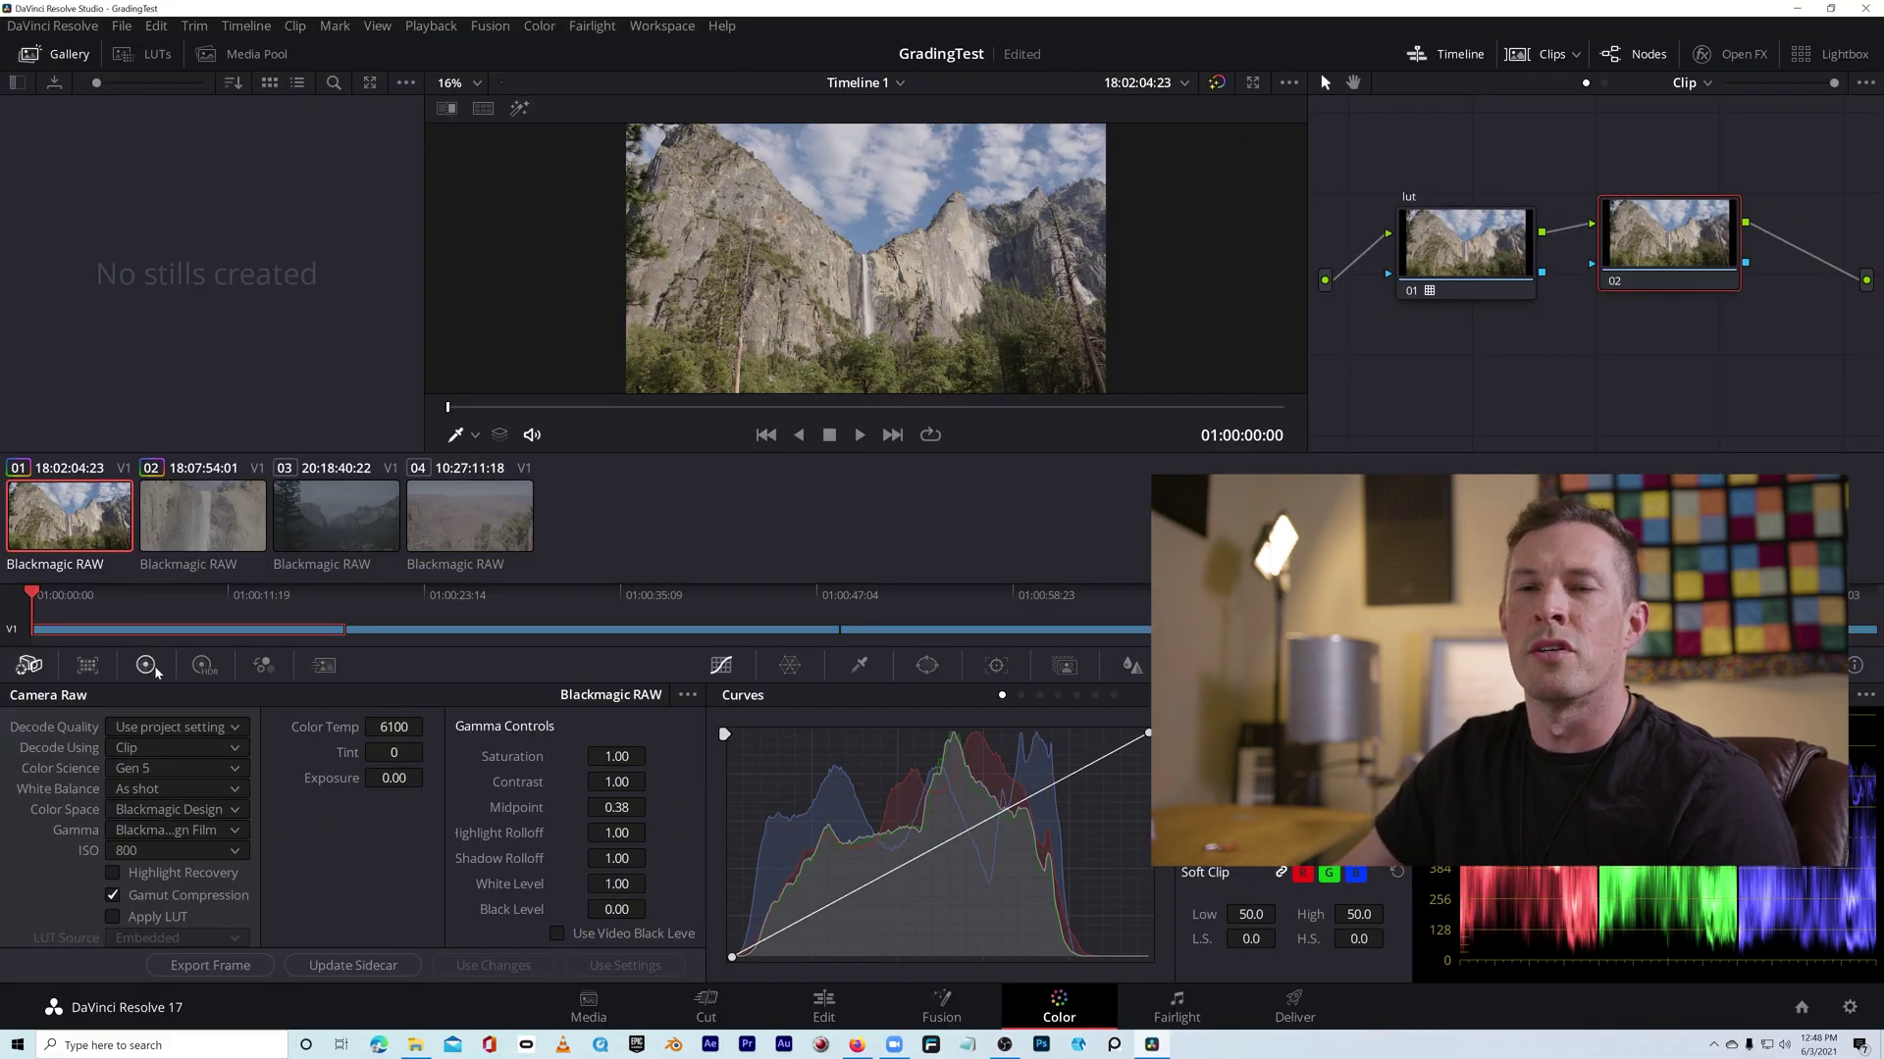
click(149, 666)
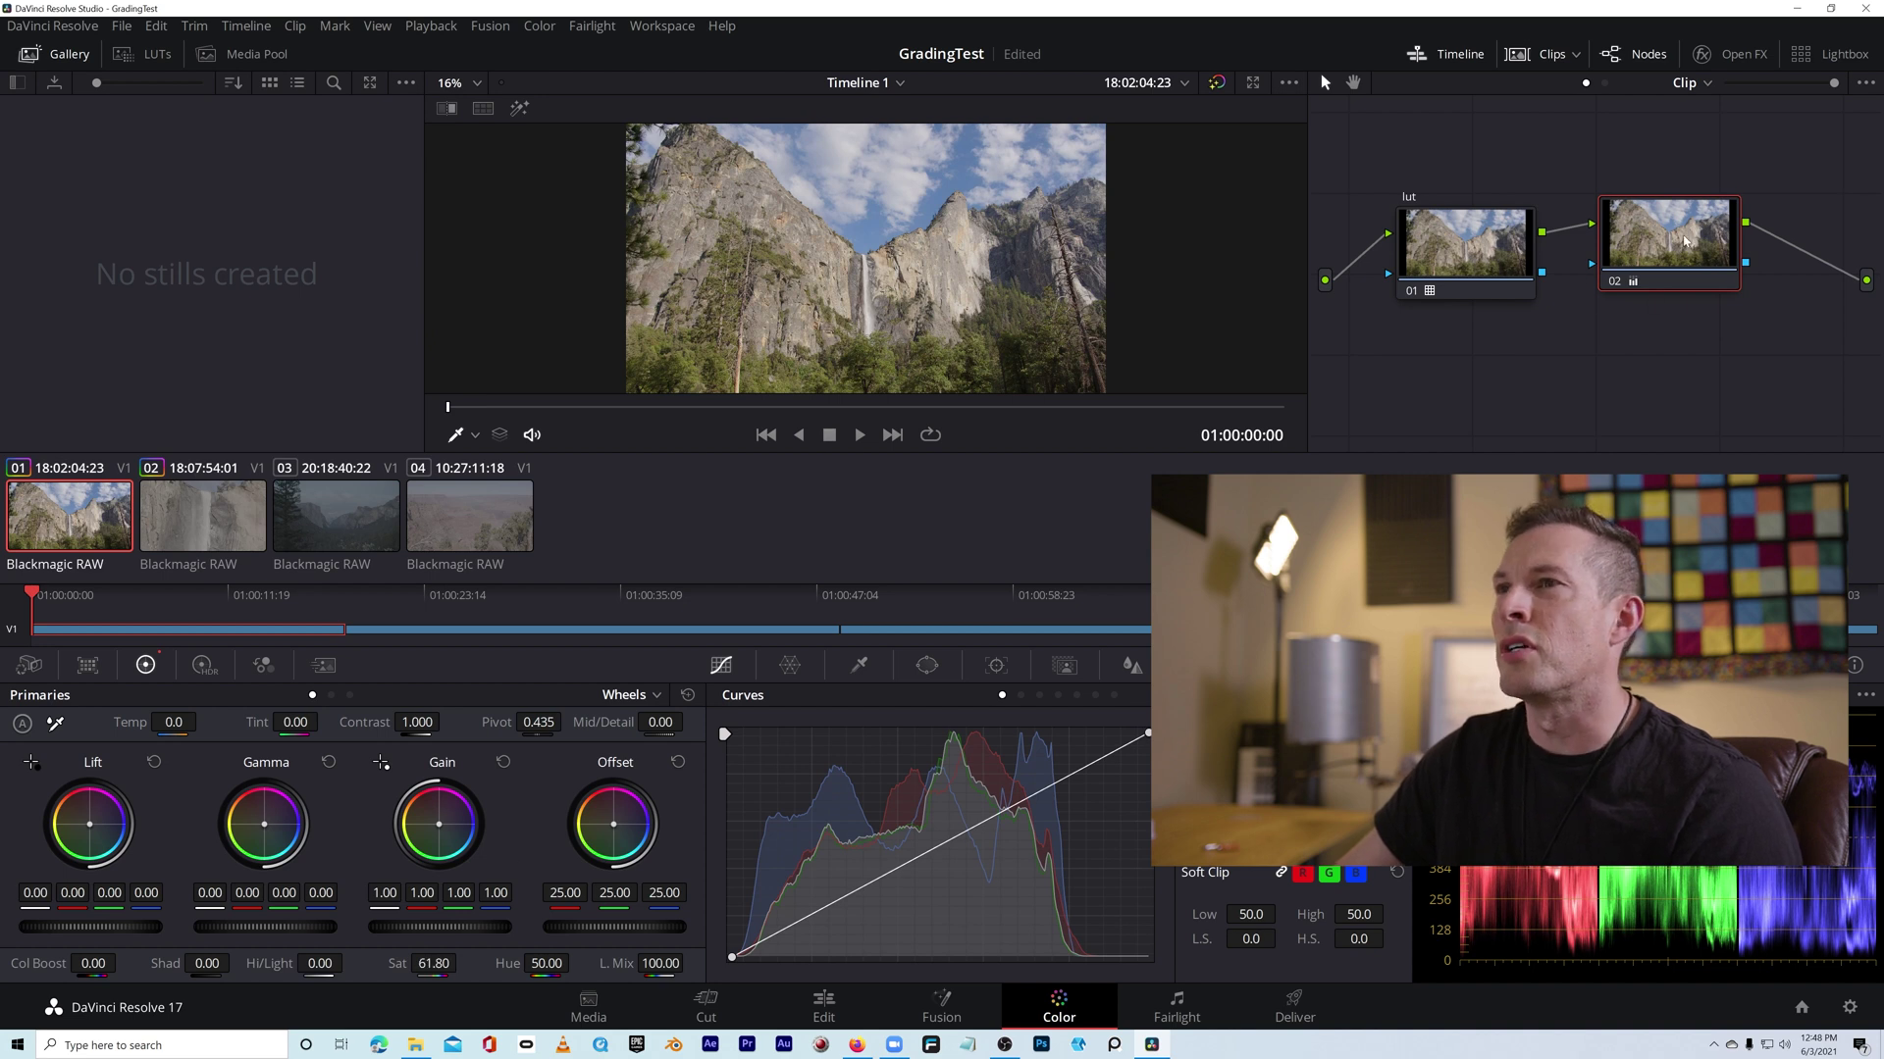
drag(1685, 242, 1683, 250)
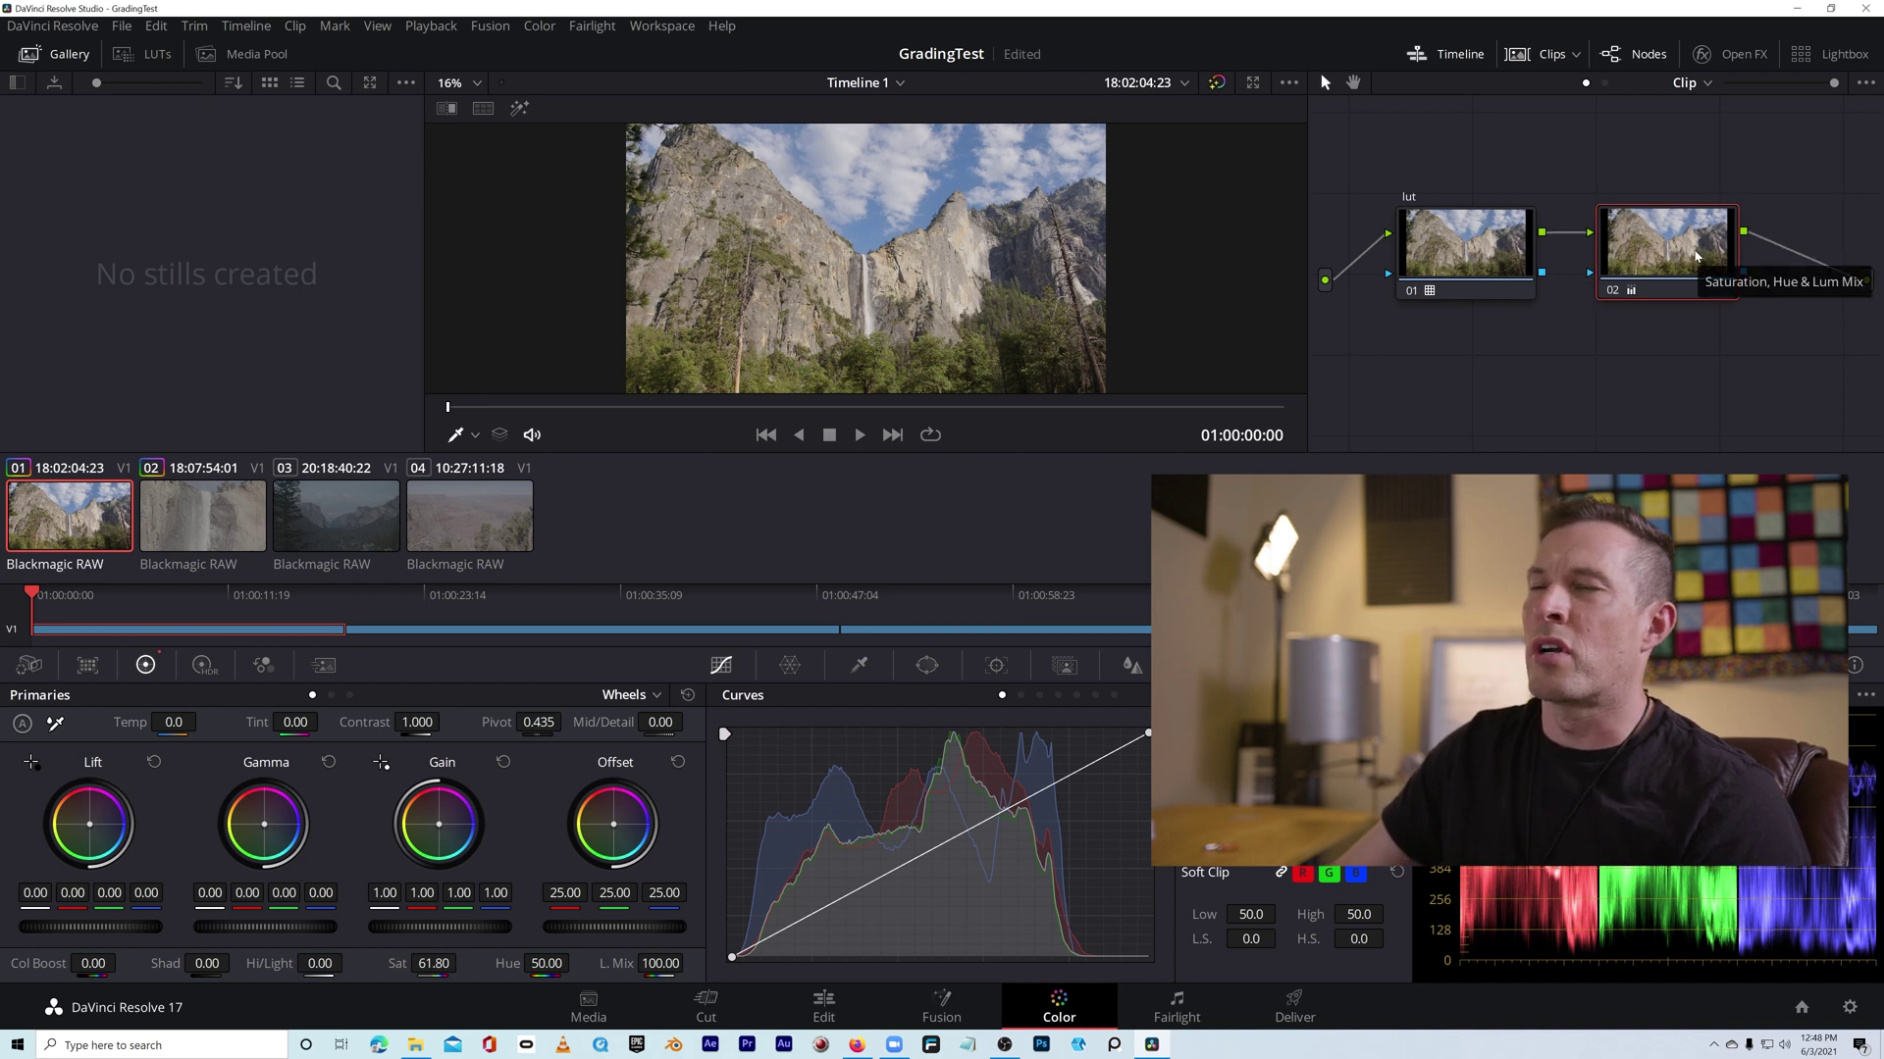
Step: Add another serial node after the saturation node and place it below node 02
right_click(1673, 255)
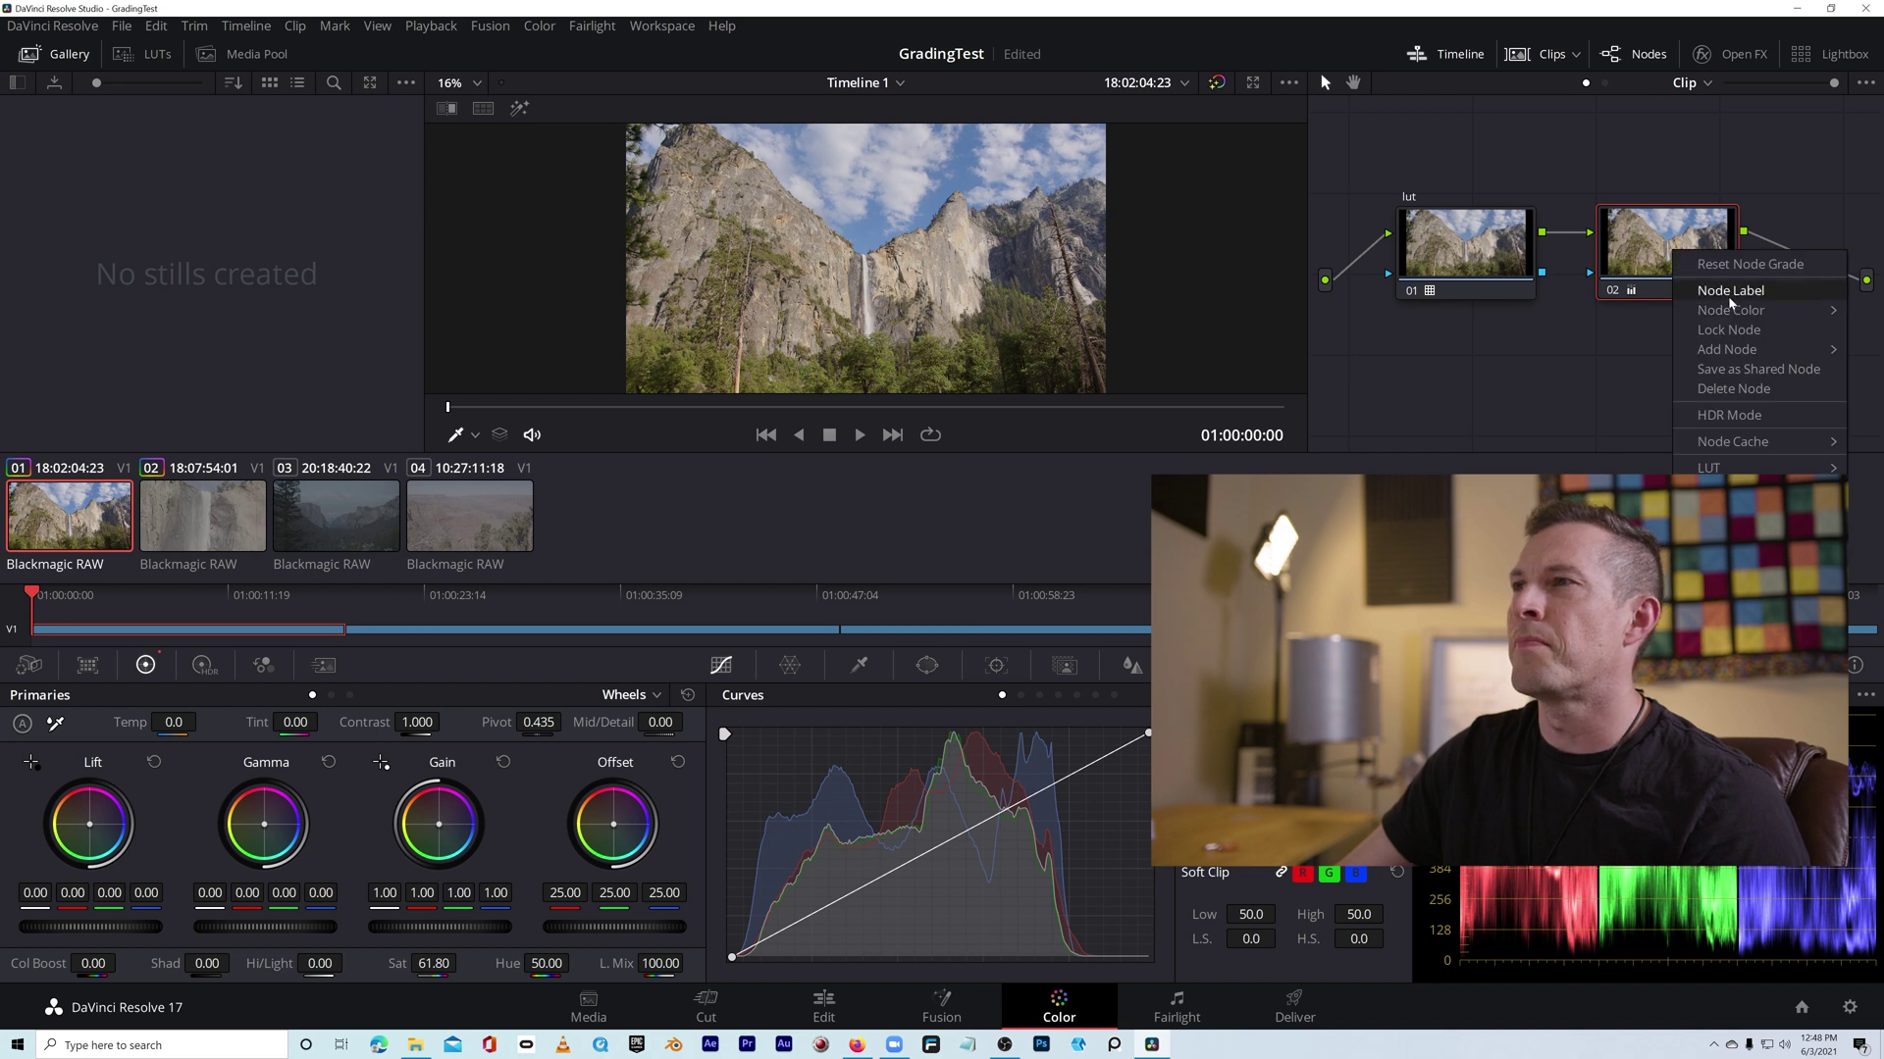
mouse_move(1728, 350)
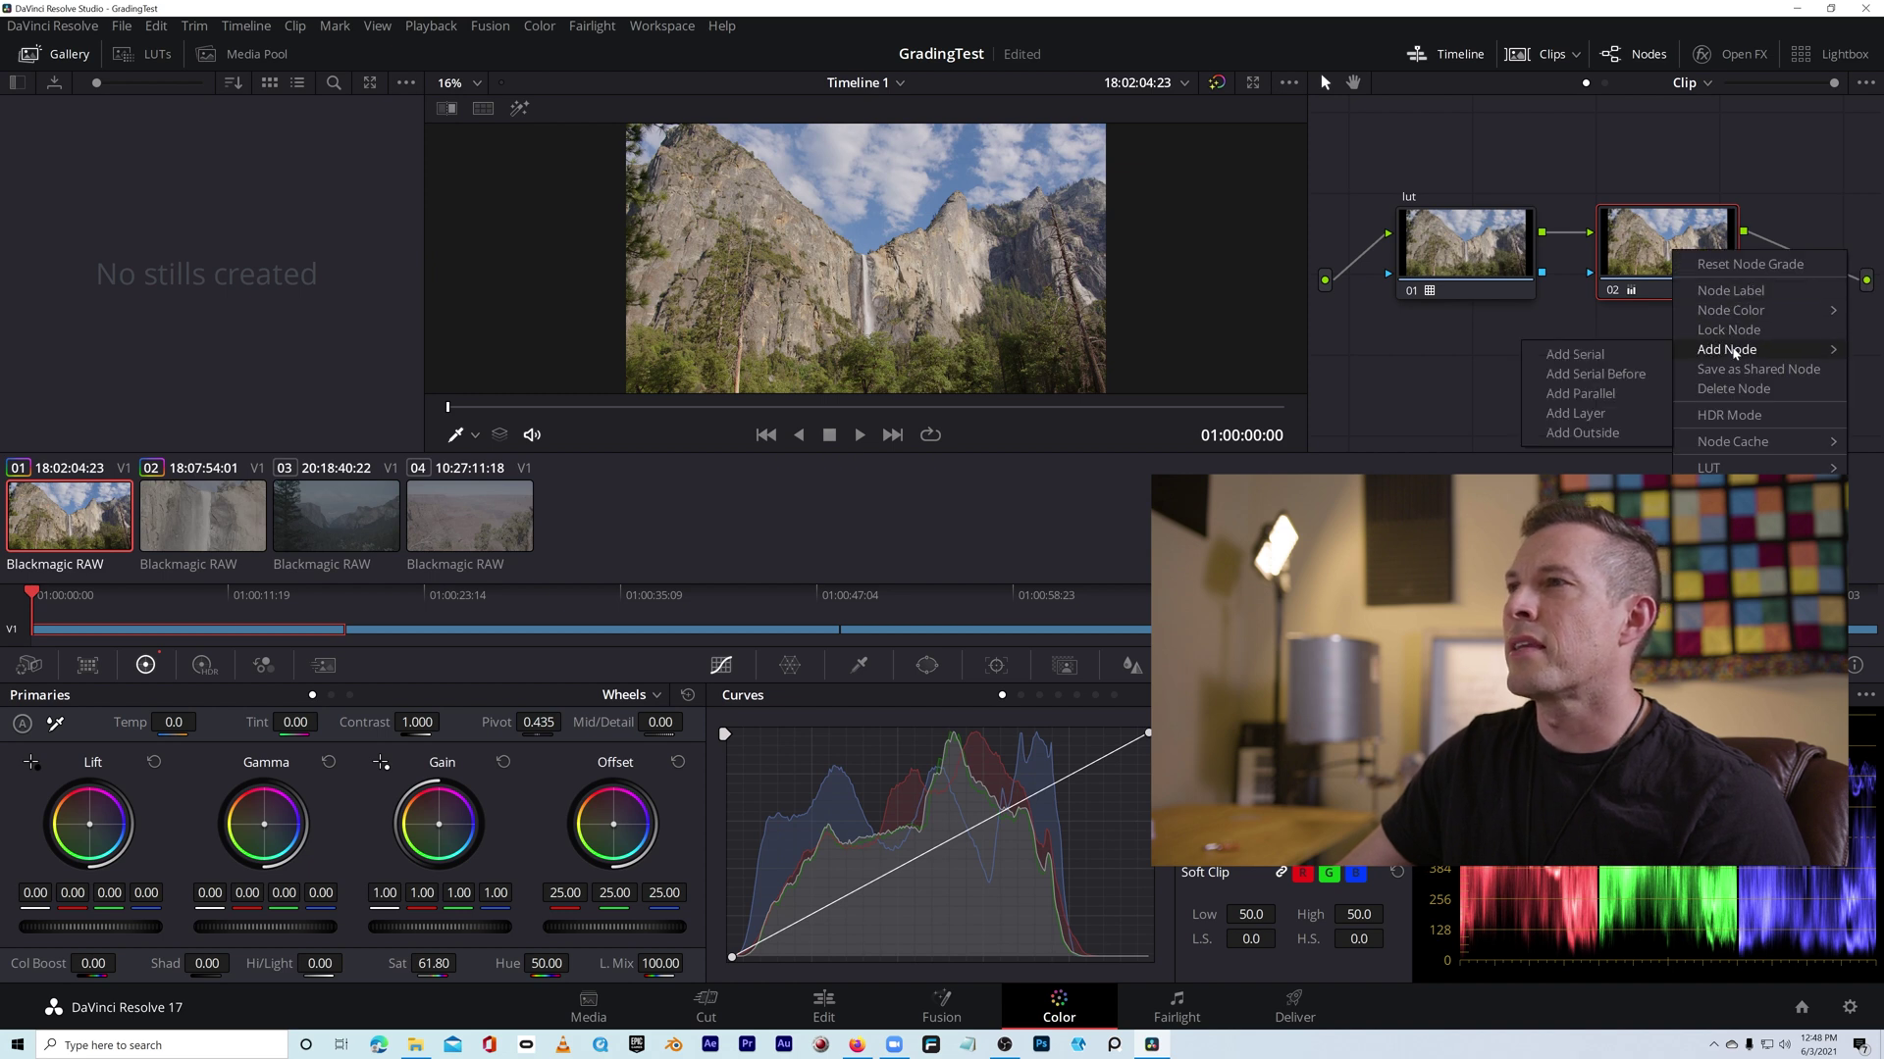
click(1610, 375)
drag(1459, 359, 1636, 385)
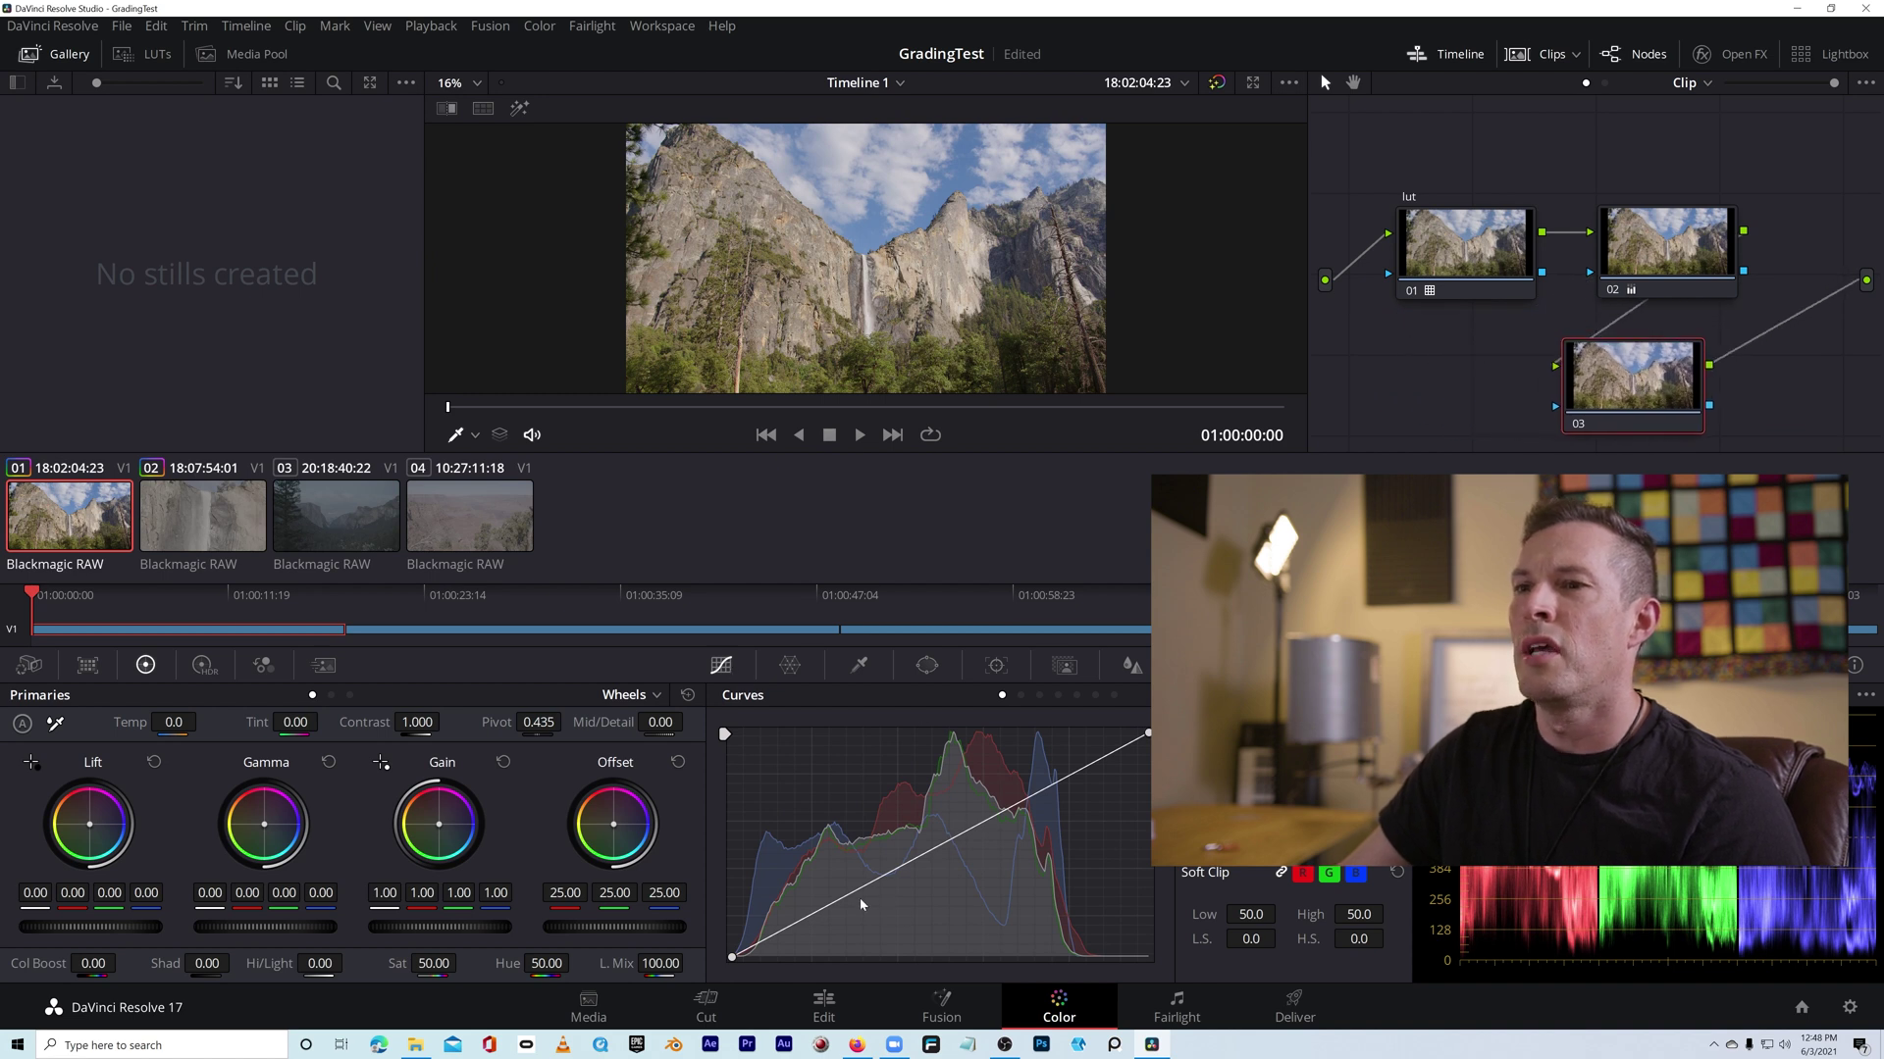
Step: Shape a contrast S-curve on node 03 by lowering the shadows, raising the highlights and slightly lowering the midtones
drag(822, 914, 813, 932)
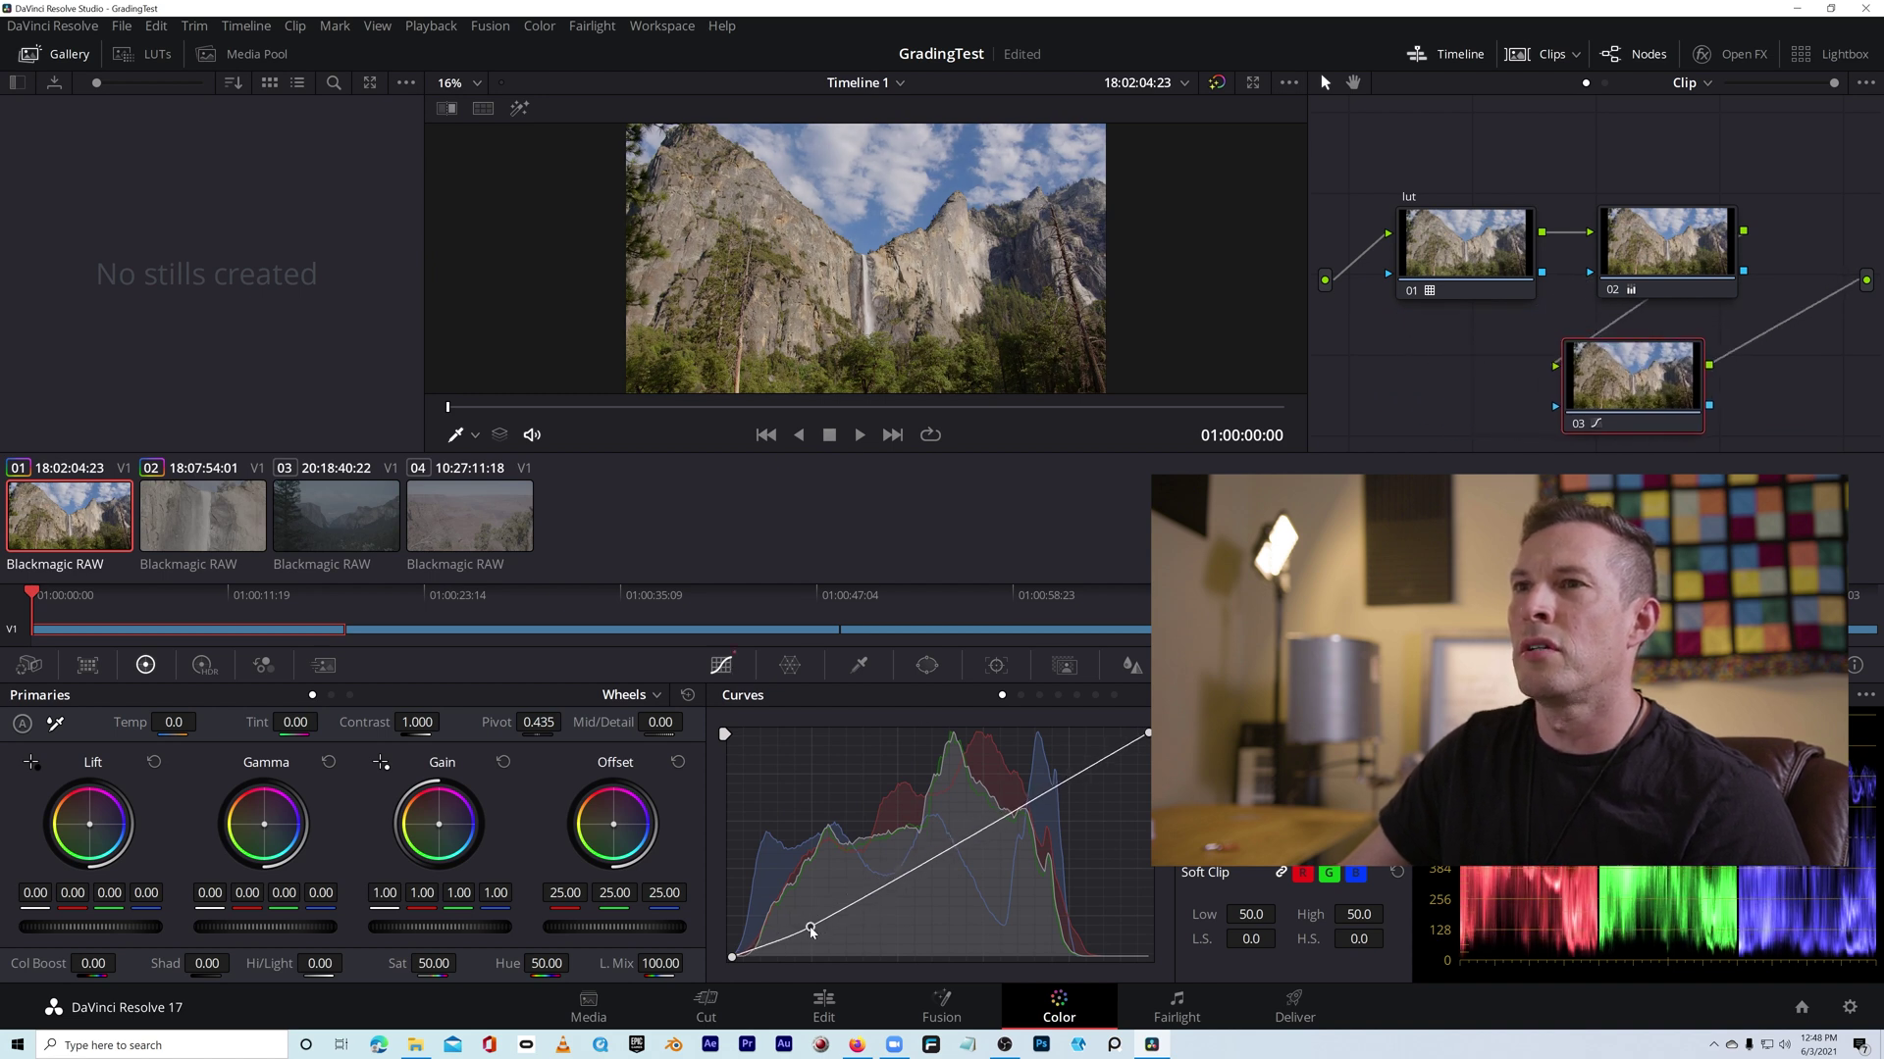
drag(1053, 791, 1048, 772)
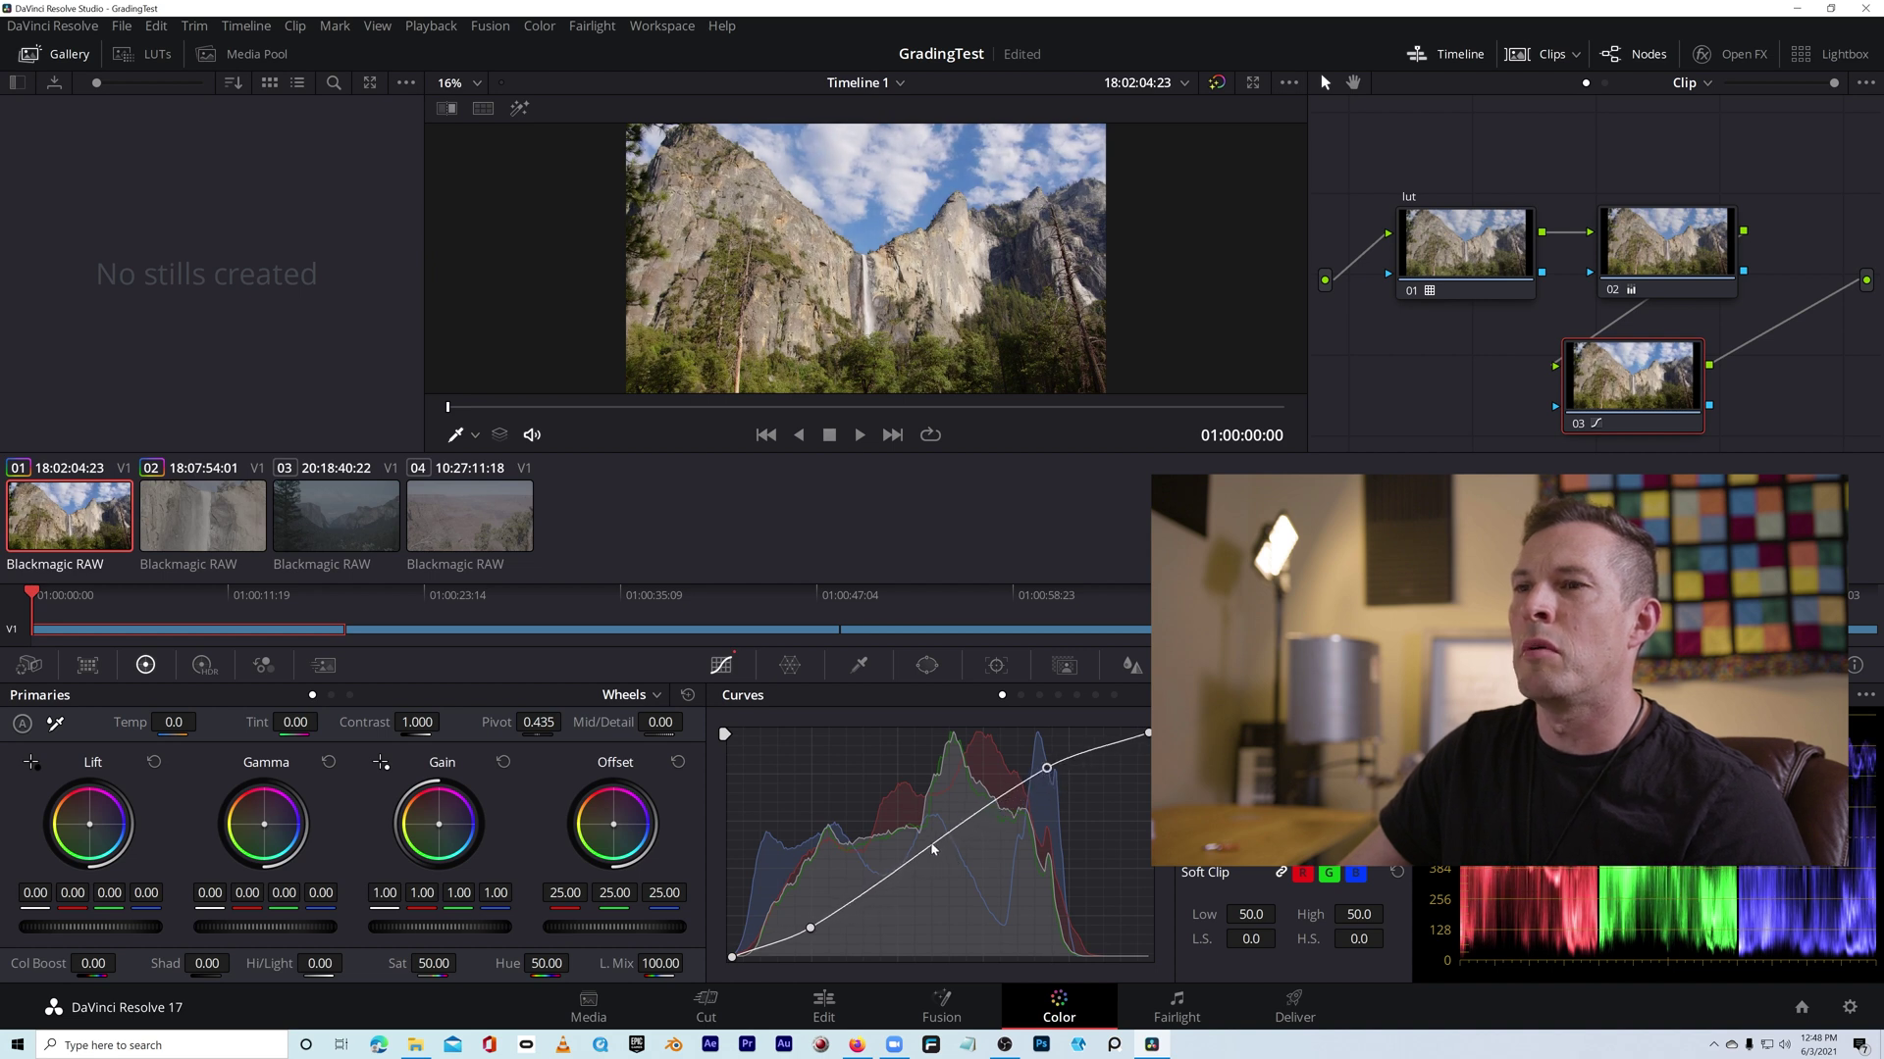
drag(936, 849, 938, 859)
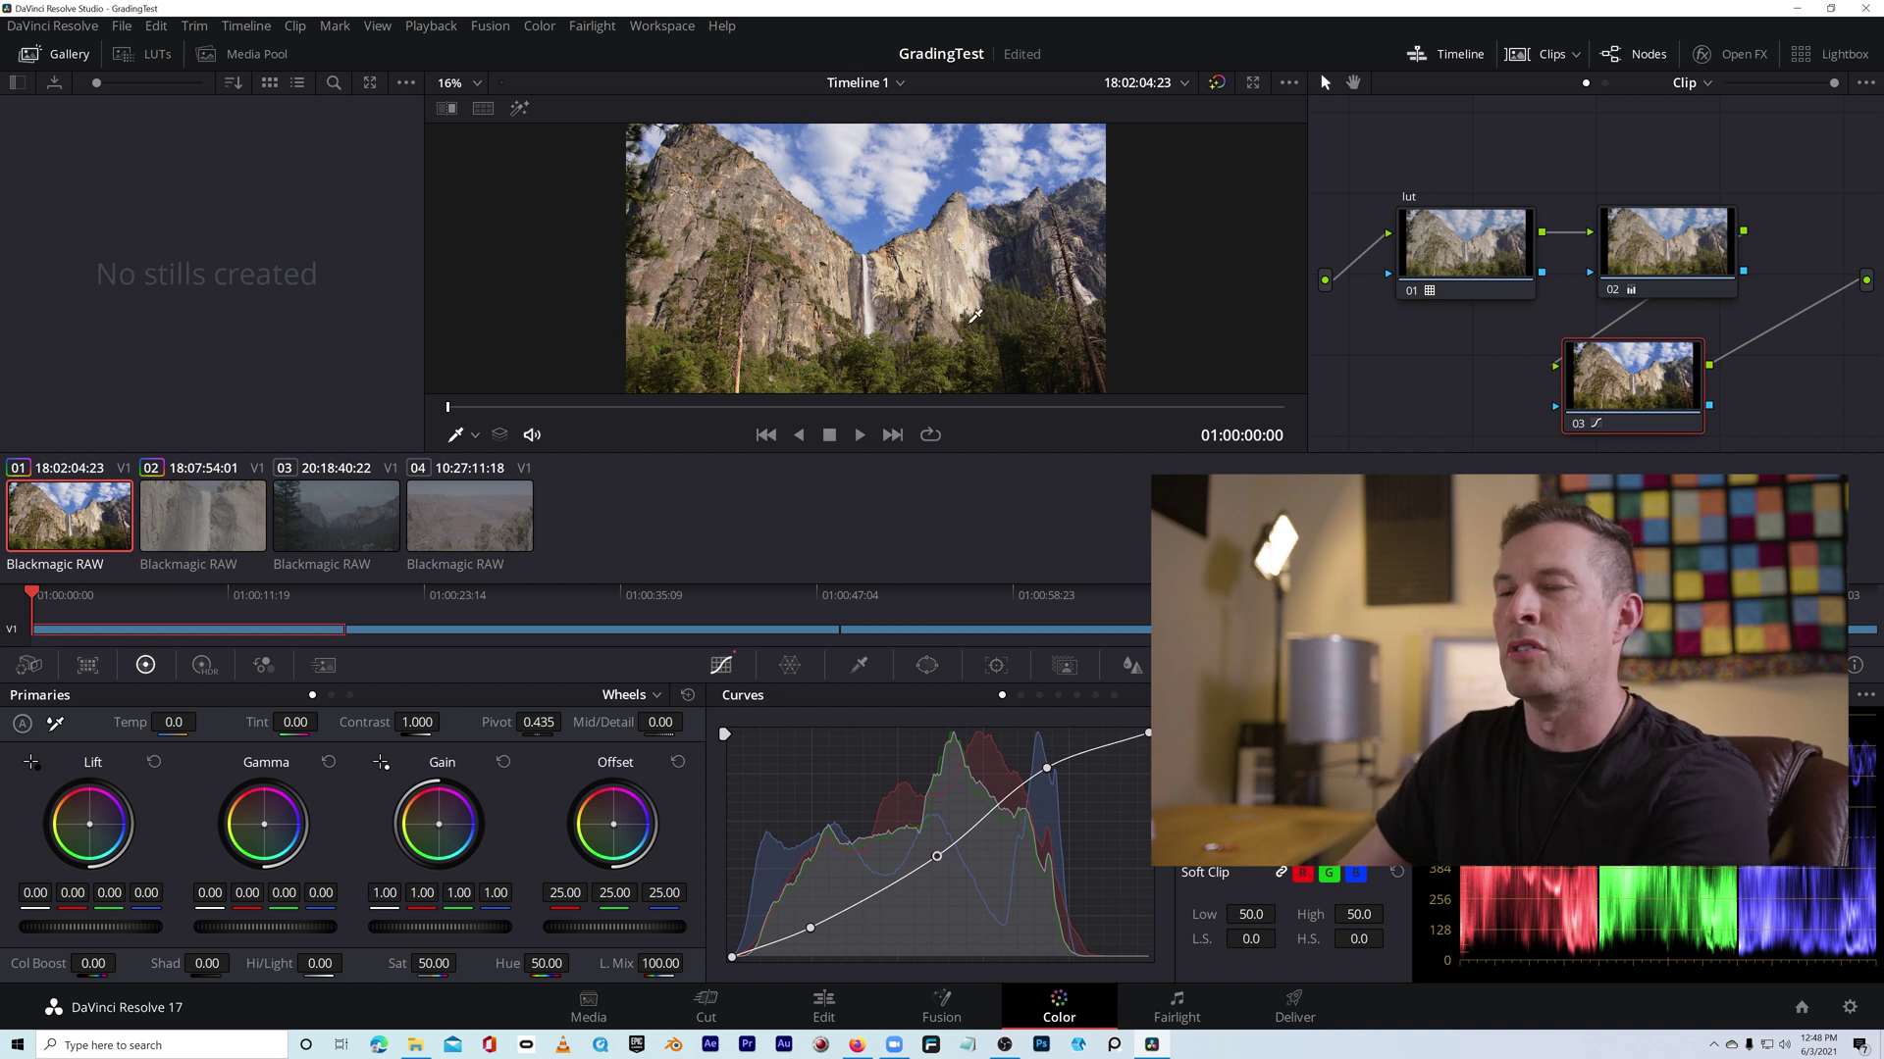
Step: Spread nodes 02 and 03 apart below the lut node and grab a still of the graded first clip
drag(1670, 381, 1835, 385)
drag(1671, 260, 1577, 383)
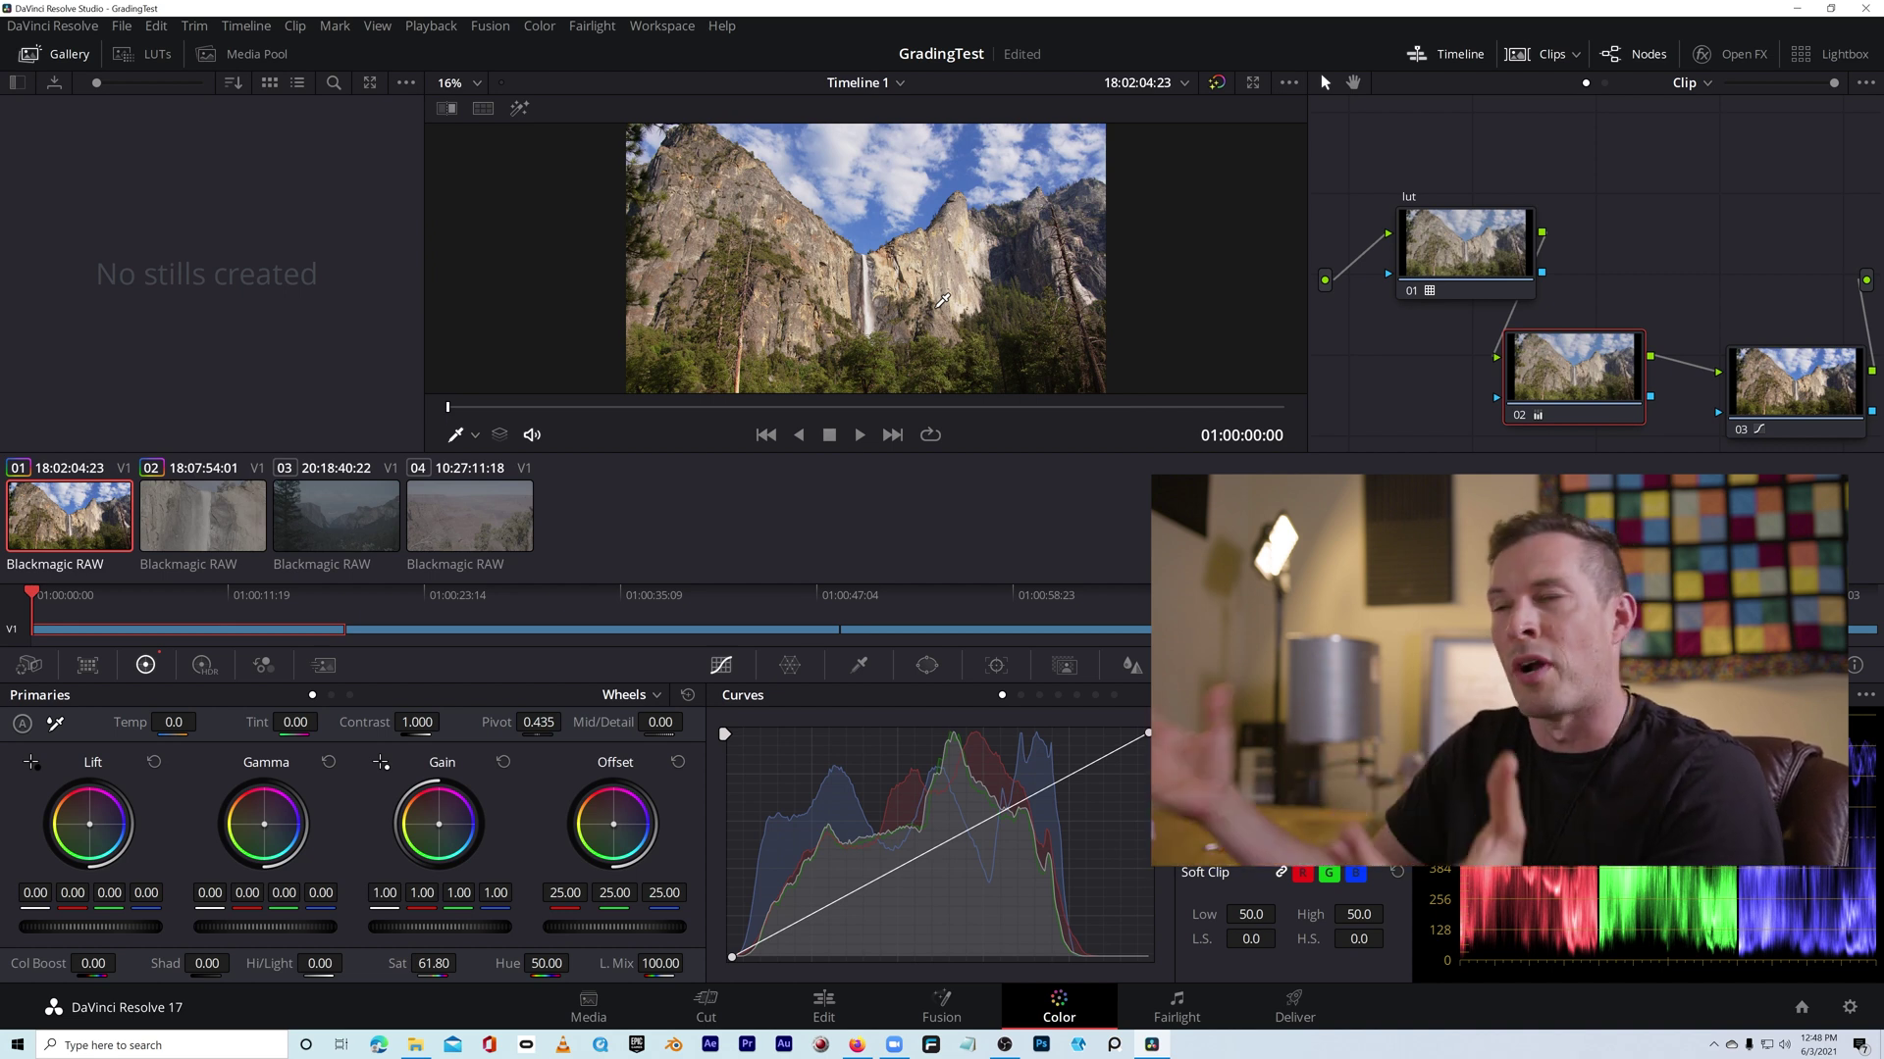
right_click(882, 233)
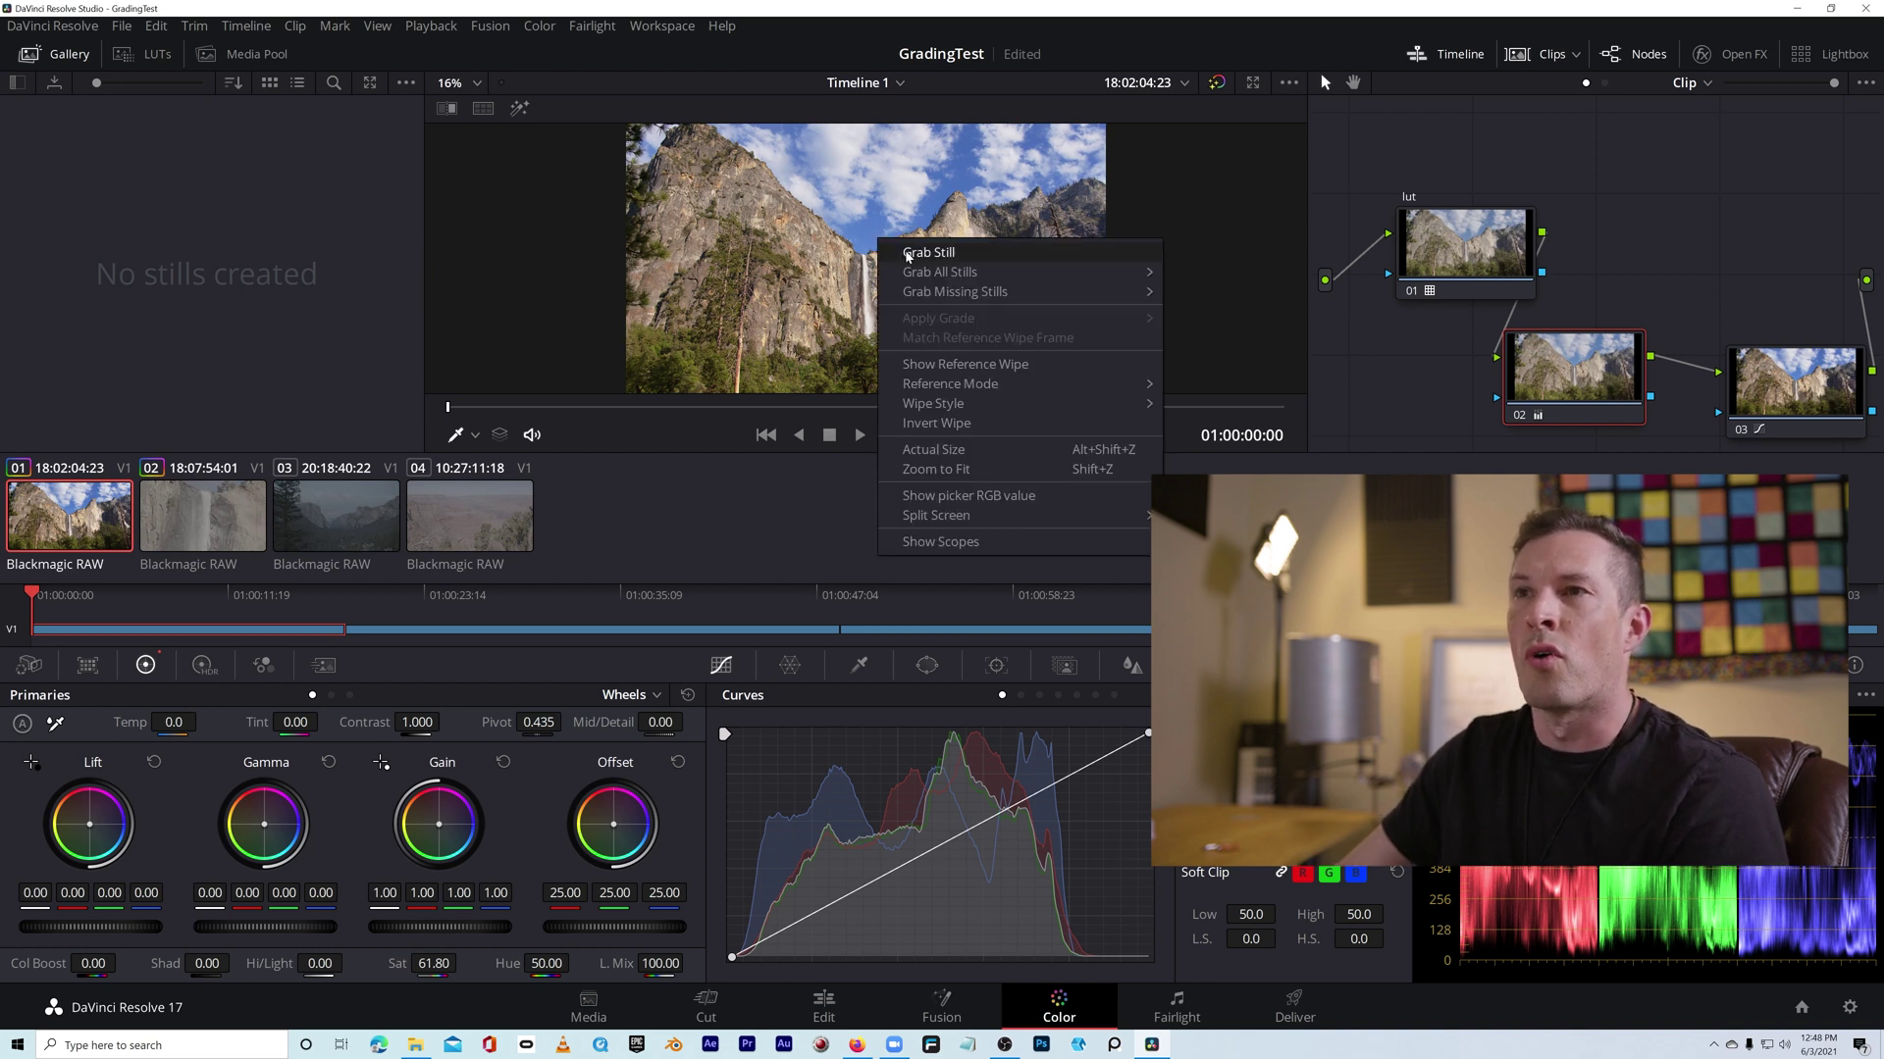
click(907, 253)
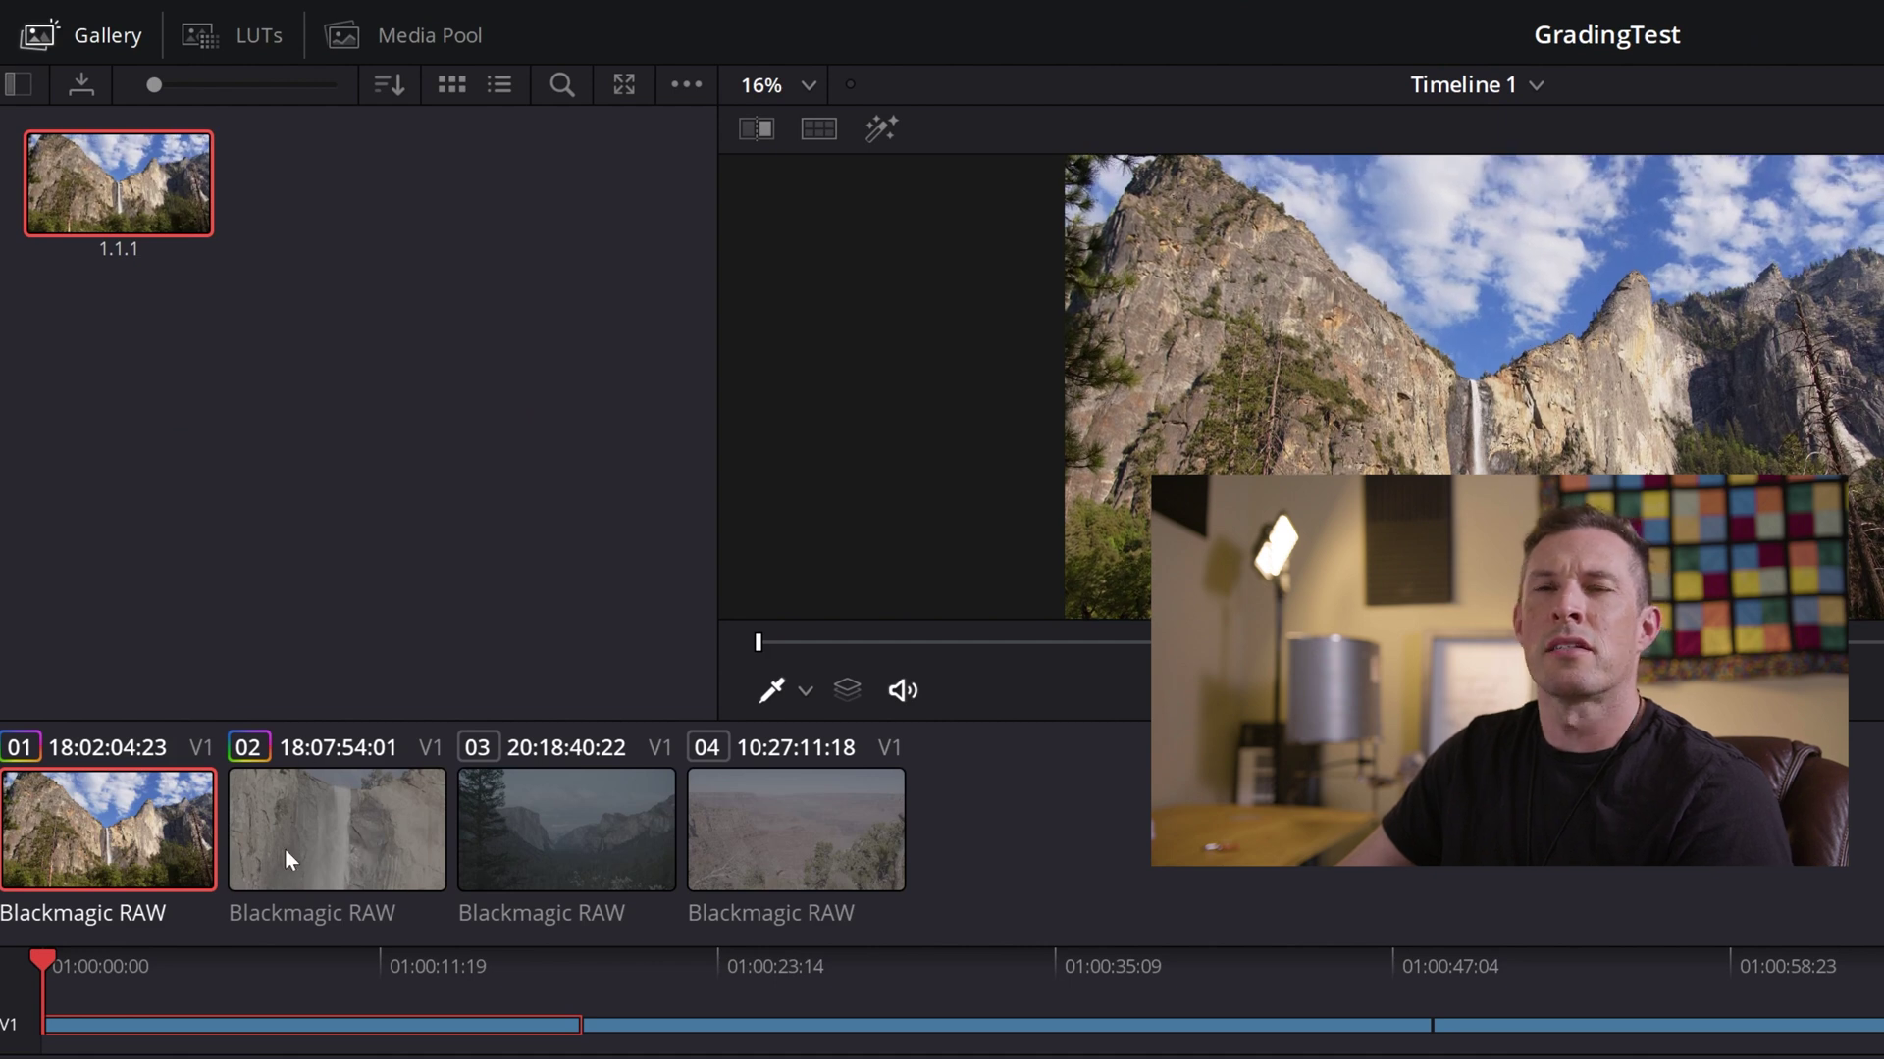
Step: Apply the saved still's grade to the second clip and line up nodes 02 and 03 after the lut node
click(324, 844)
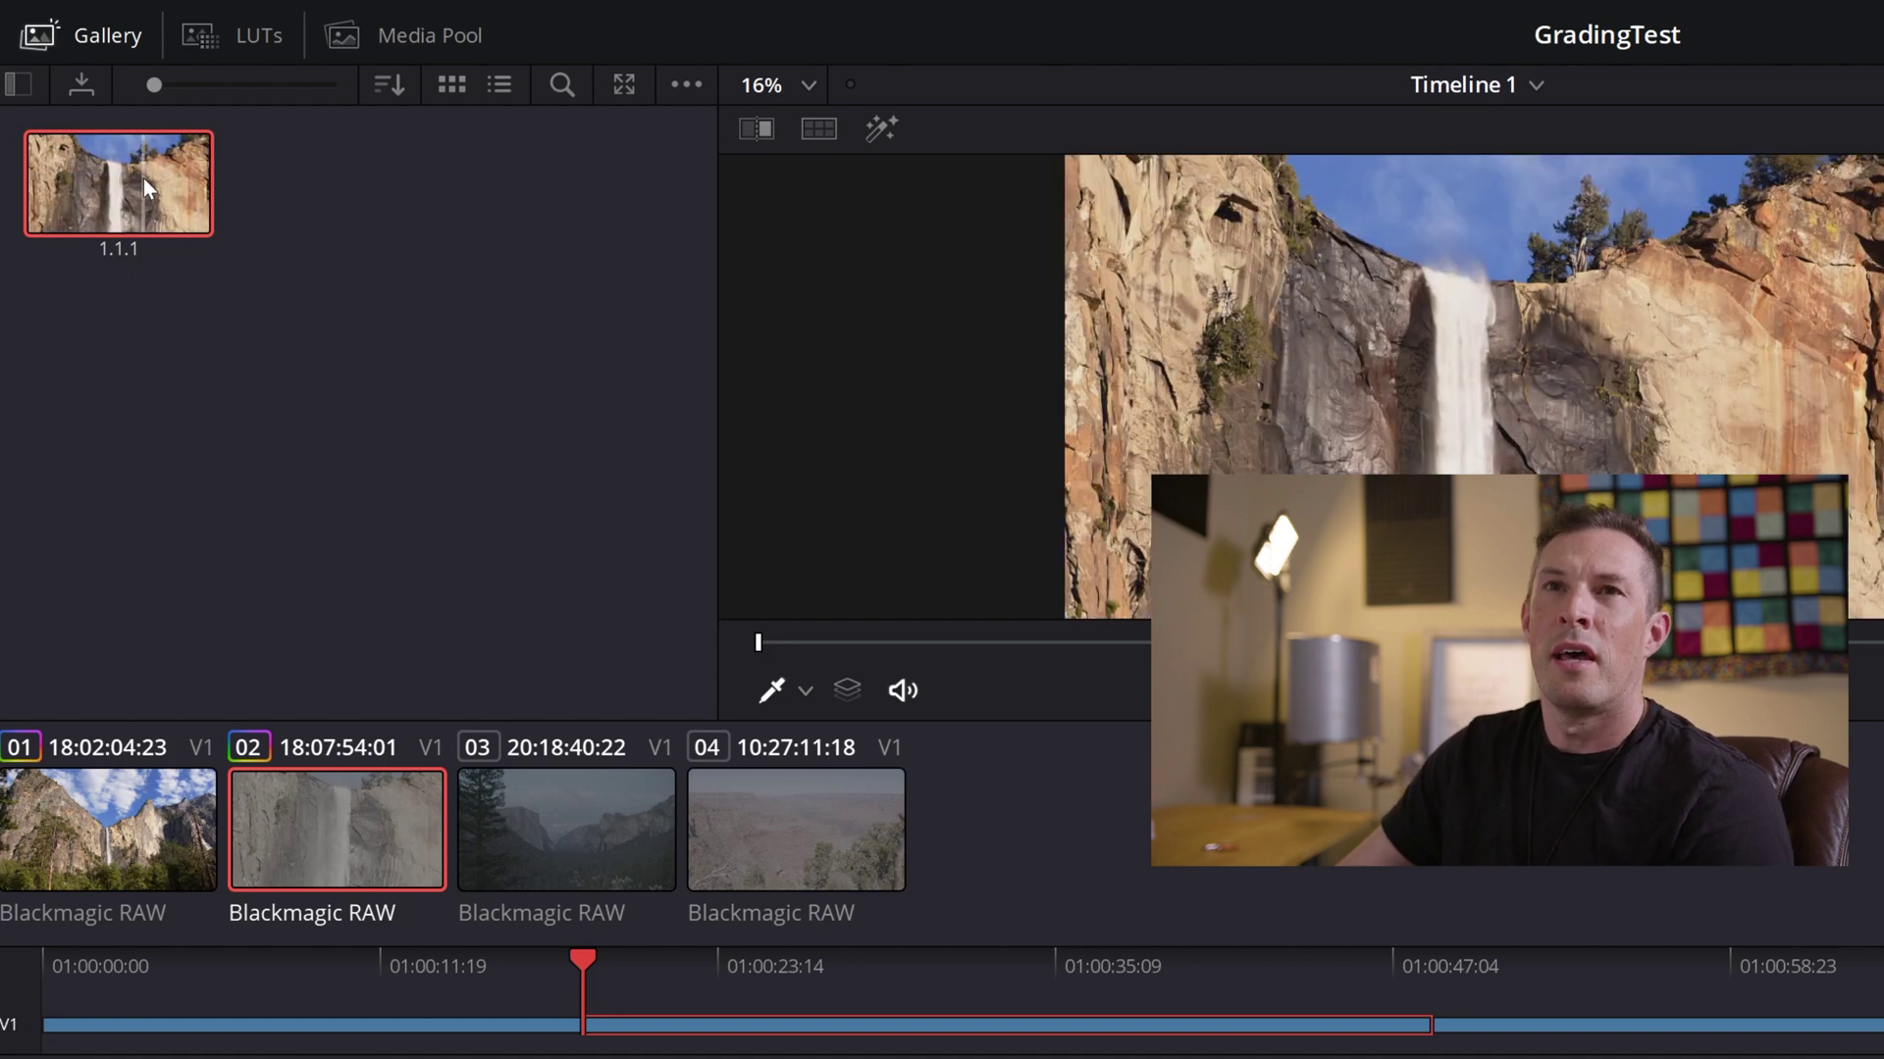
right_click(130, 177)
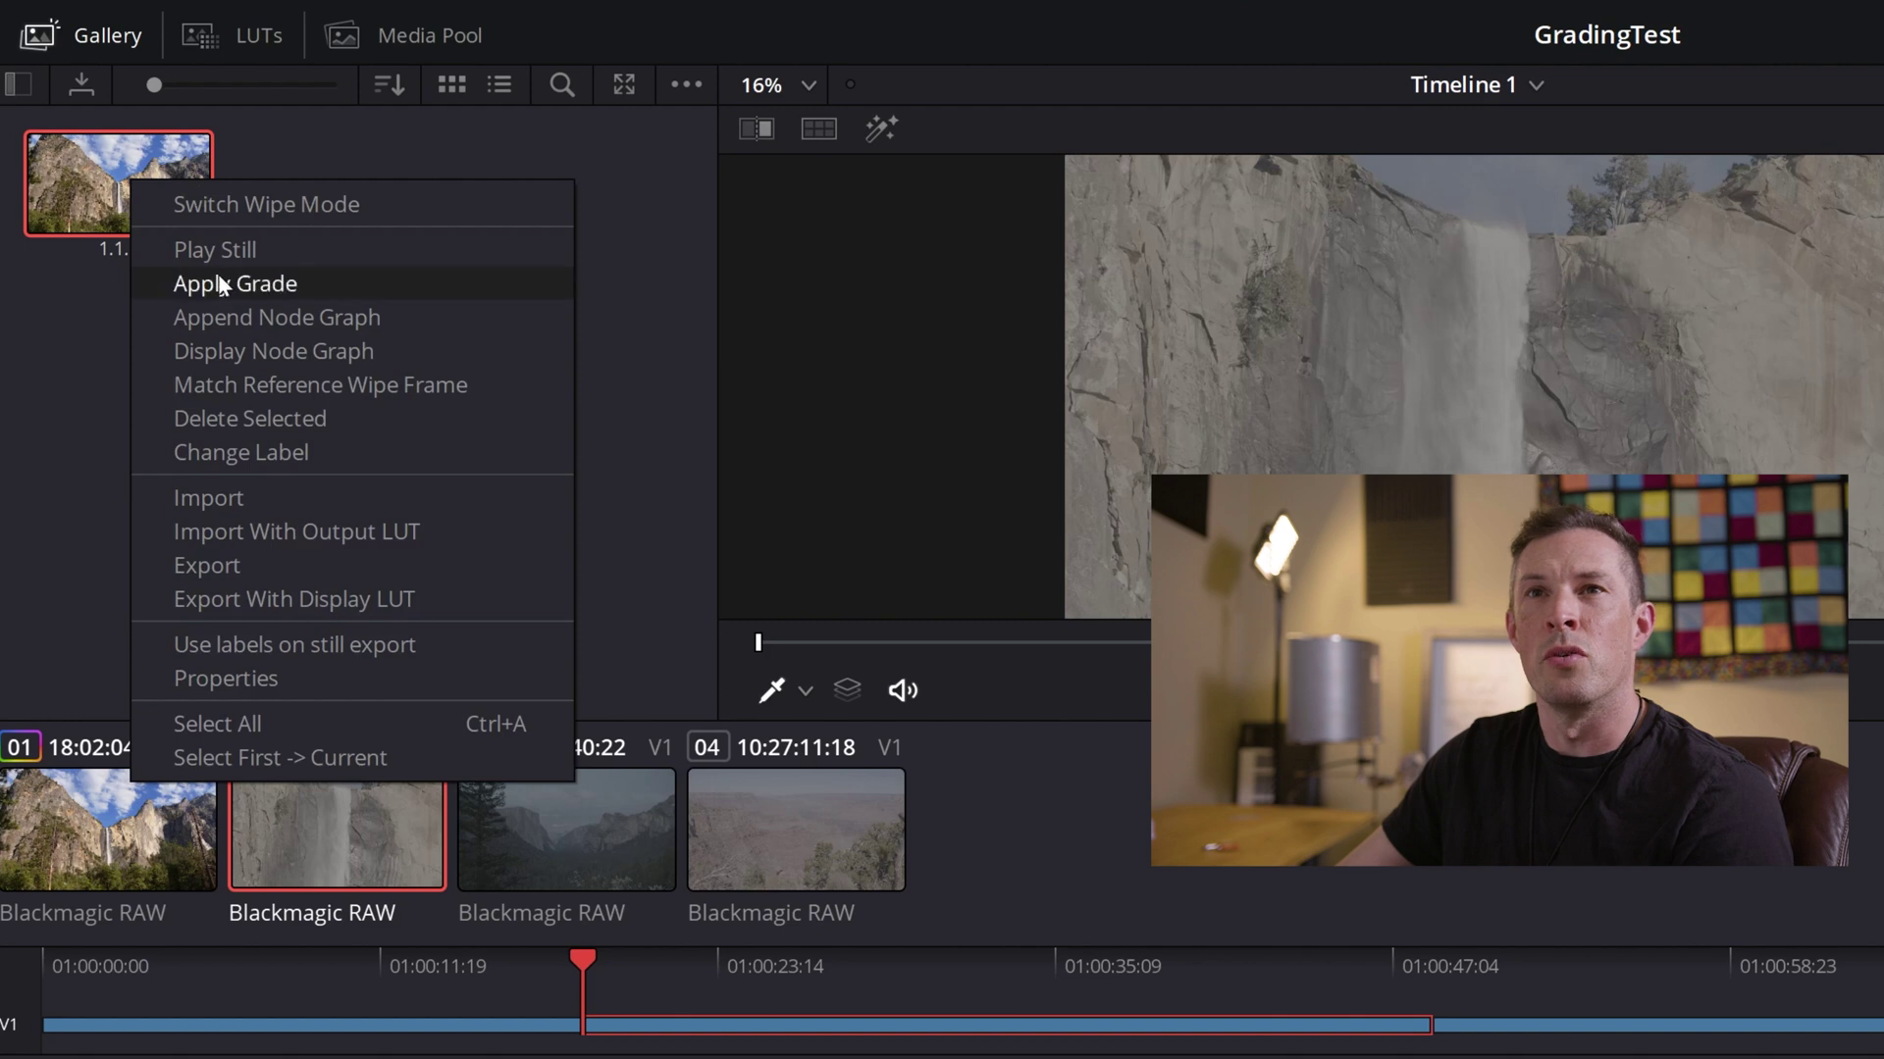
click(220, 284)
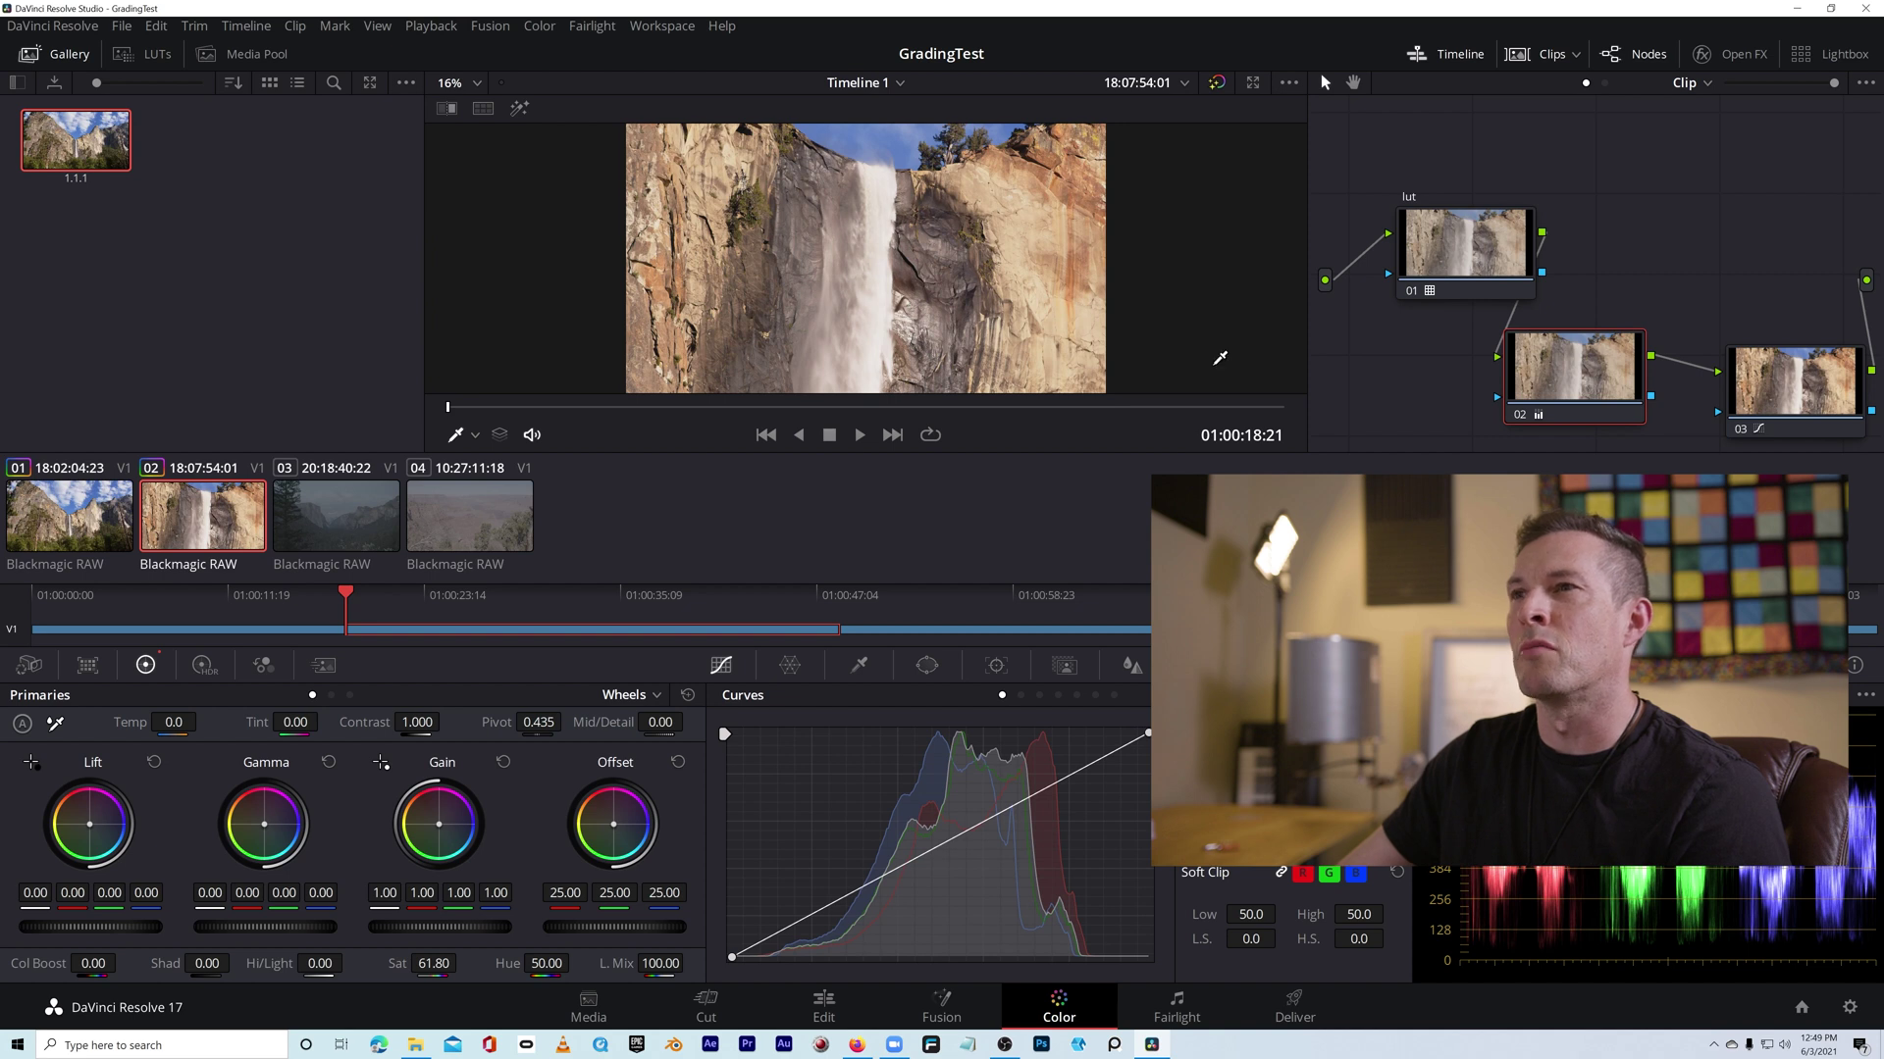
drag(1605, 373, 1673, 284)
drag(1790, 377, 1815, 316)
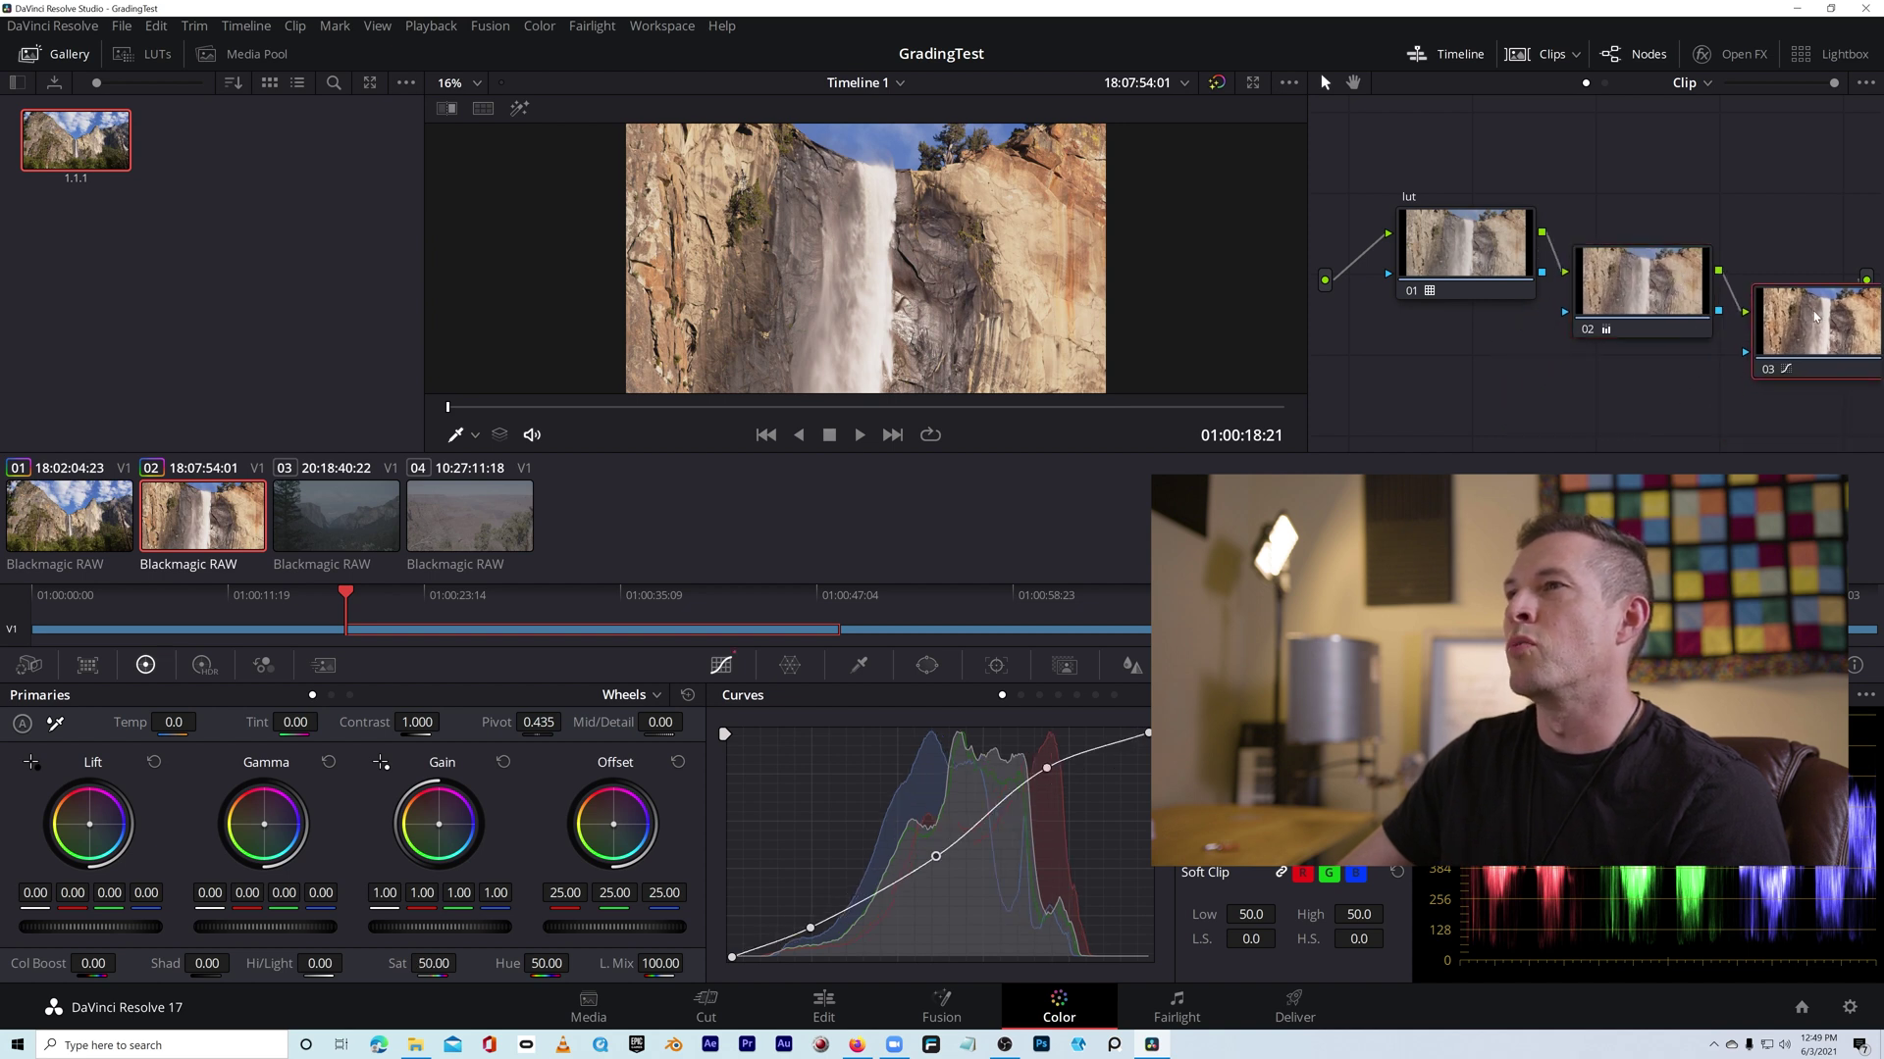
Step: Label node 03 "curves" and lower the highlight point of its curve to soften the second clip's bright areas
right_click(1808, 333)
click(1766, 369)
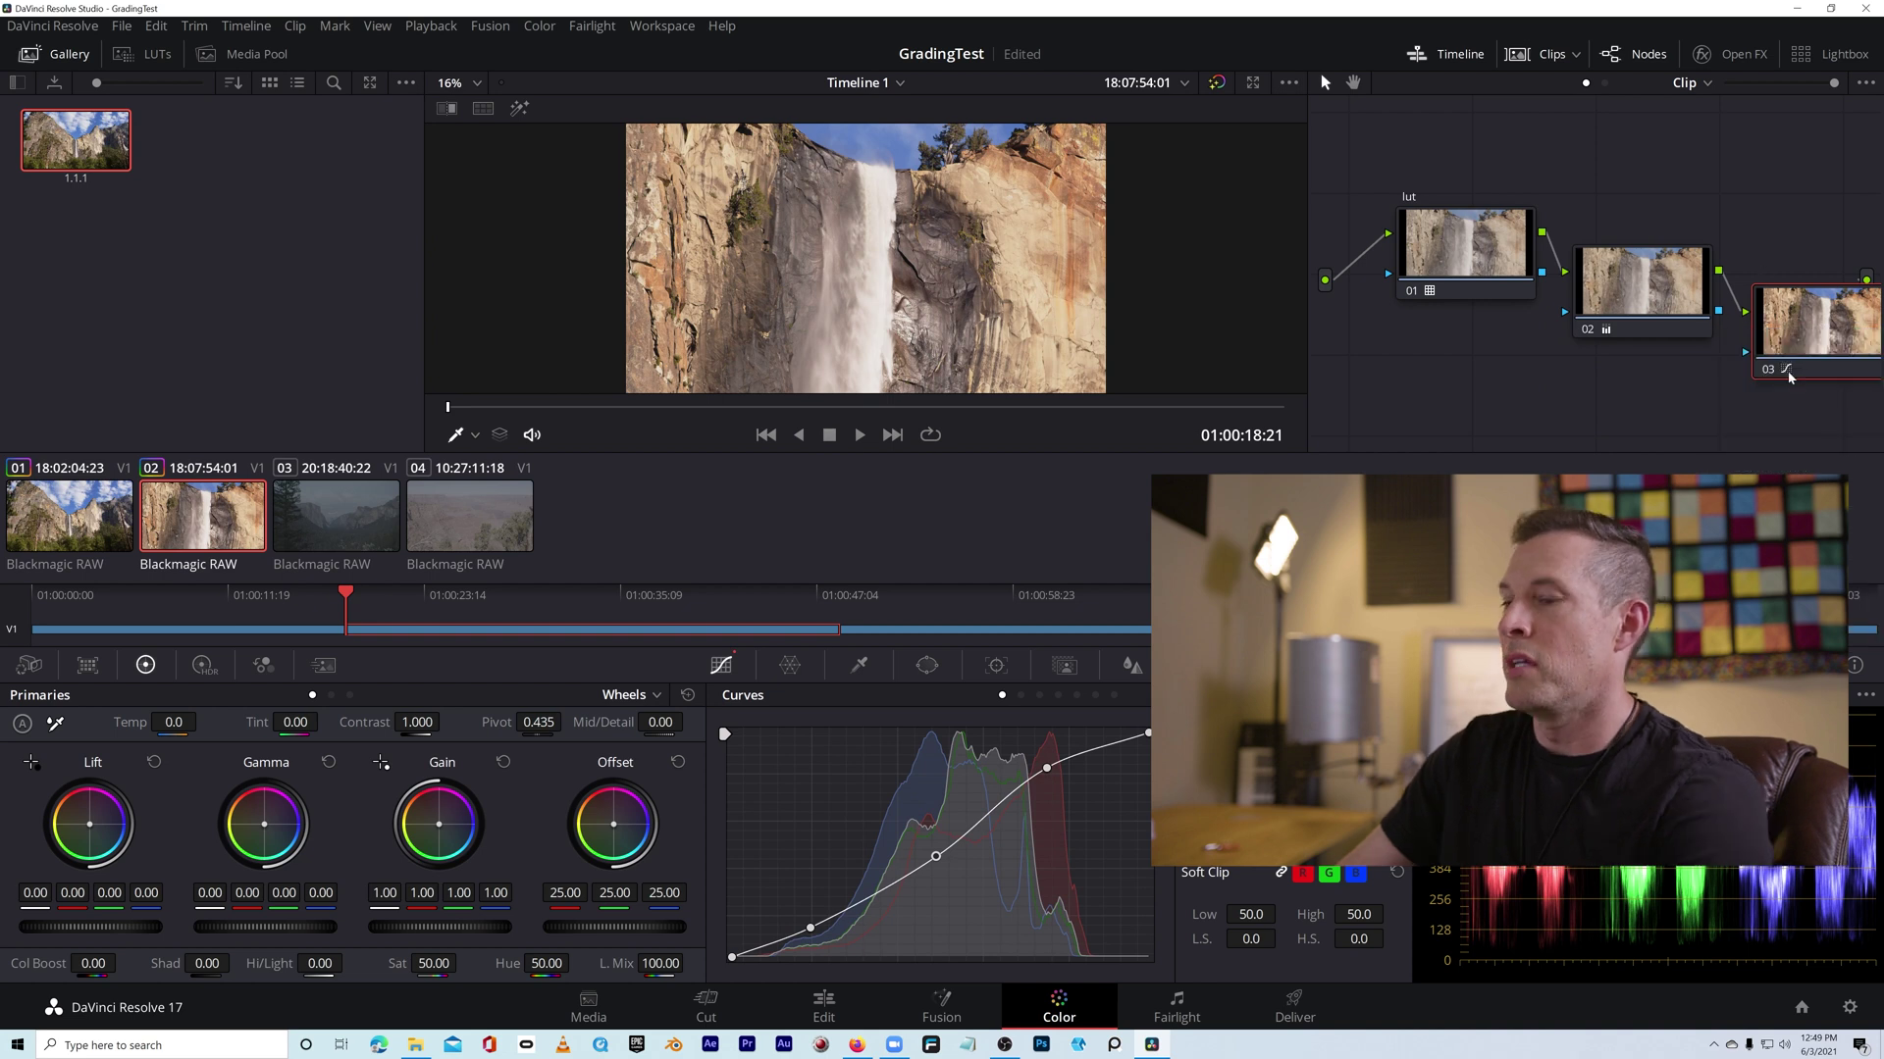
text(curves)
key(Return)
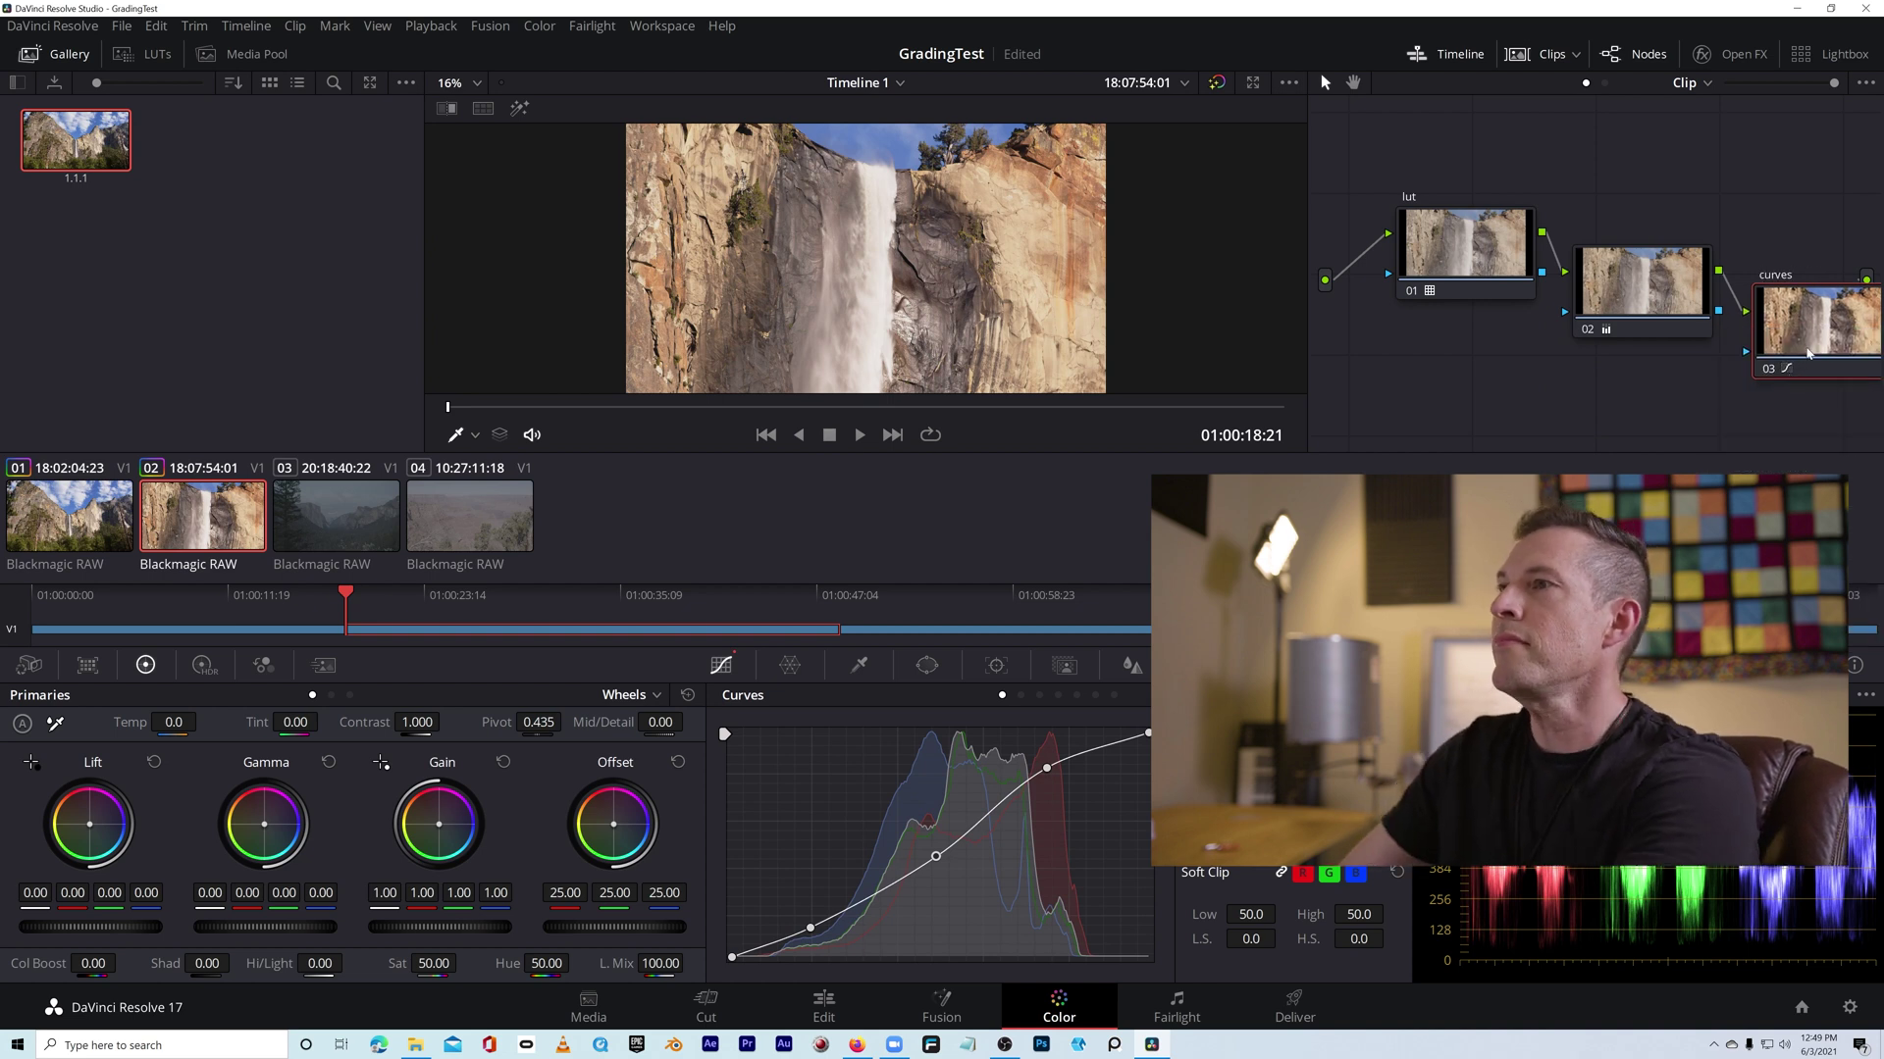
drag(1047, 768, 1056, 789)
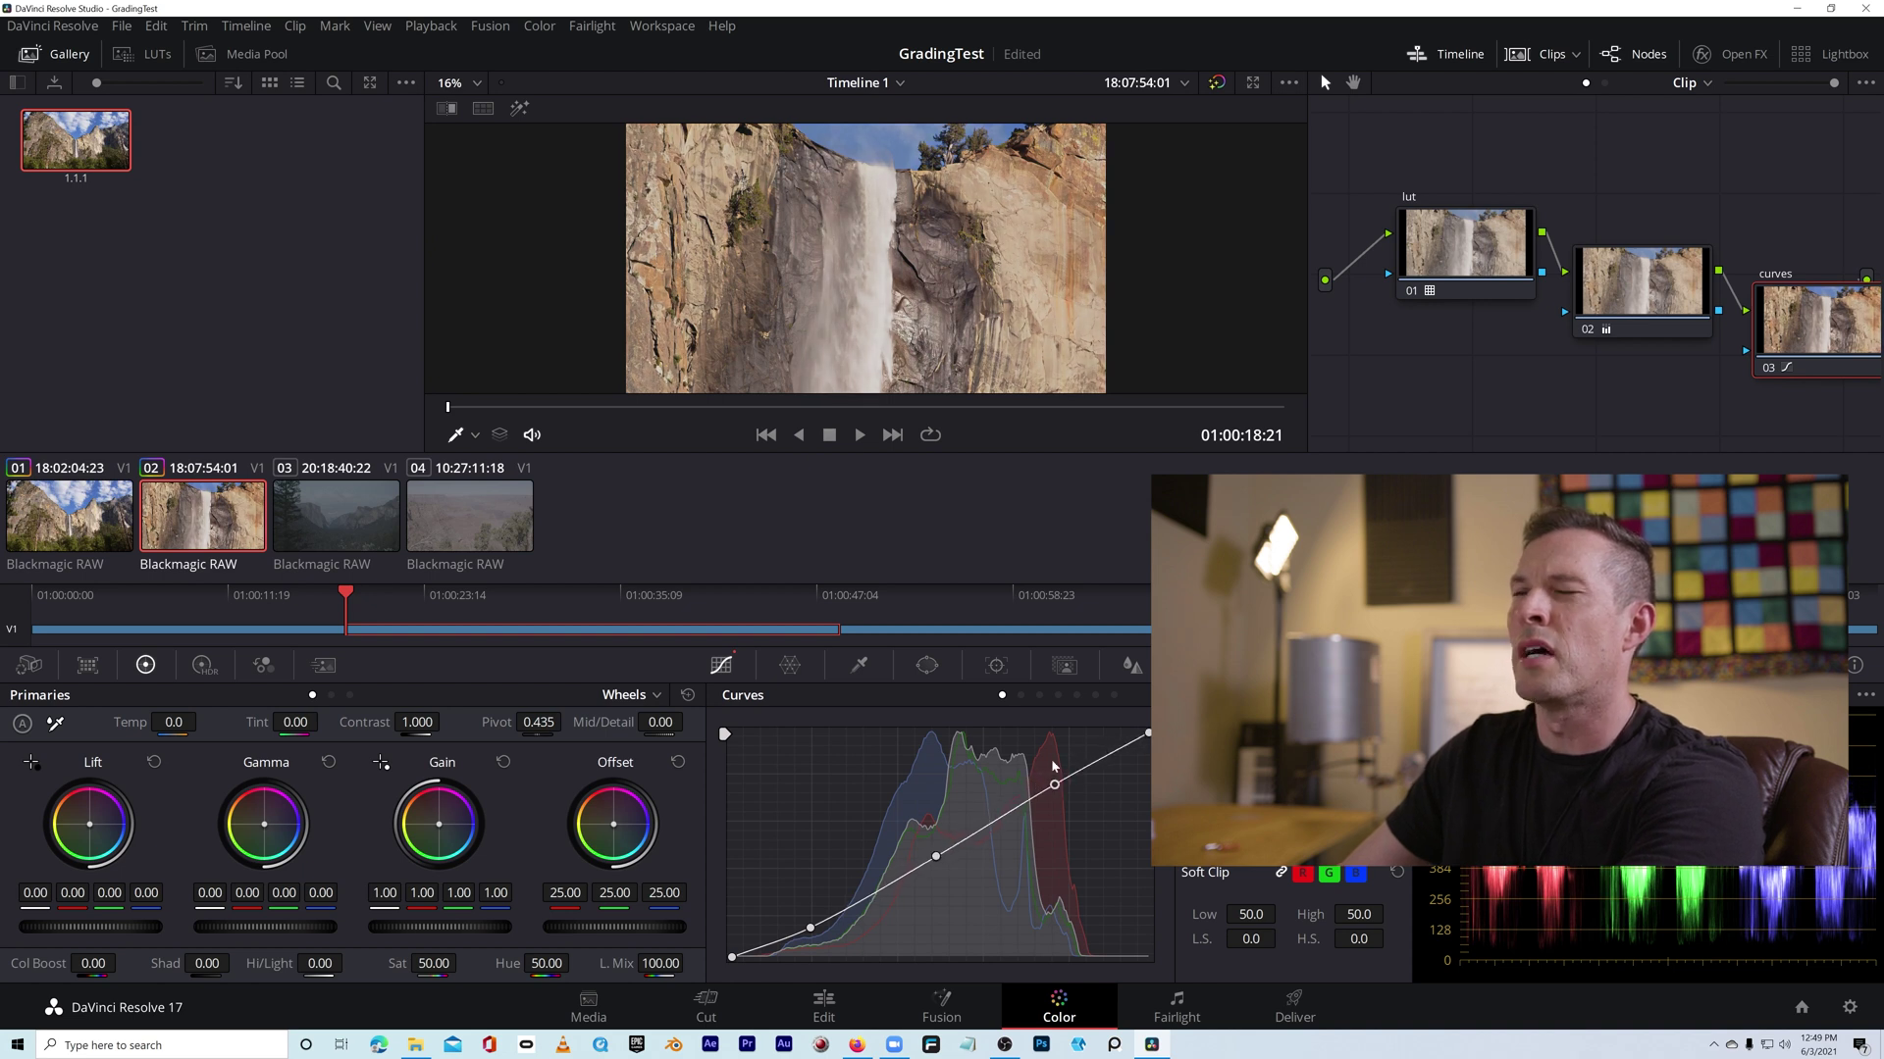
Step: Play back the graded waterfall clip in the viewer and full screen, and compare it with the first clip
click(861, 438)
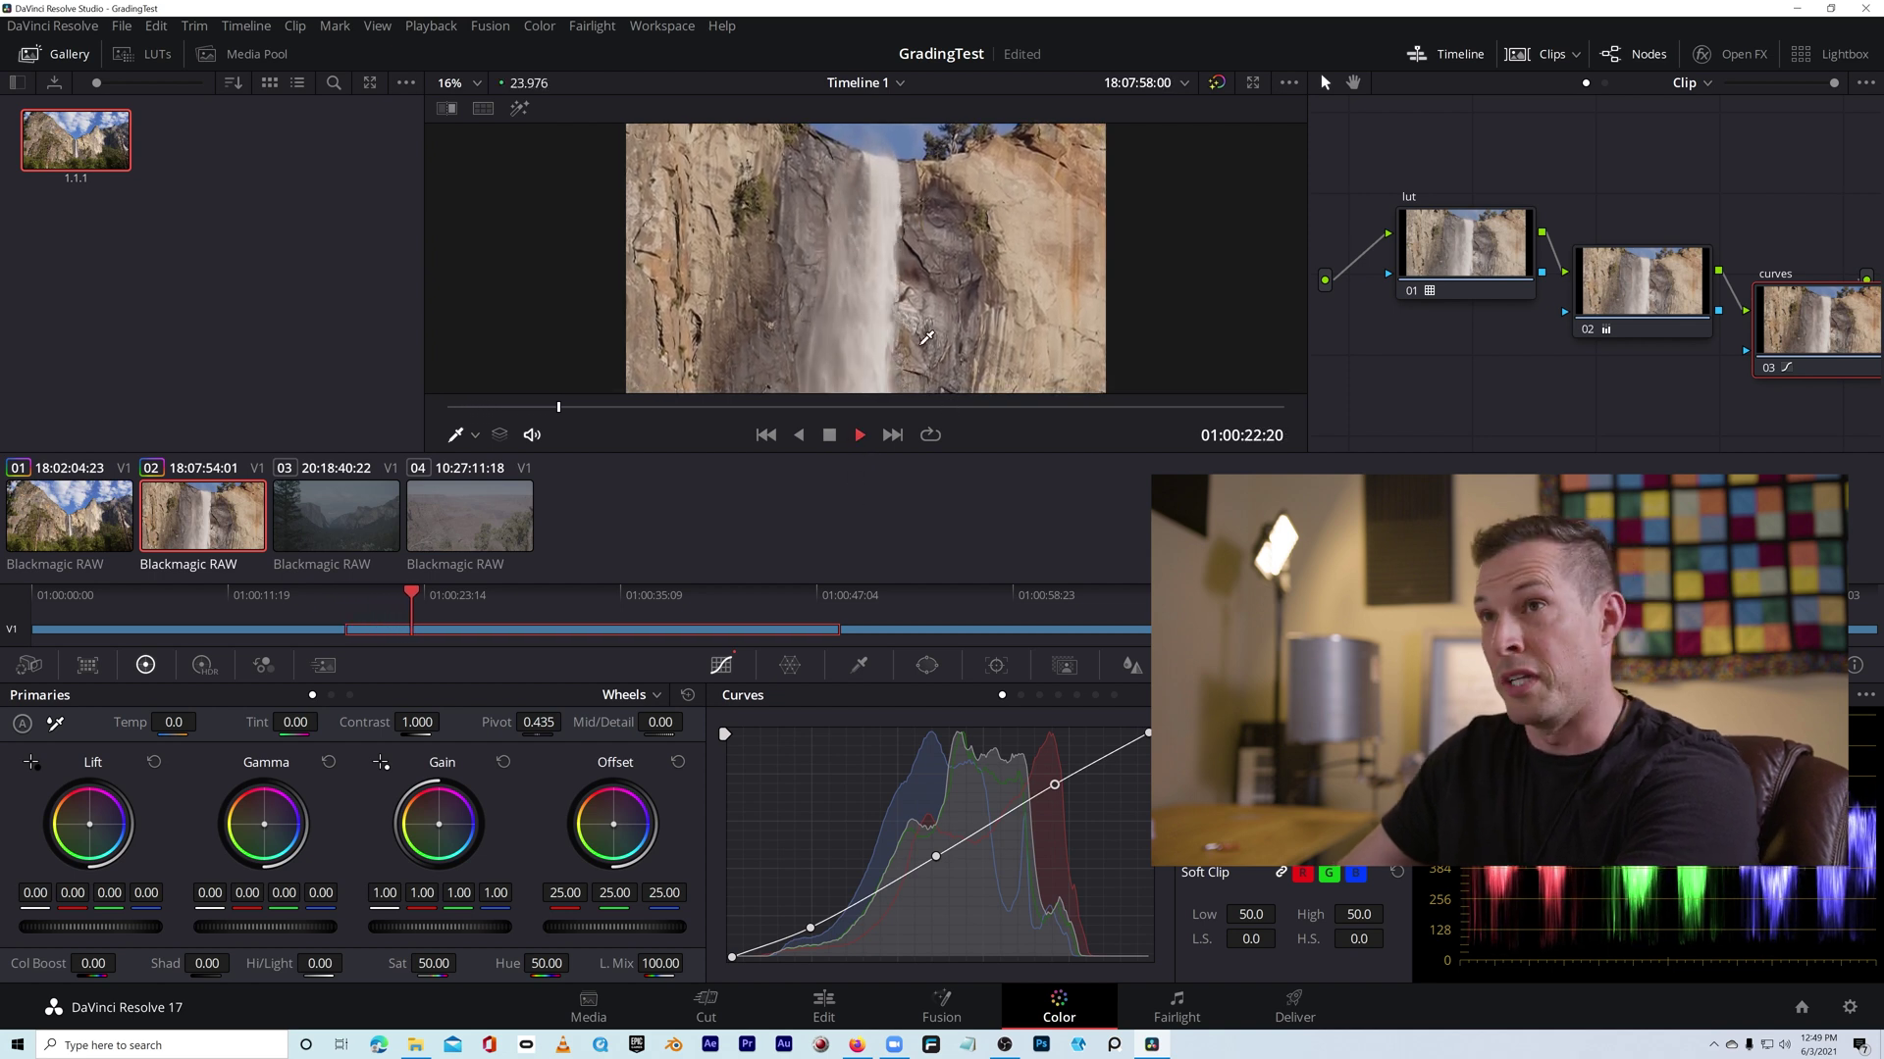
key(space)
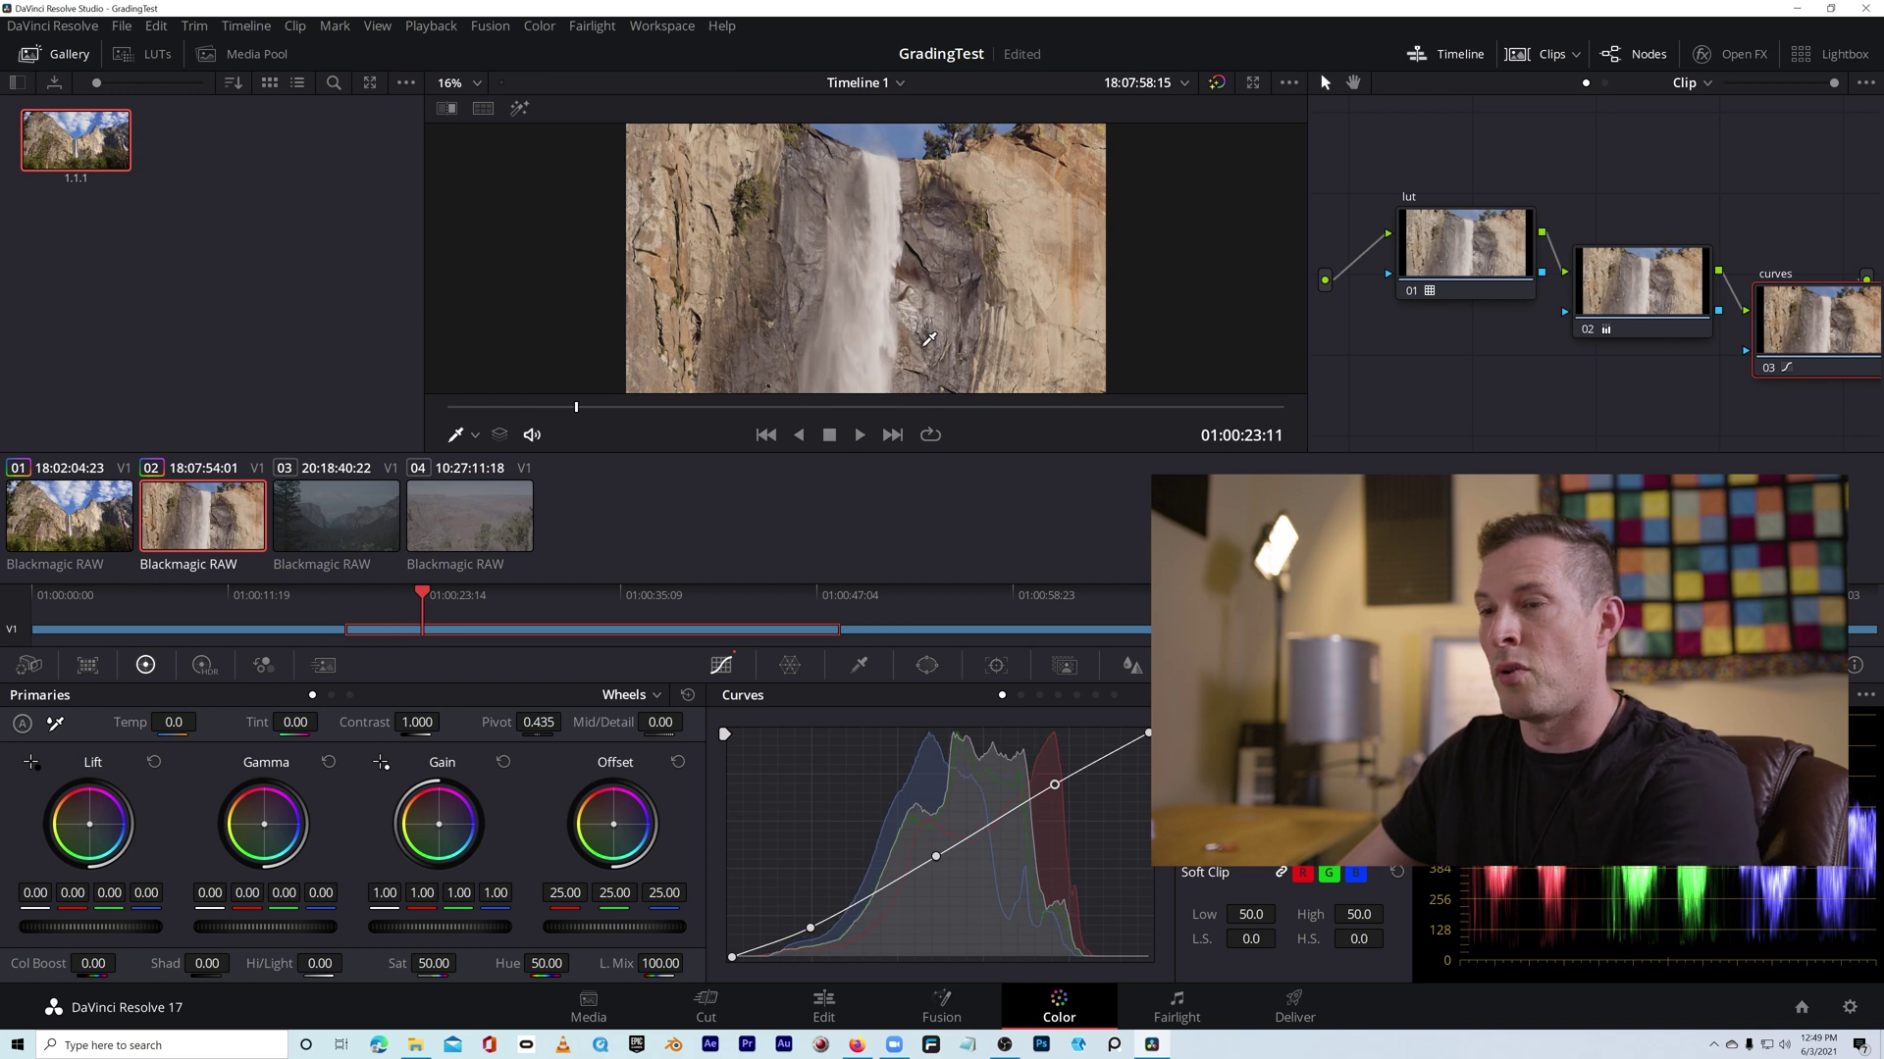
key(ctrl+f)
key(space)
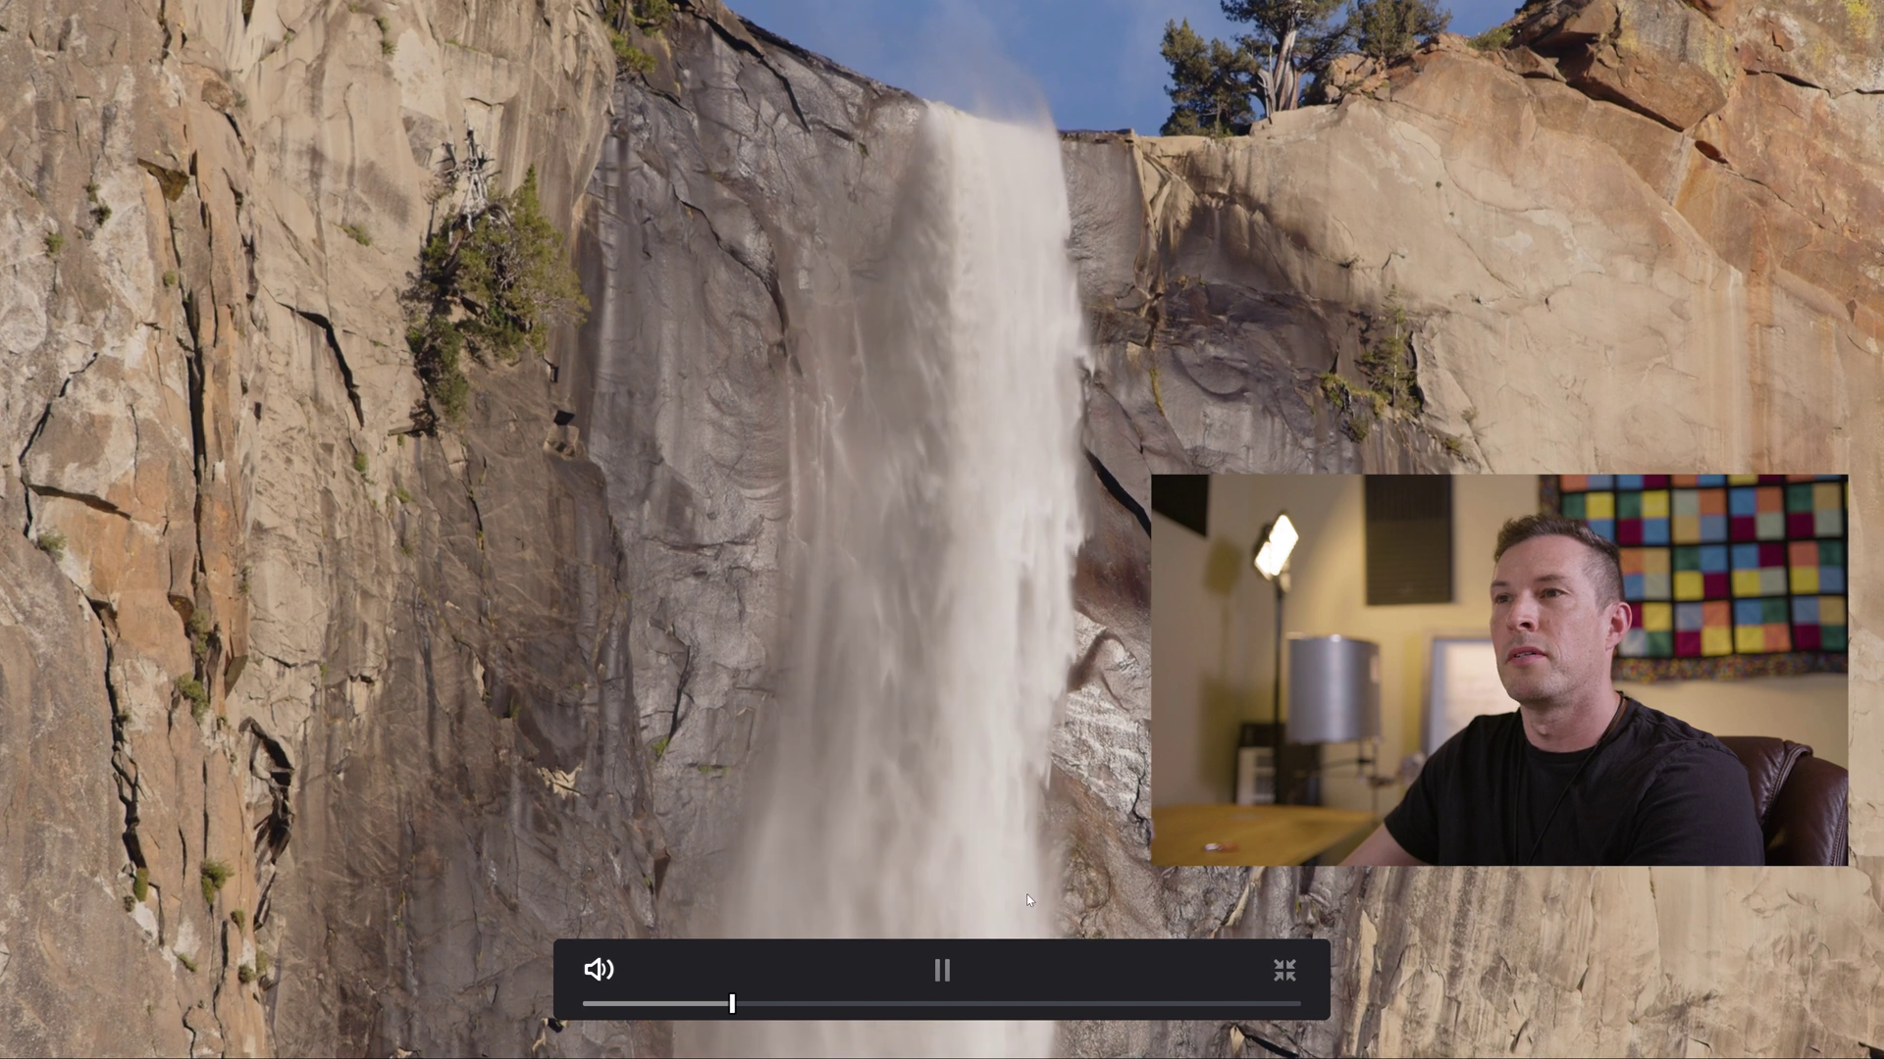
key(space)
key(ctrl+f)
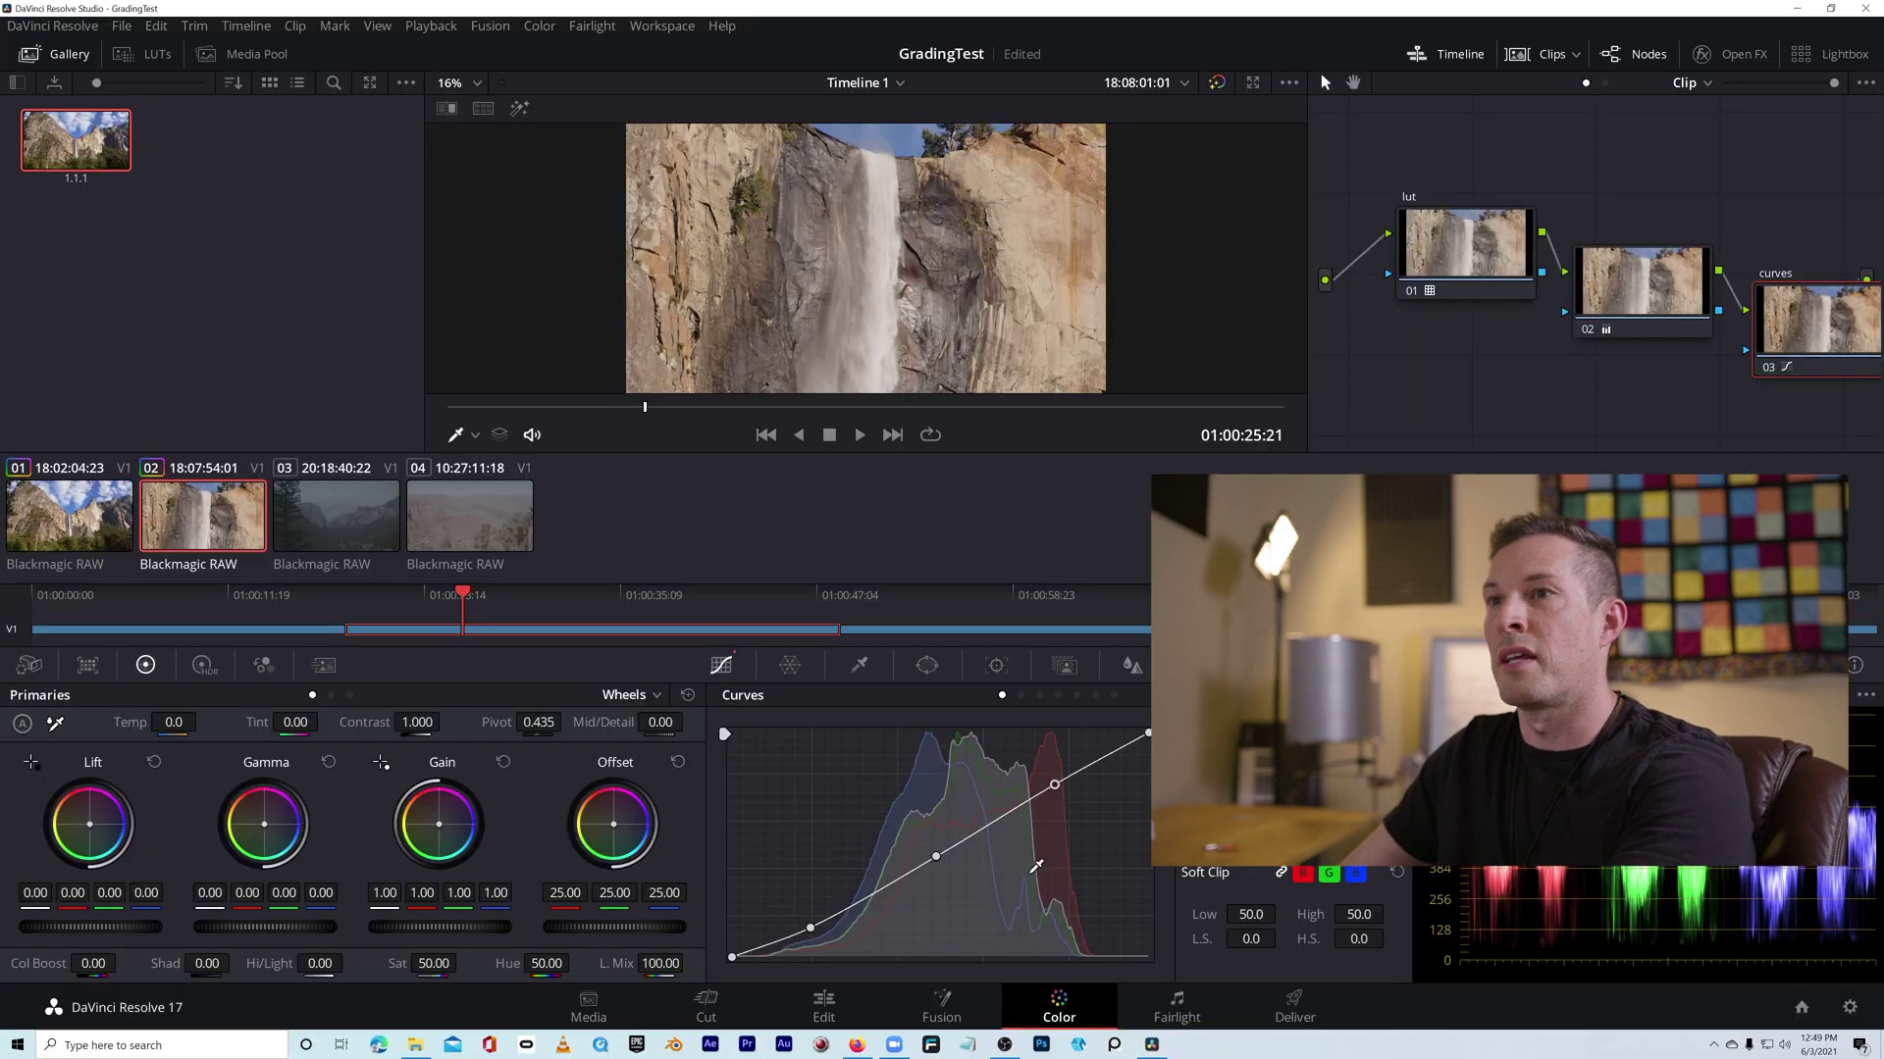
click(101, 557)
click(218, 530)
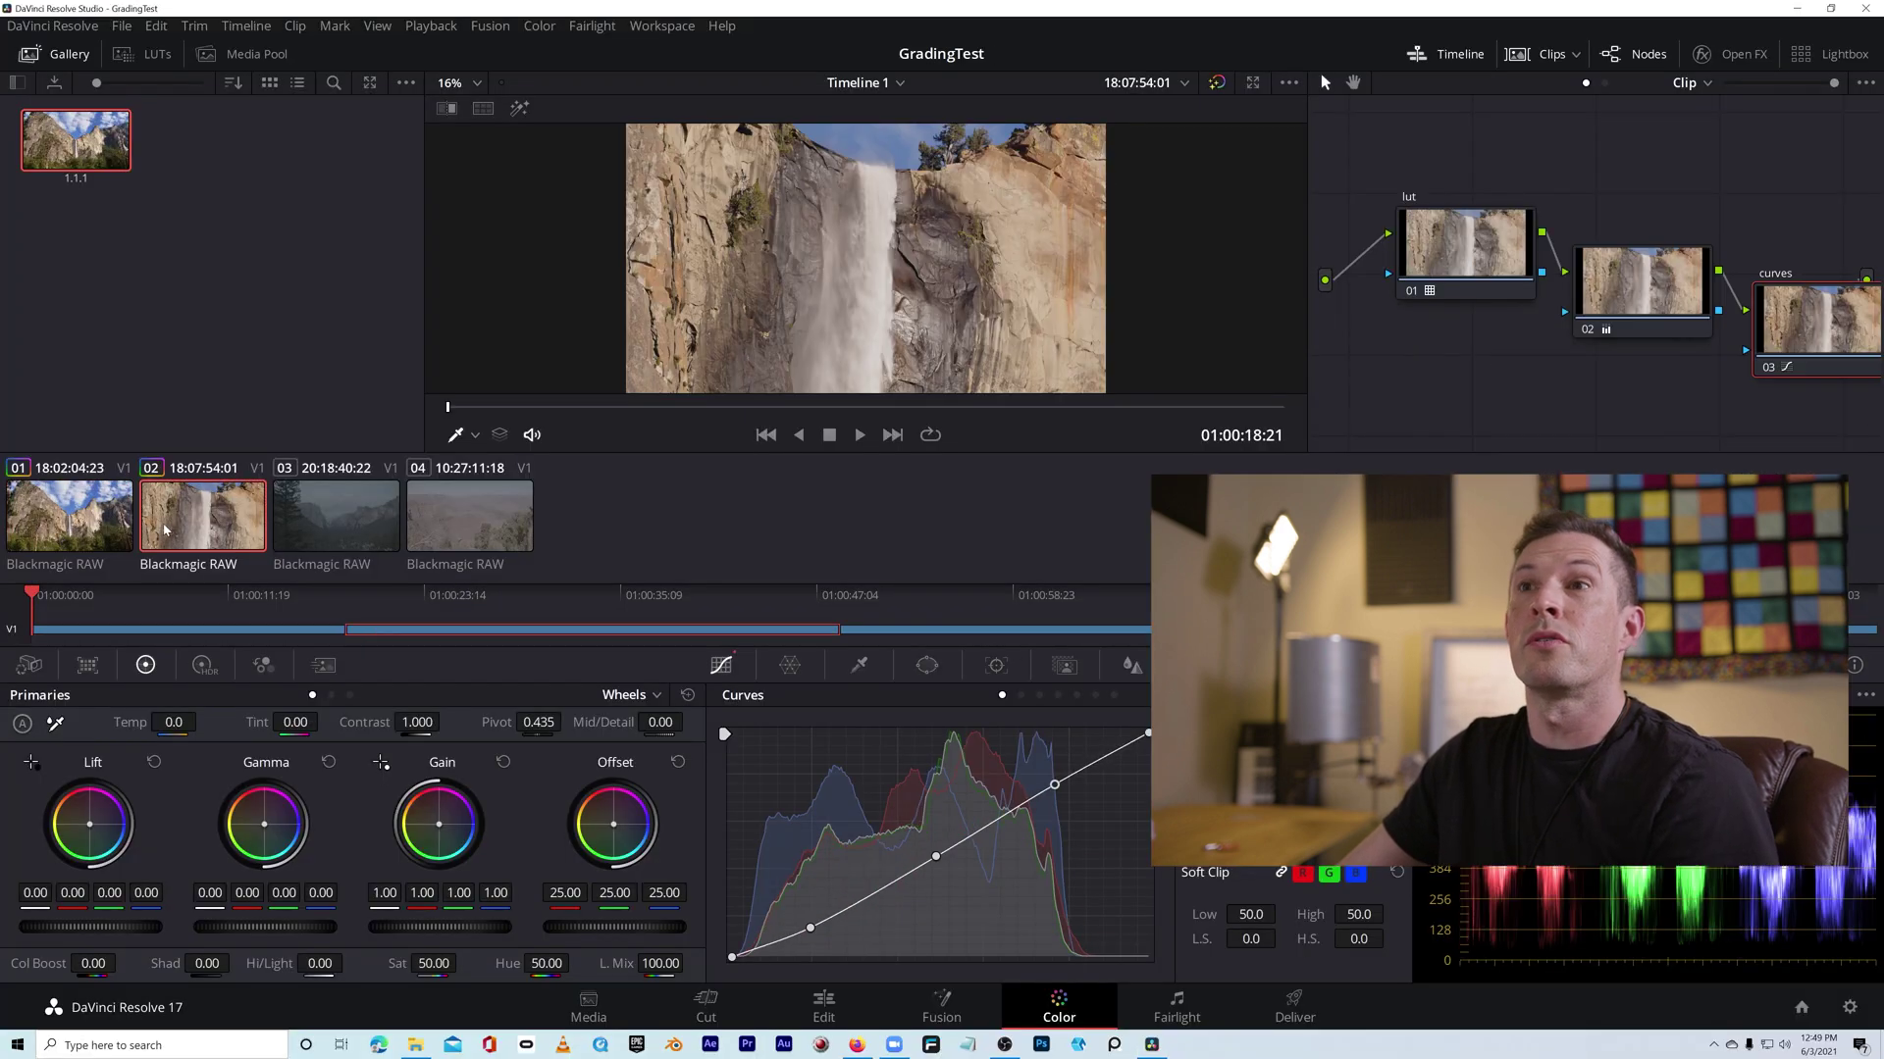
Step: Set the third clip's Camera Raw decoding to use Clip settings
click(332, 535)
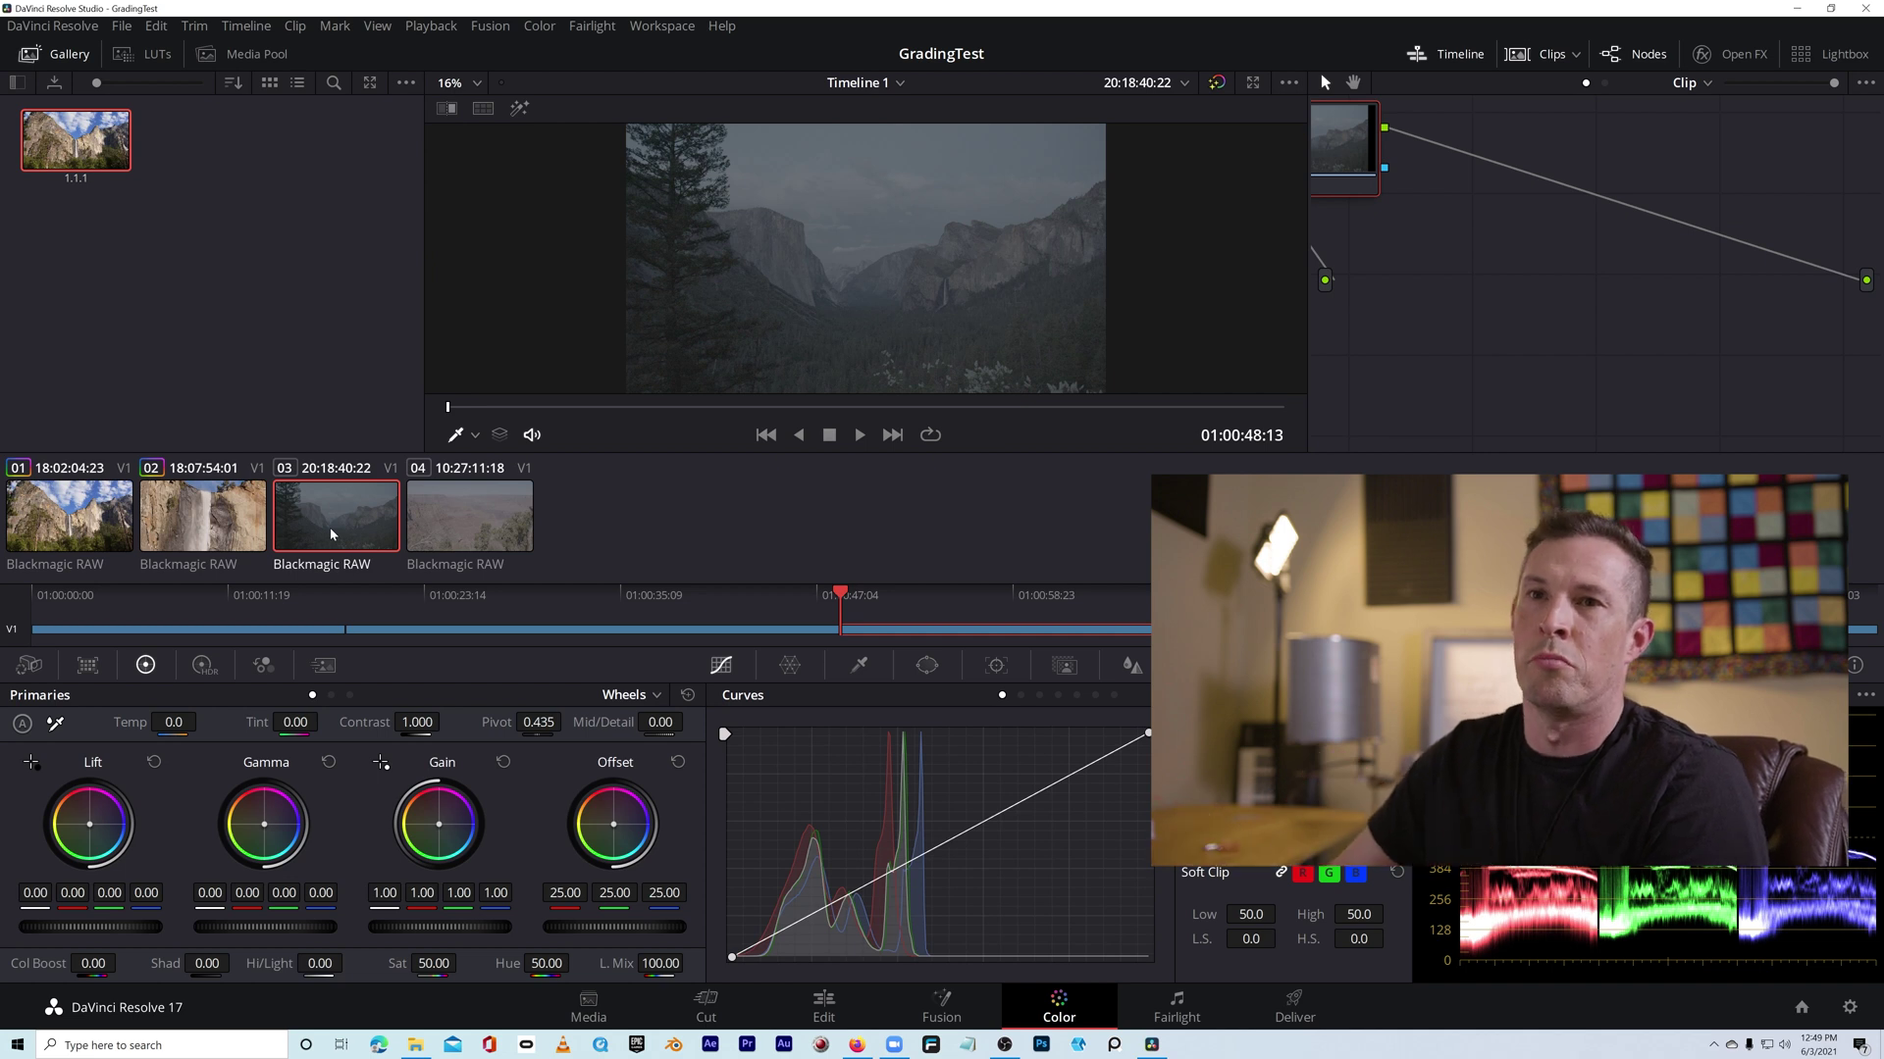
click(30, 665)
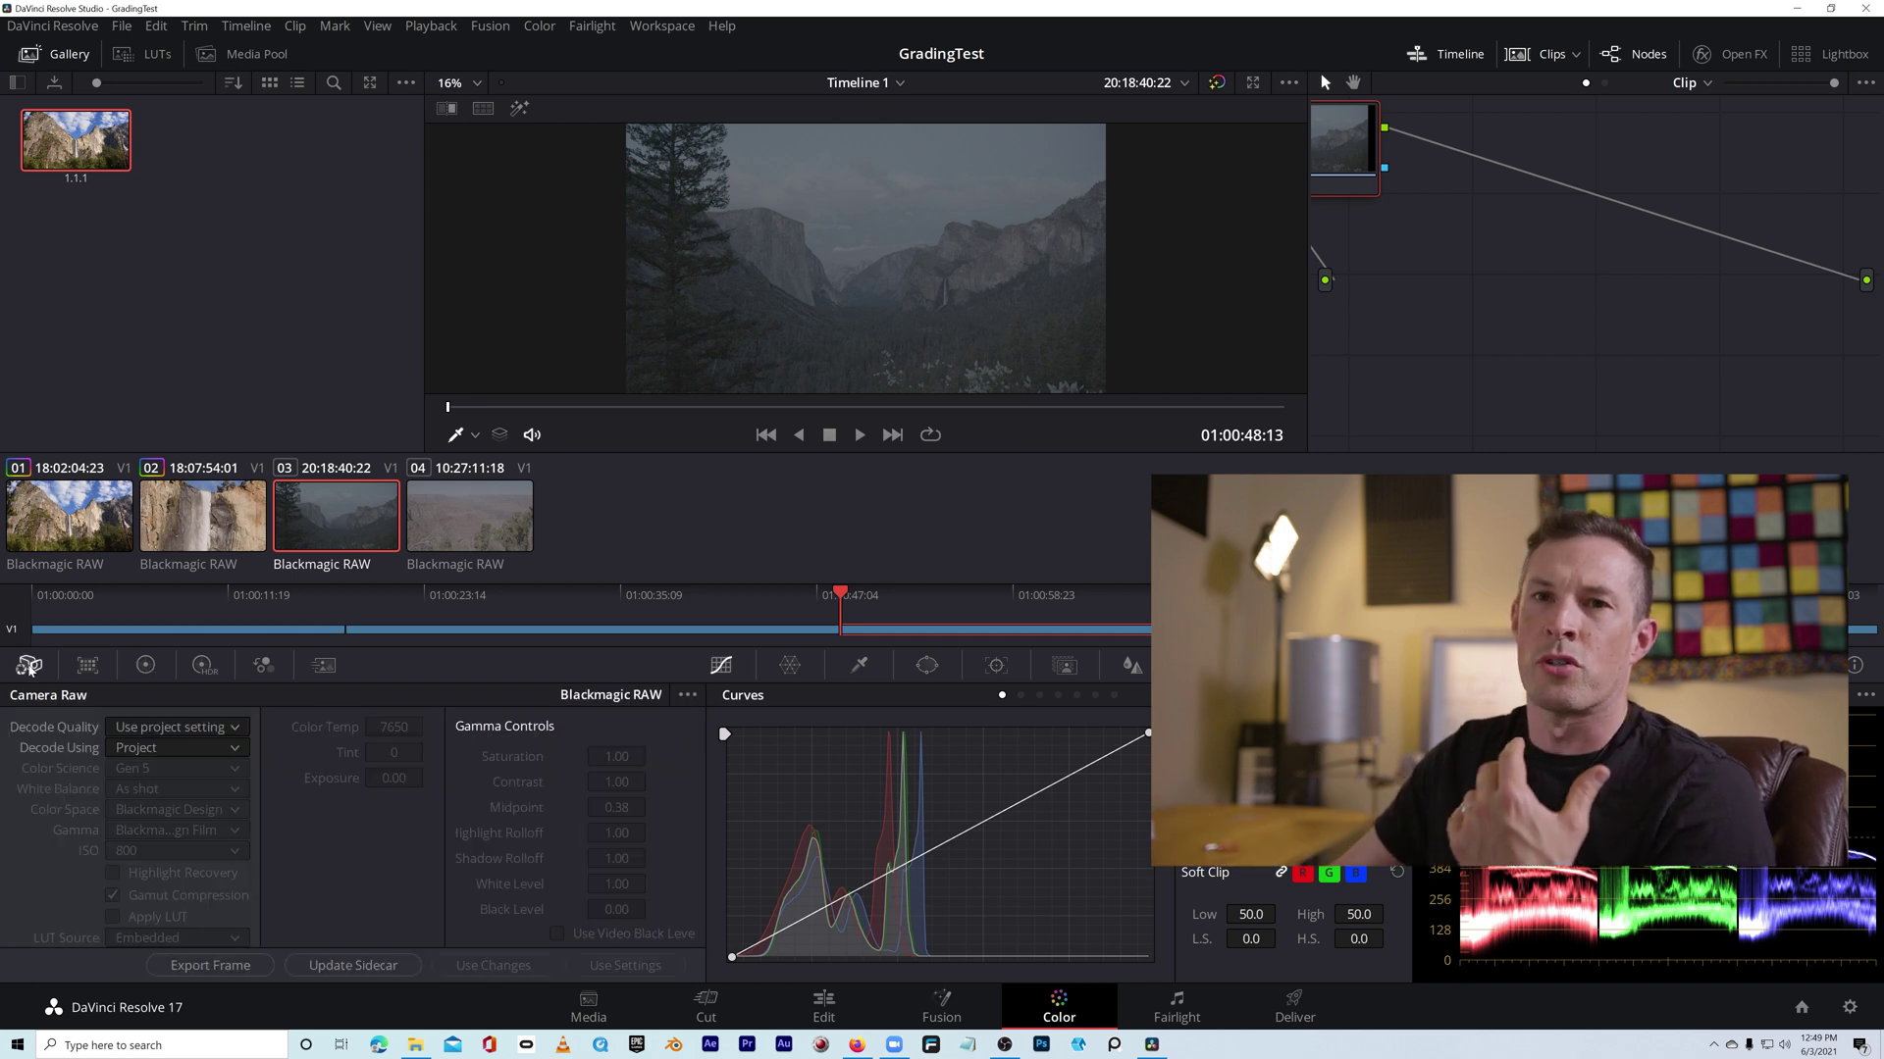
click(171, 748)
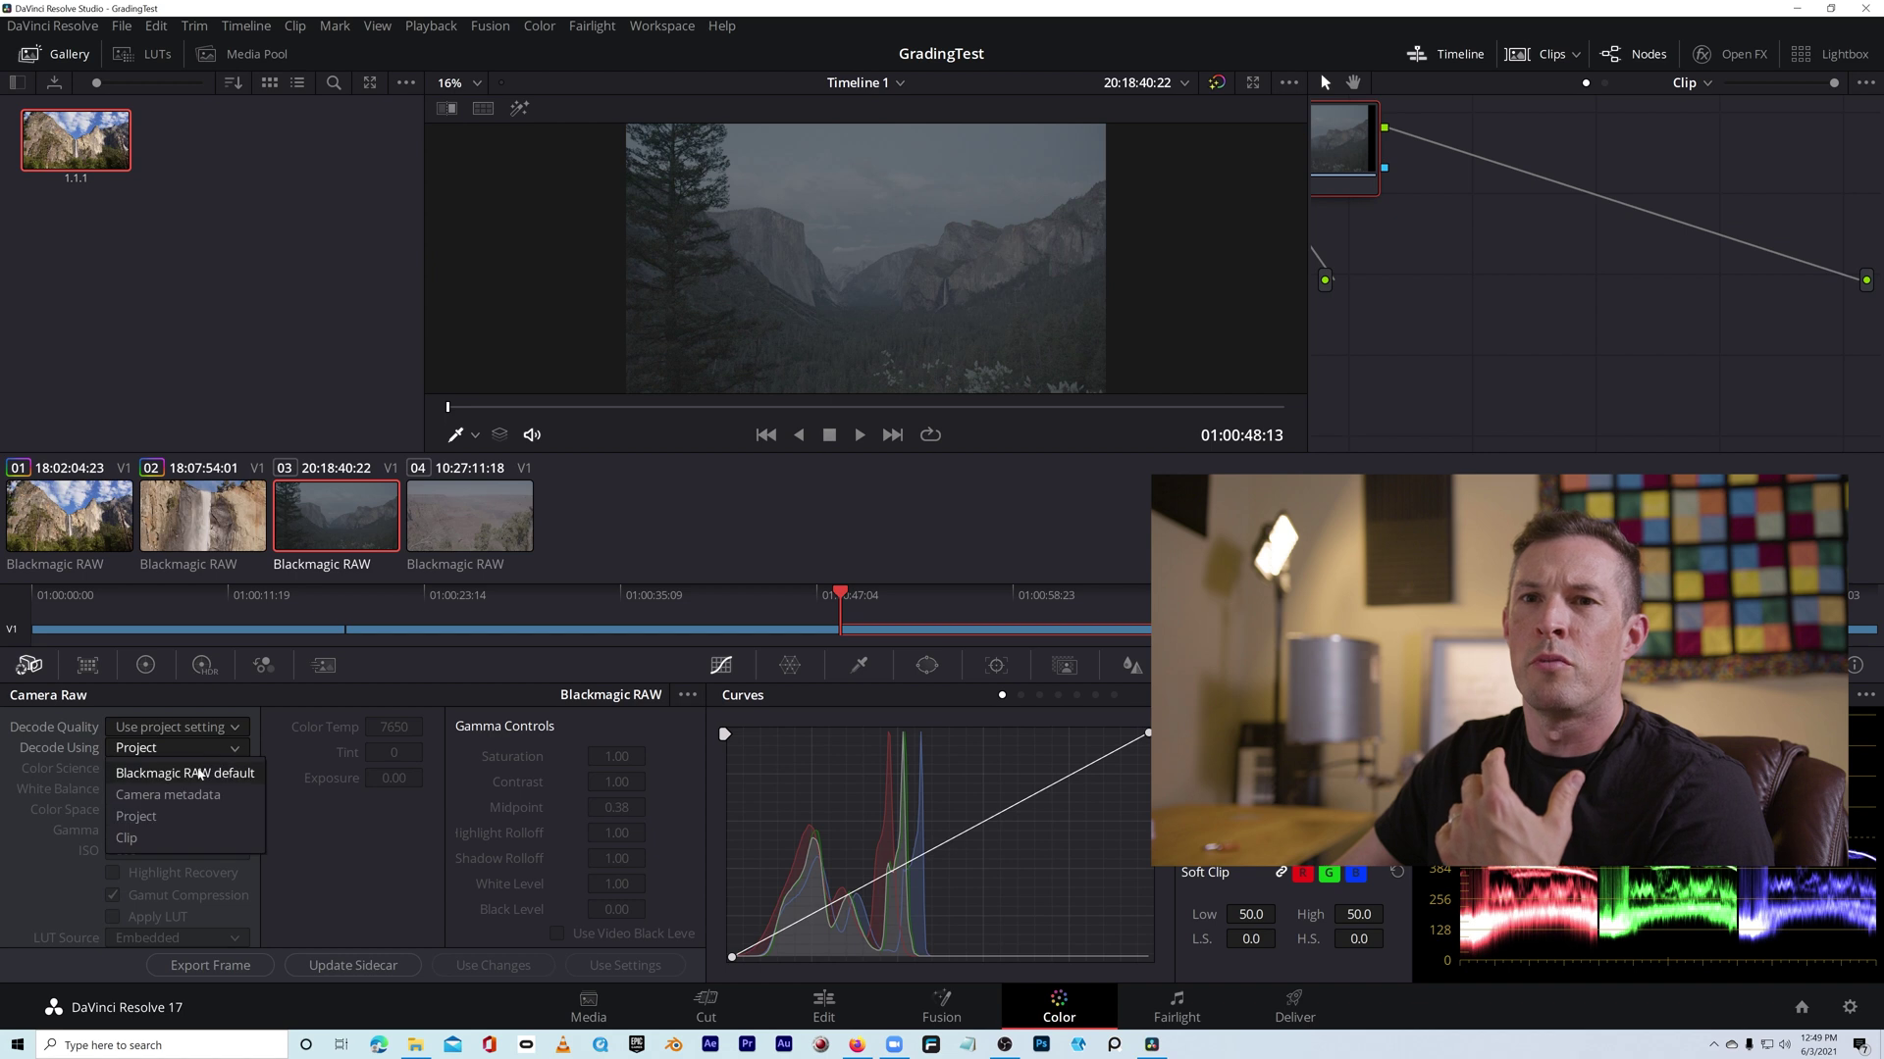
click(181, 830)
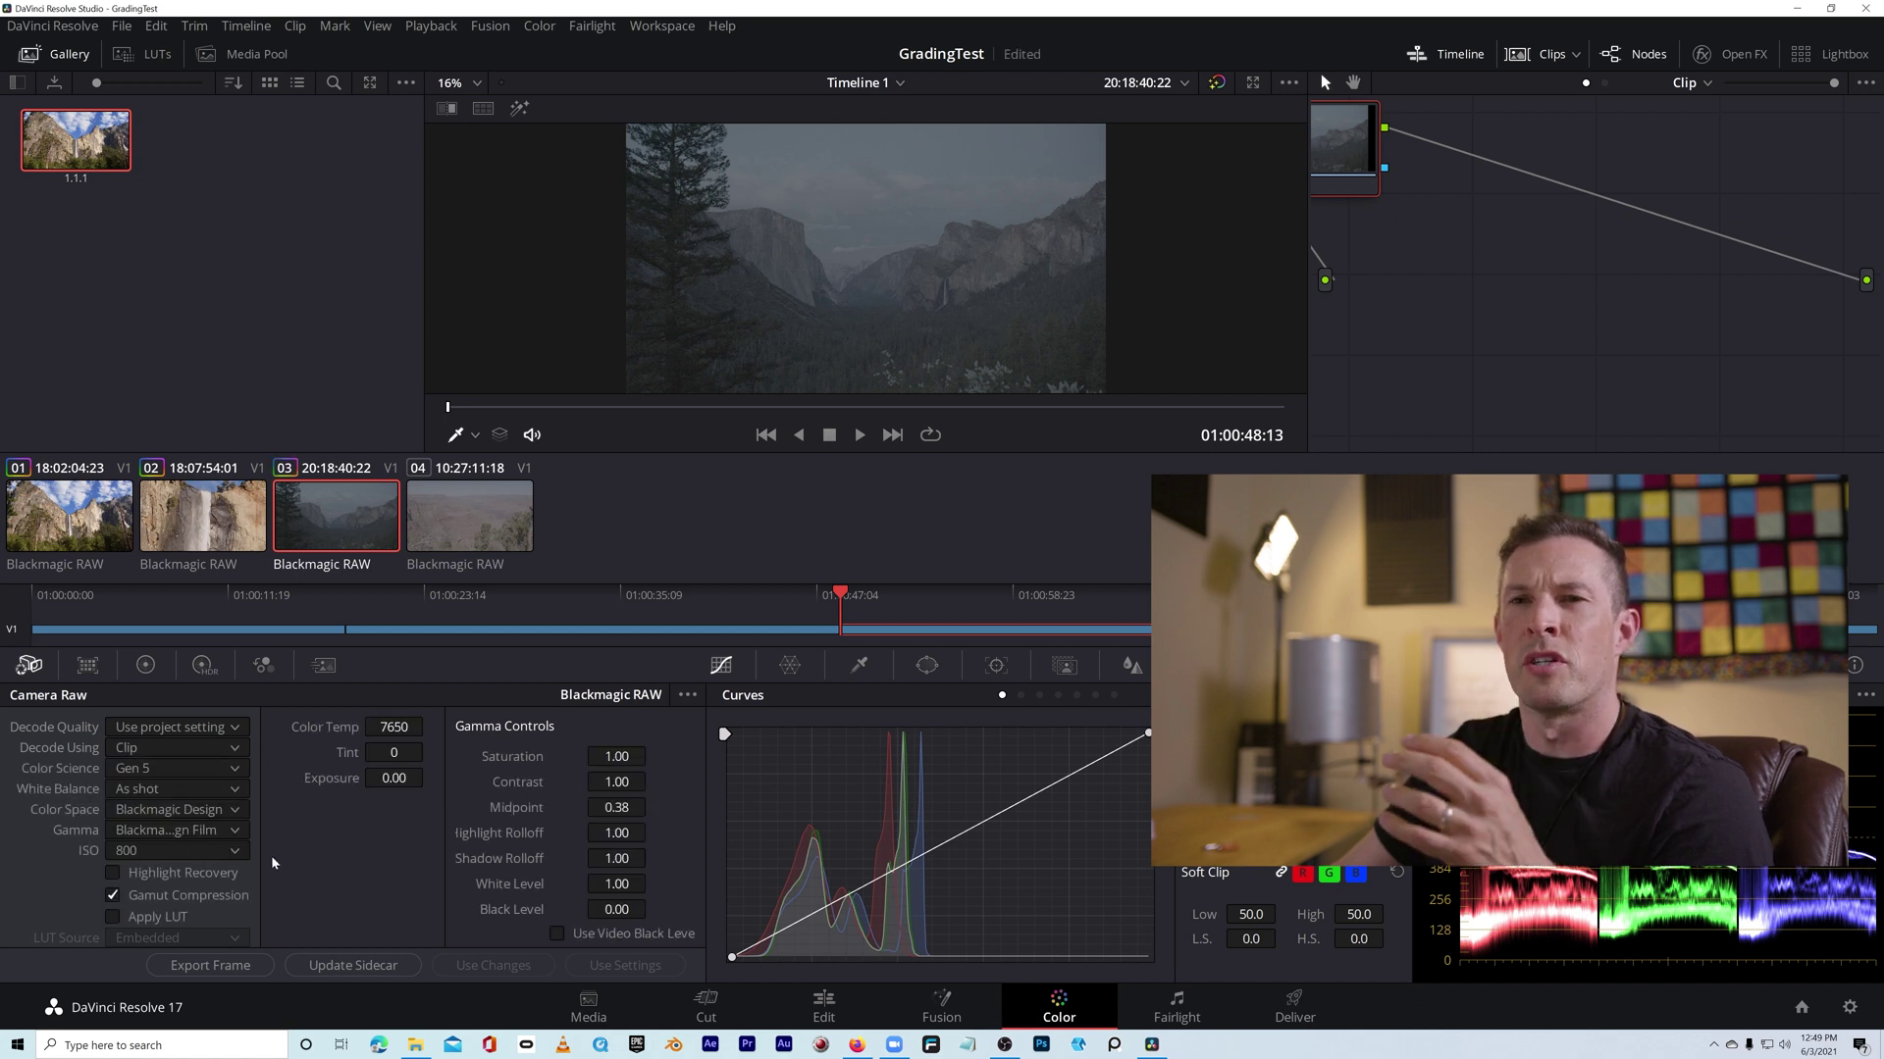
Step: Apply the Blackmagic Gen 5 Film to Extended Video LUT to the third clip's node 01 and reposition the node between input and output
drag(1348, 147, 1509, 198)
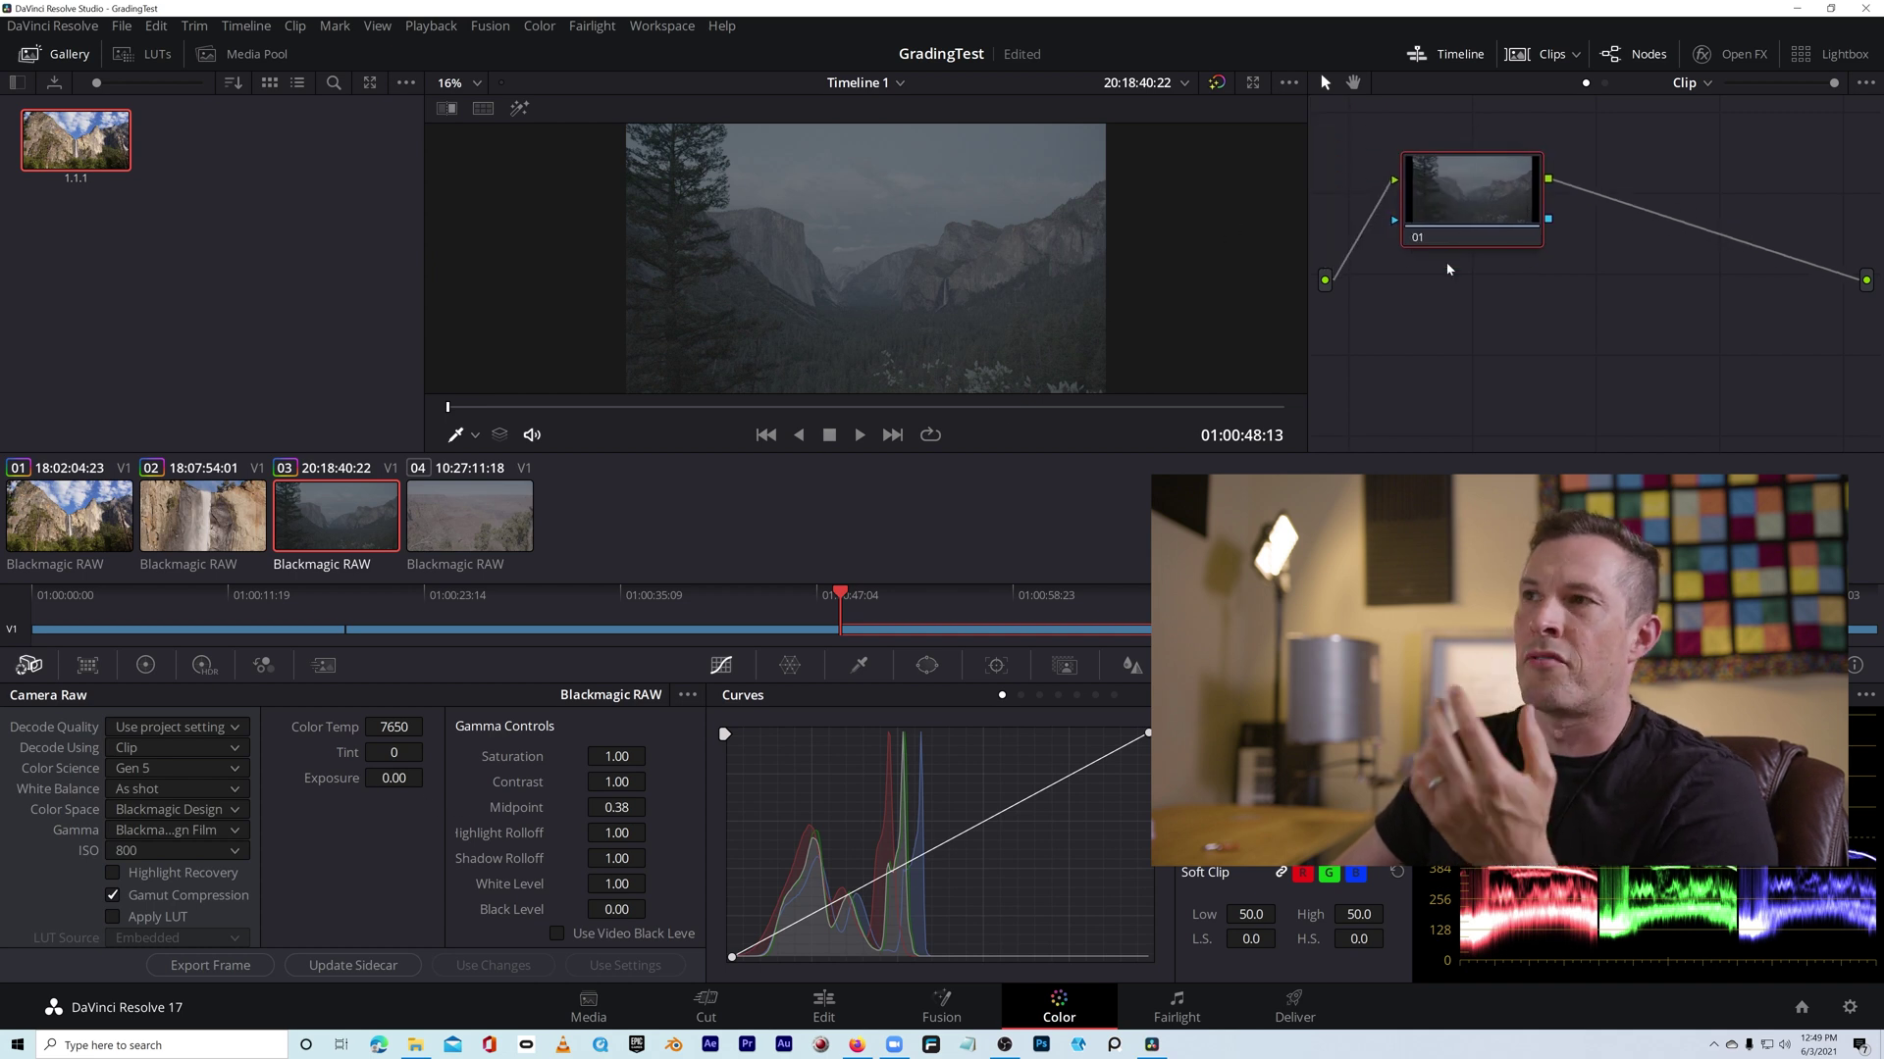
right_click(1474, 197)
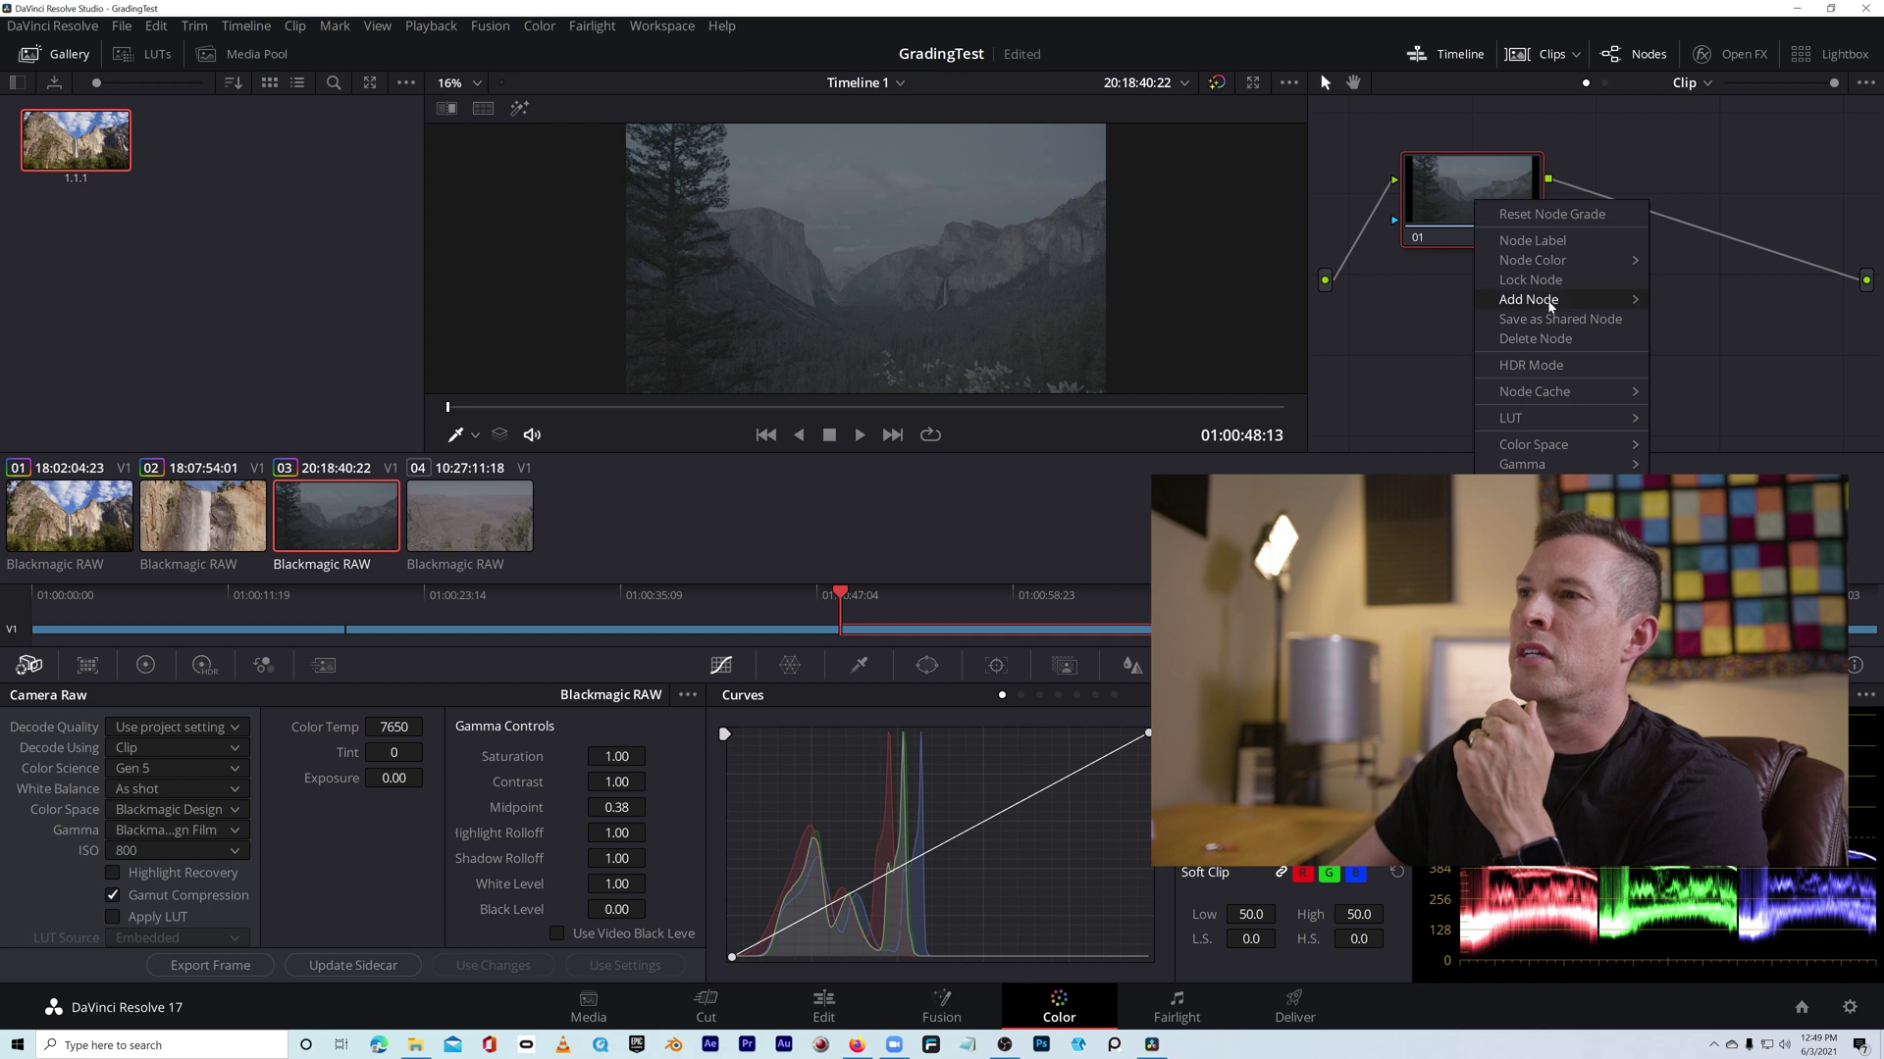
mouse_move(1532, 414)
mouse_move(1342, 503)
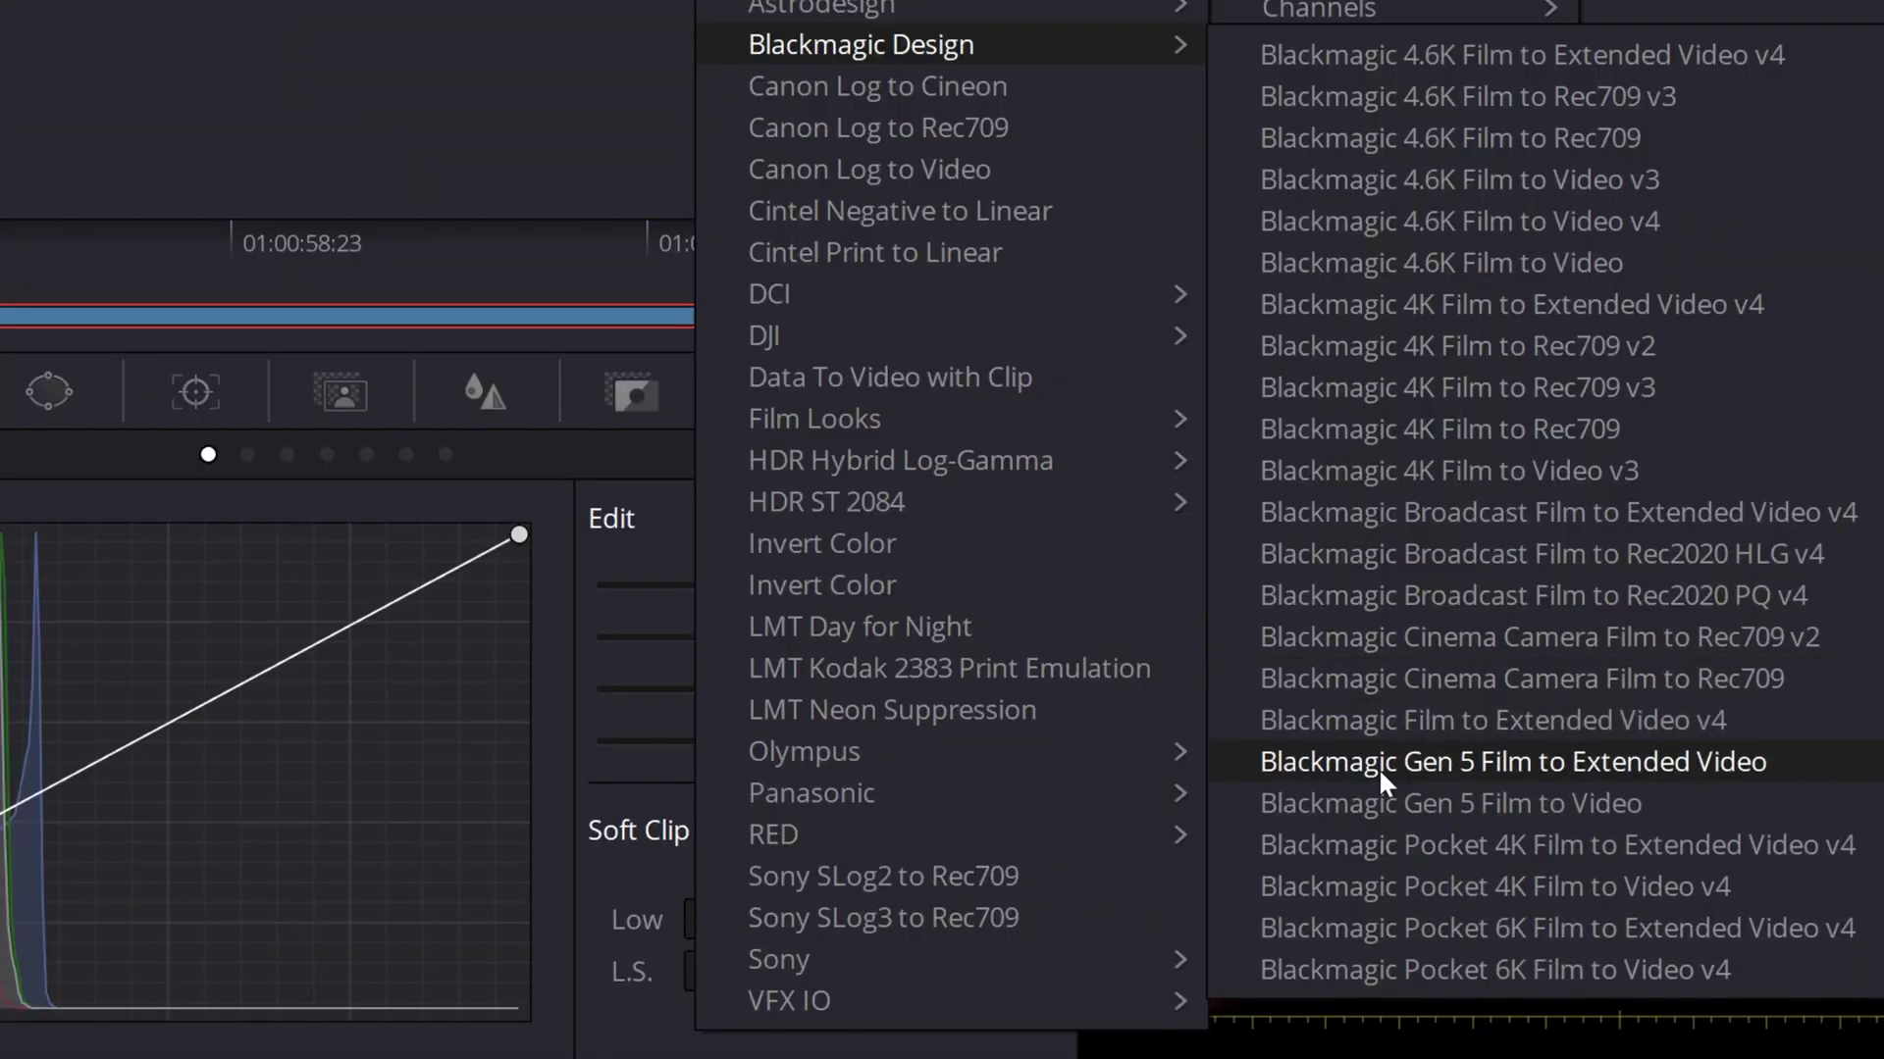
click(1379, 765)
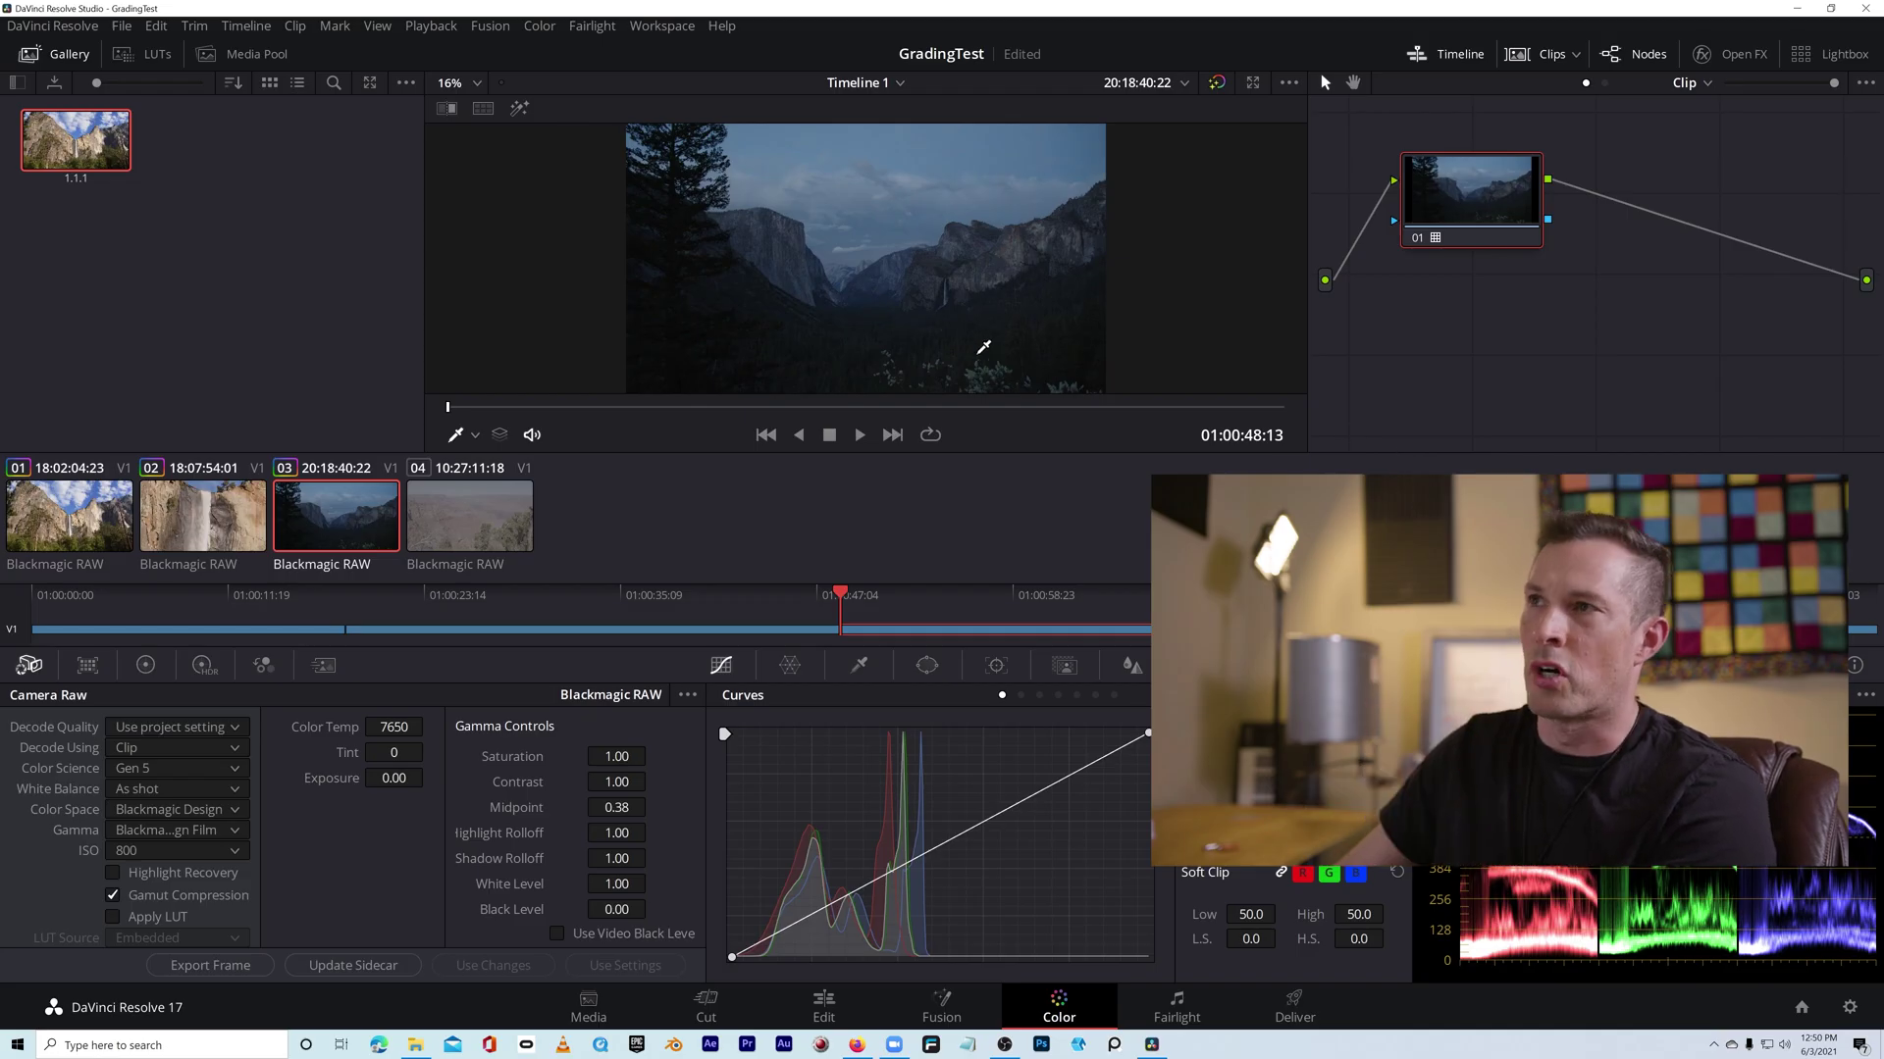
drag(1462, 206, 1499, 282)
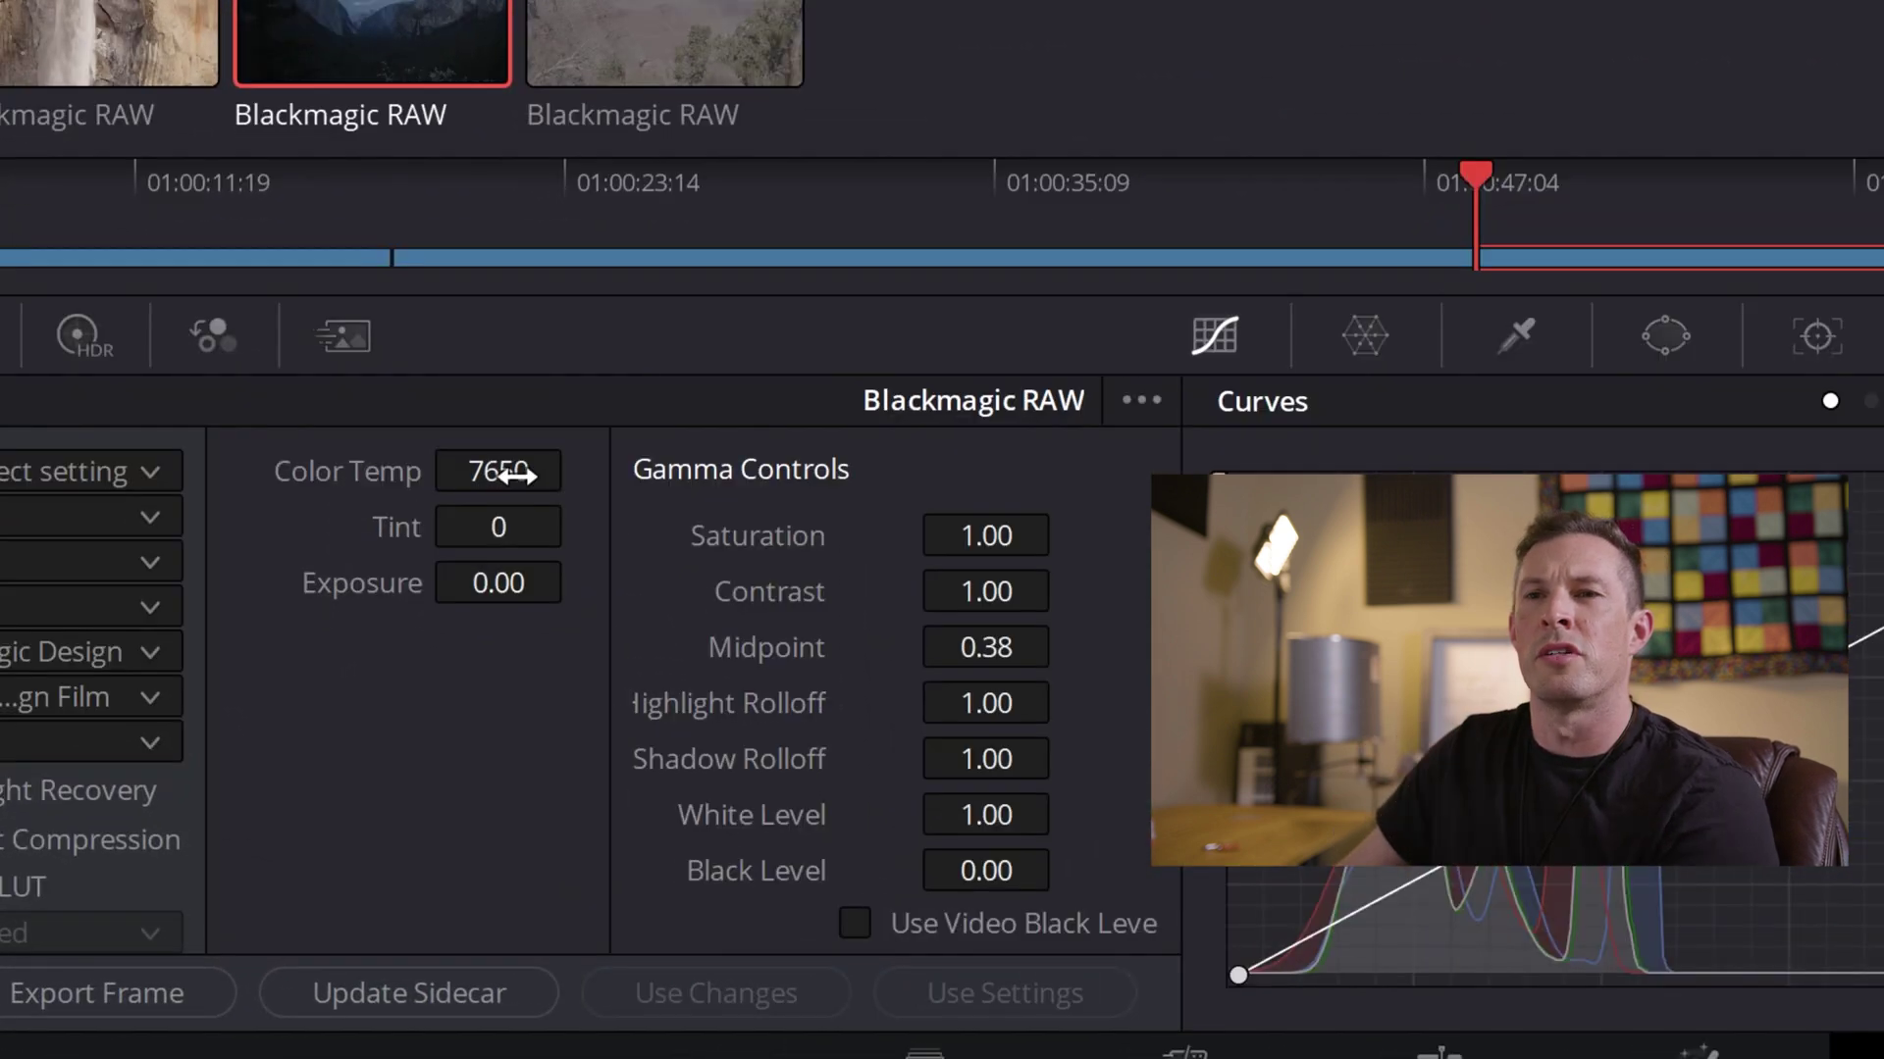
Step: Set the third clip's Camera Raw color temperature to 10161 and check the image full screen
drag(498, 470, 593, 471)
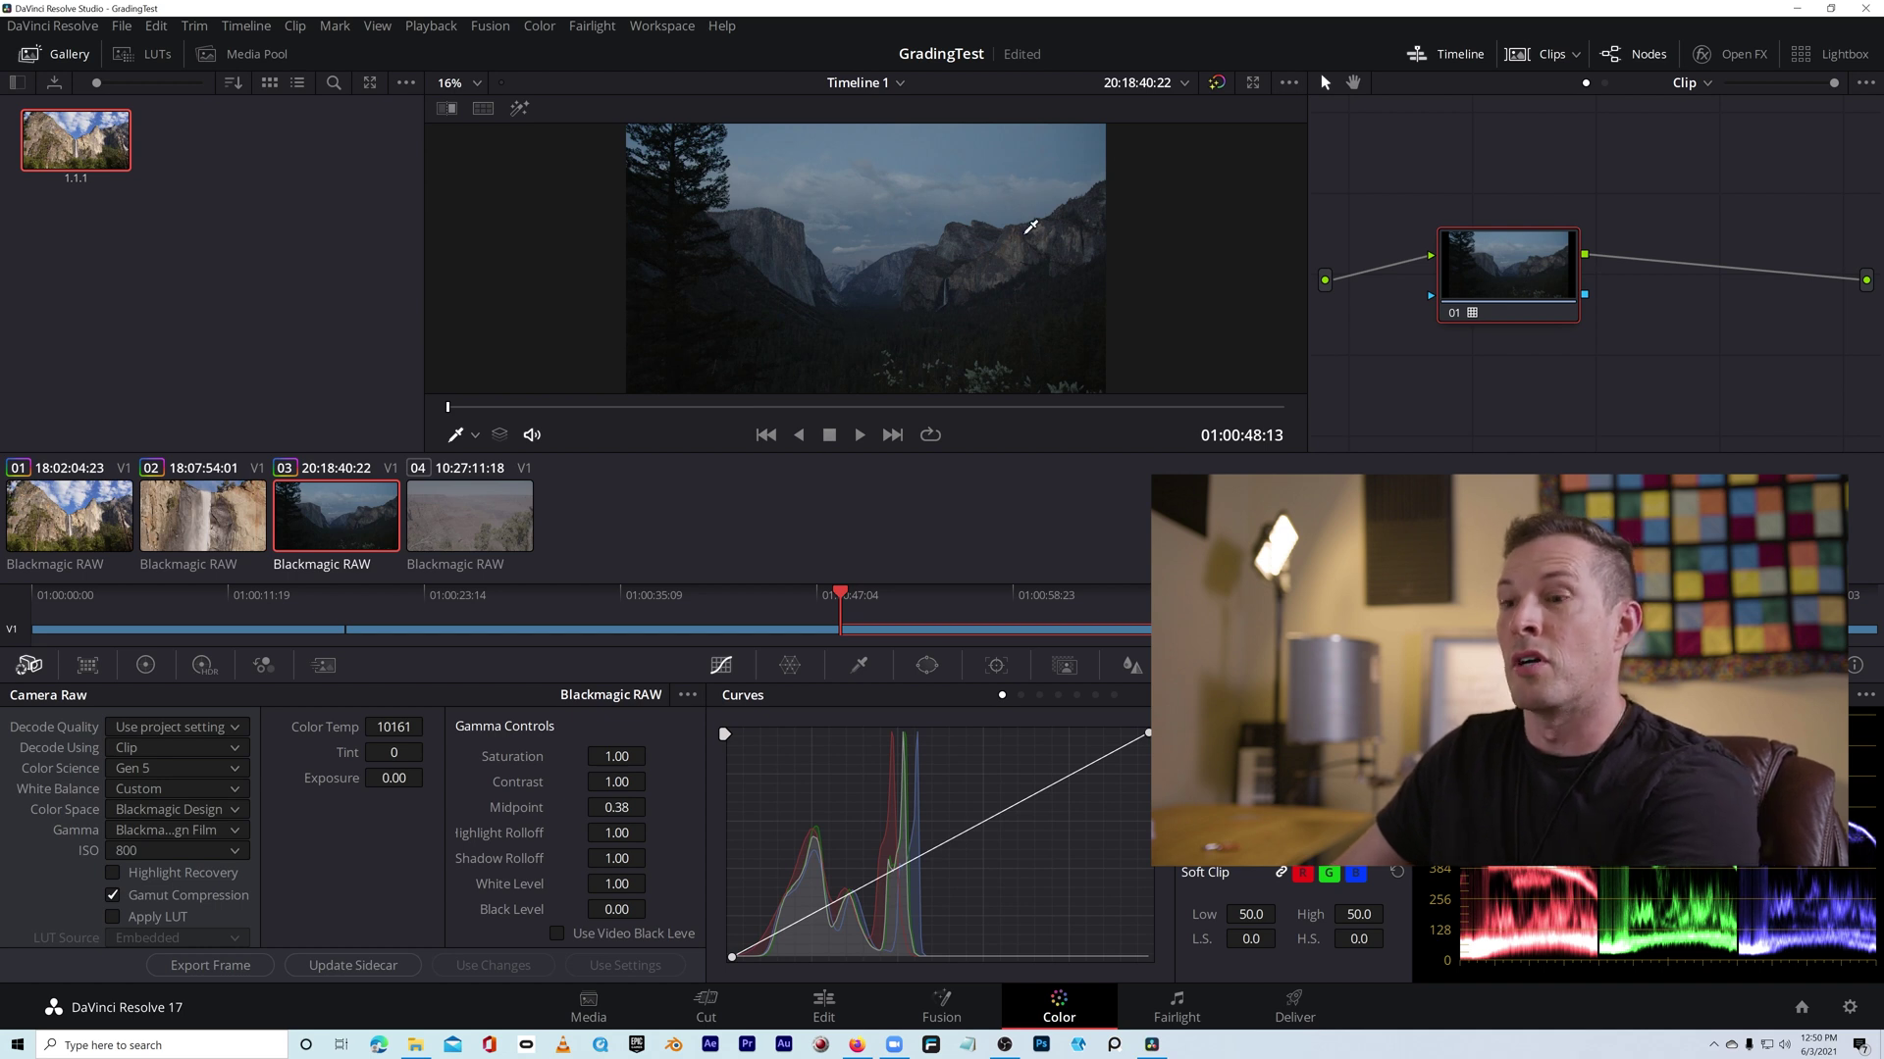
key(ctrl+f)
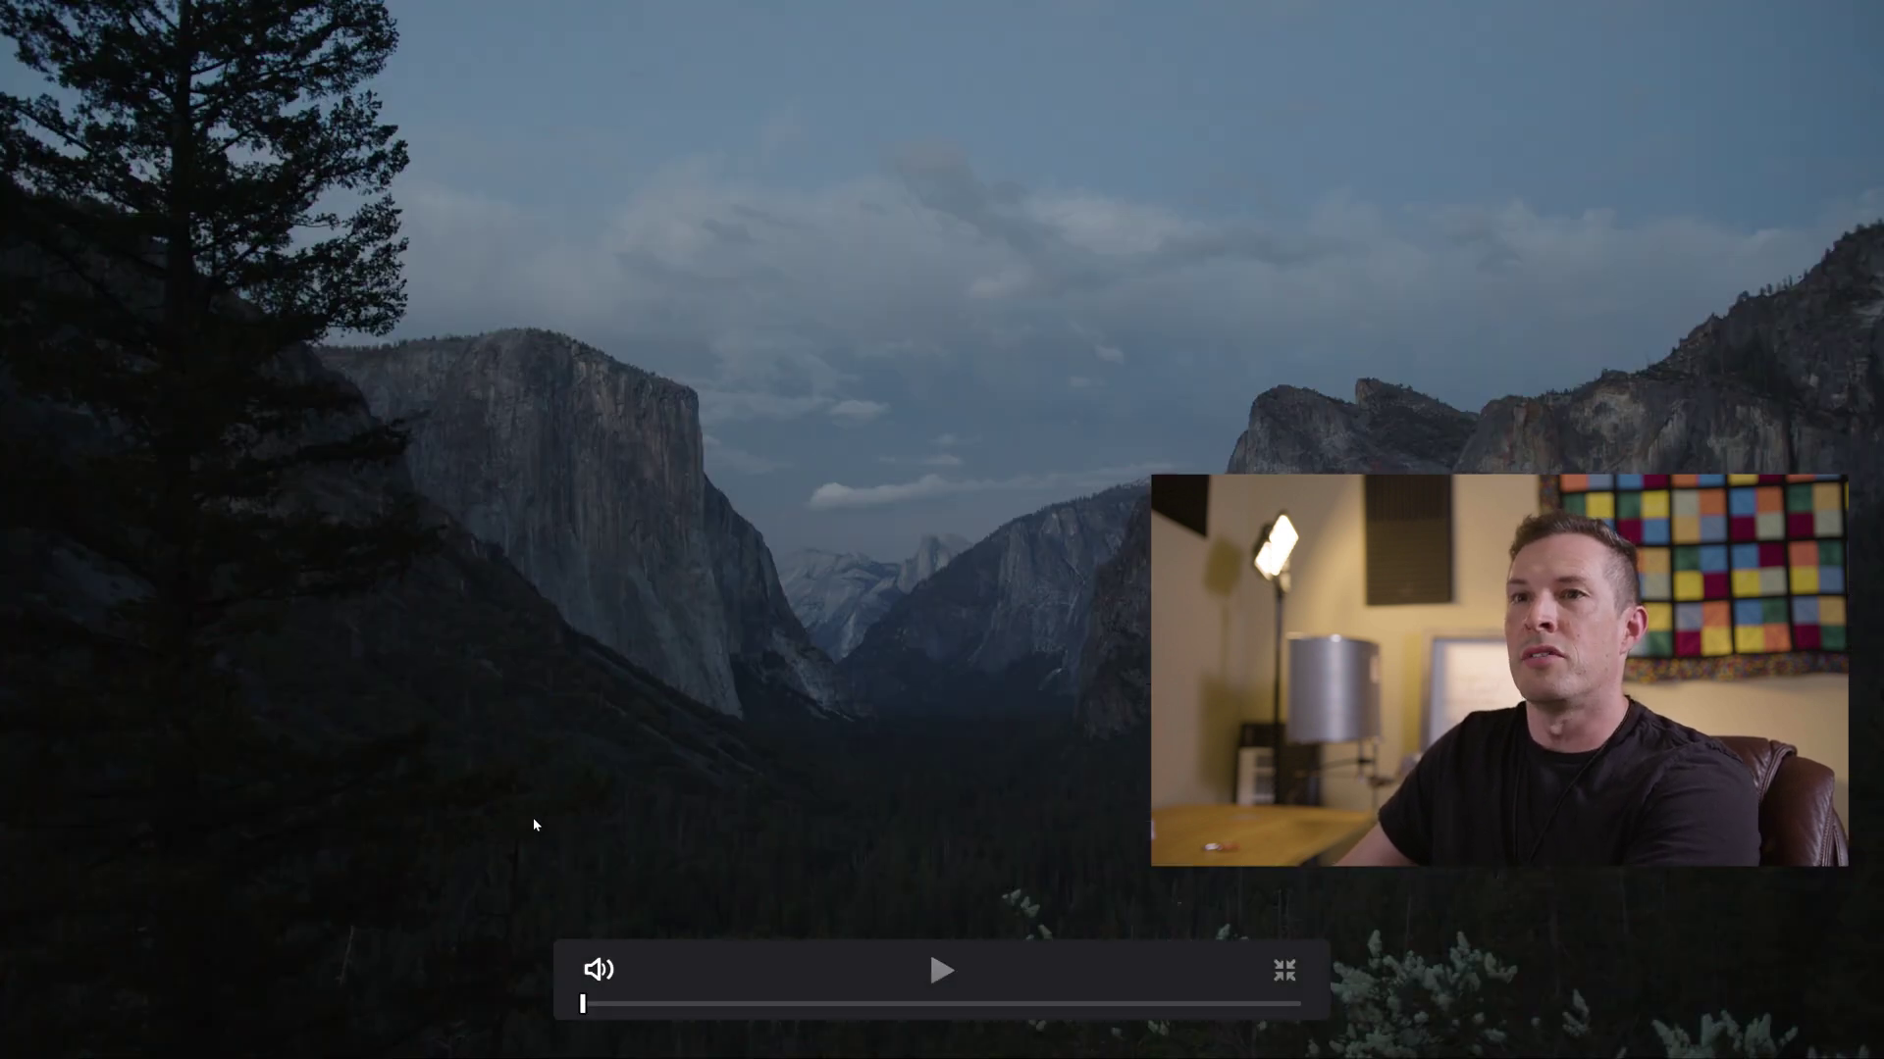
key(Escape)
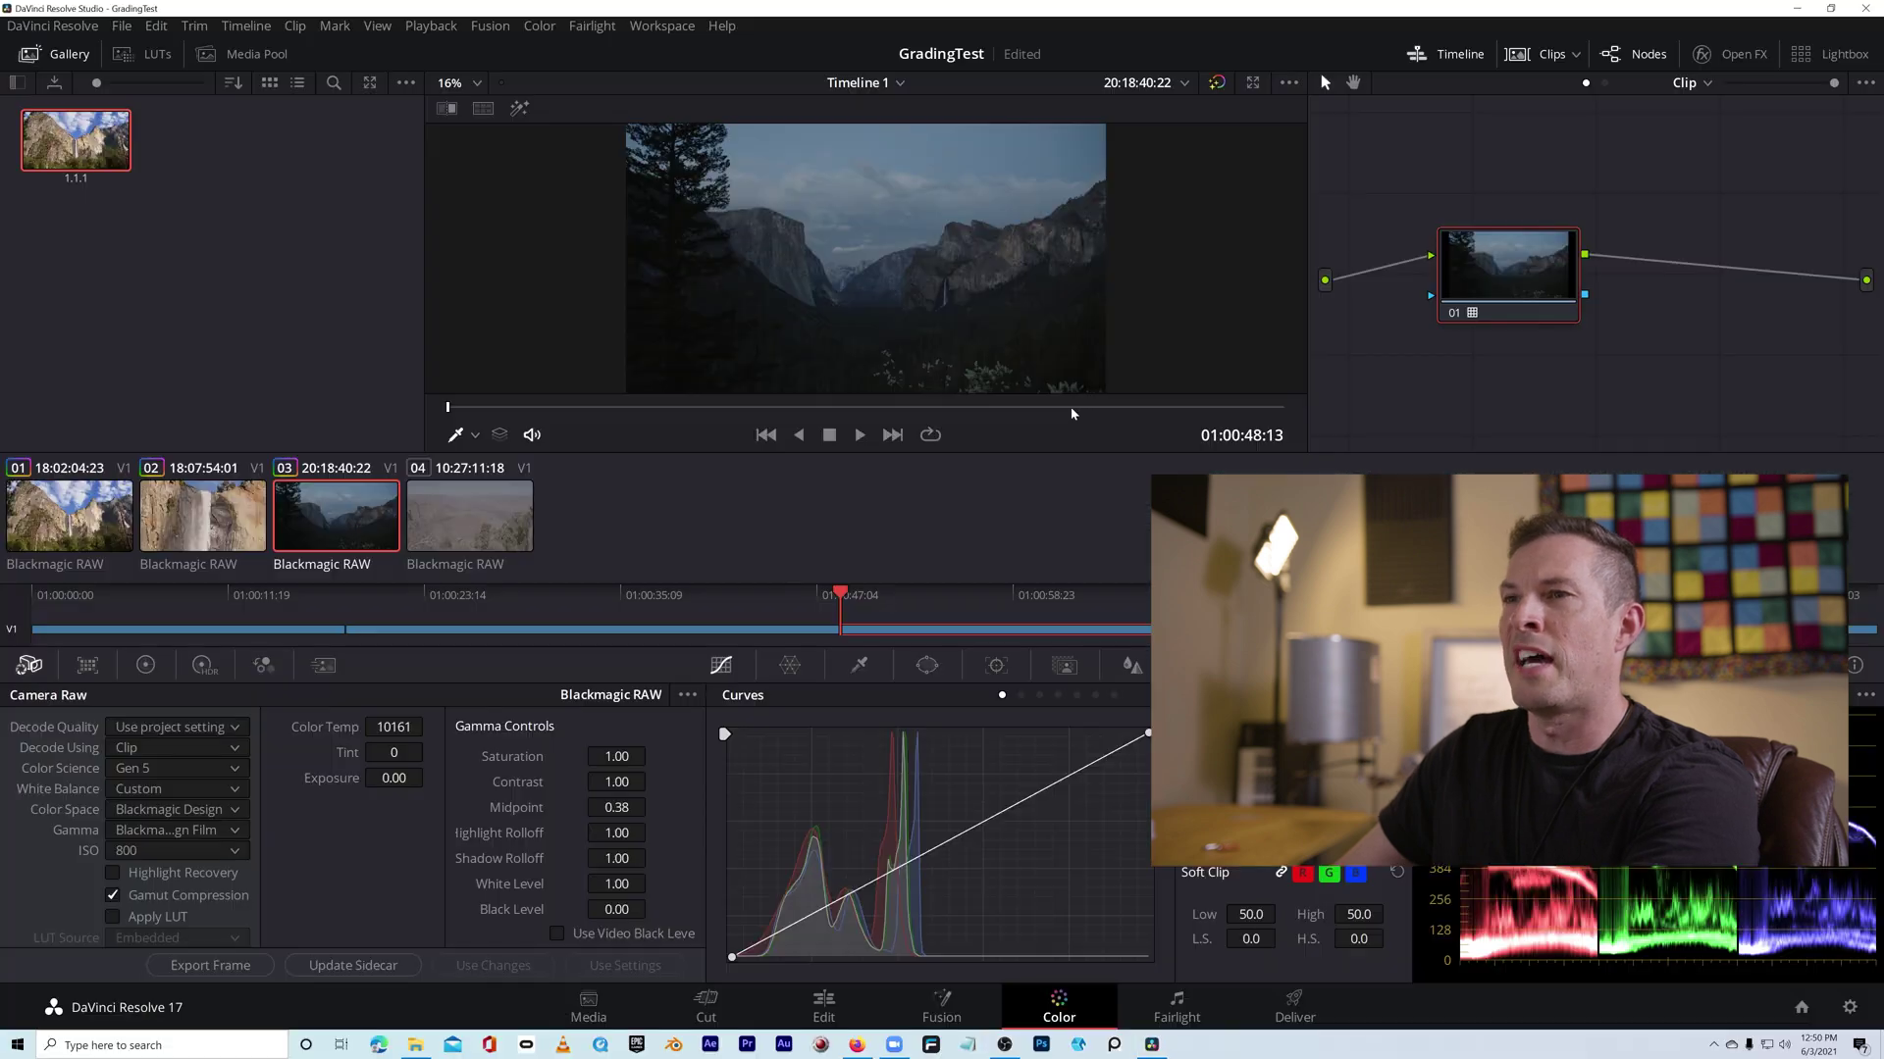
Step: Add a serial node after the third clip's LUT node
right_click(1547, 257)
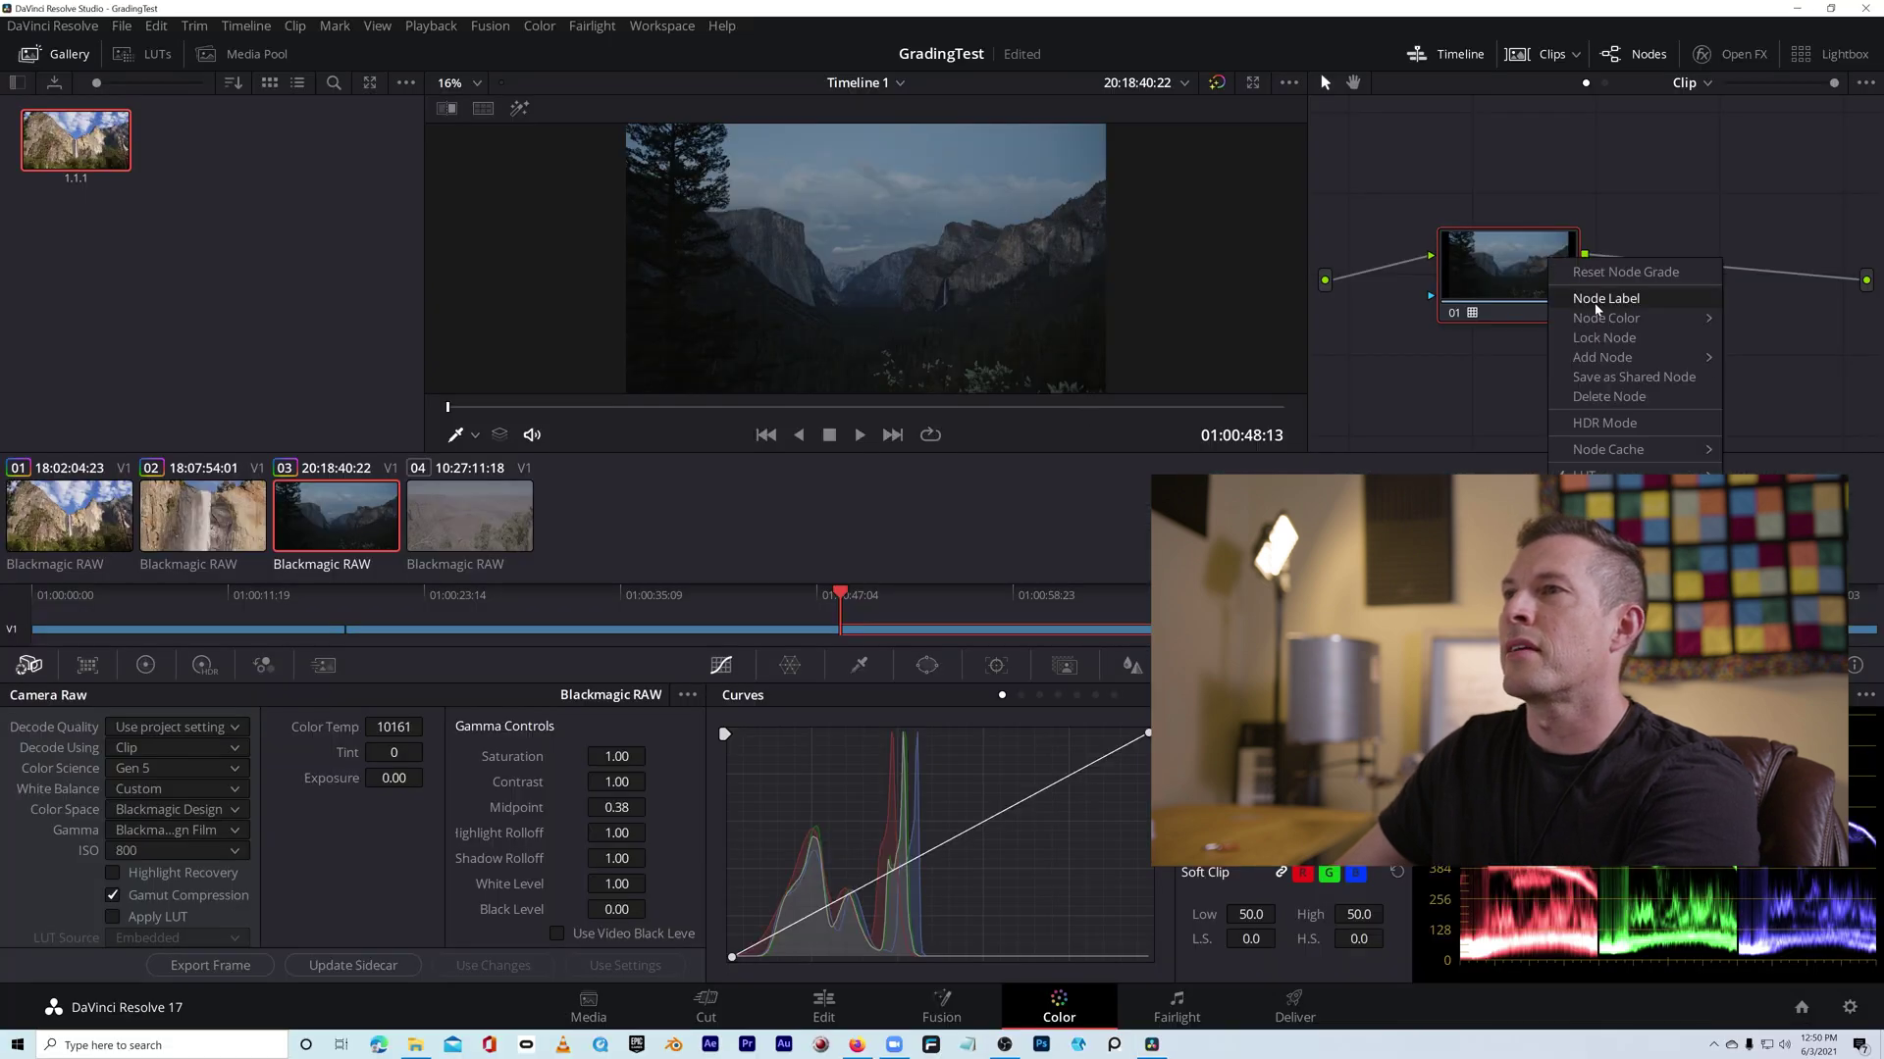
mouse_move(1599, 355)
click(1765, 359)
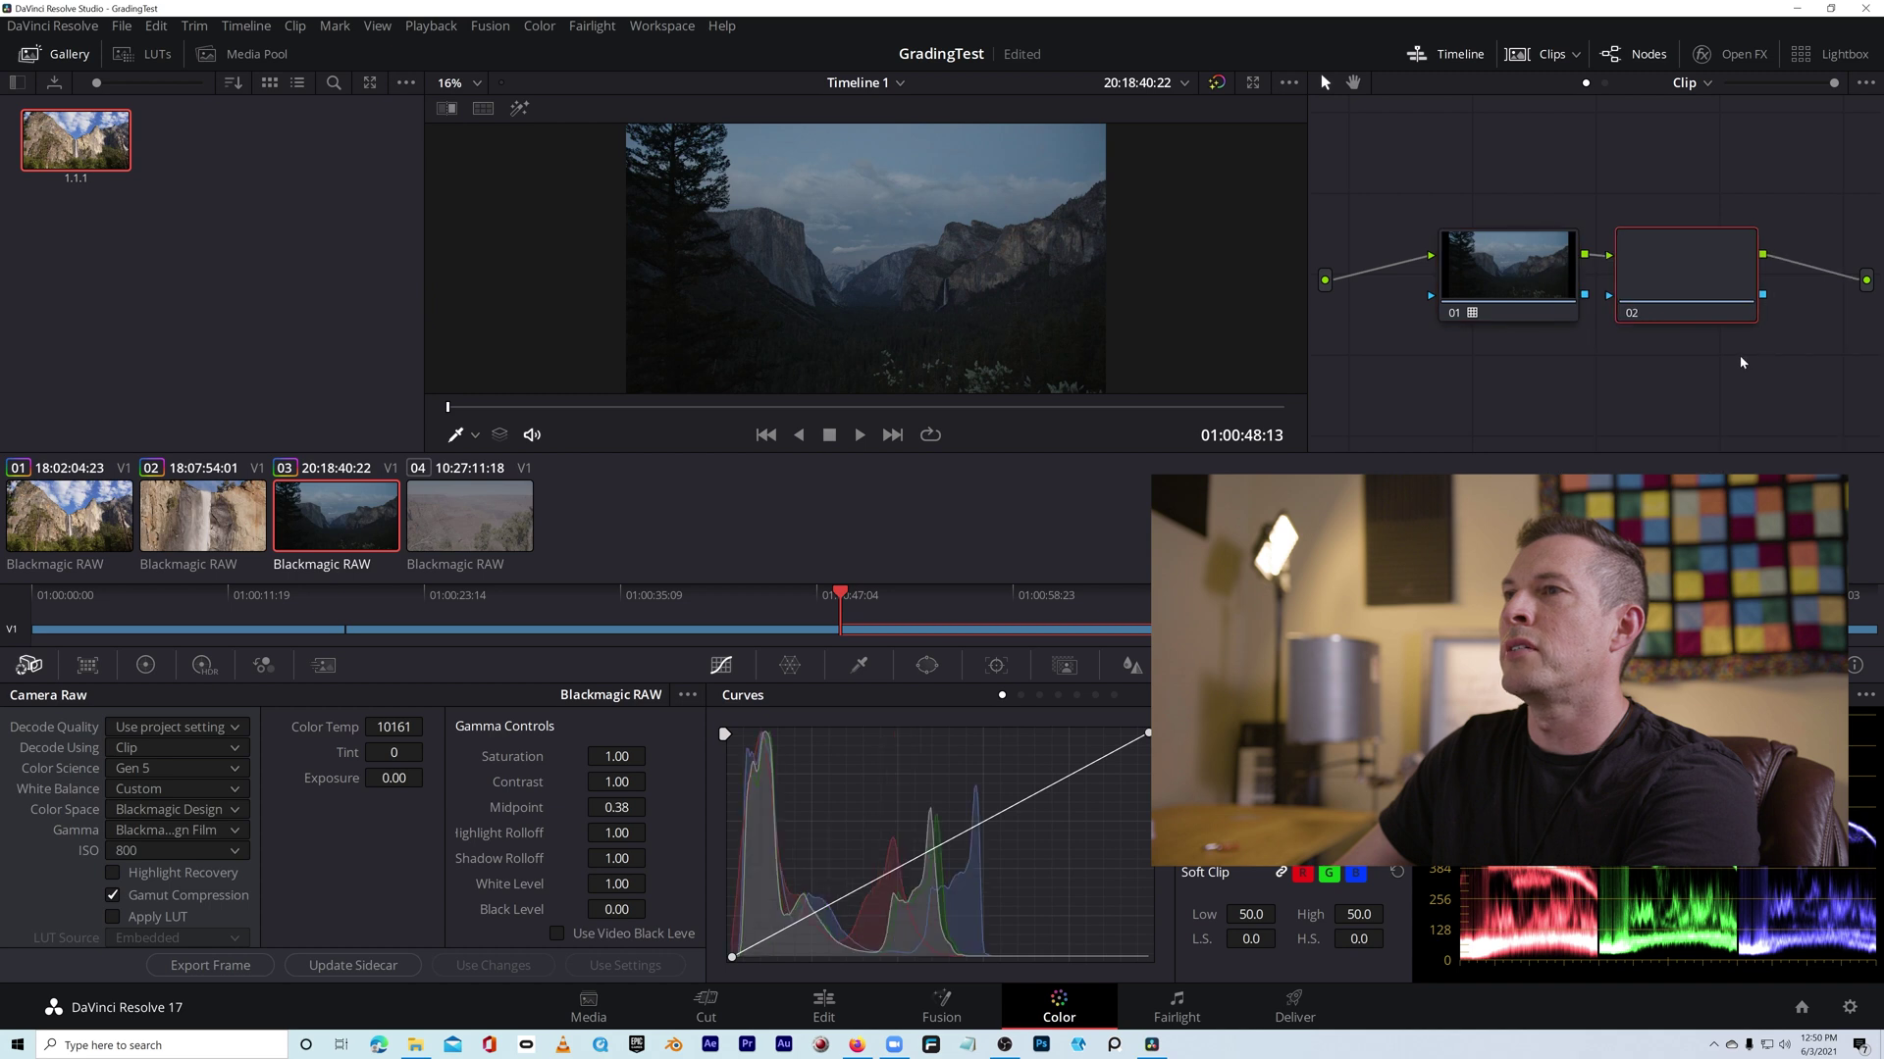
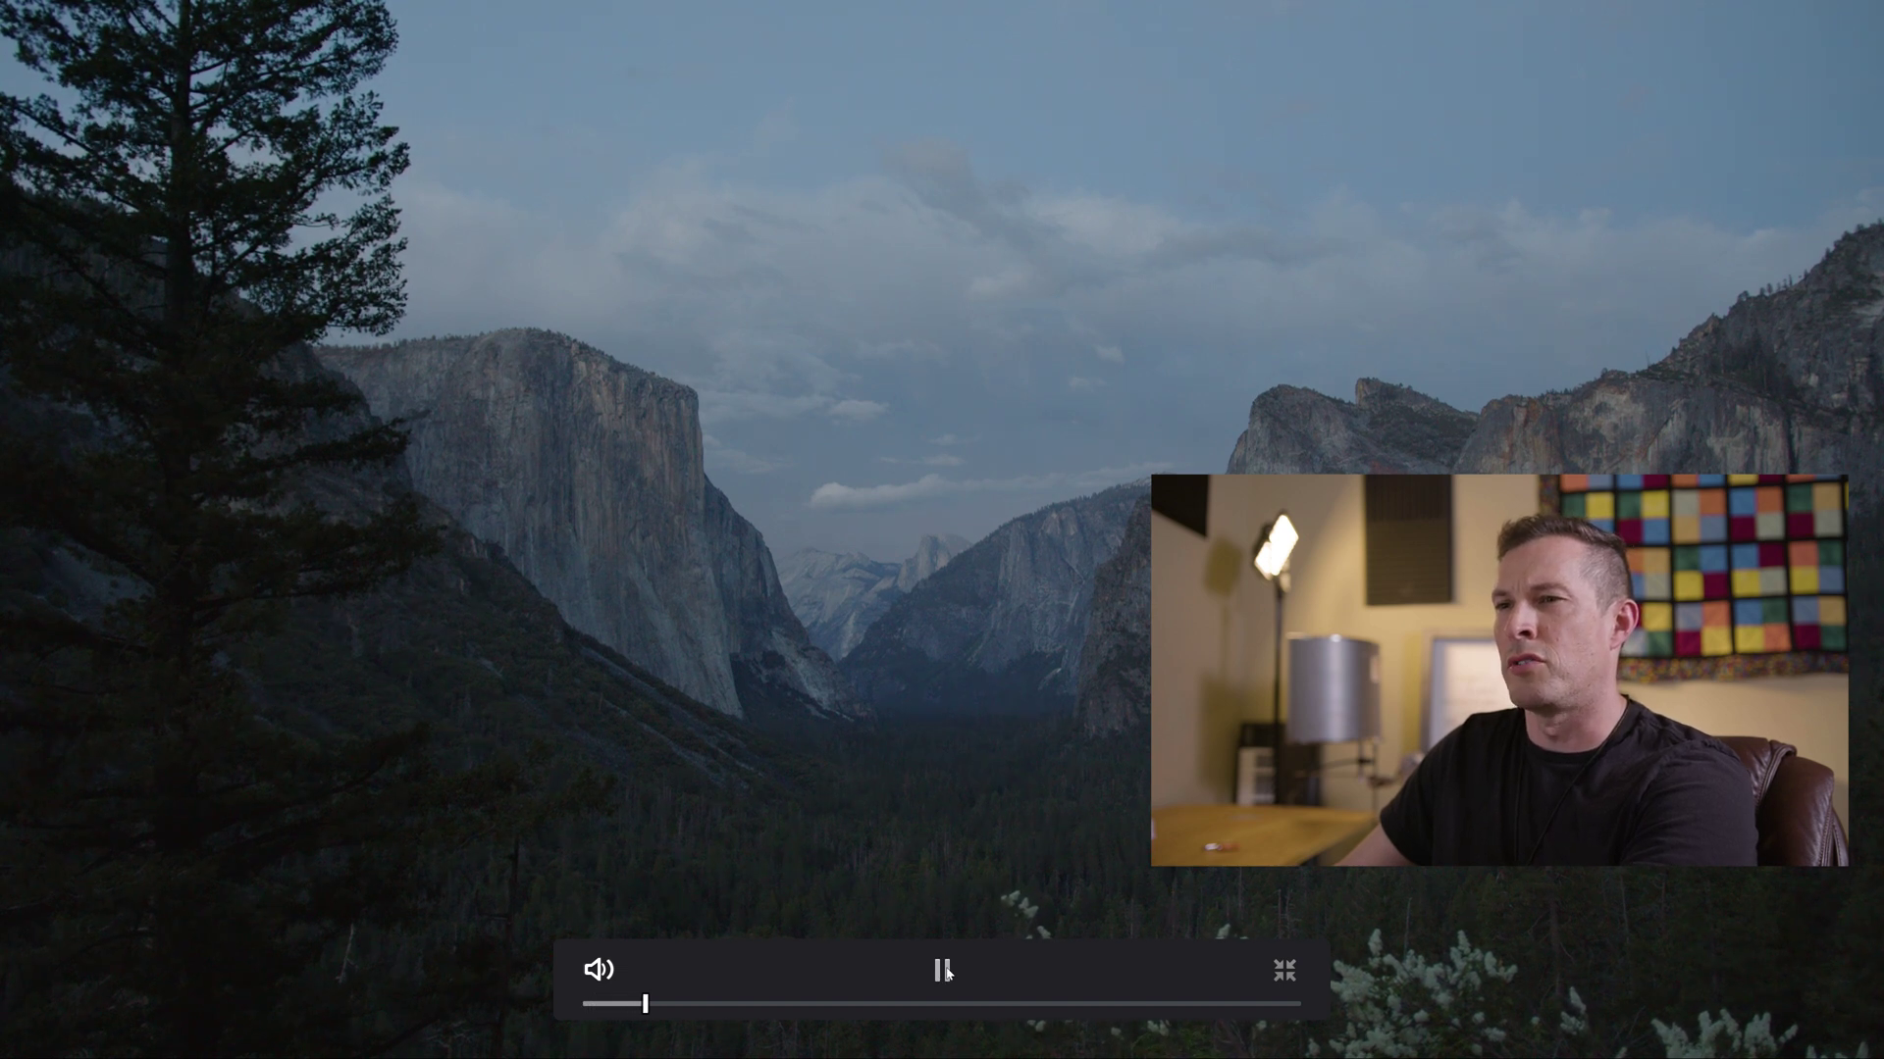
Step: Stop the full-screen playback, move node 03 into line after node 02, and add a serial node after it
click(941, 972)
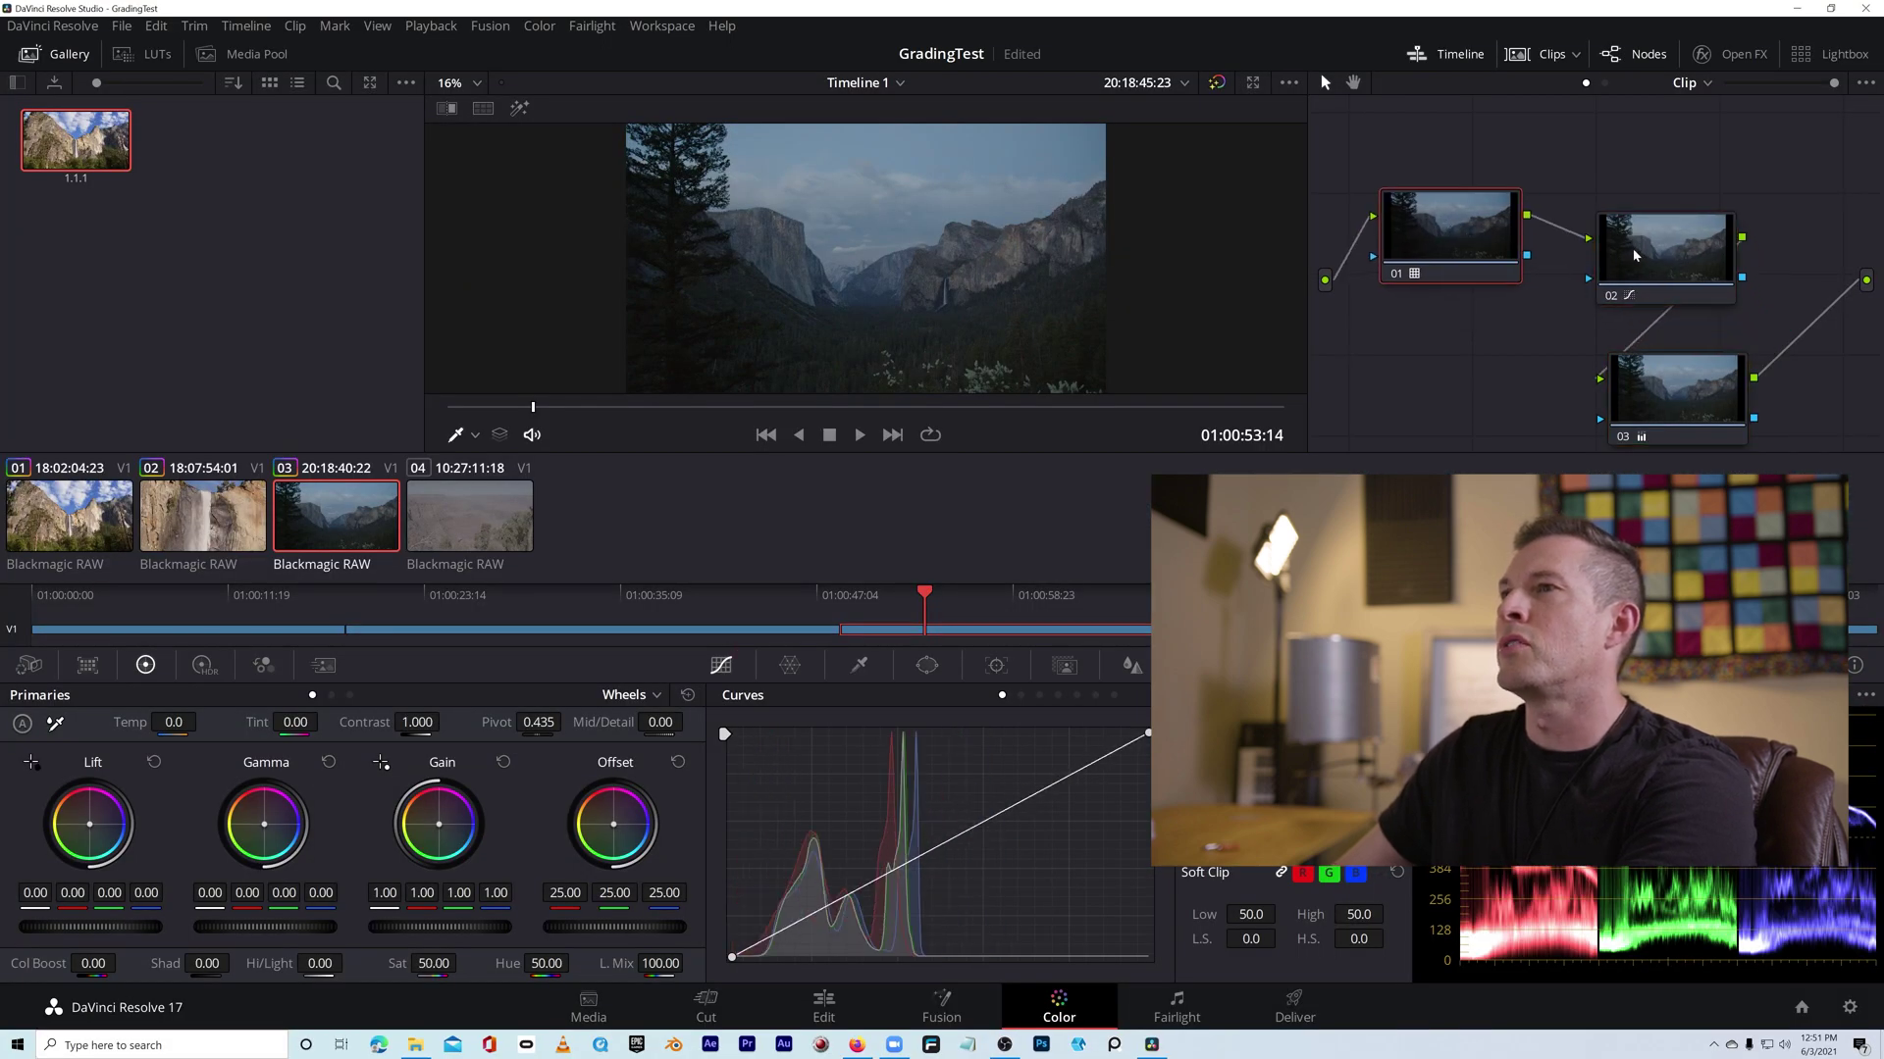
drag(1683, 379, 1803, 216)
right_click(1803, 218)
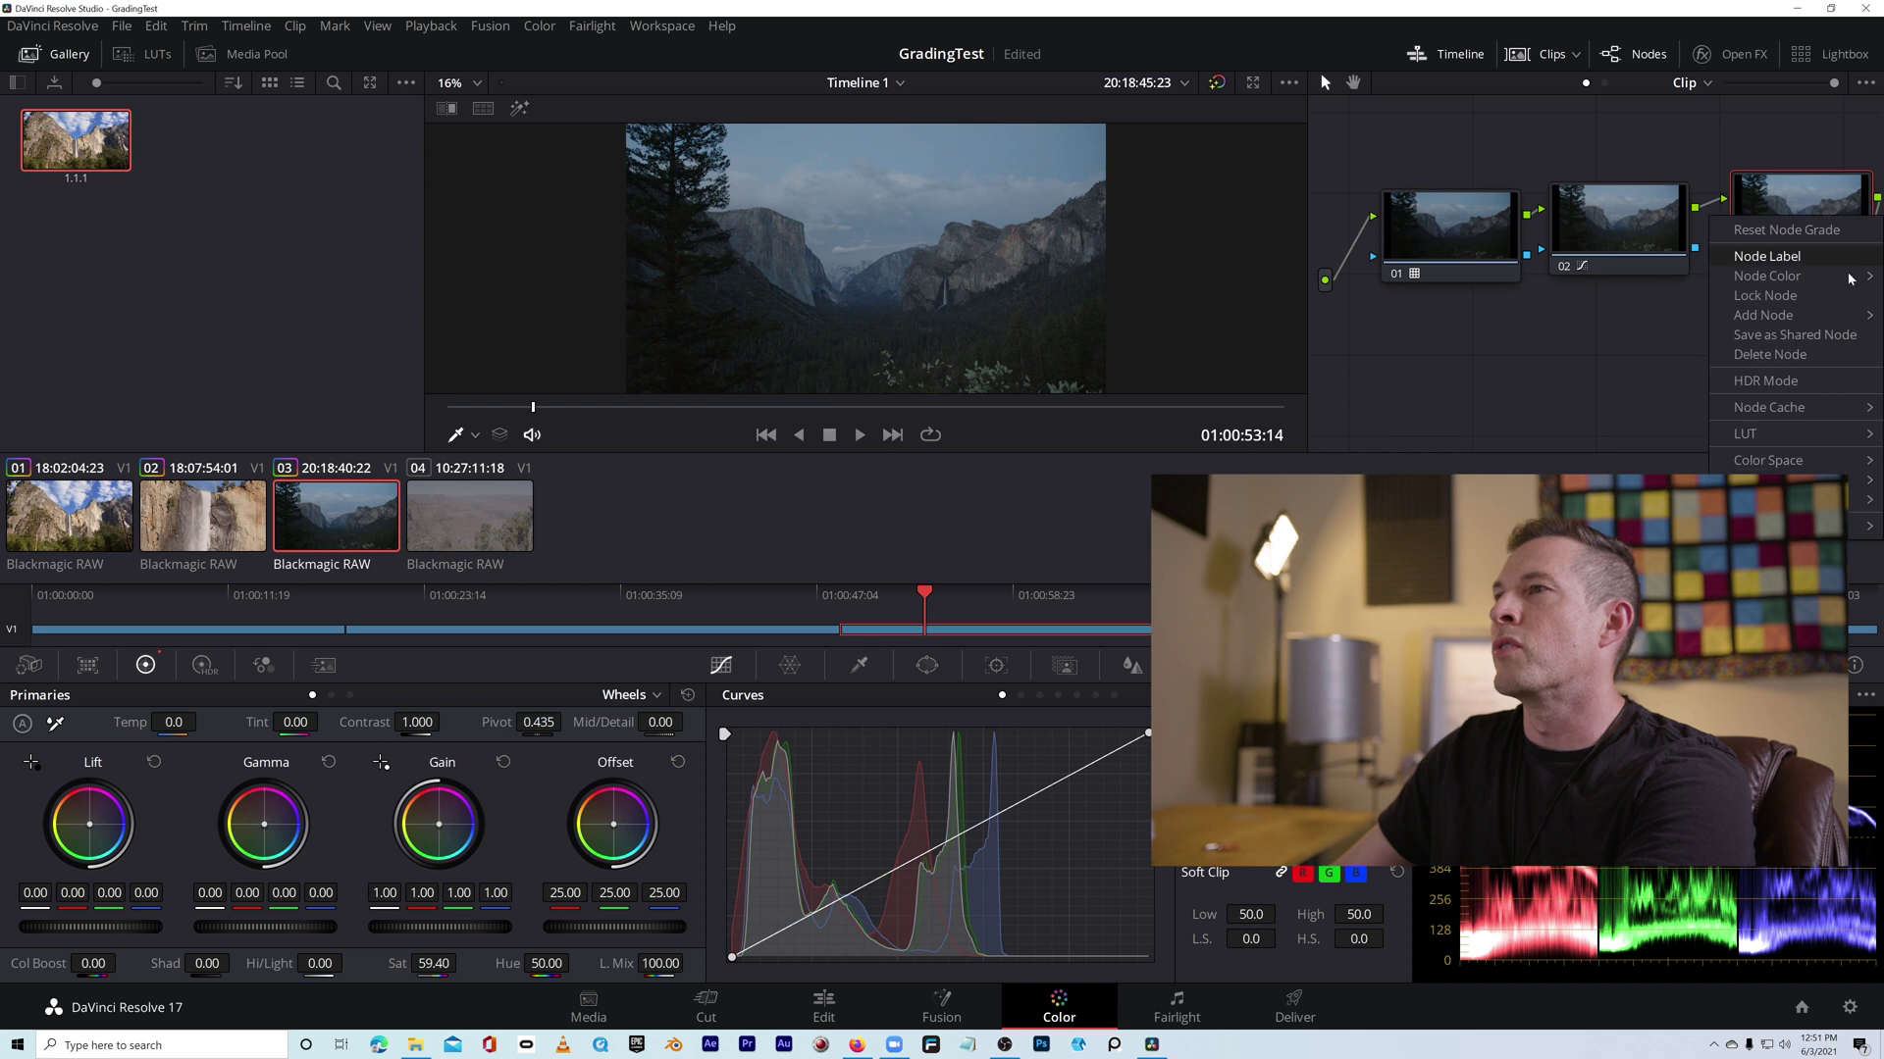
mouse_move(1766, 315)
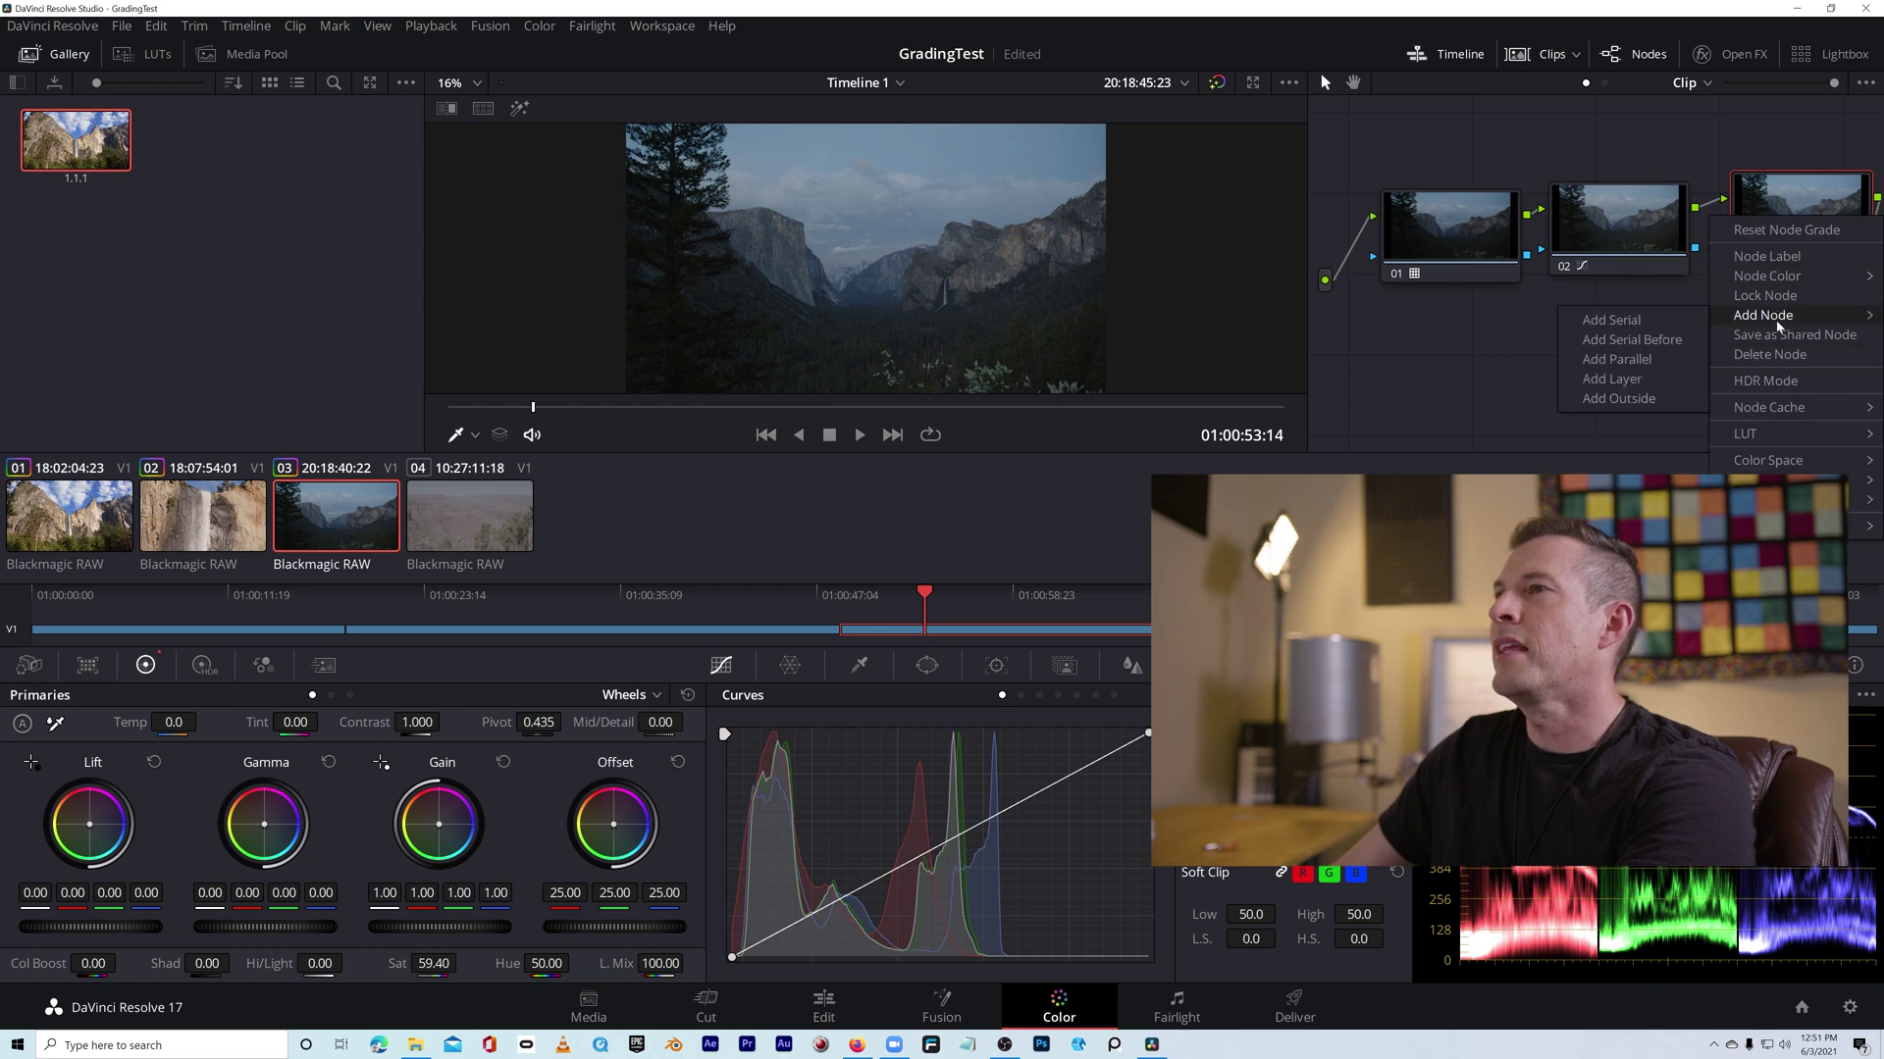
click(1614, 320)
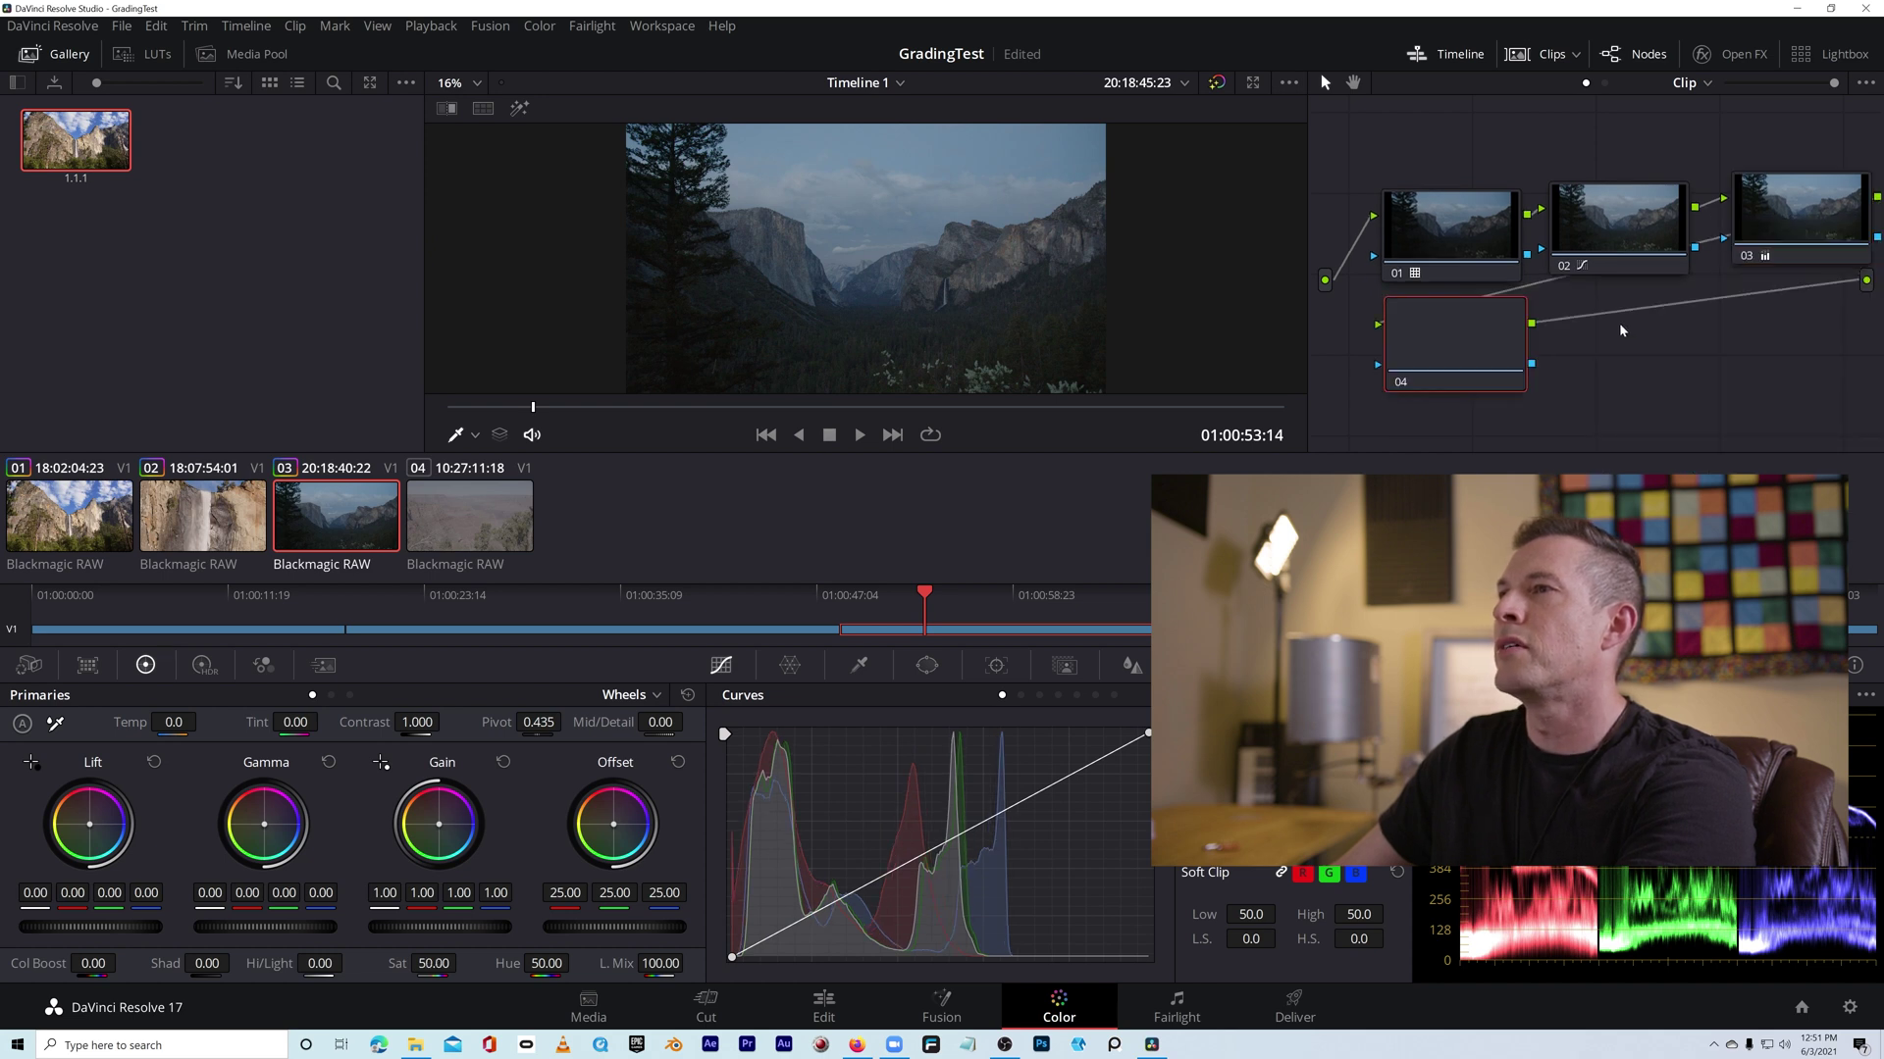
Step: Place node 04 below node 01 and label it "noise reduction"
drag(1462, 372, 1464, 379)
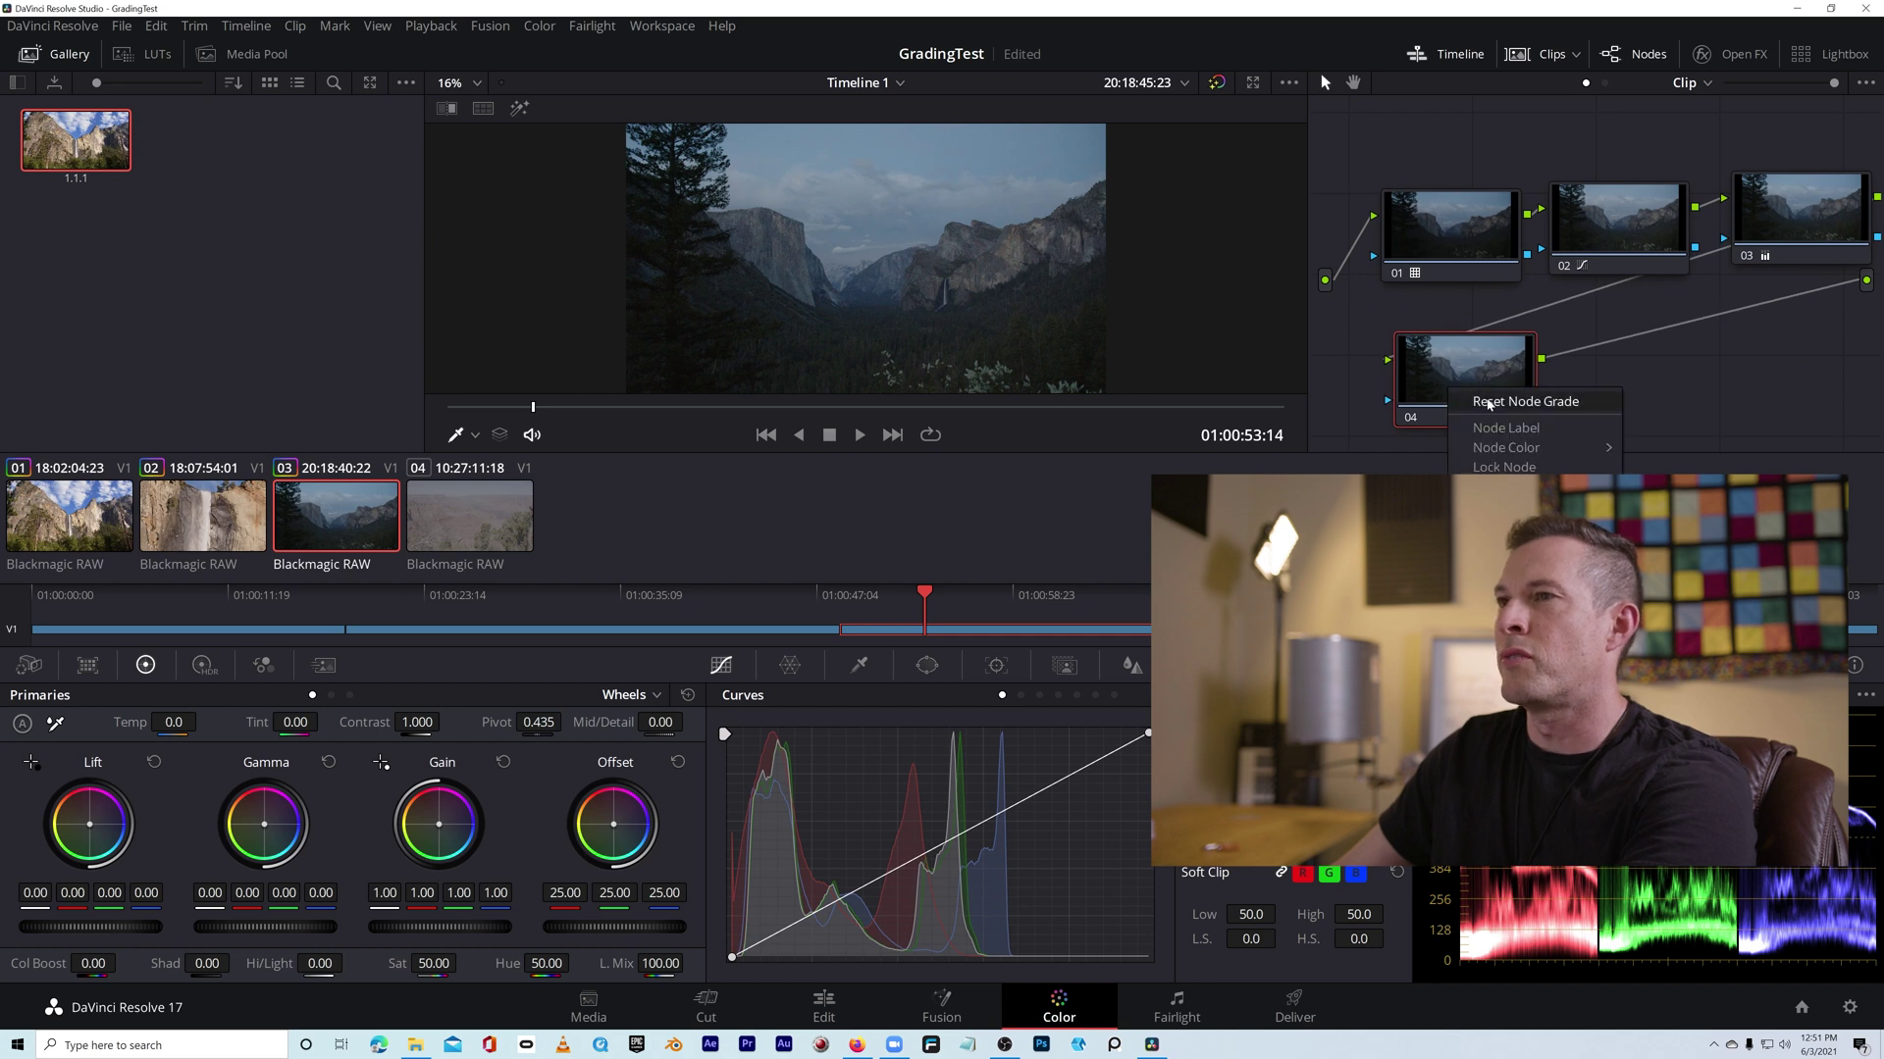
text(noise reducti)
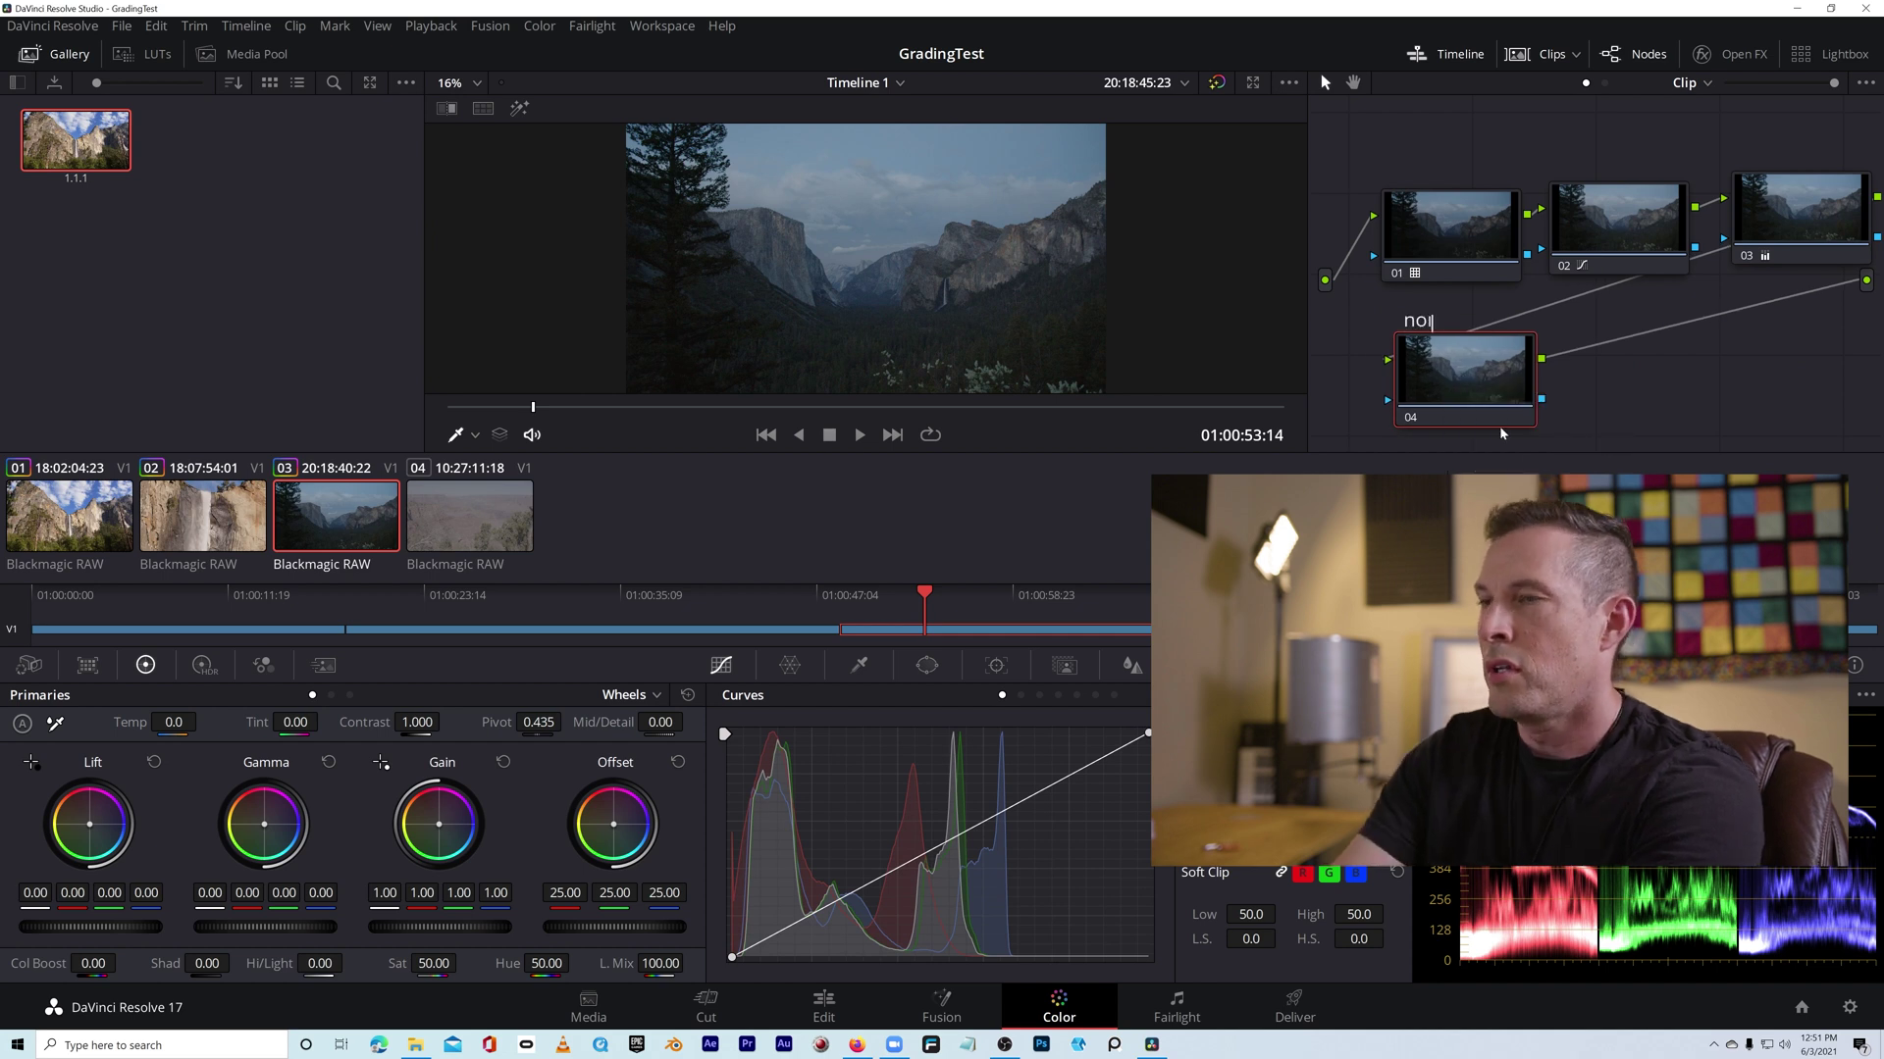
text(on)
key(Return)
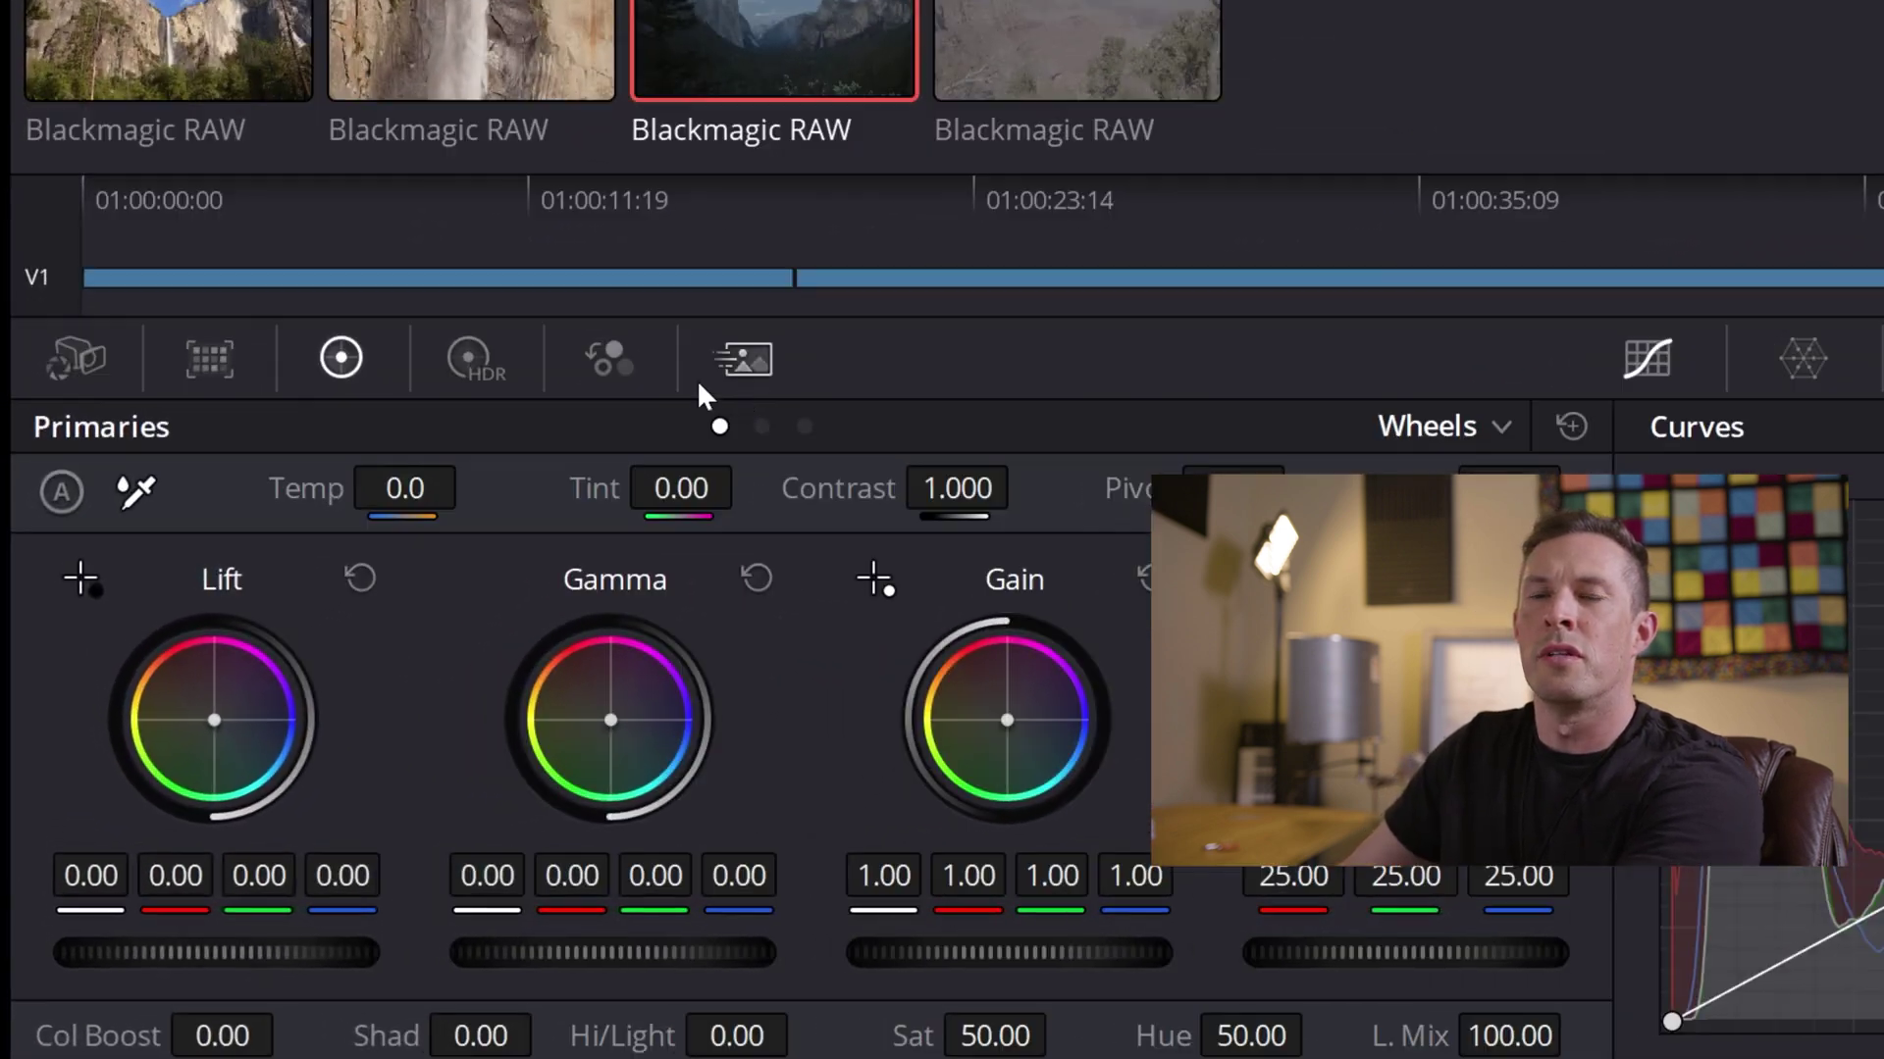
Step: Apply temporal noise reduction over 3 frames with luma and chroma thresholds of 15.6, and check the image full screen
click(563, 506)
click(324, 545)
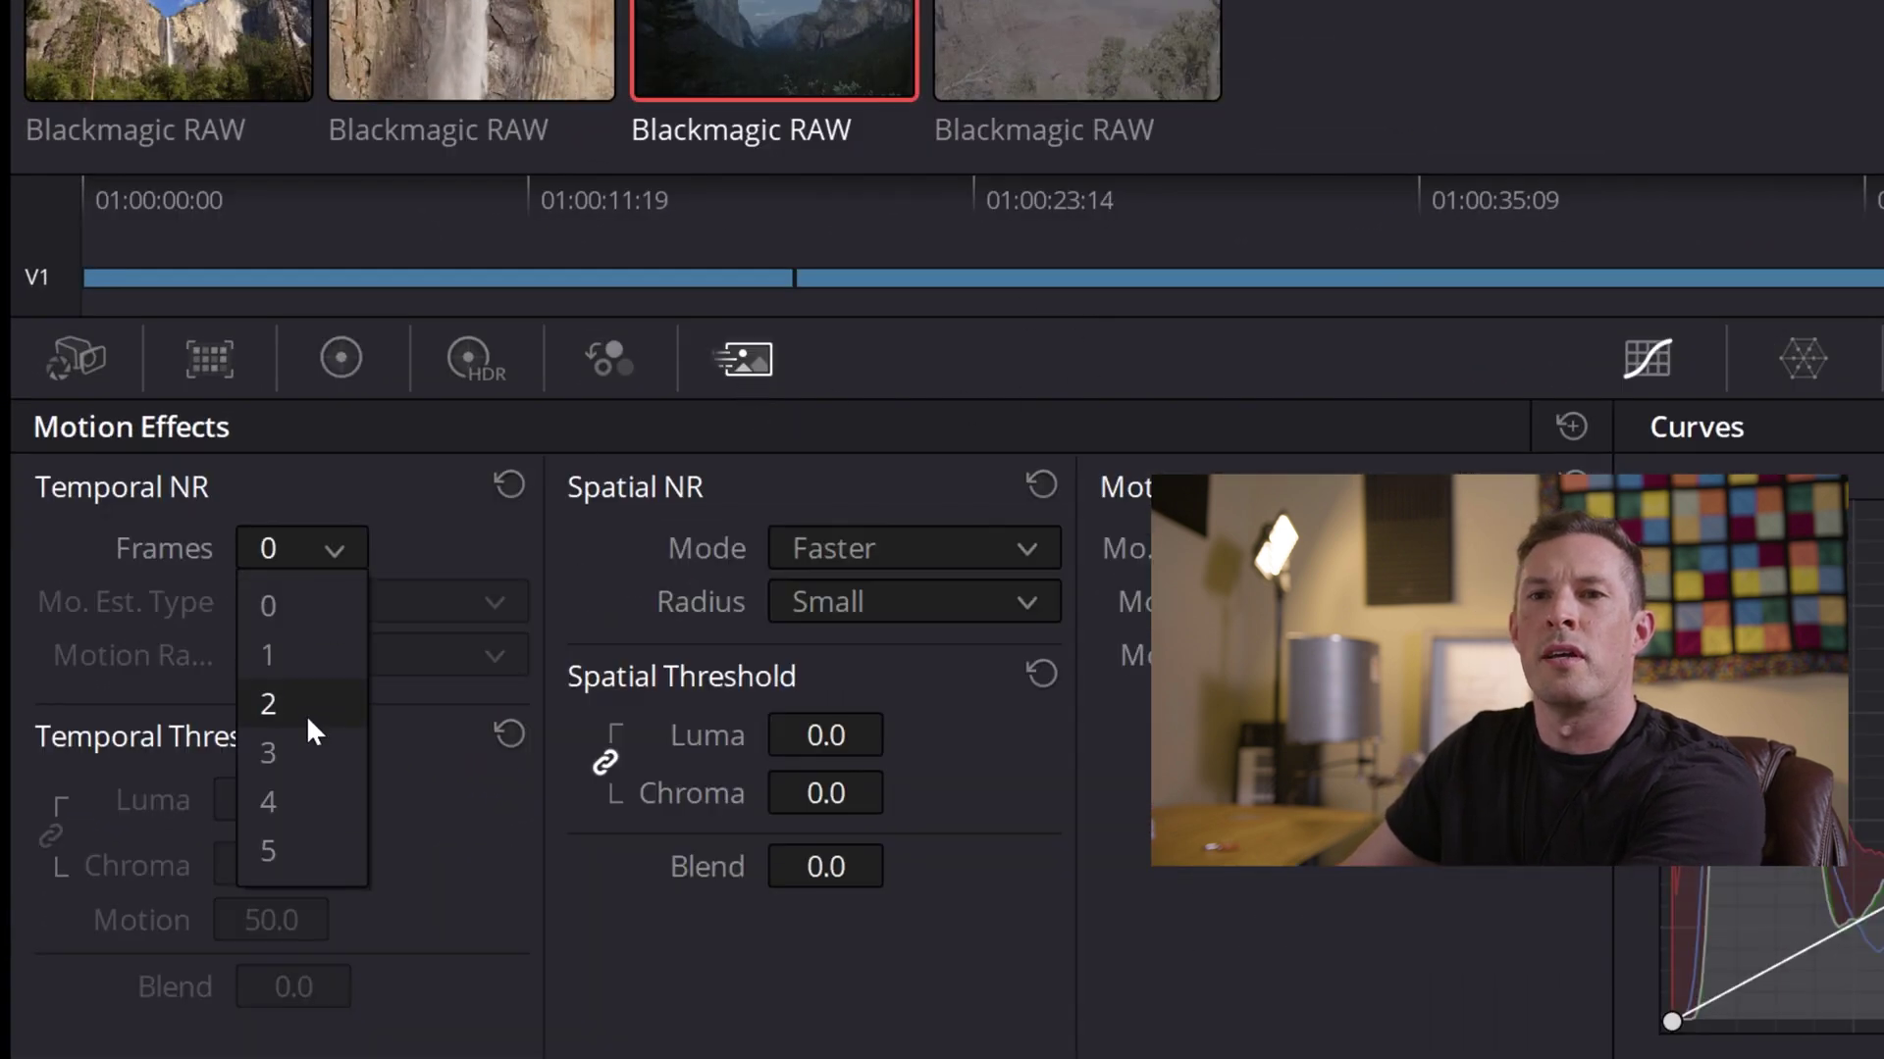
click(291, 761)
drag(274, 799, 336, 790)
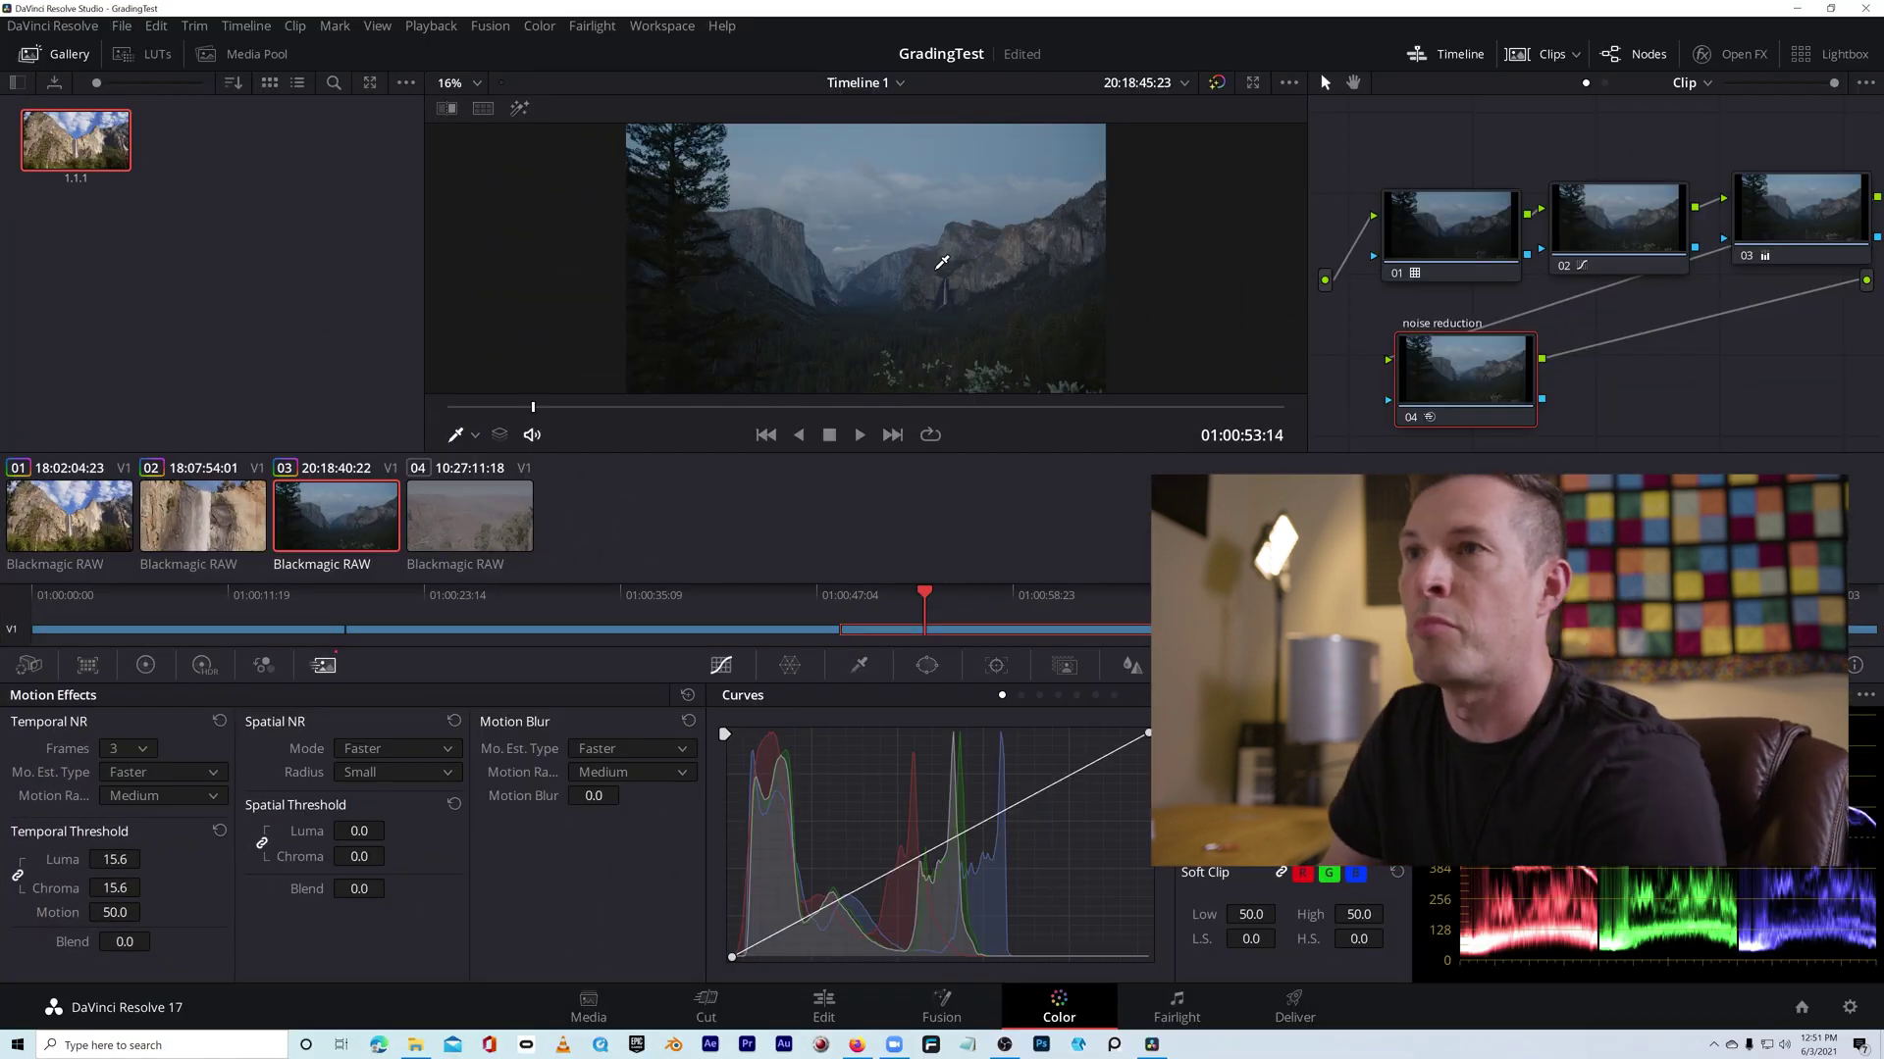
key(ctrl+f)
click(942, 971)
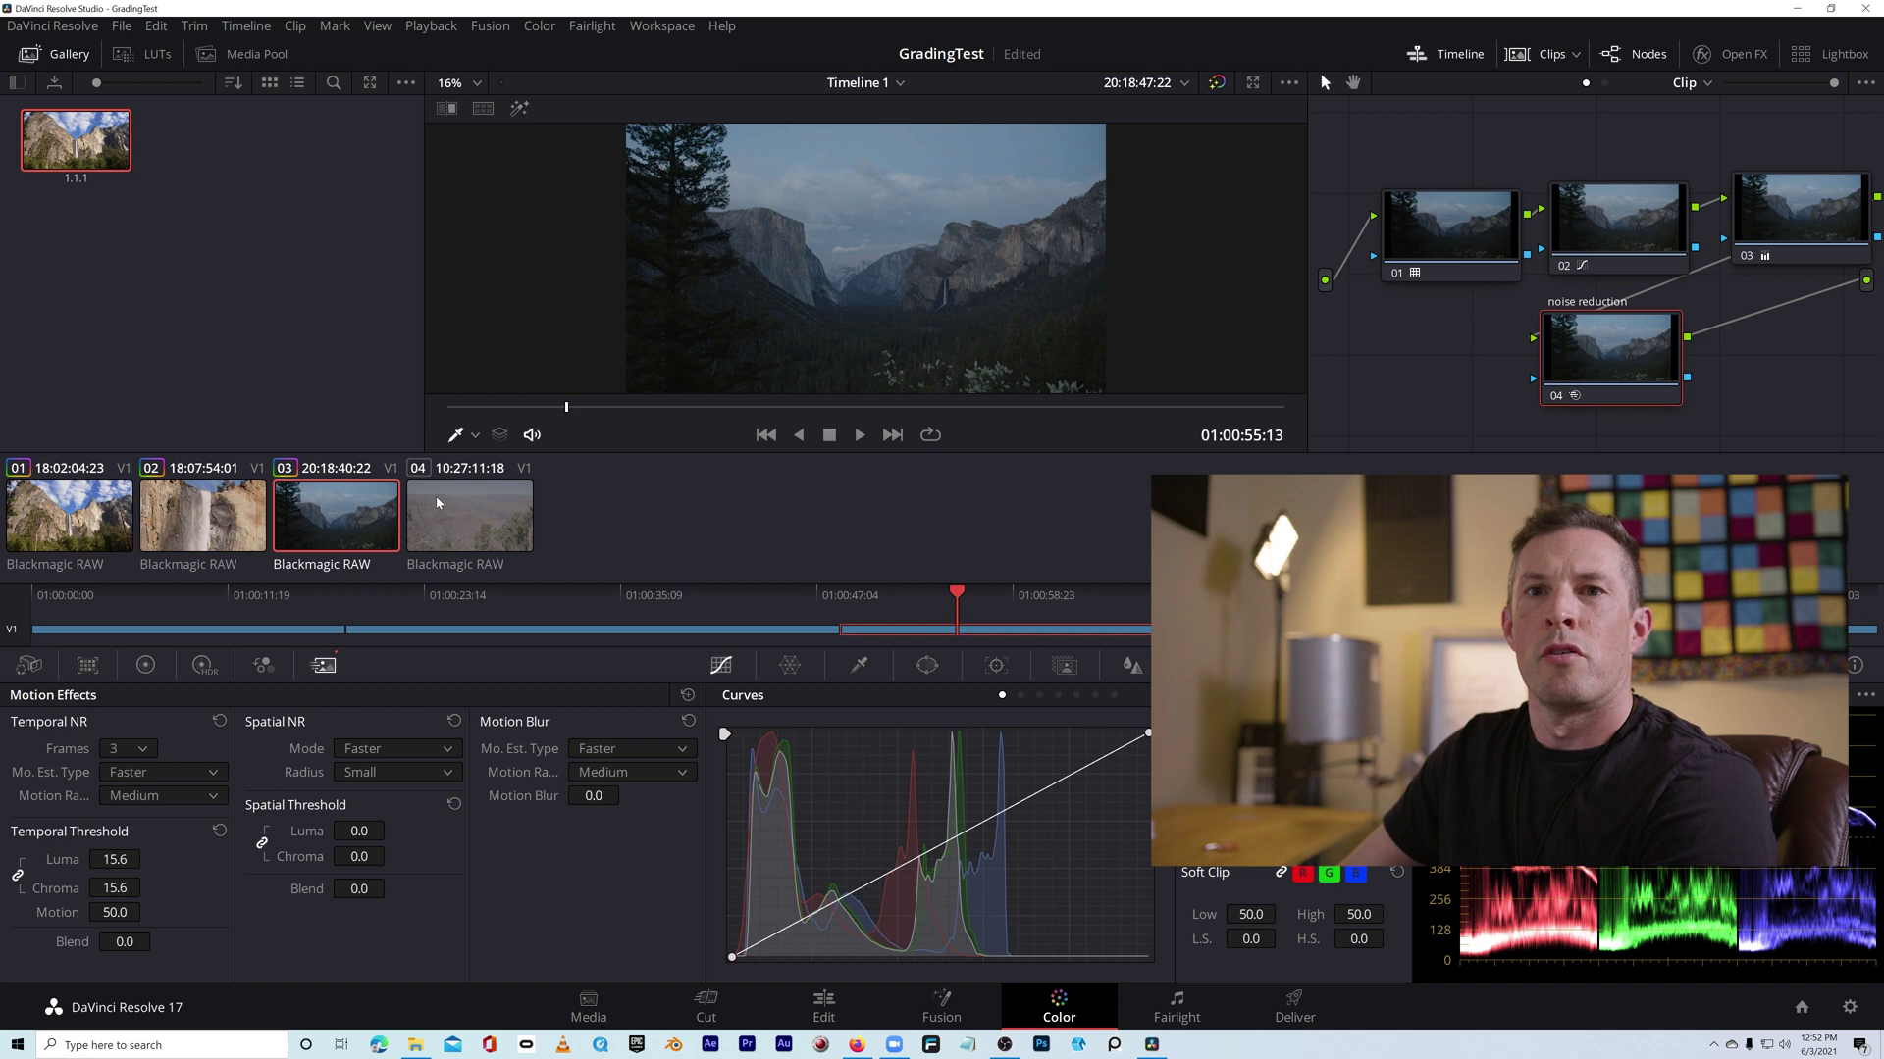
Step: Enable Highlight Recovery in the fourth clip's Camera Raw settings, and reposition its node 01 with a LUT applied
click(438, 502)
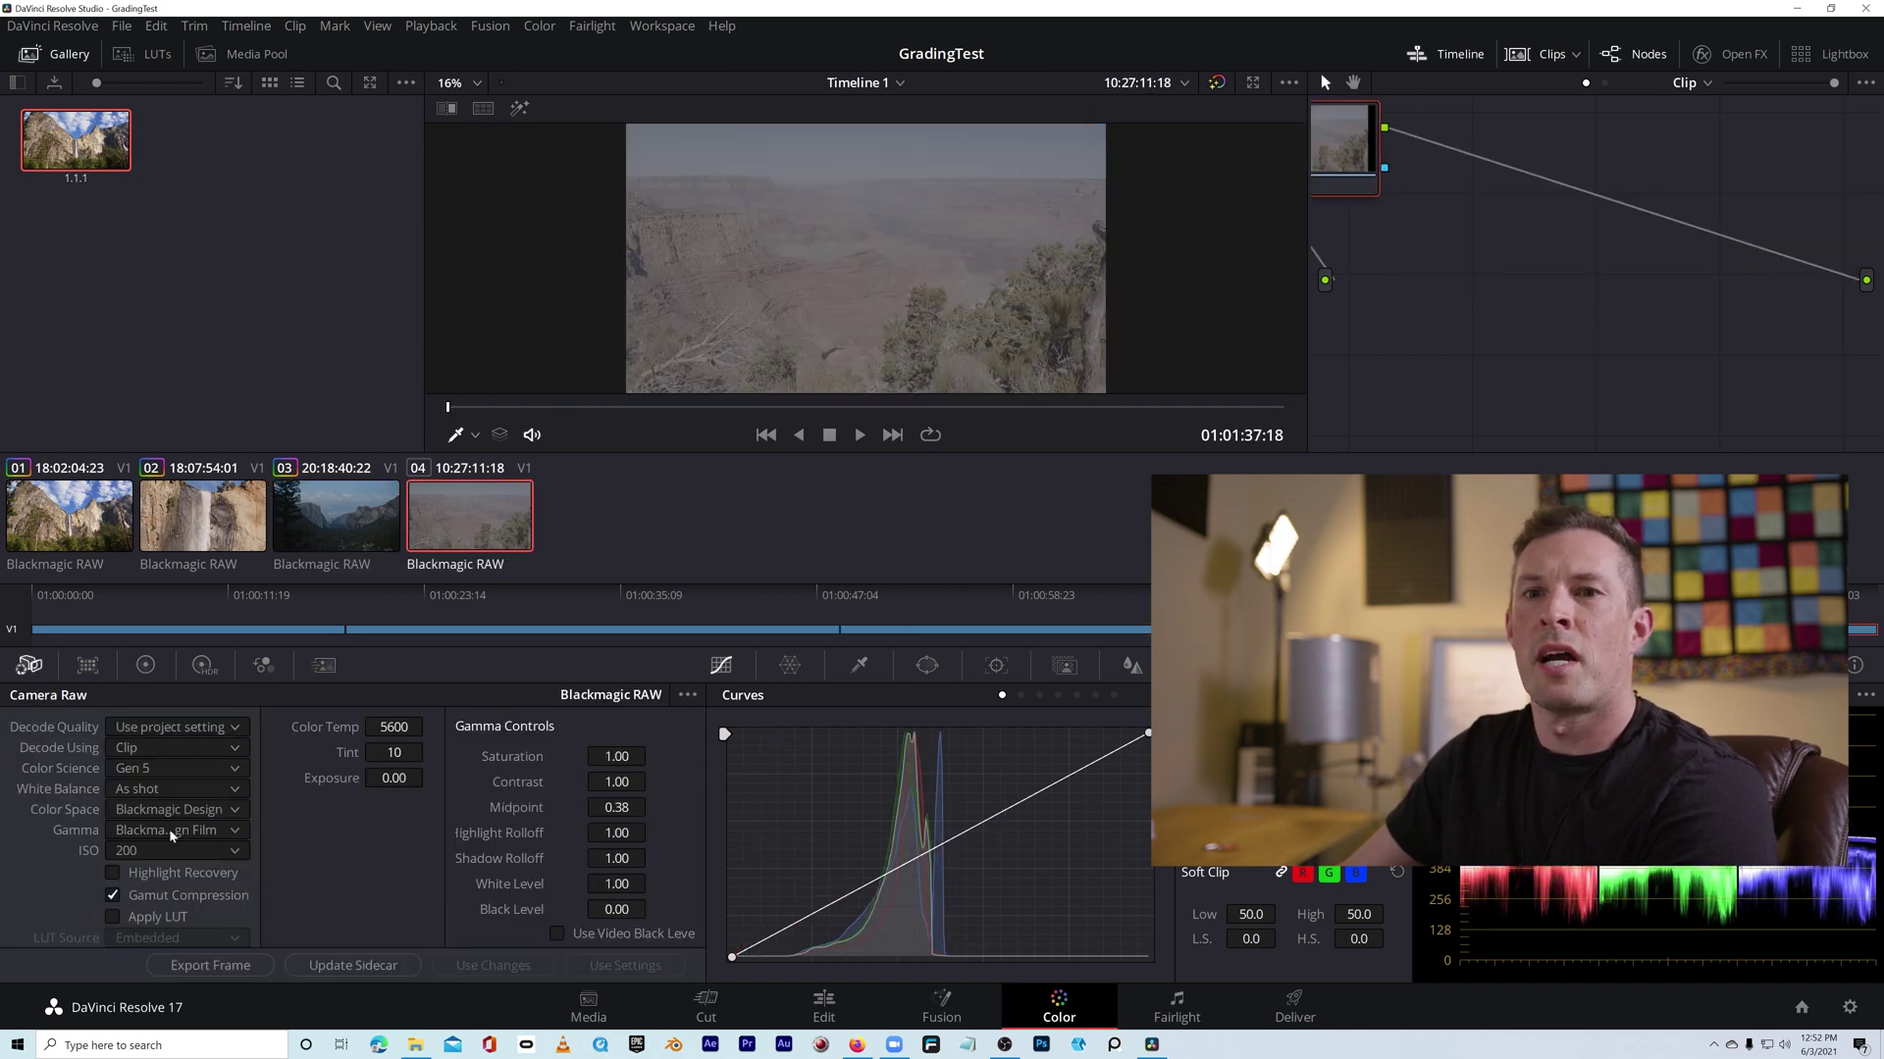
click(113, 873)
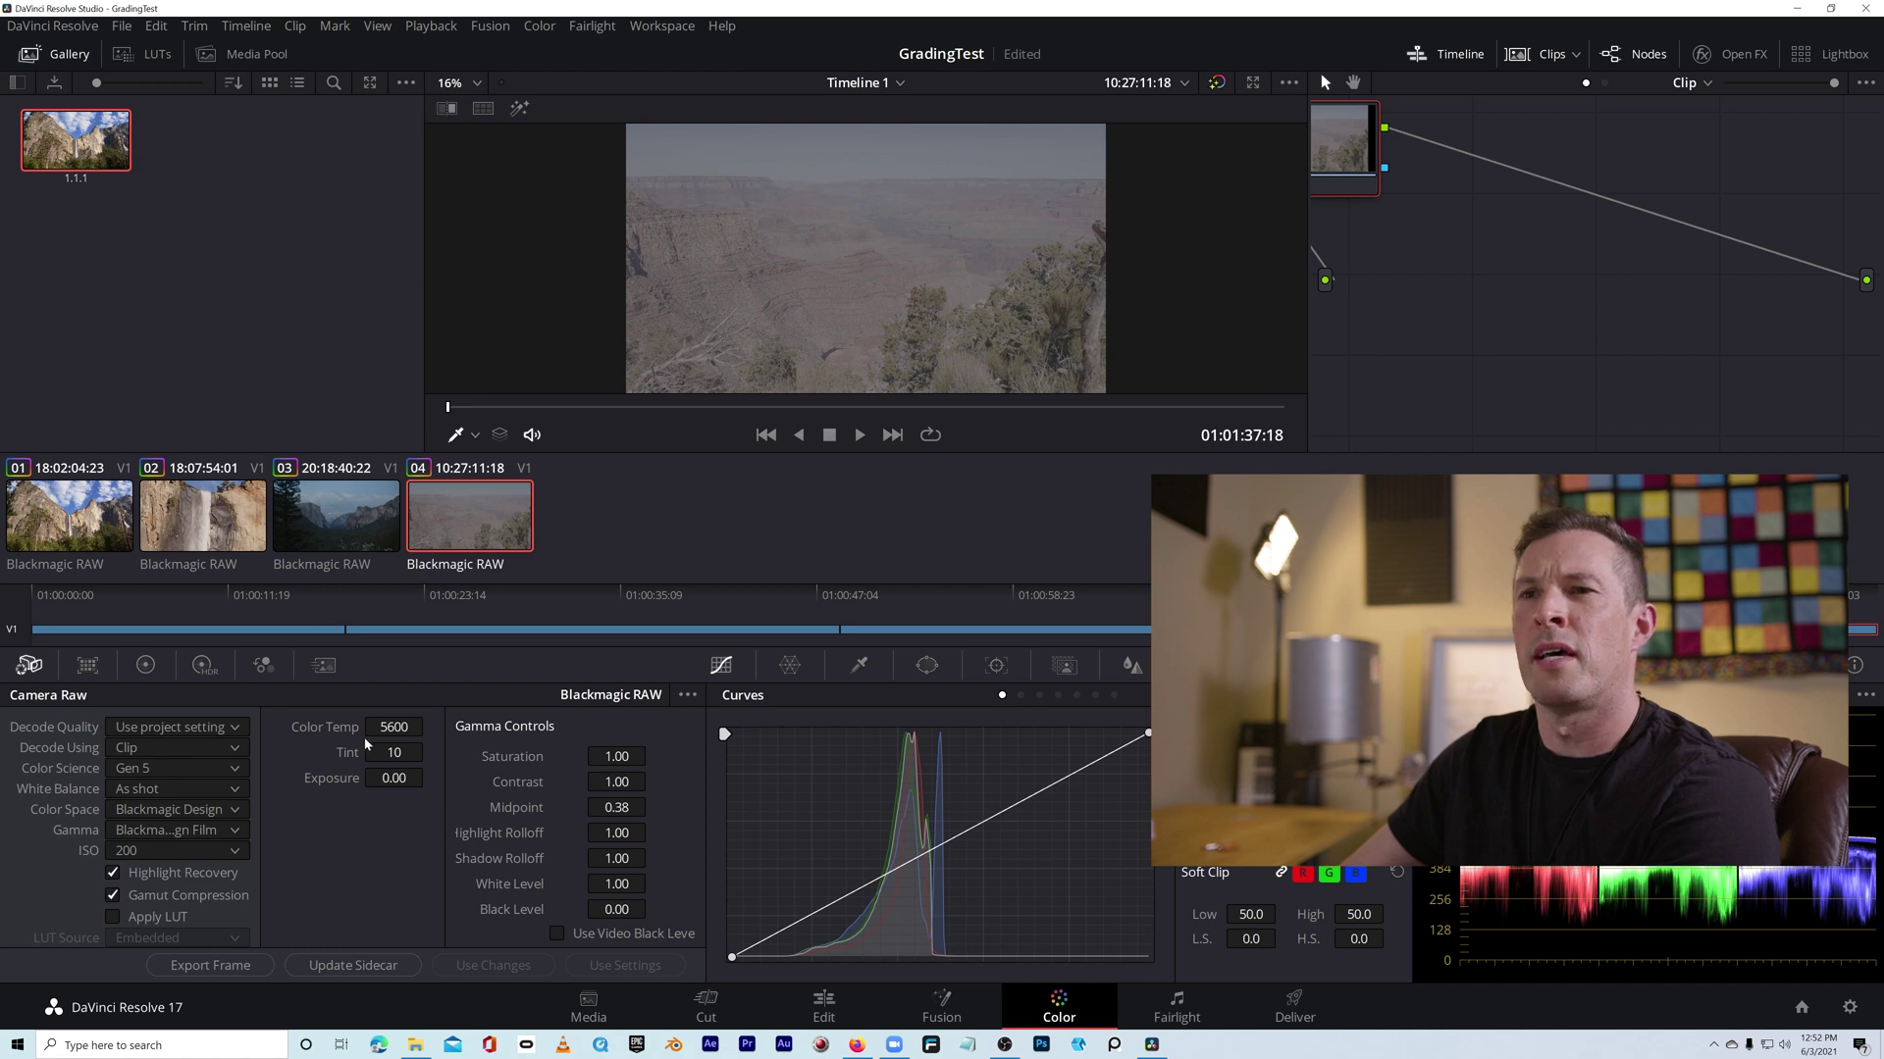
drag(1325, 159, 1486, 225)
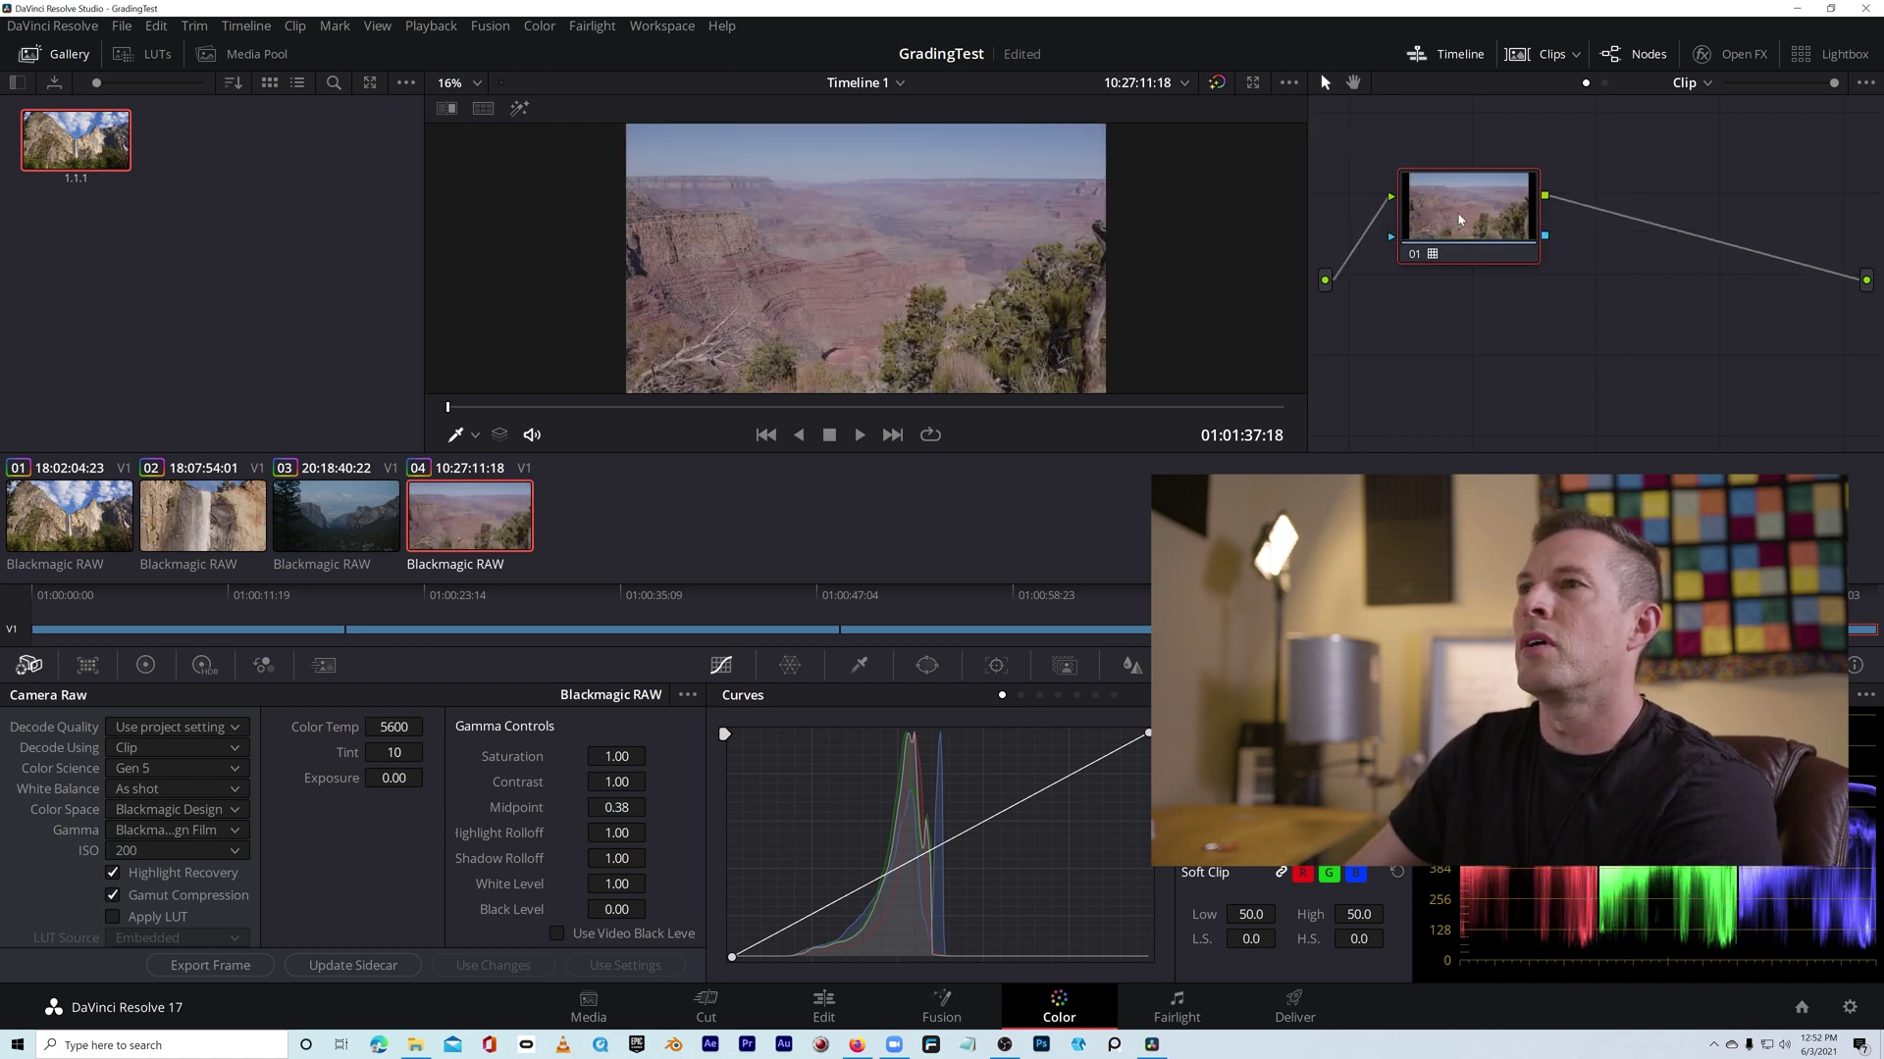
drag(1463, 219, 1506, 258)
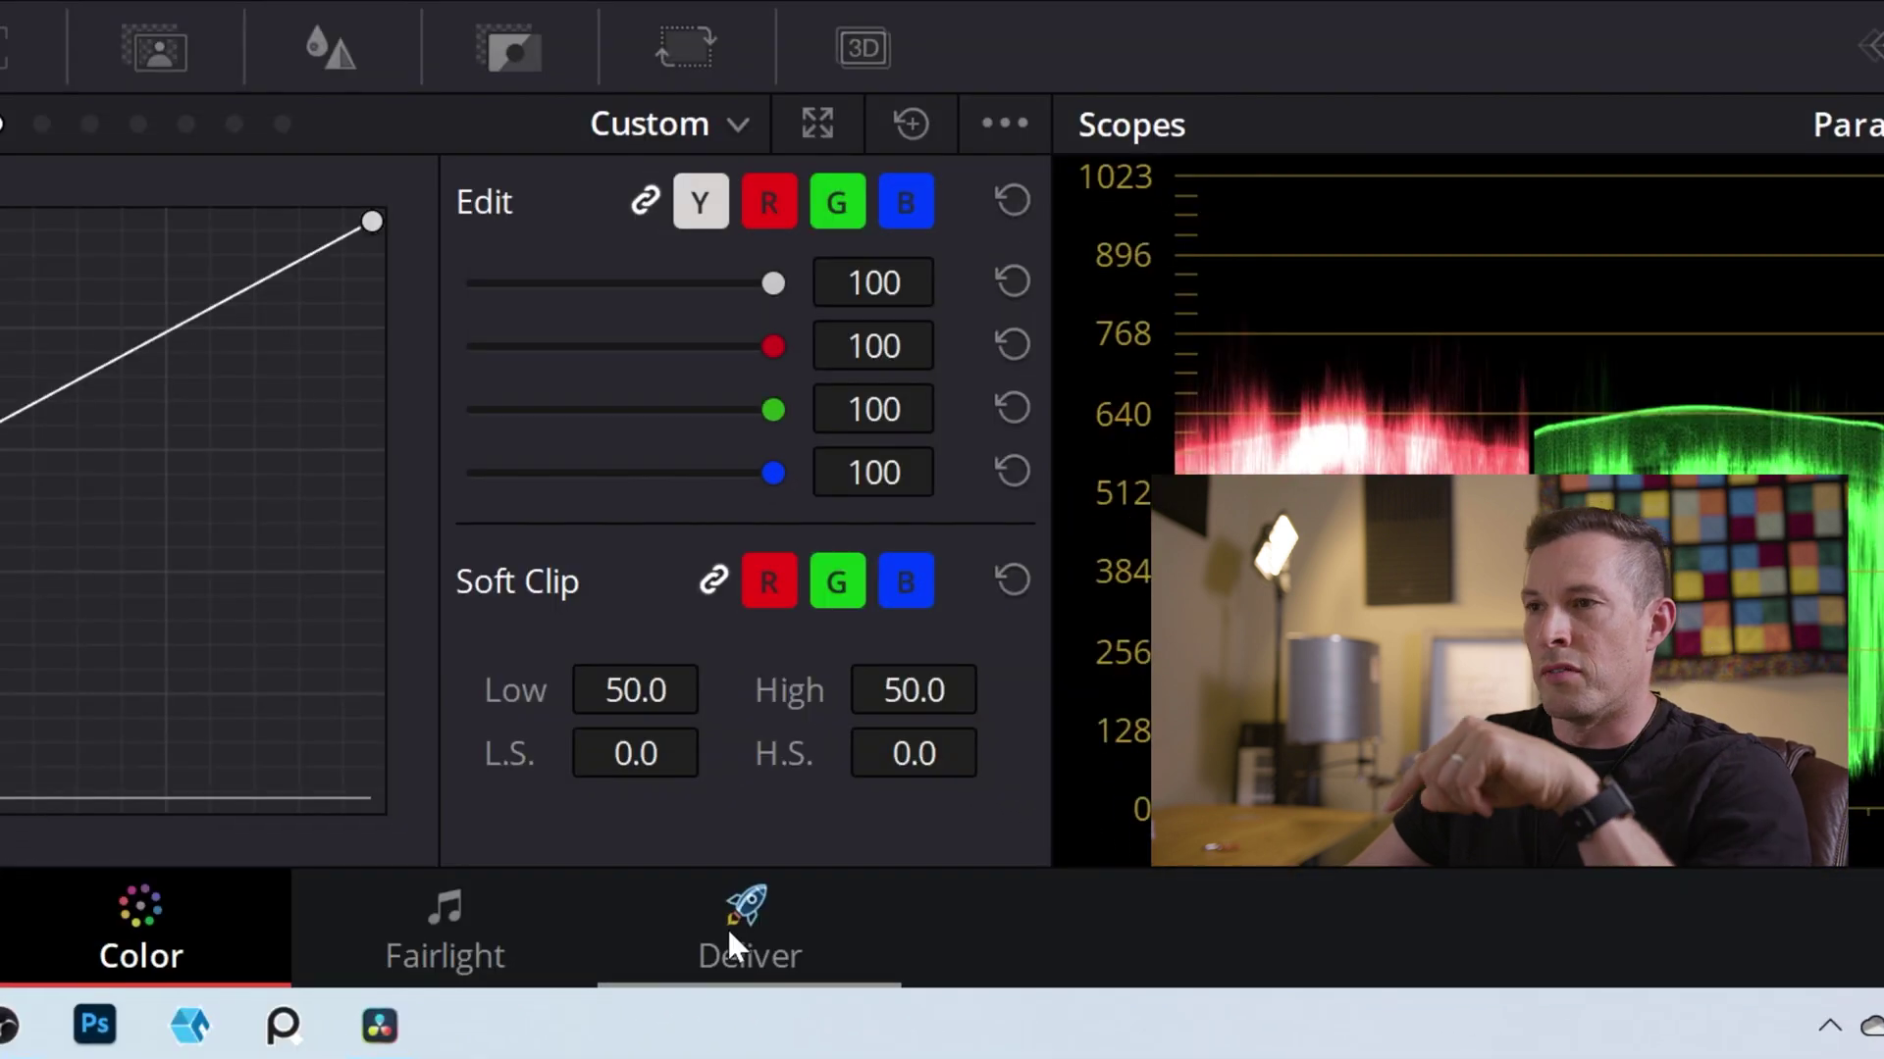
Step: Switch to the Deliver page and choose the YouTube 1080p preset with a custom resolution of 6144 x 3456
click(1287, 1013)
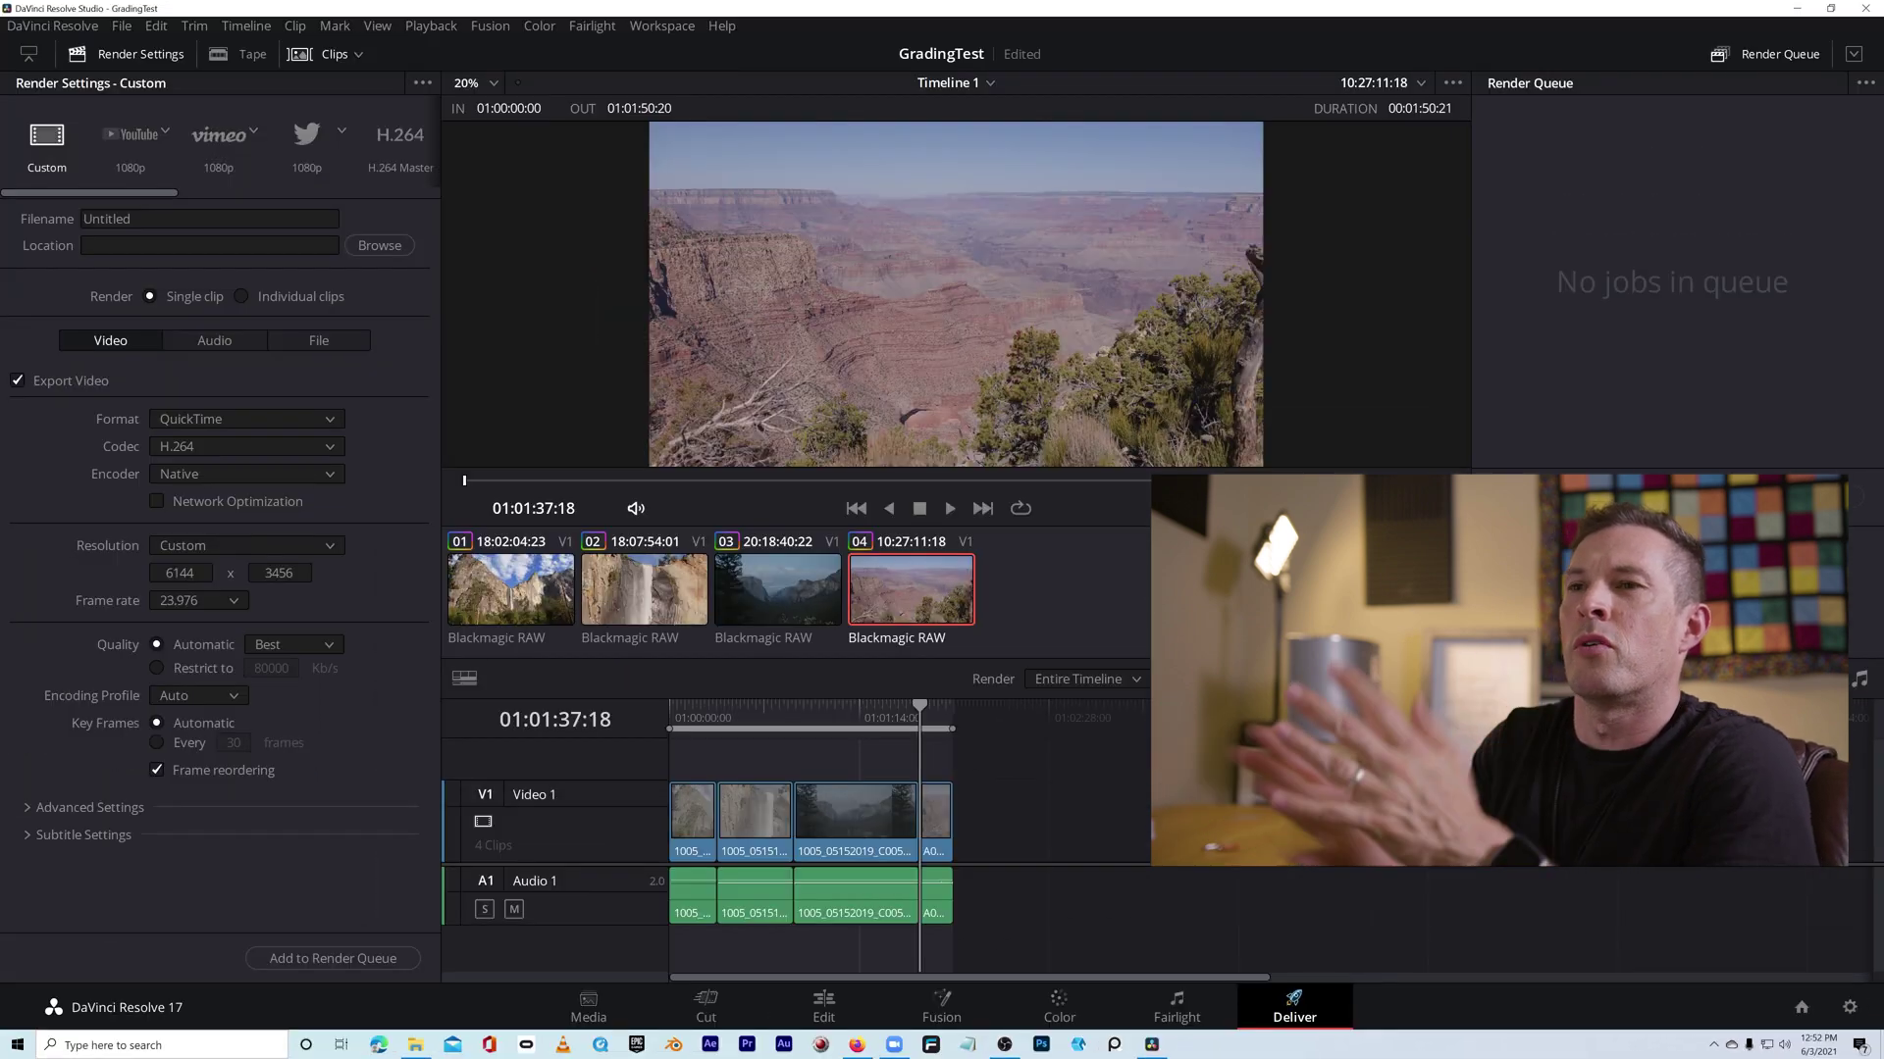
click(129, 143)
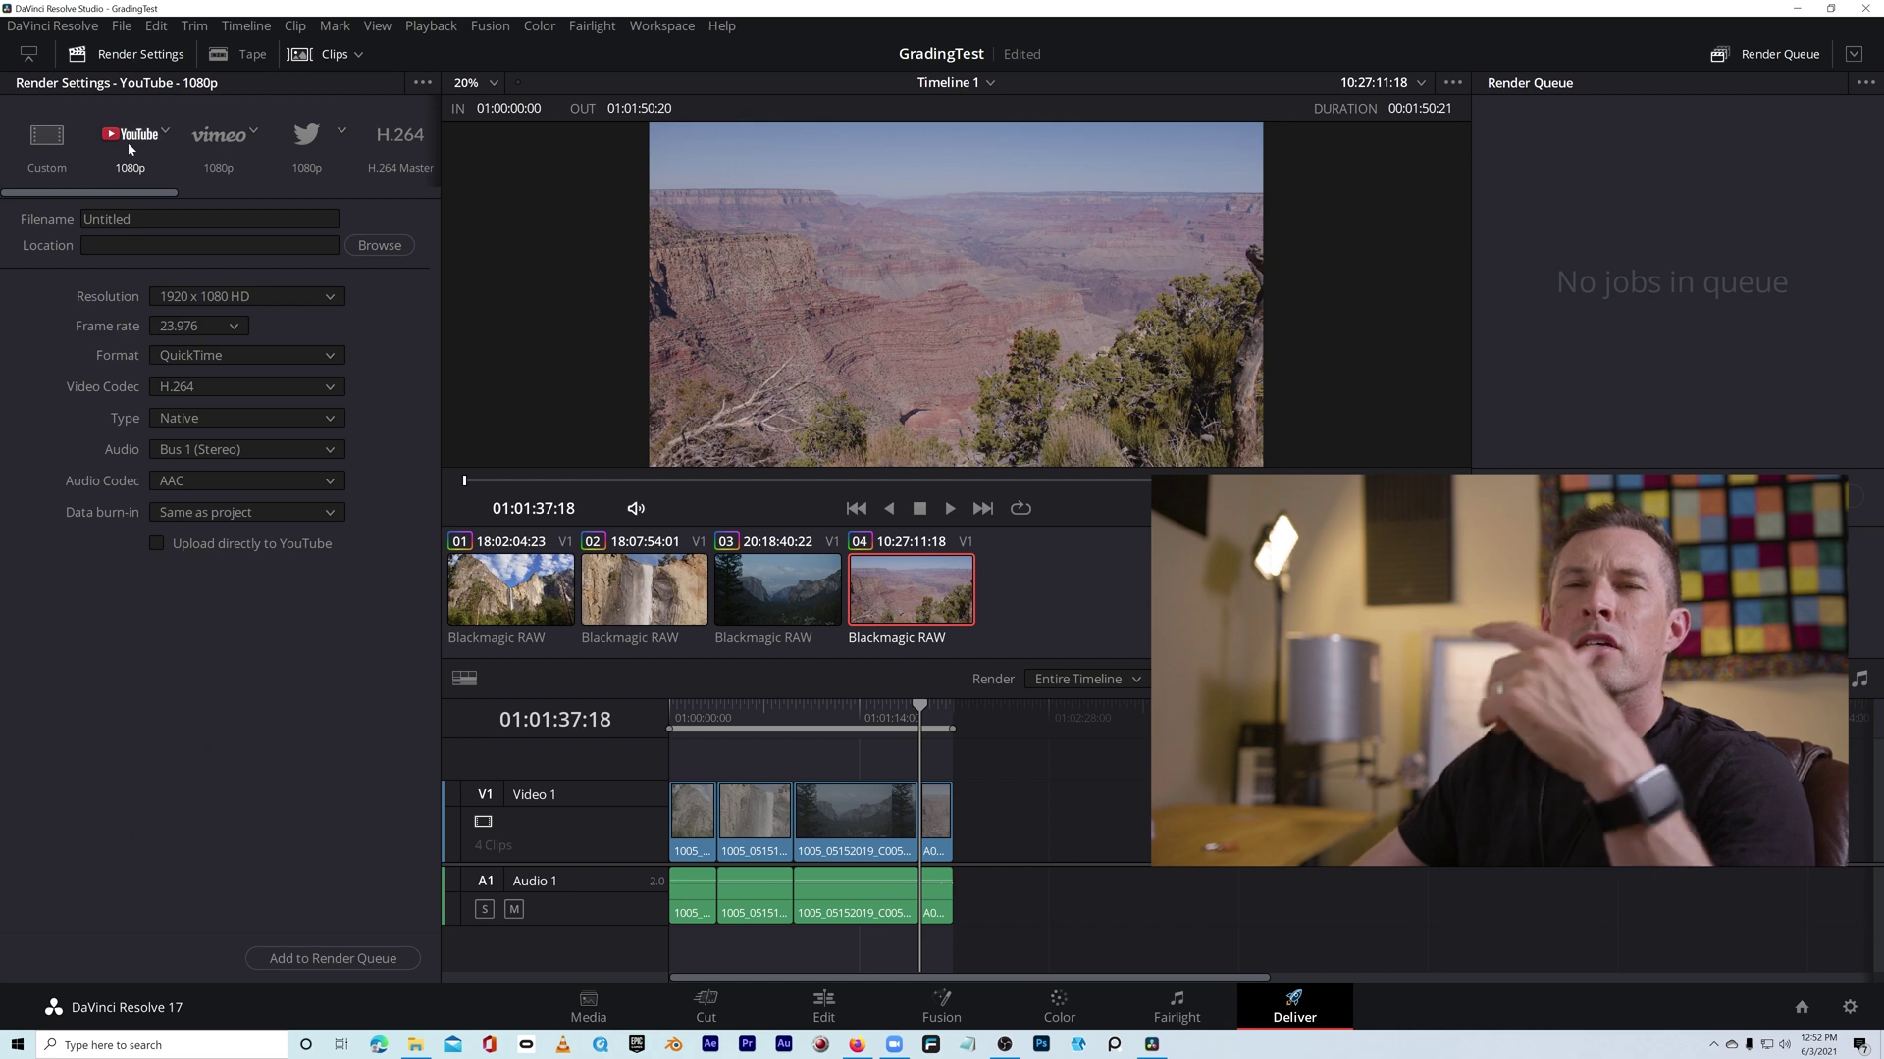
click(329, 299)
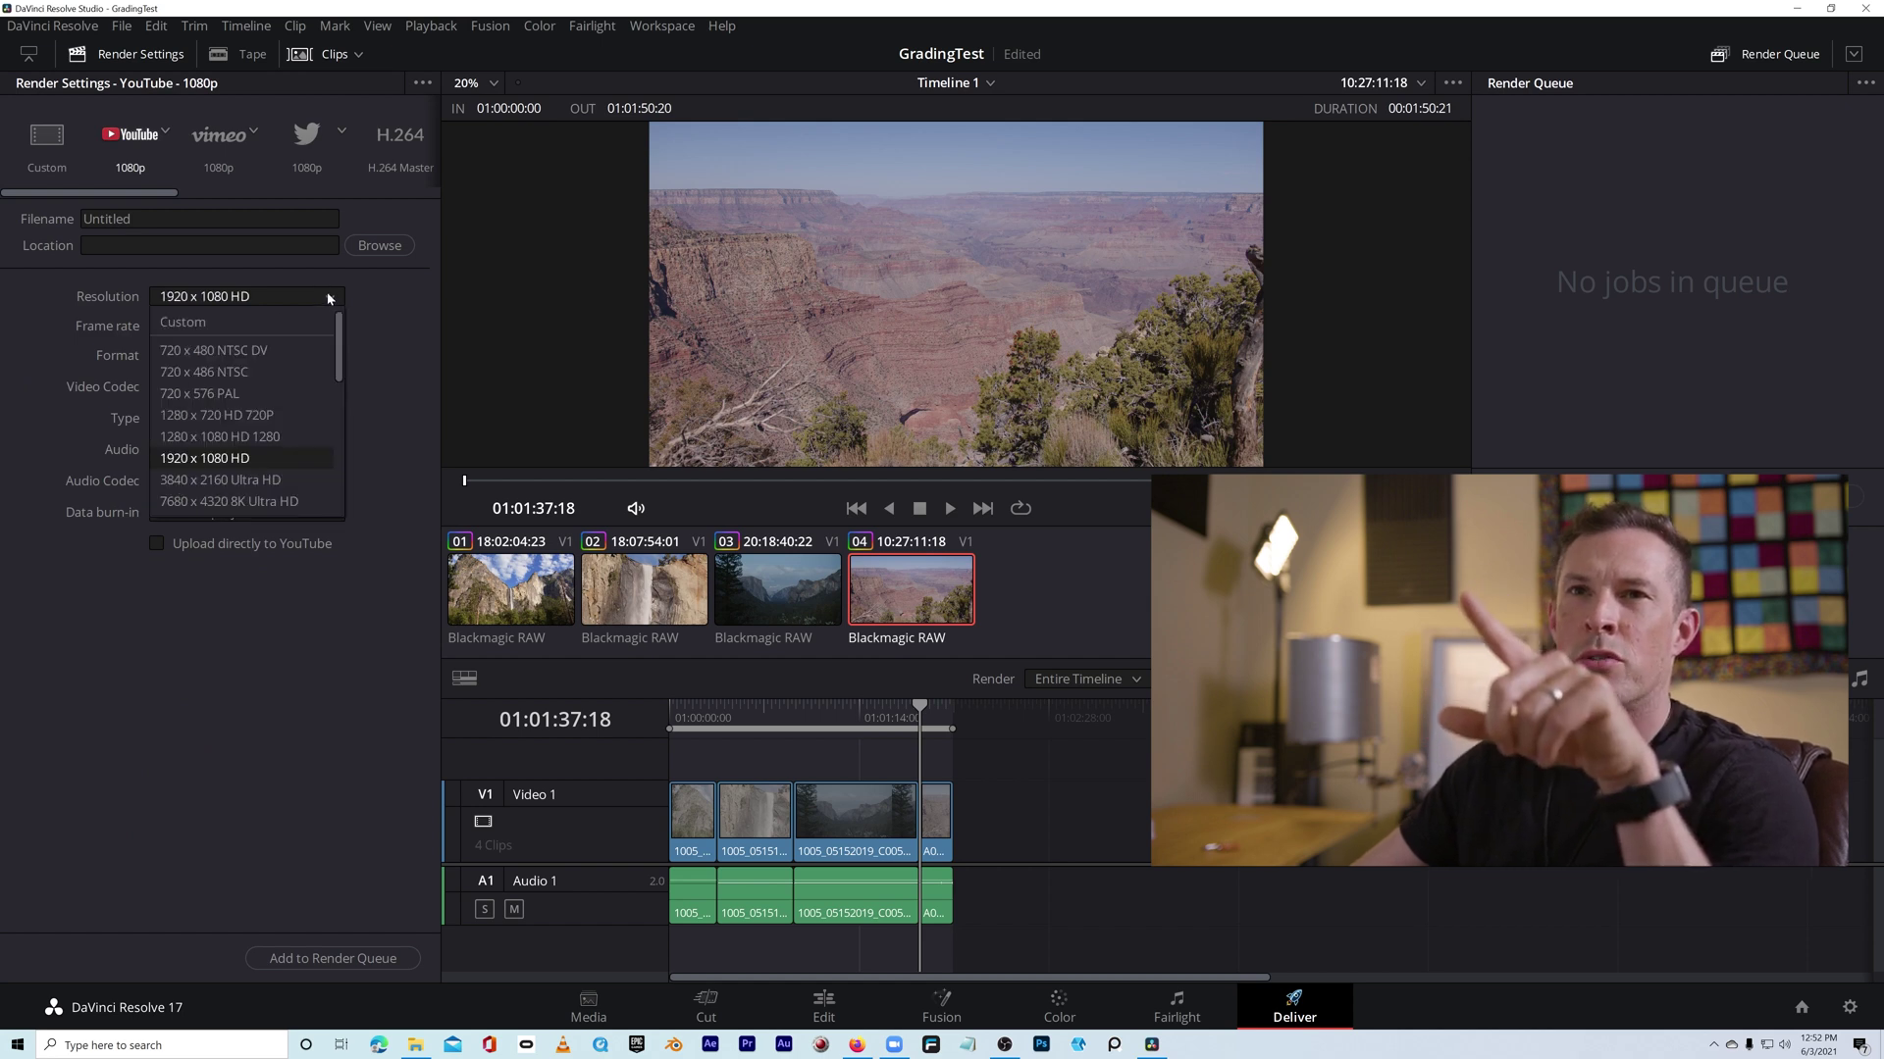
click(276, 323)
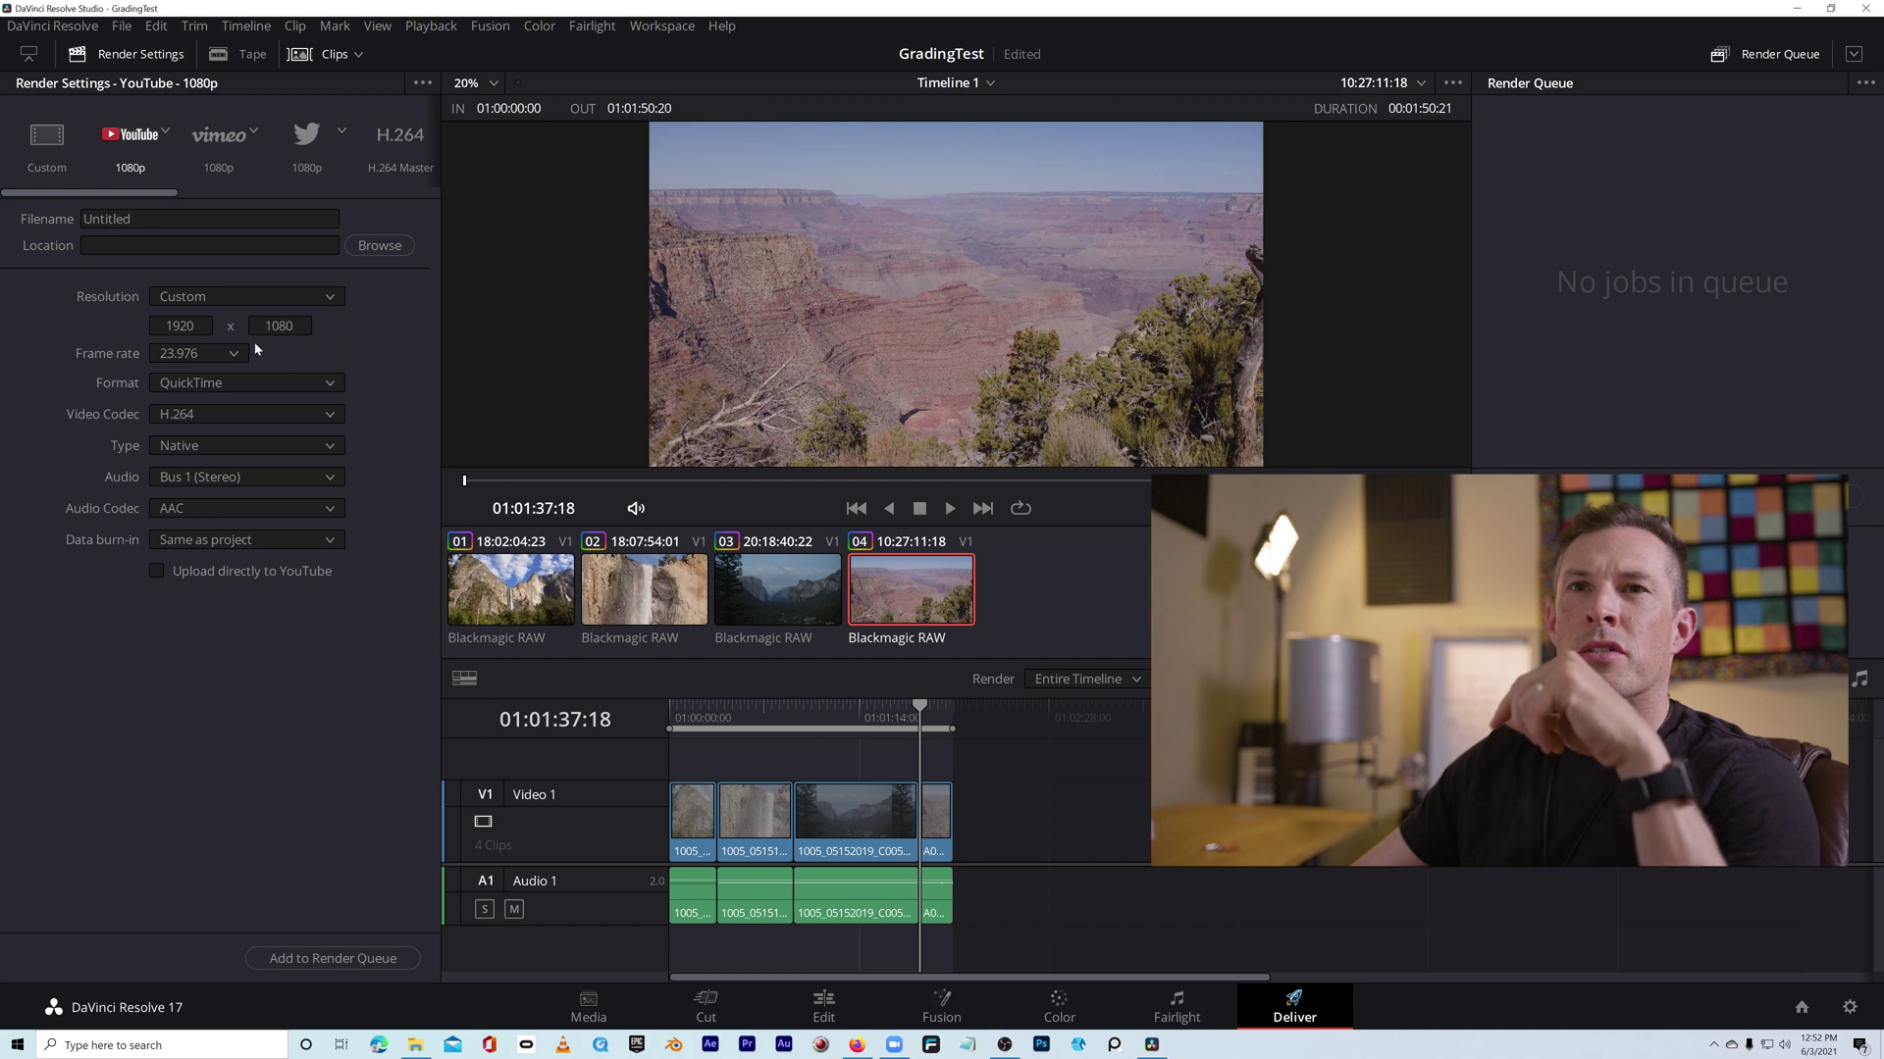
click(165, 326)
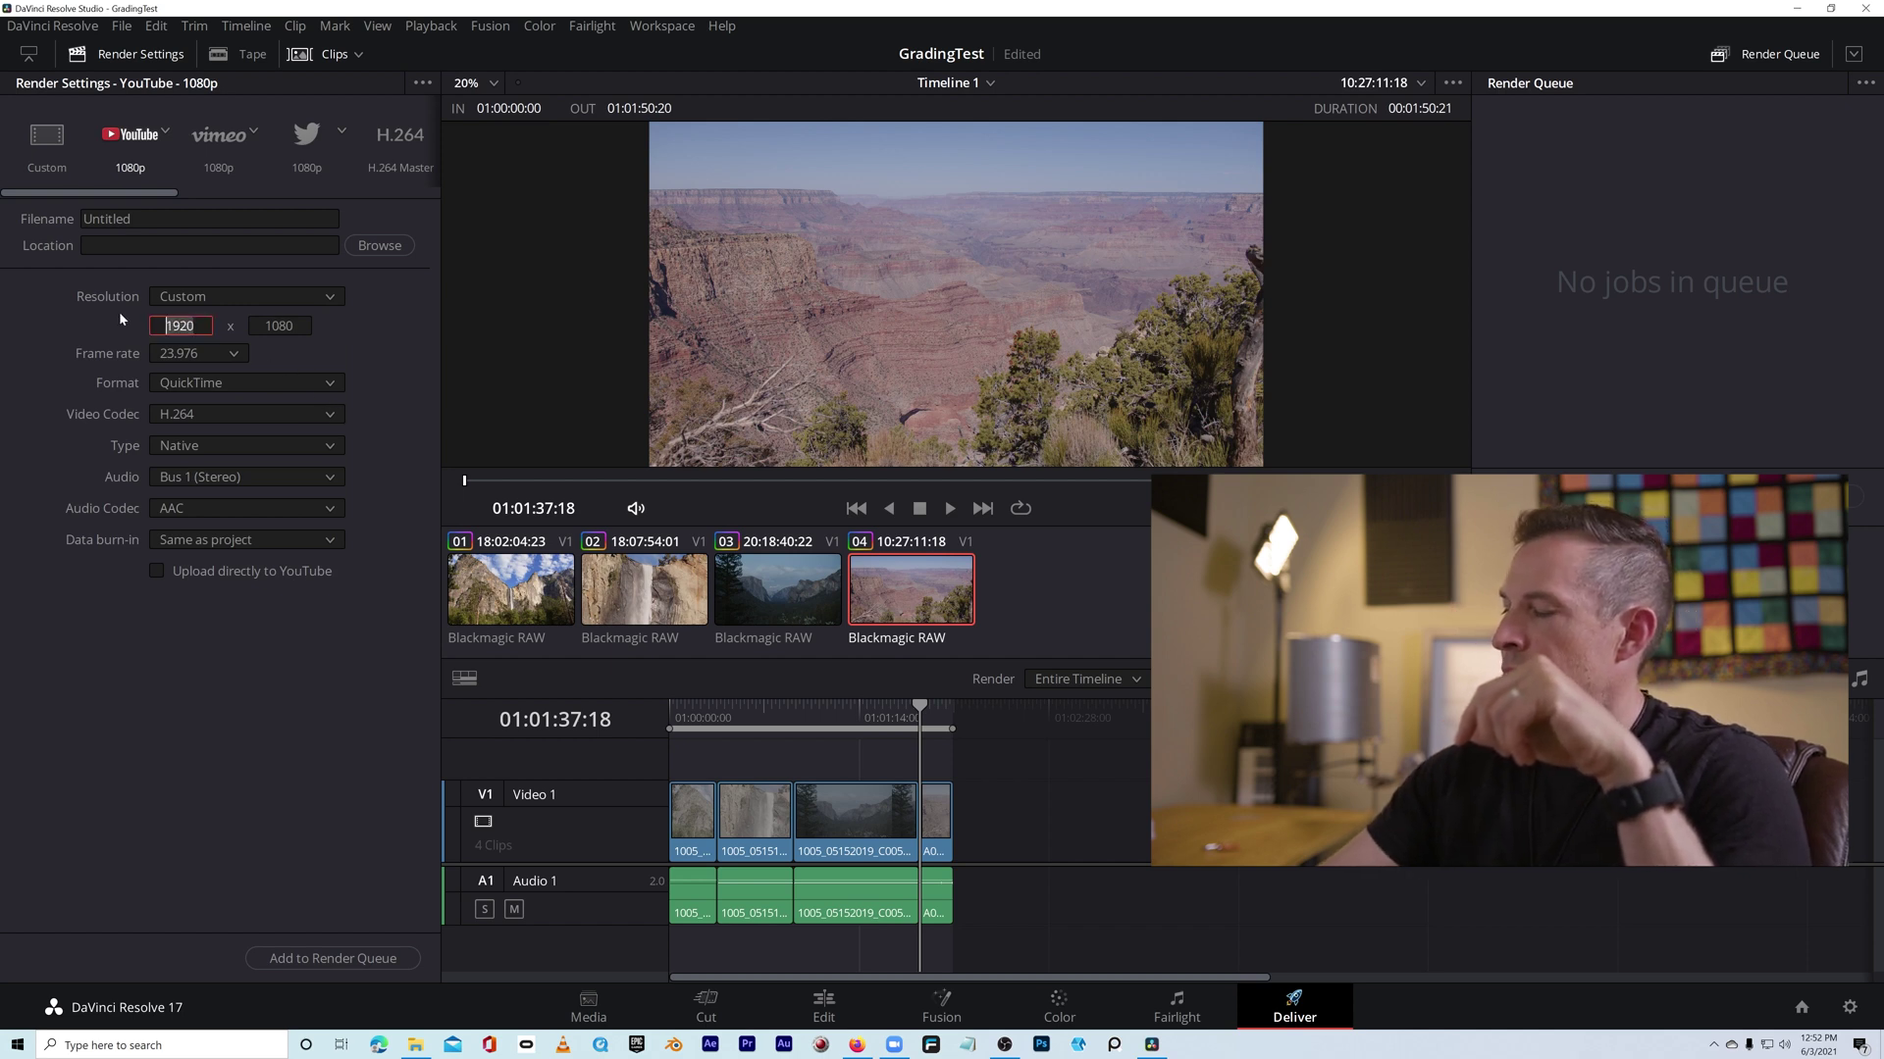
text(6144)
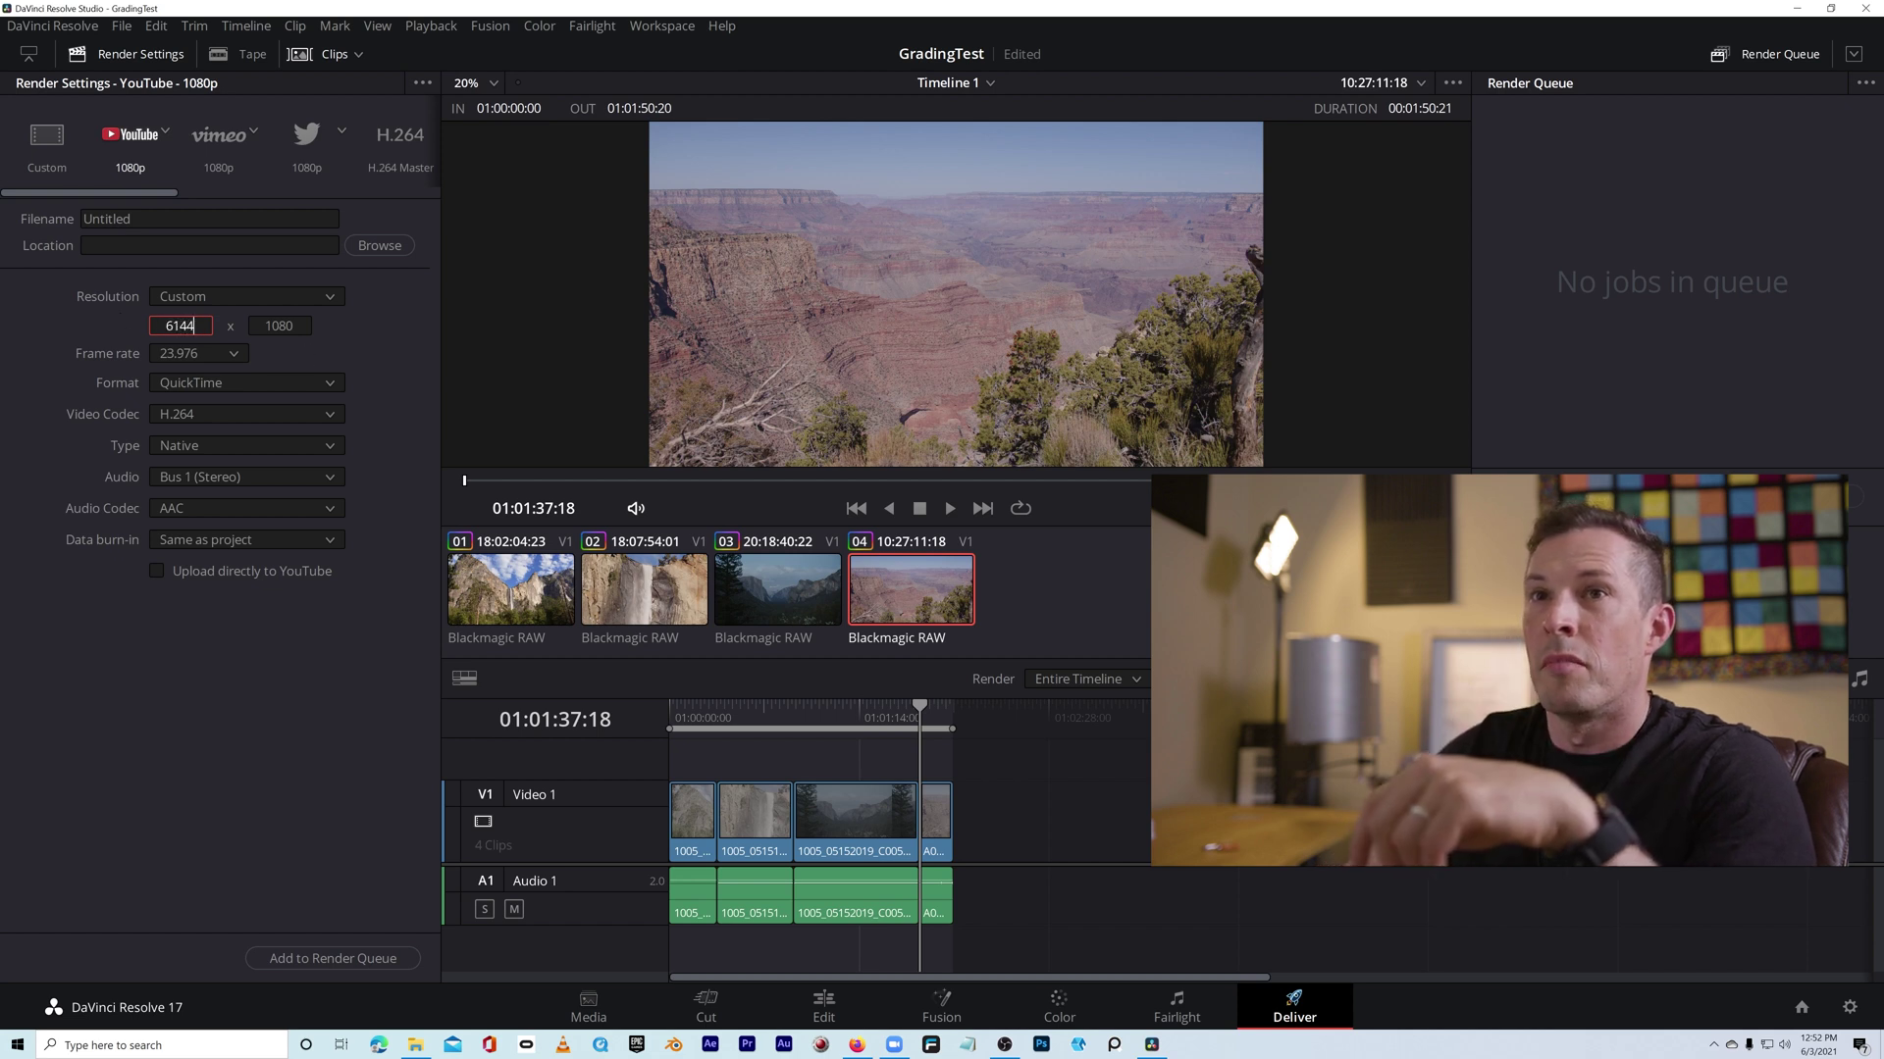
key(Tab)
text(3456)
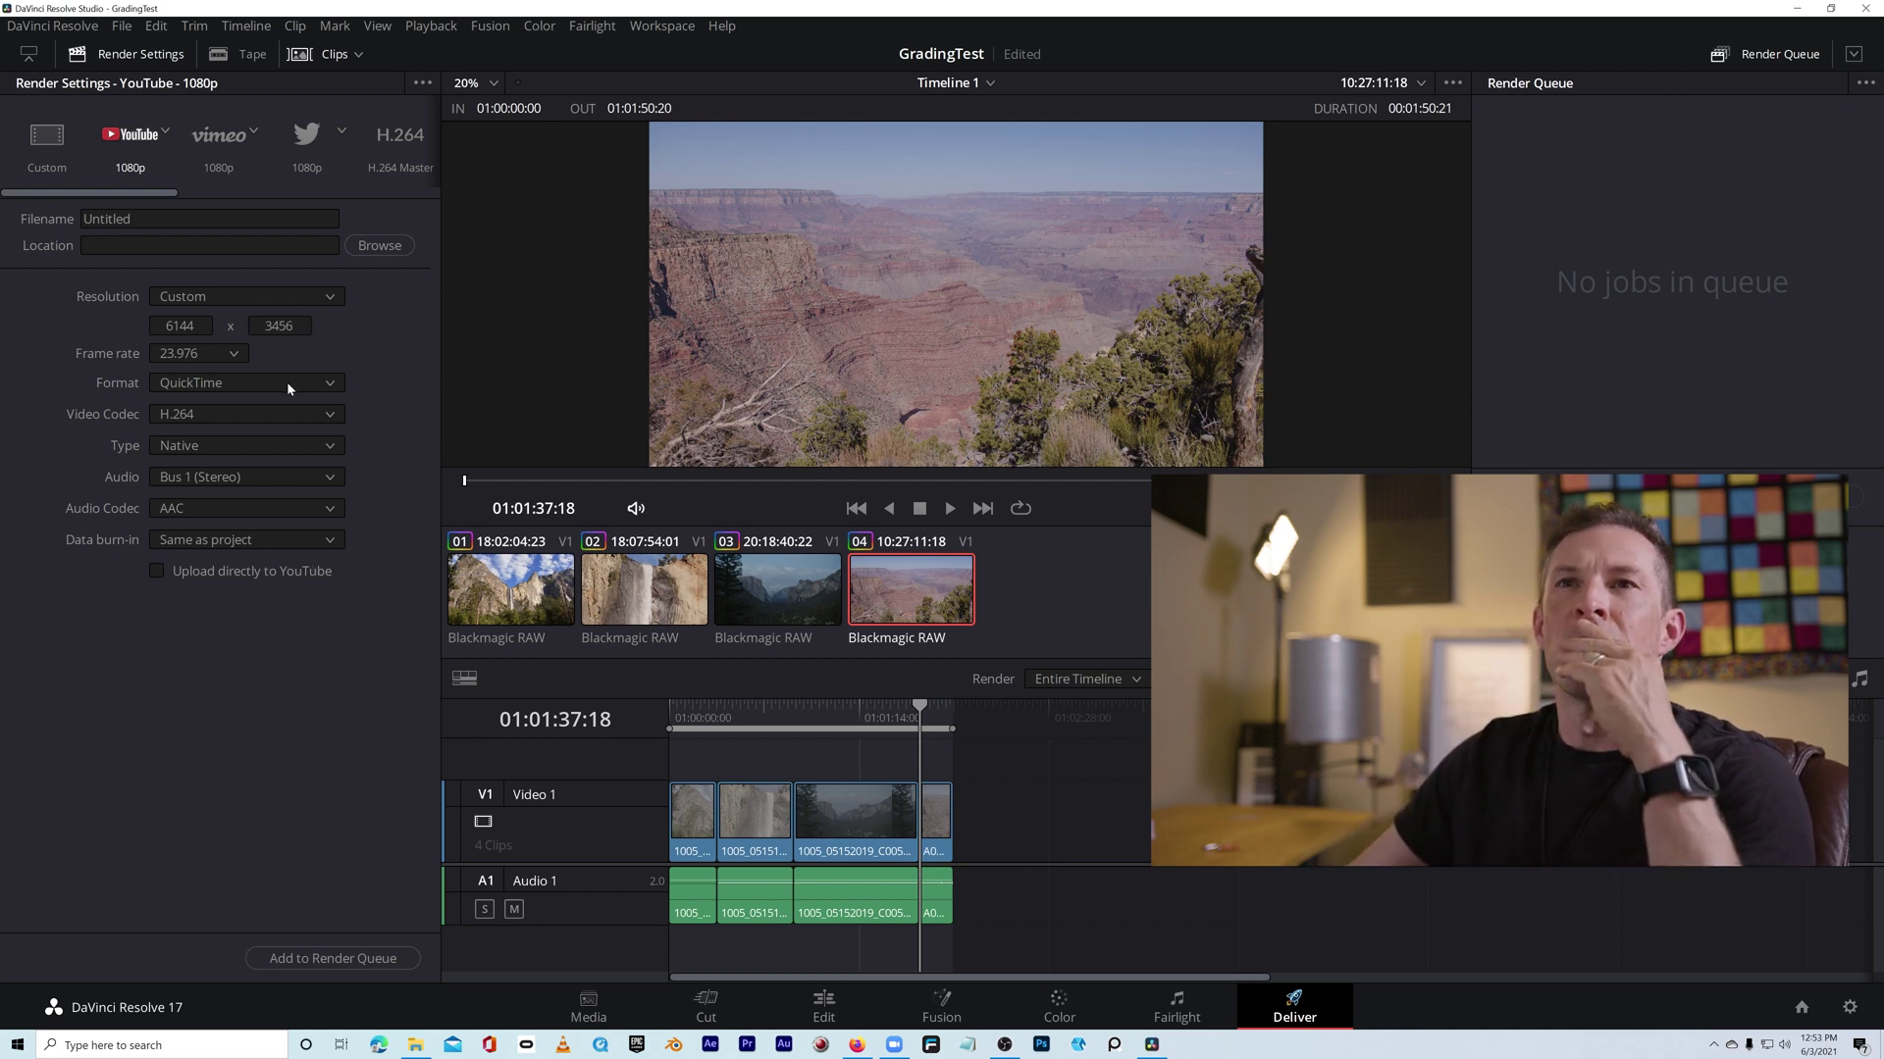
Step: Set the render format to MP4 and move the playhead to the first clip
click(329, 388)
click(309, 402)
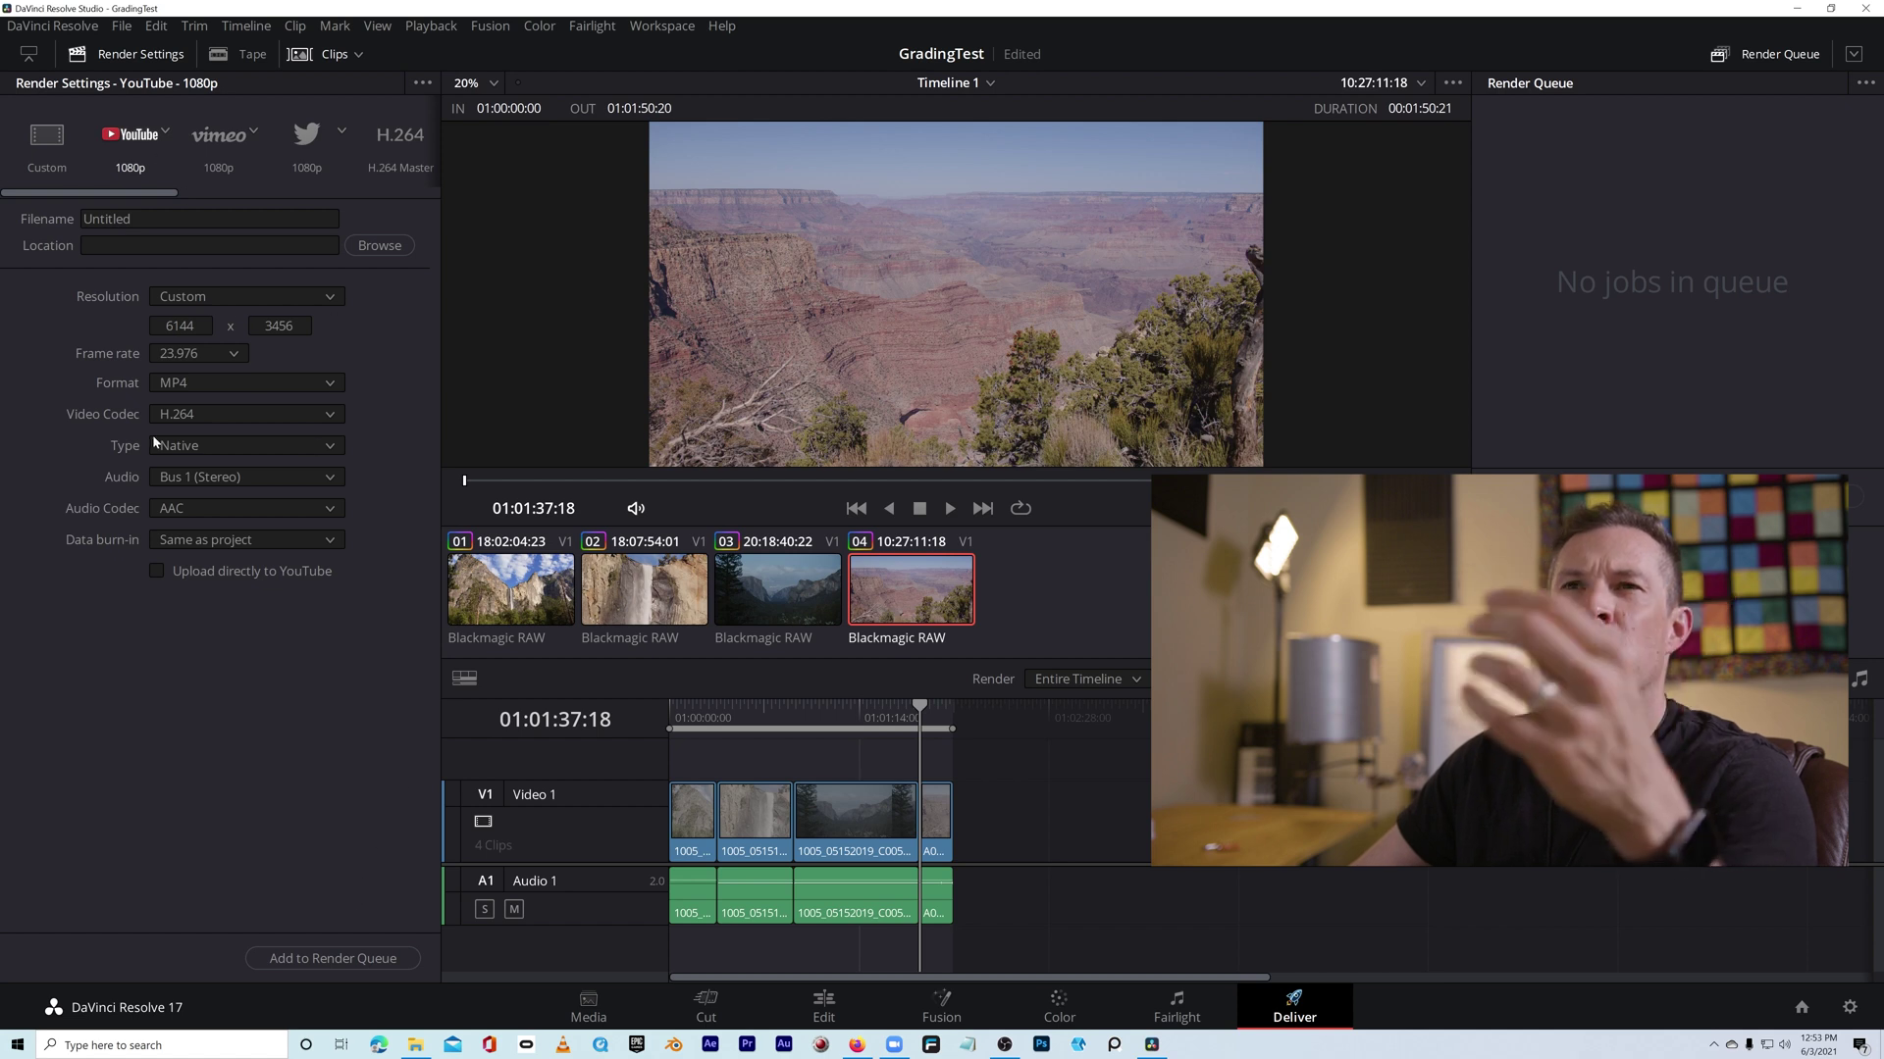
click(513, 612)
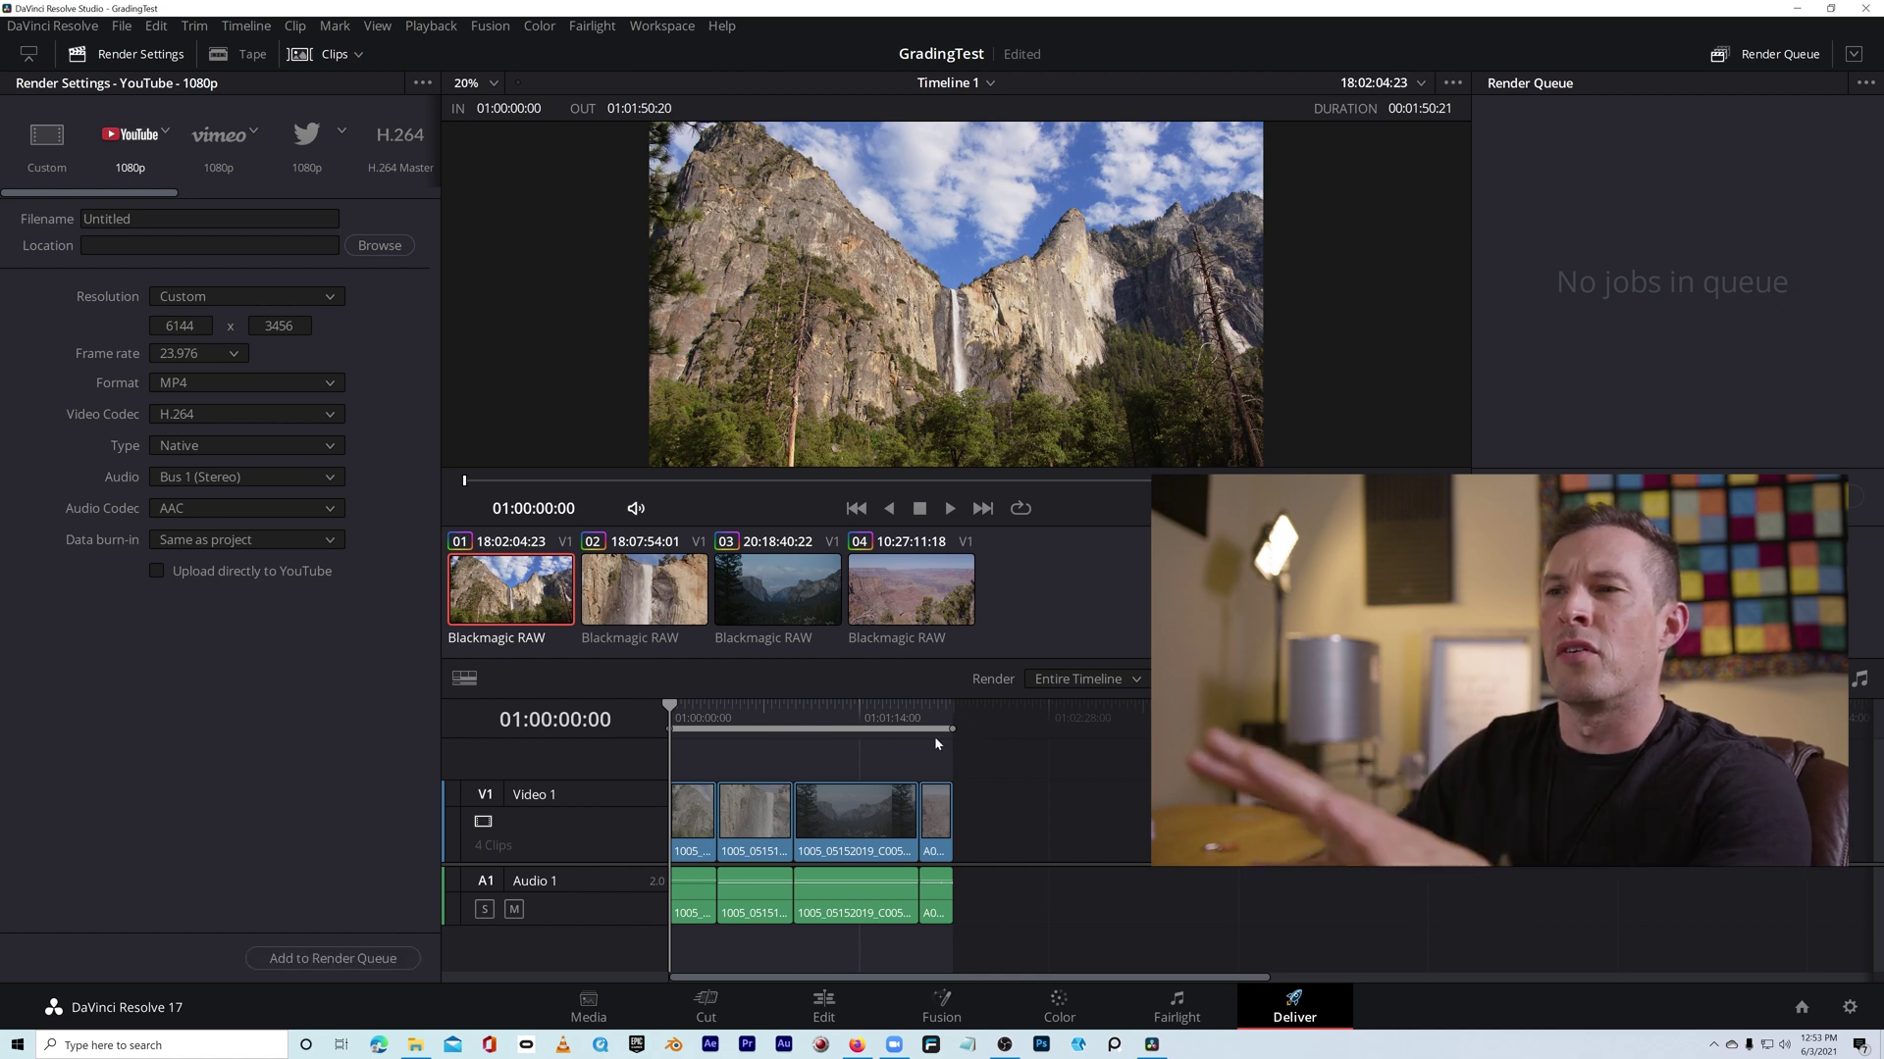
mouse_move(951, 729)
mouse_down()
mouse_move(707, 737)
mouse_move(952, 737)
mouse_up()
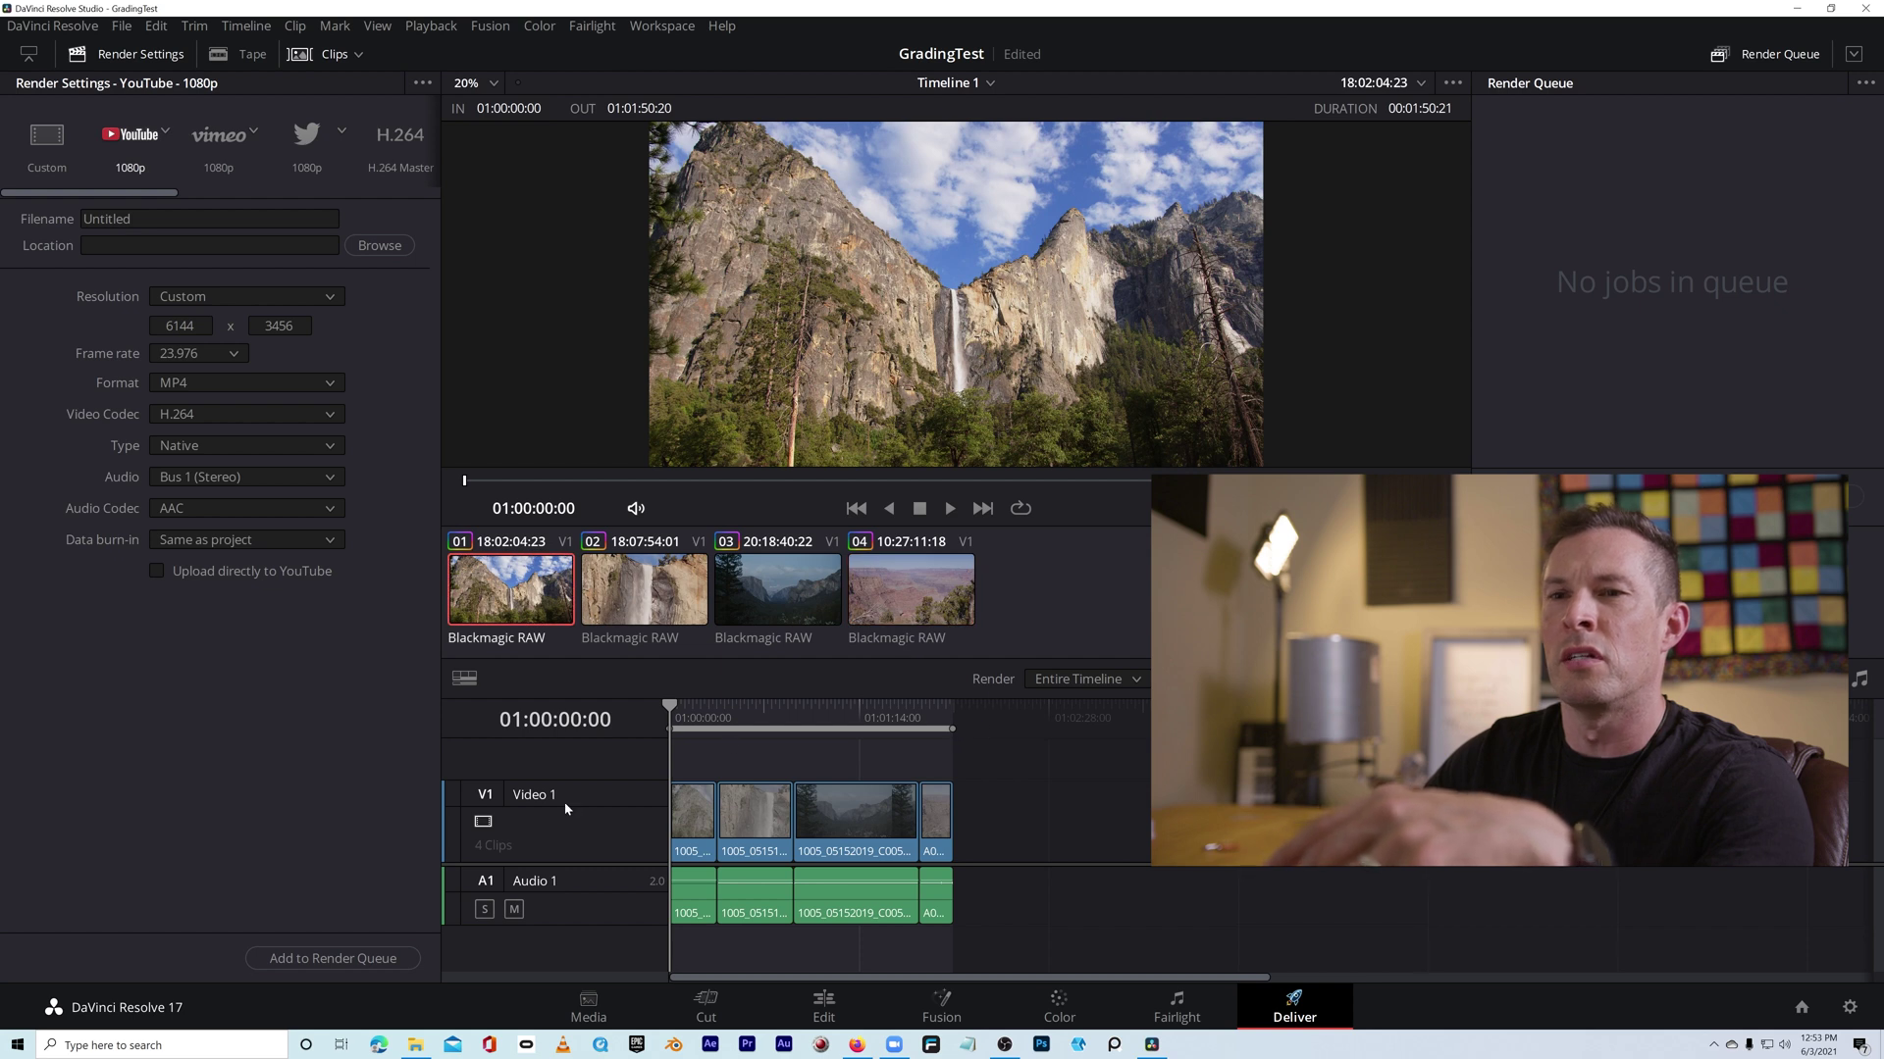
Step: Add the export to the render queue as exportedYosemite in C:\vol0 and start rendering it
click(333, 958)
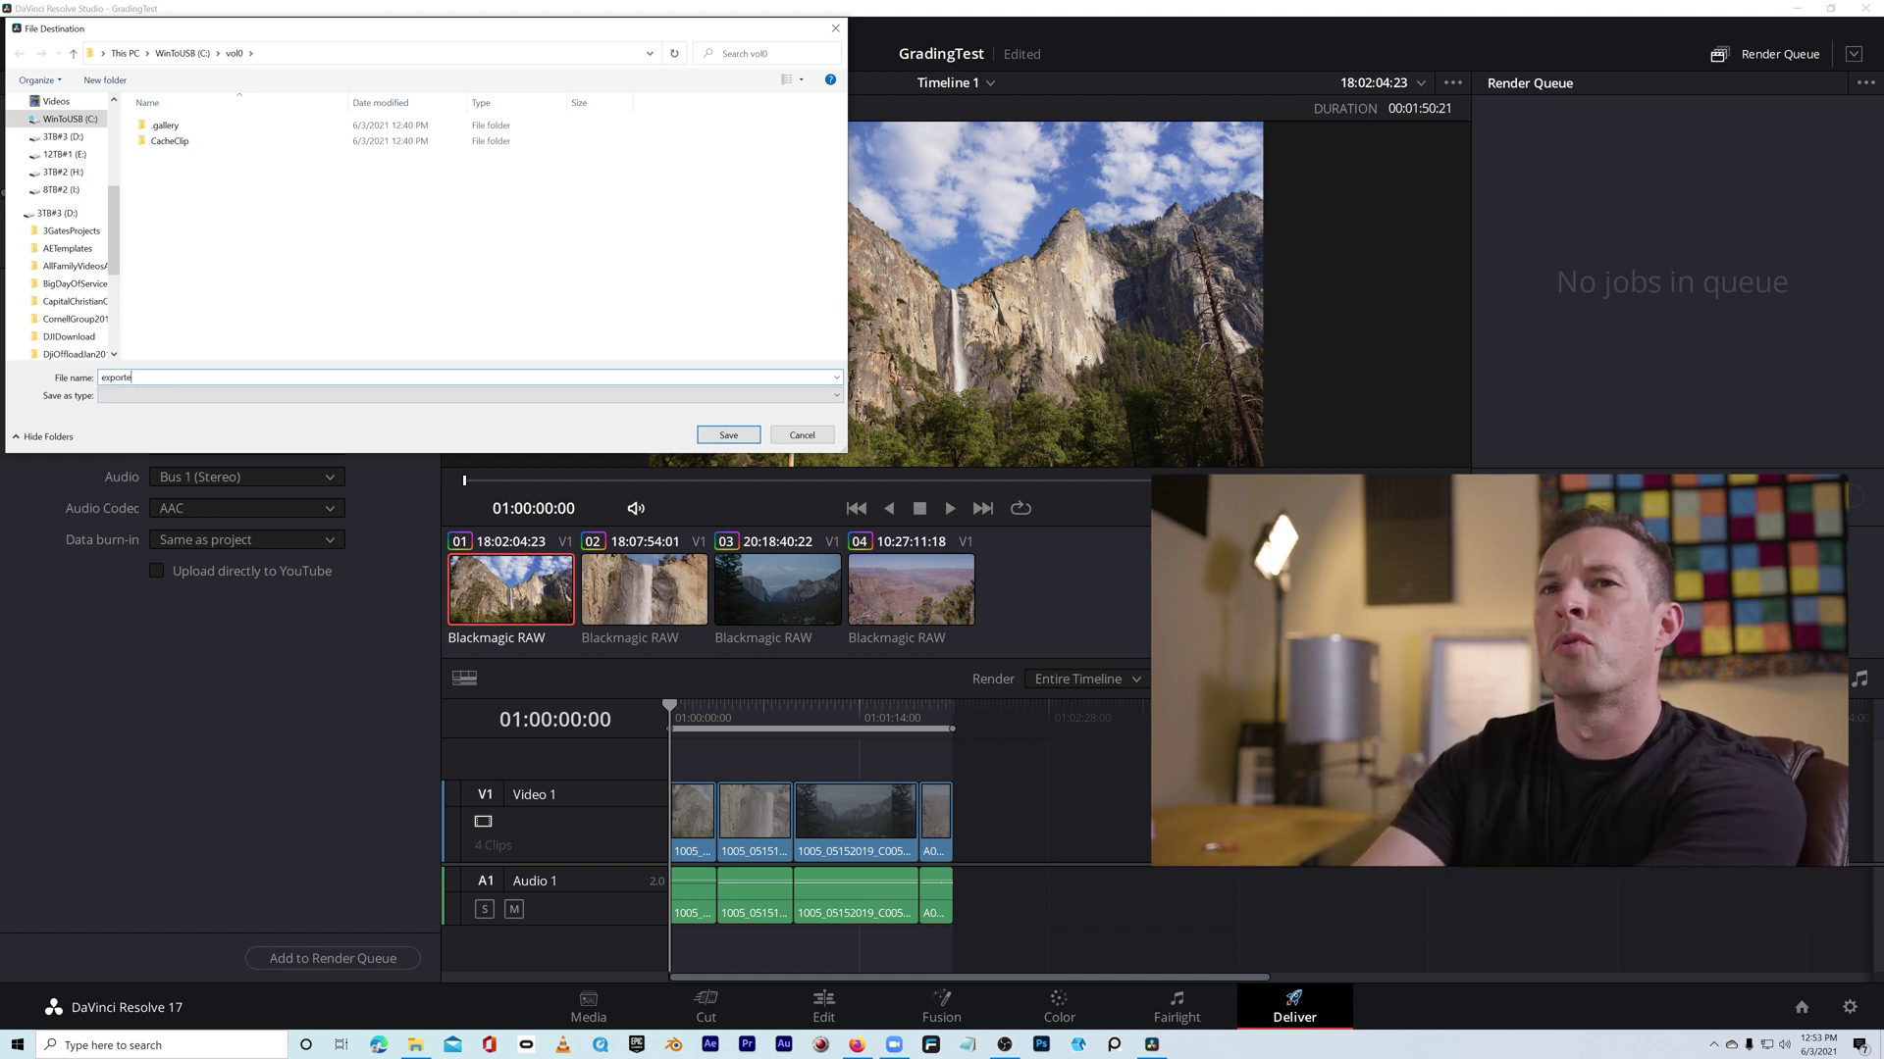
text(se)
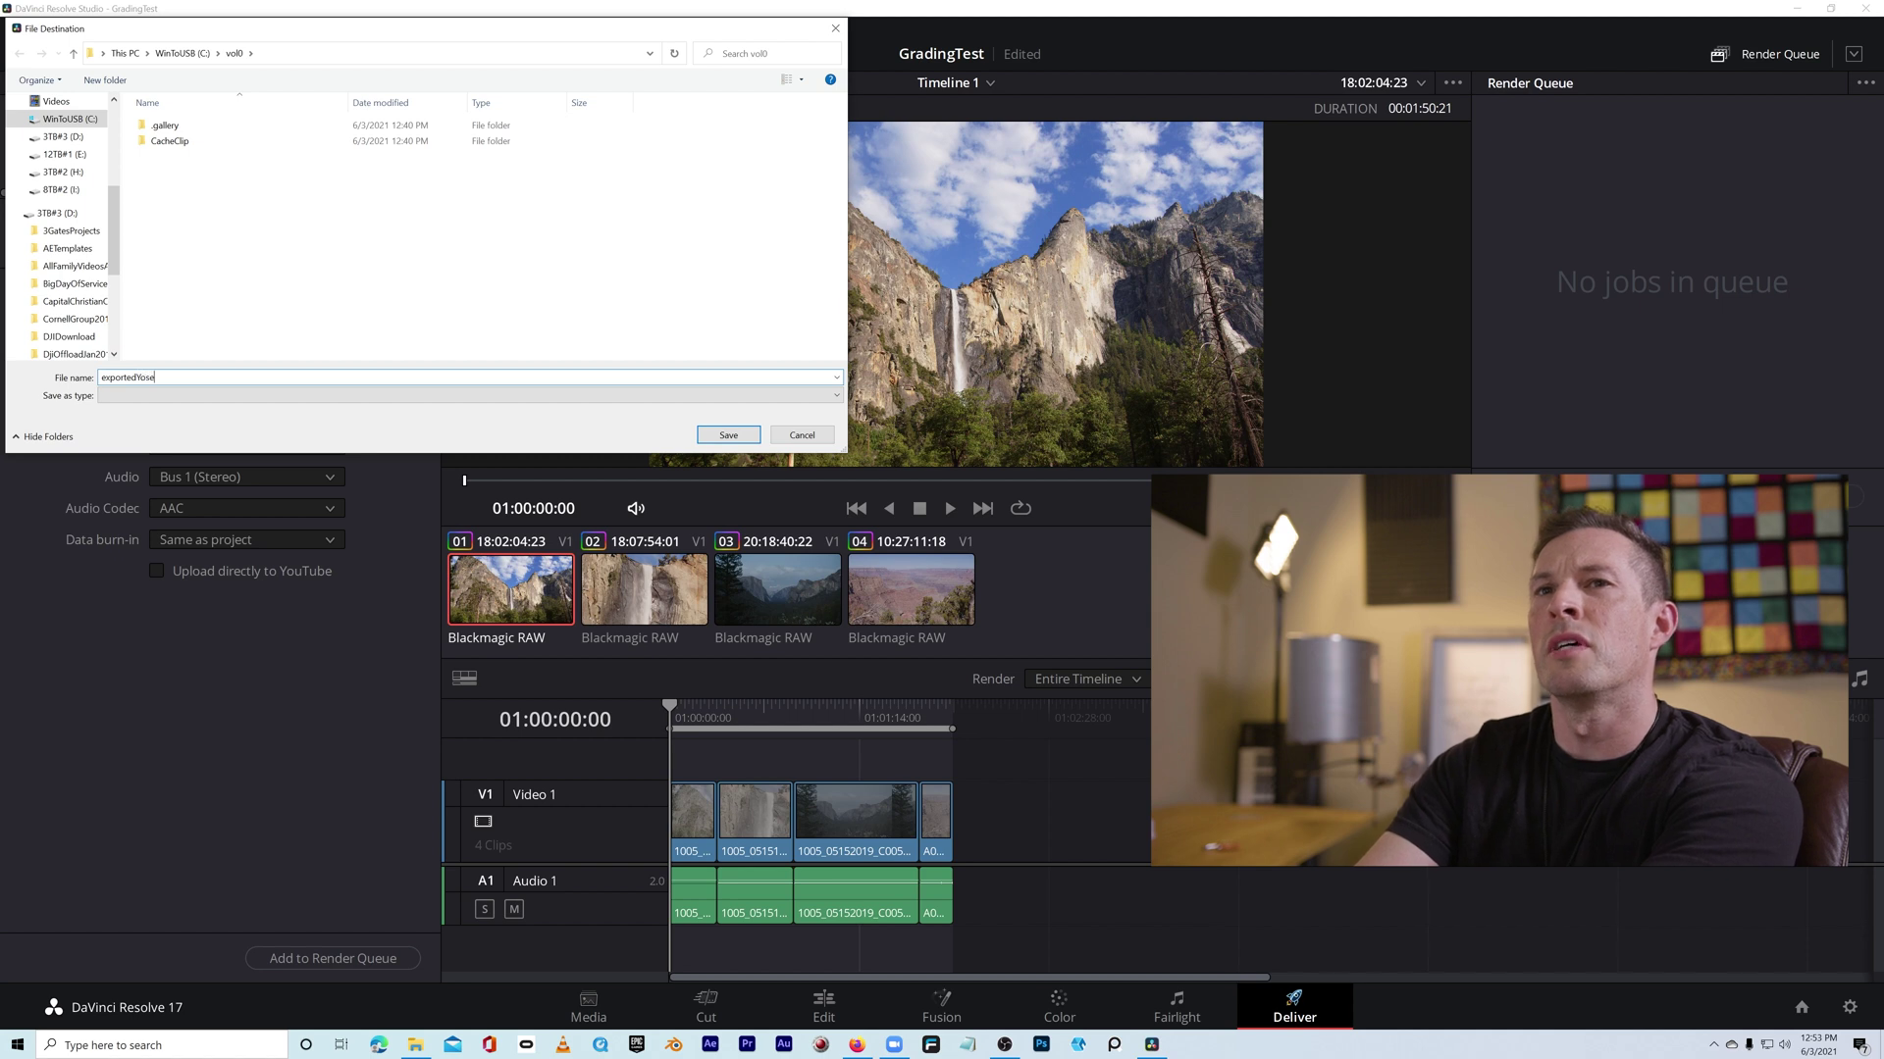
text(mite)
key(Return)
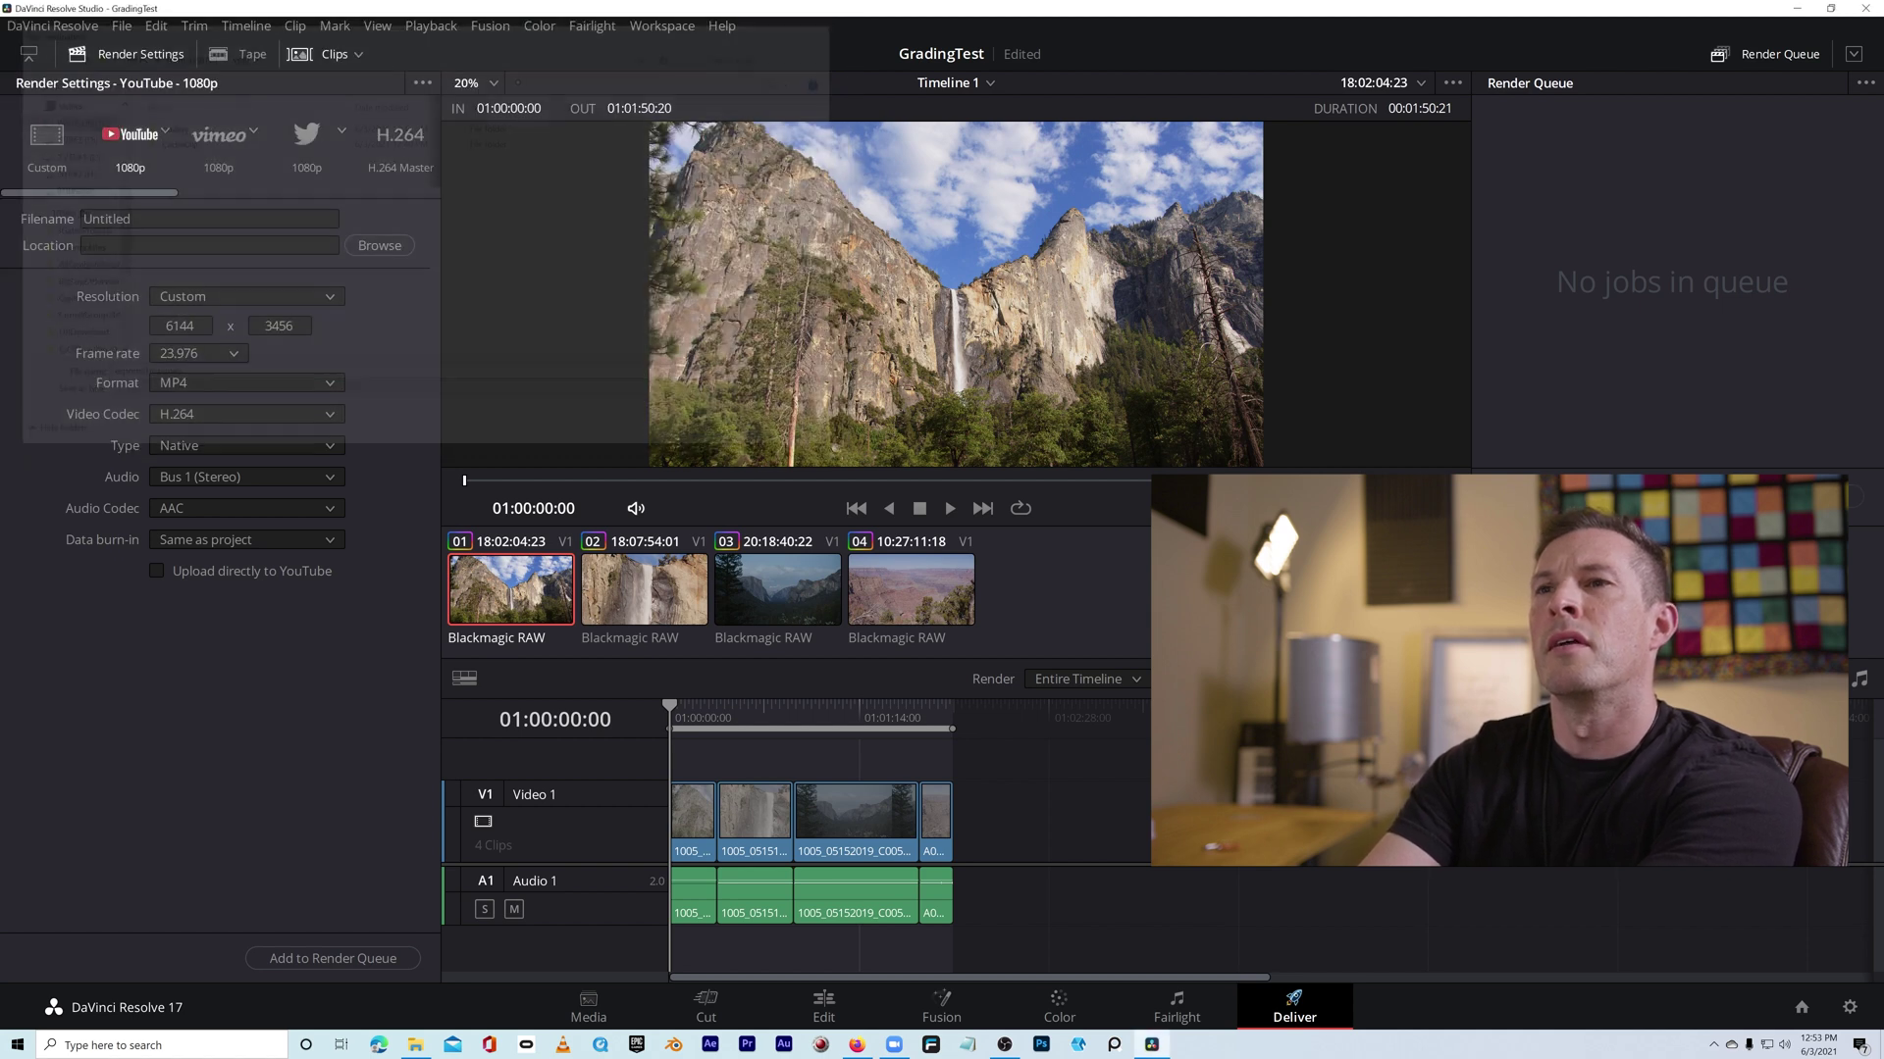
click(332, 958)
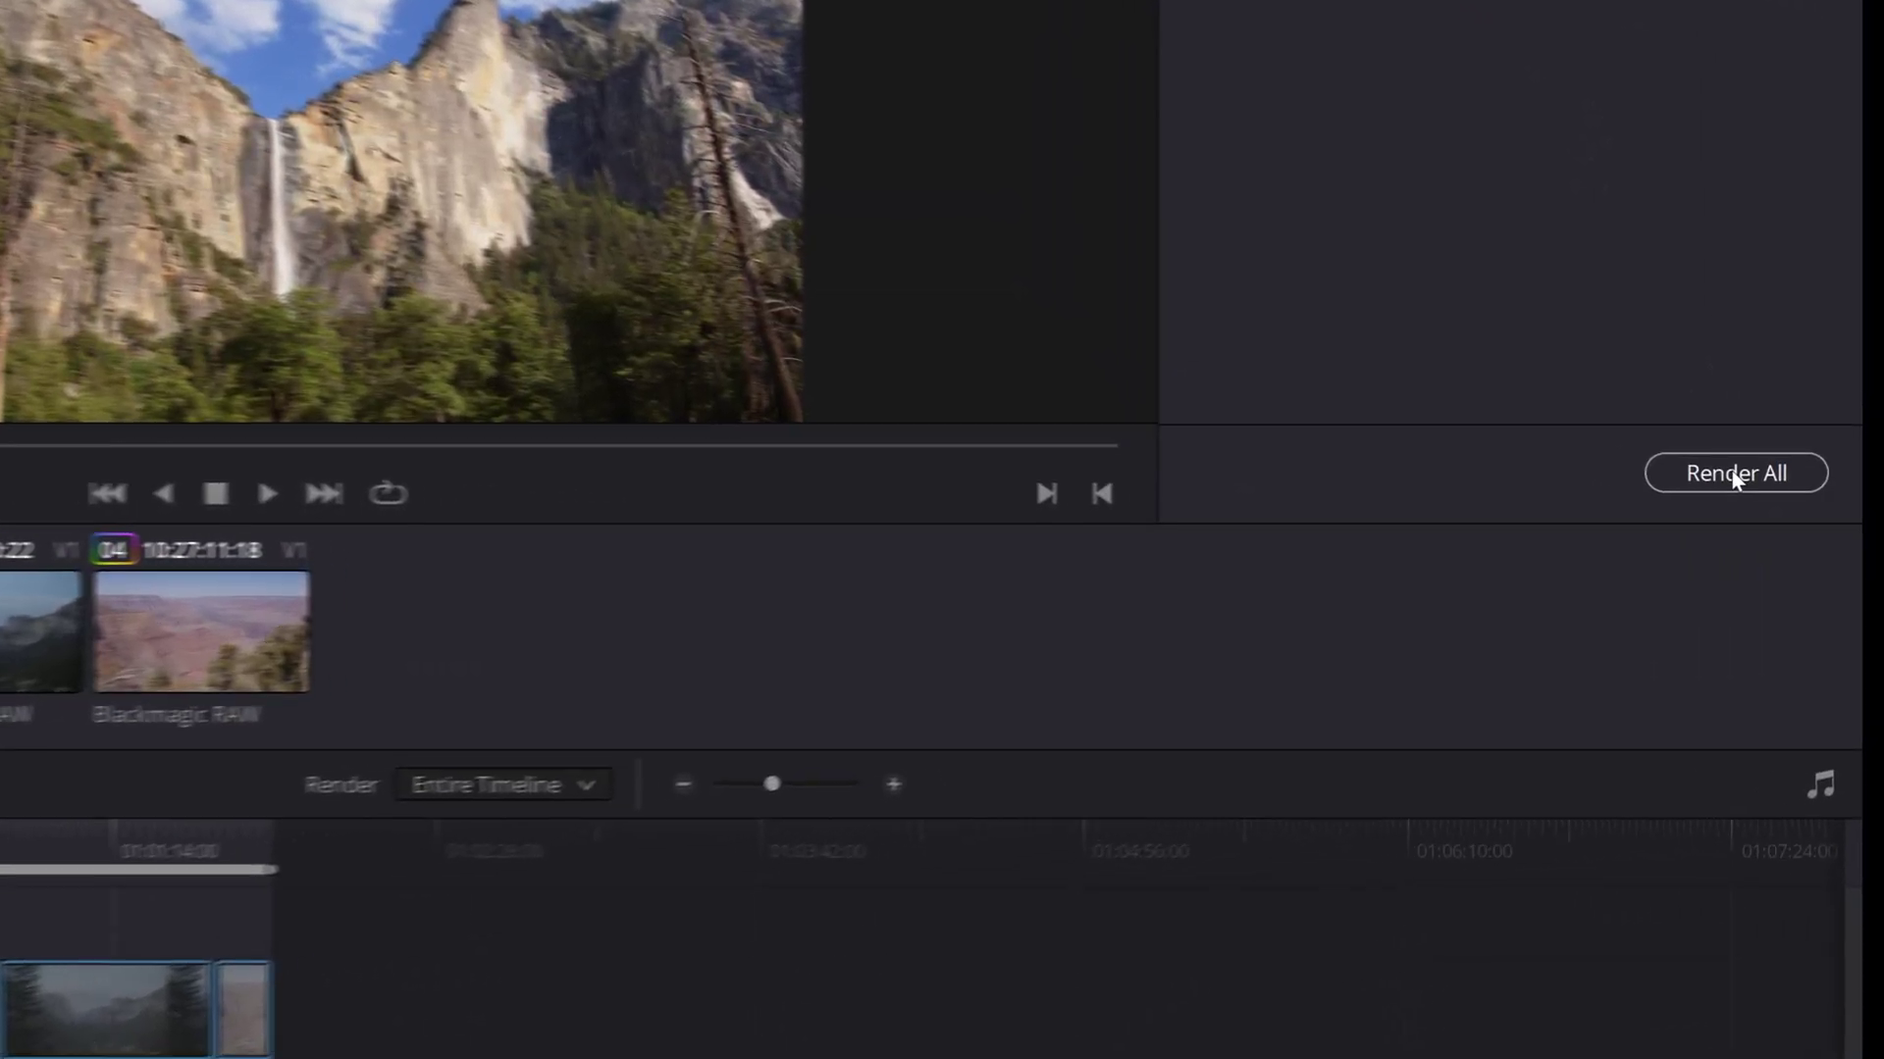
click(1735, 476)
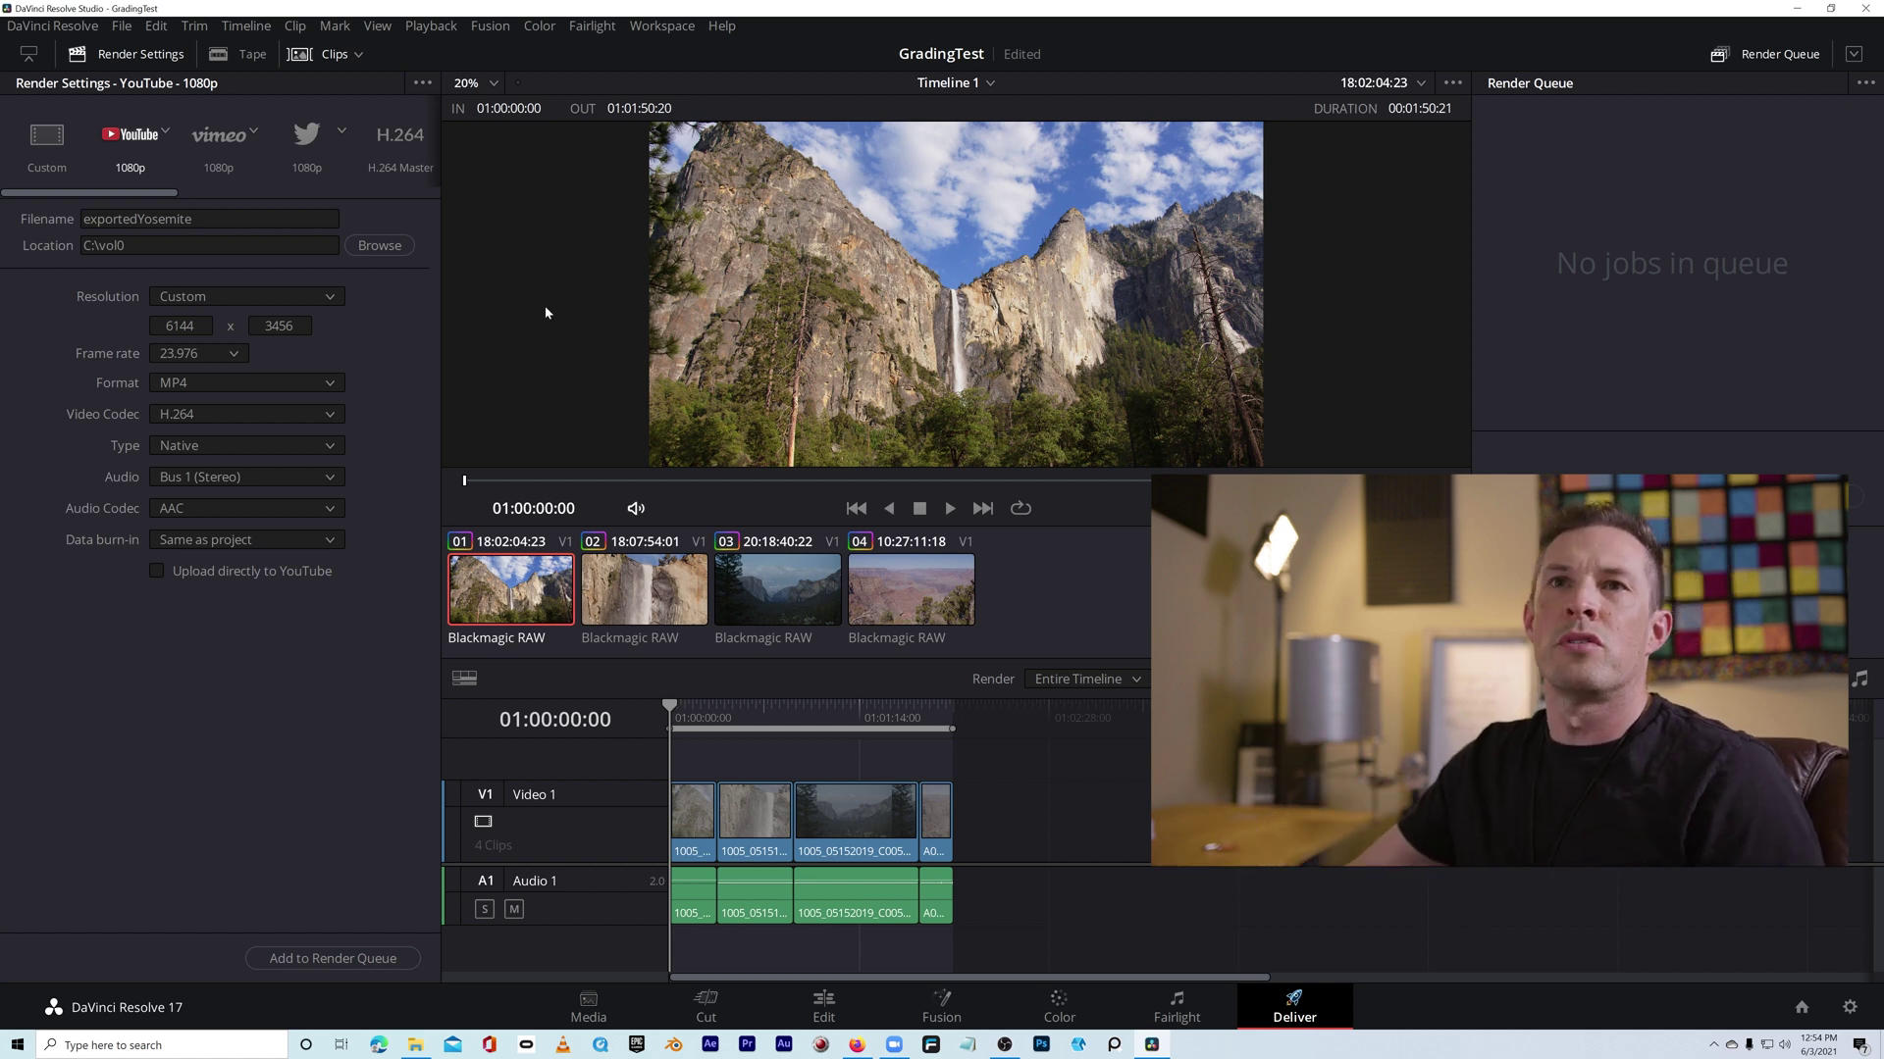
Step: Switch to the Custom render preset with QuickTime format, DNxHR codec and type DNxHR HQX 10-bit
click(47, 142)
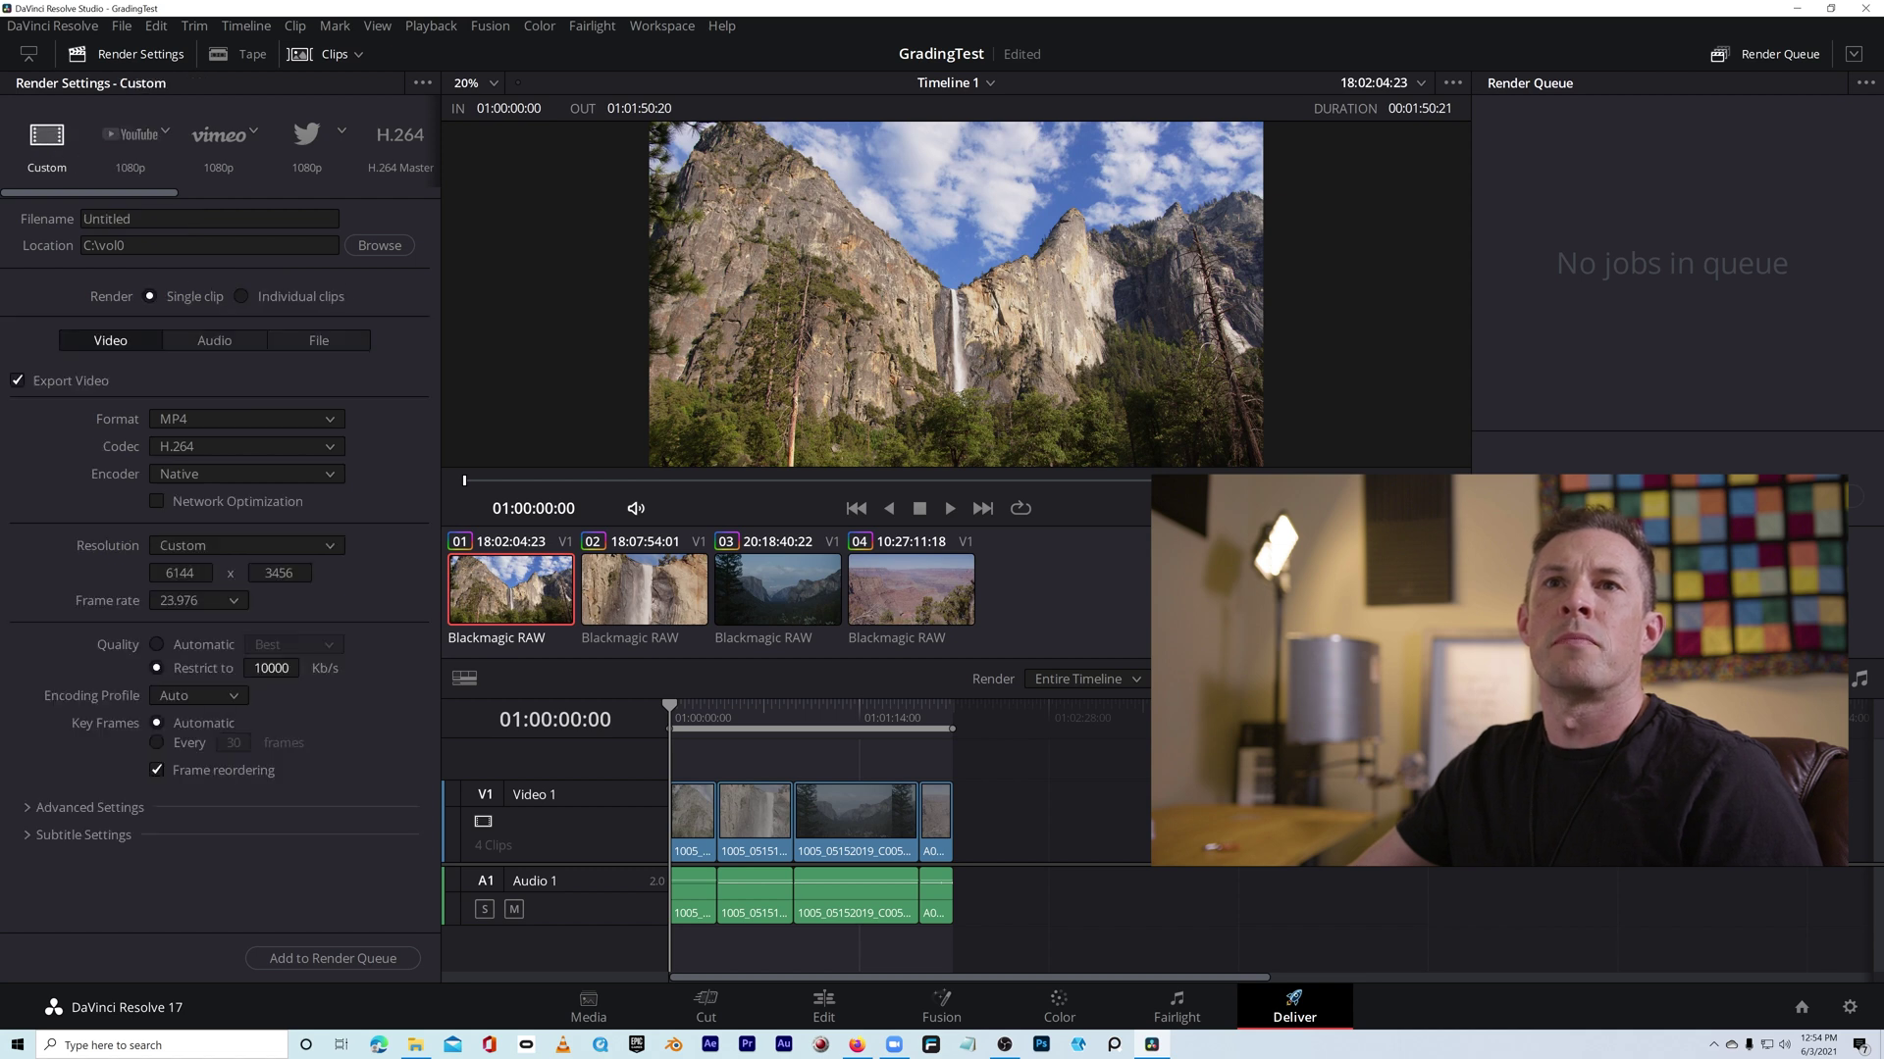
click(331, 420)
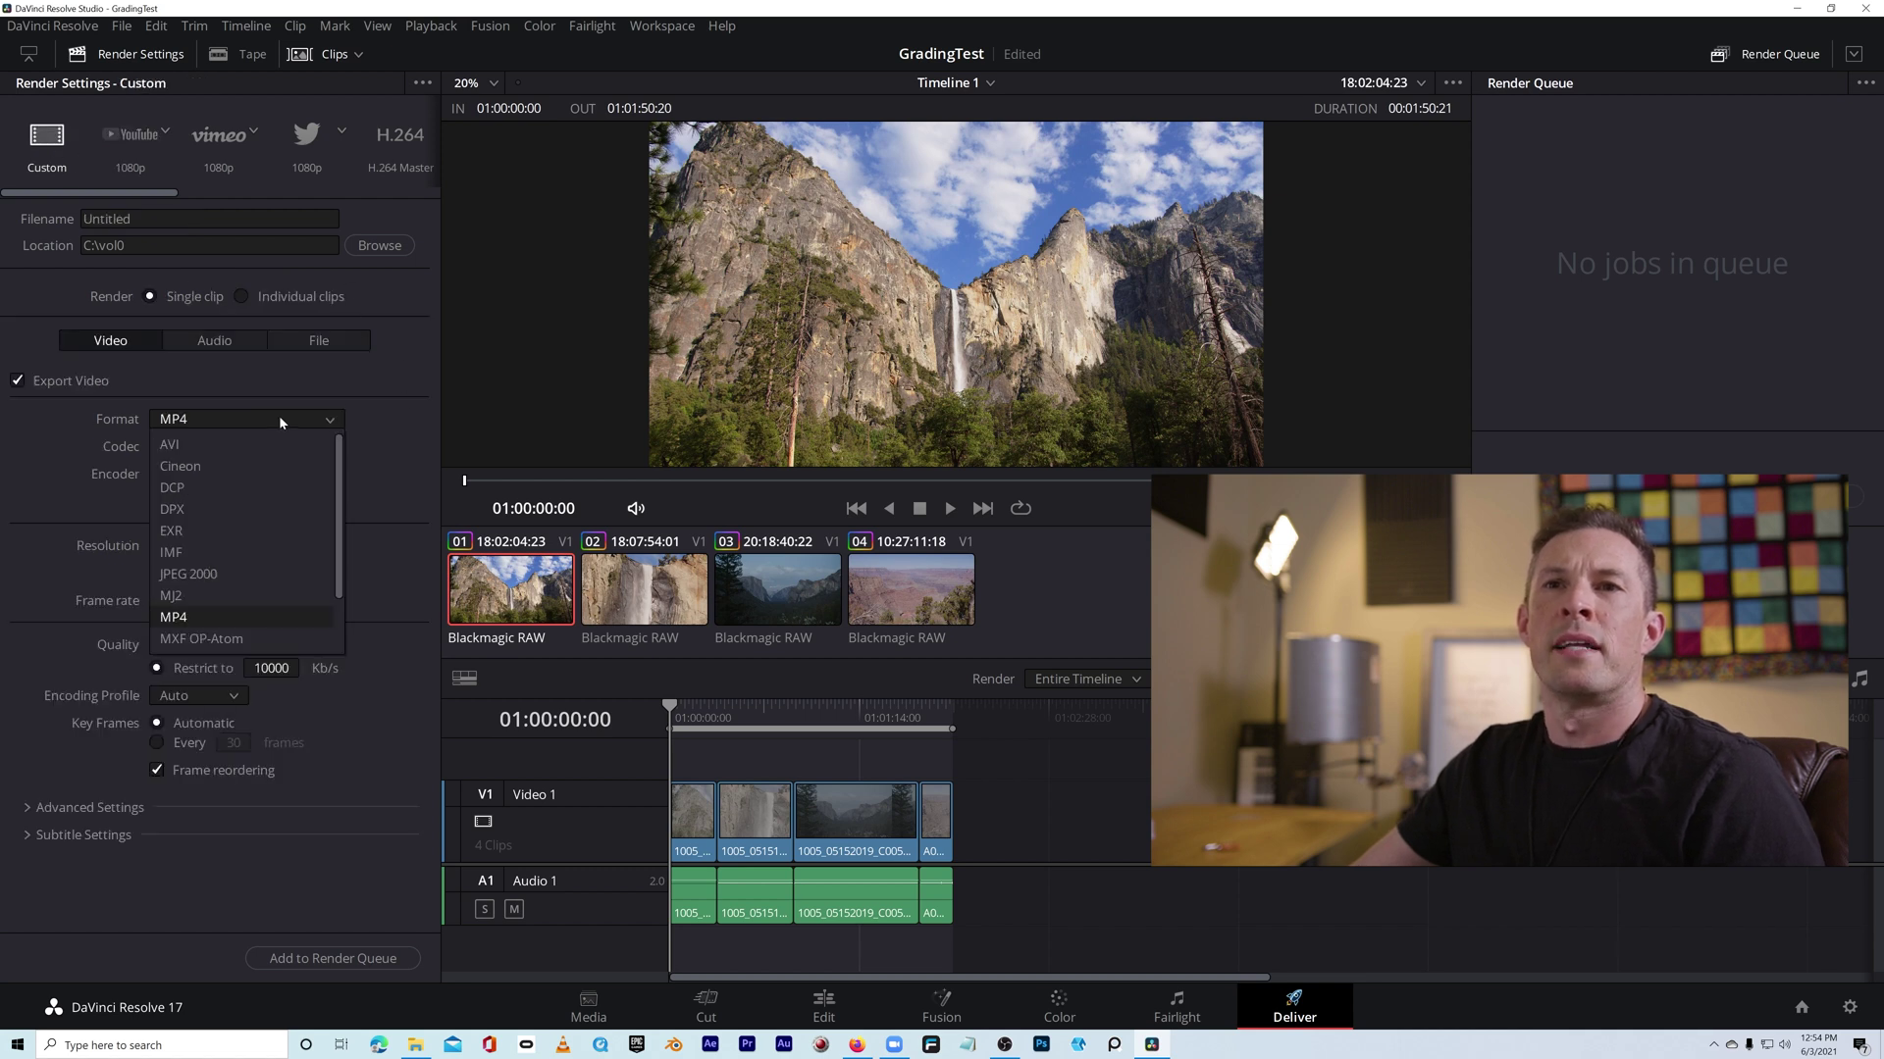
scroll(257, 604, down, 2)
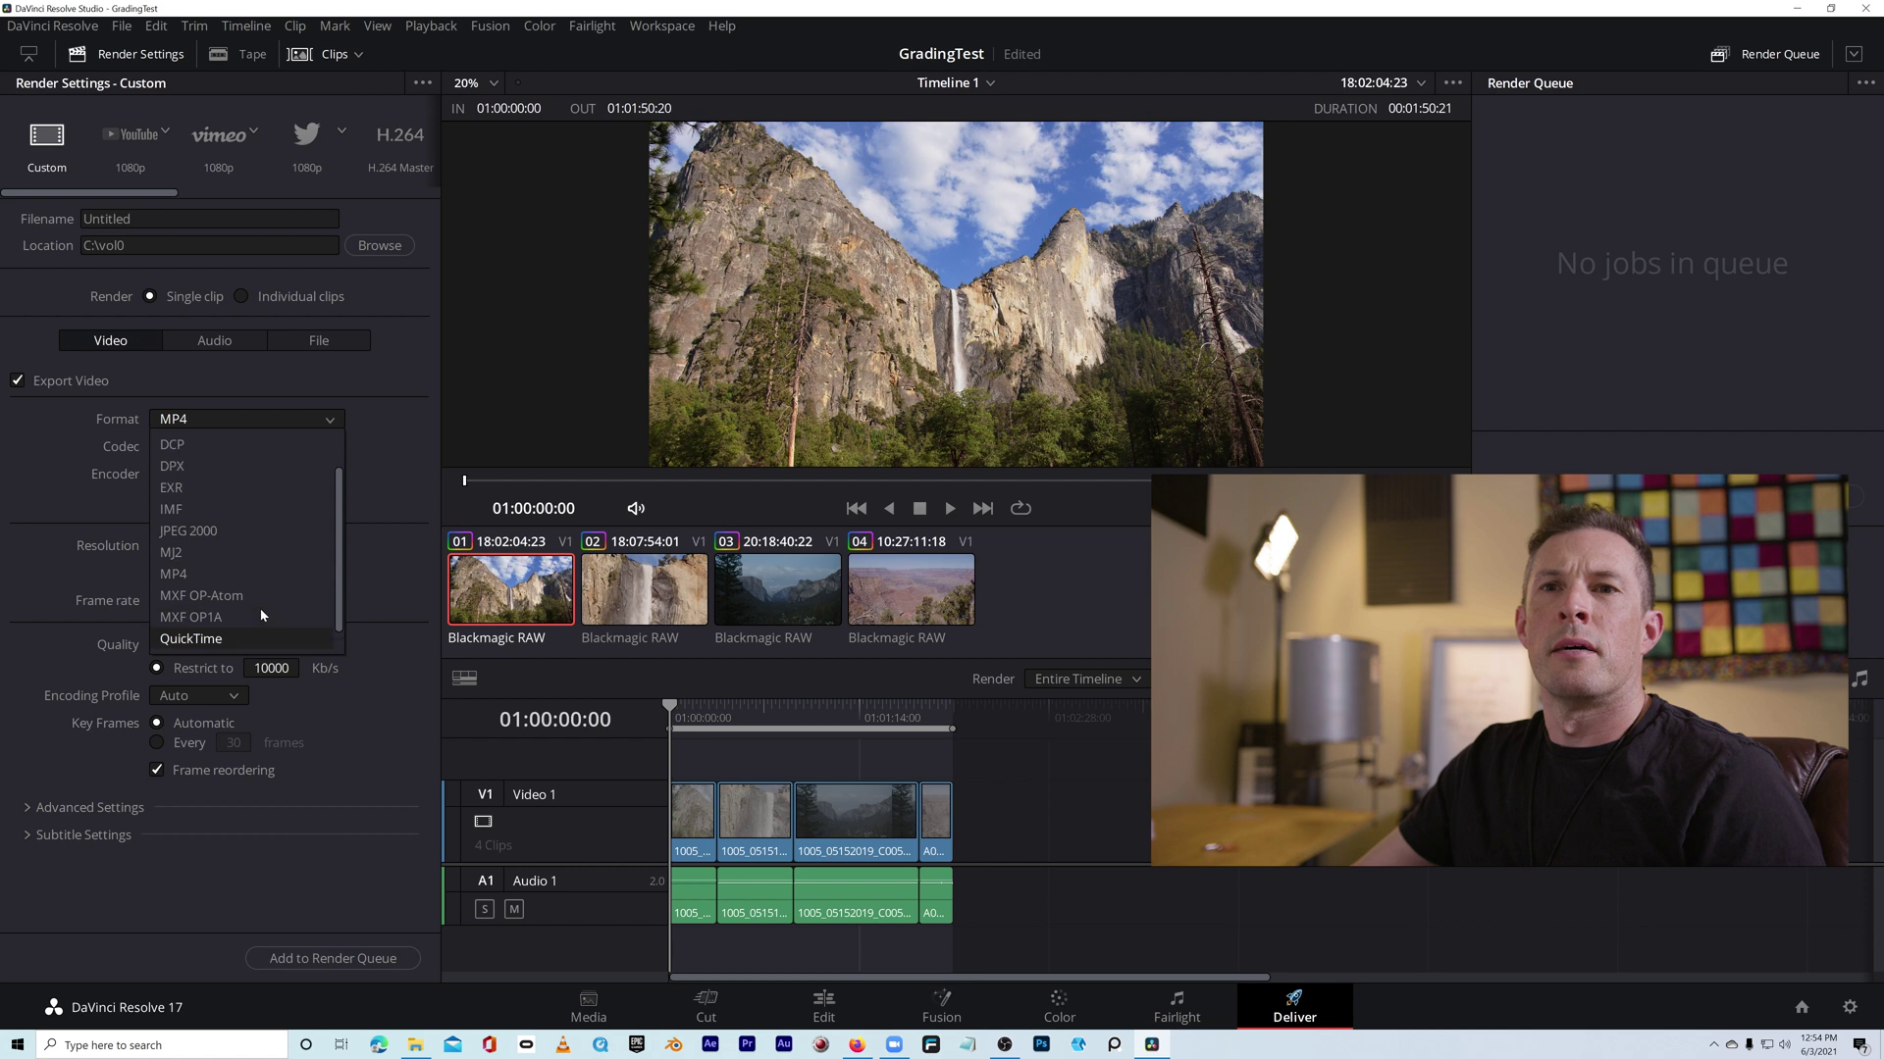
click(262, 638)
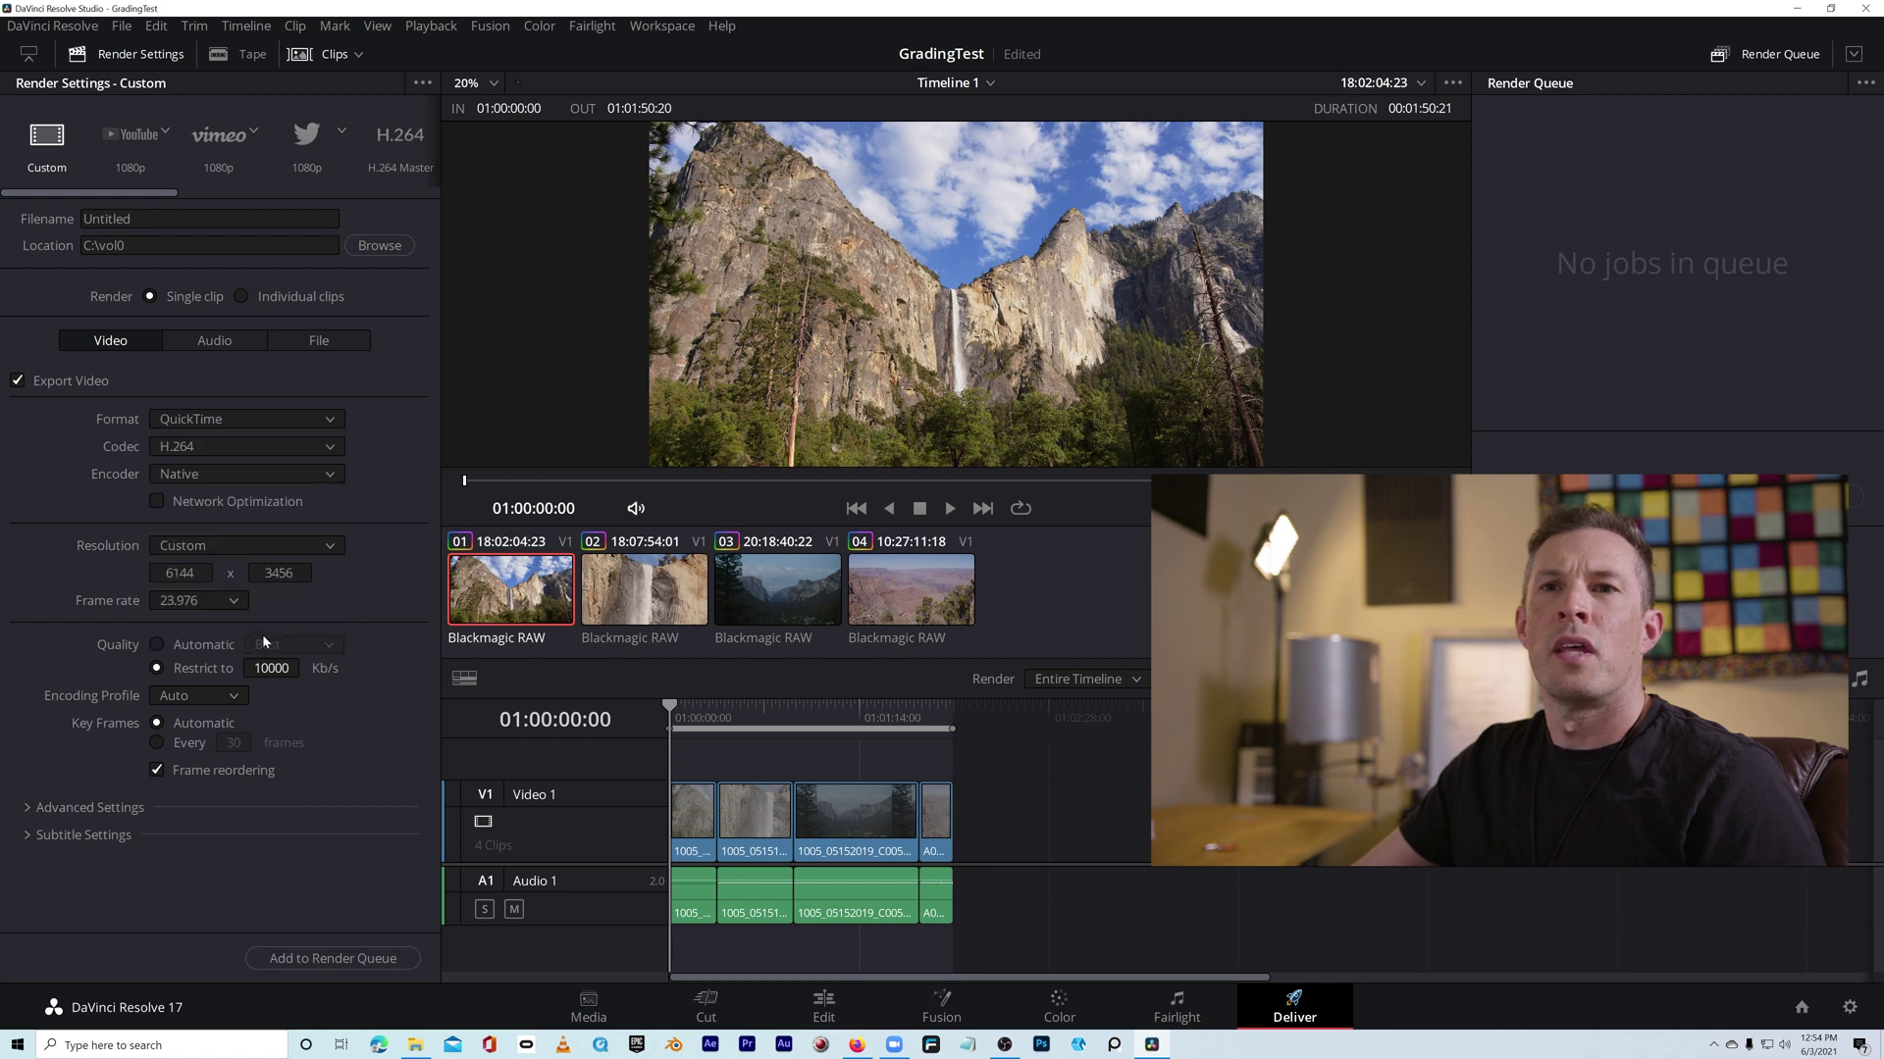
click(332, 446)
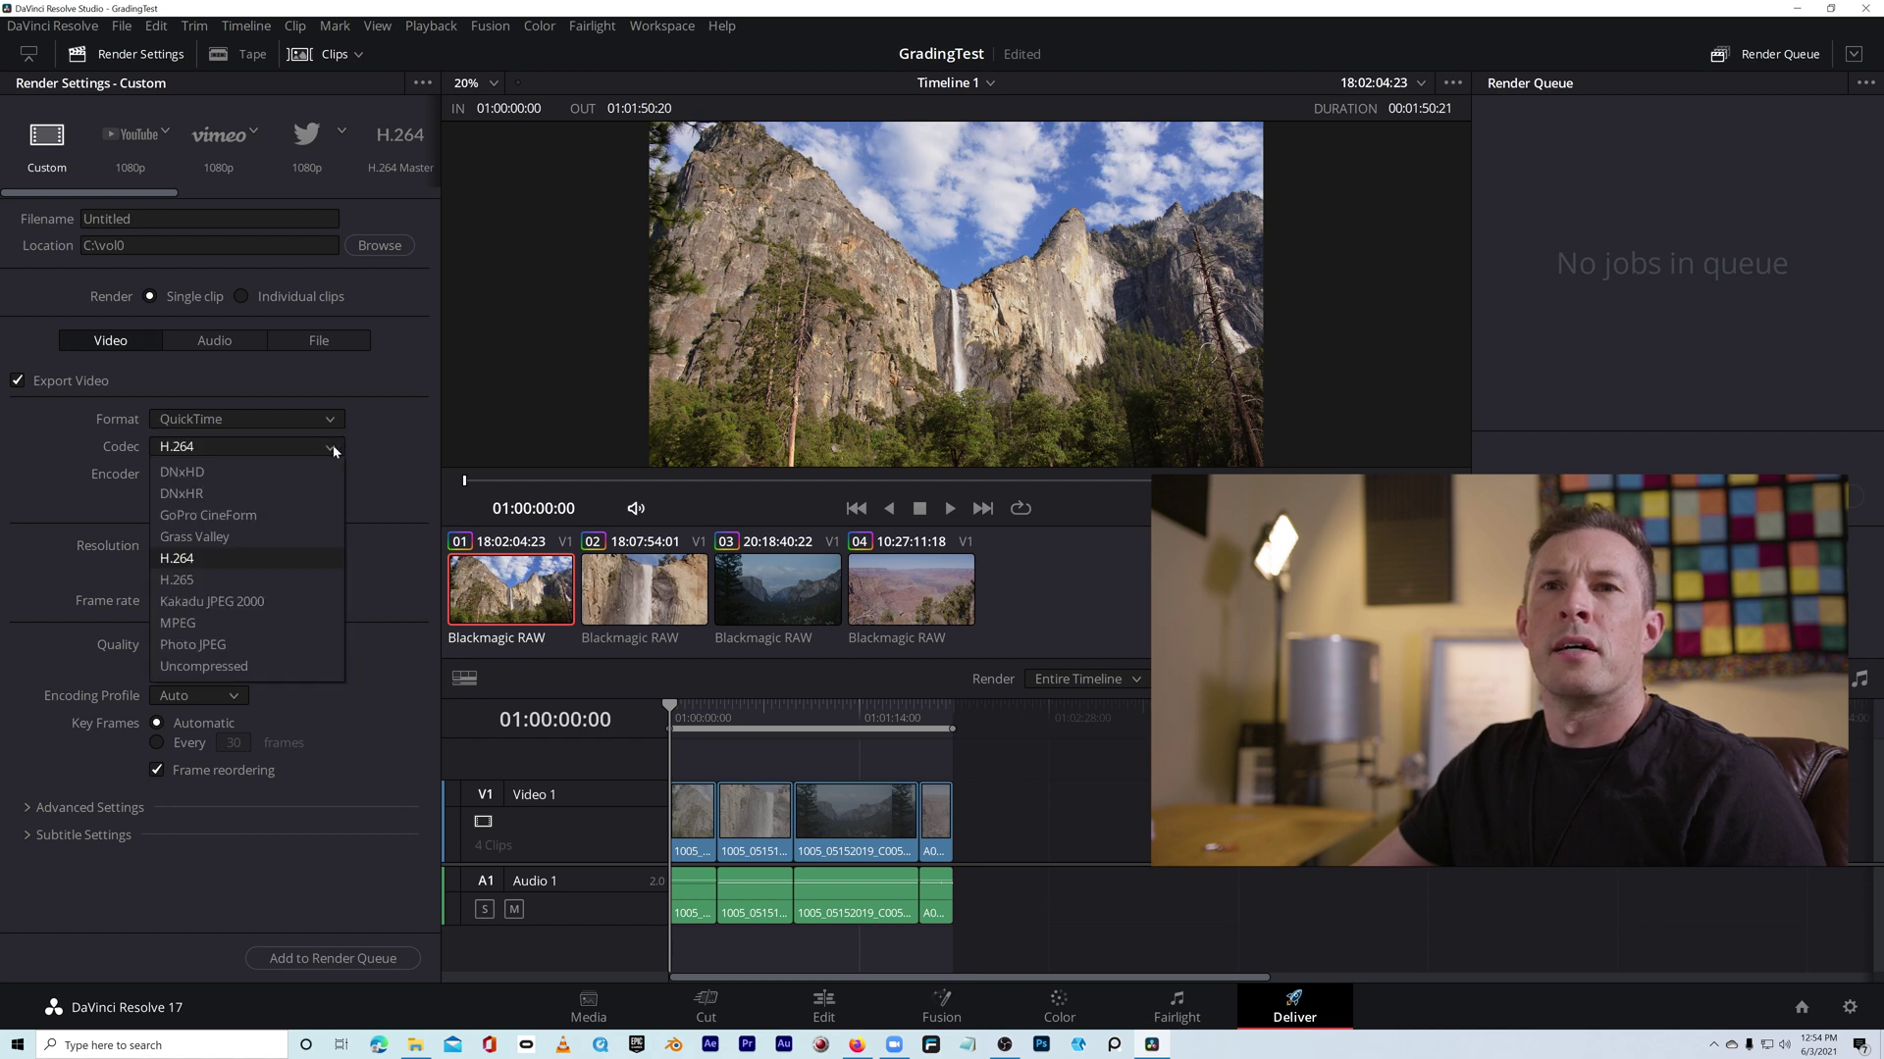
click(231, 493)
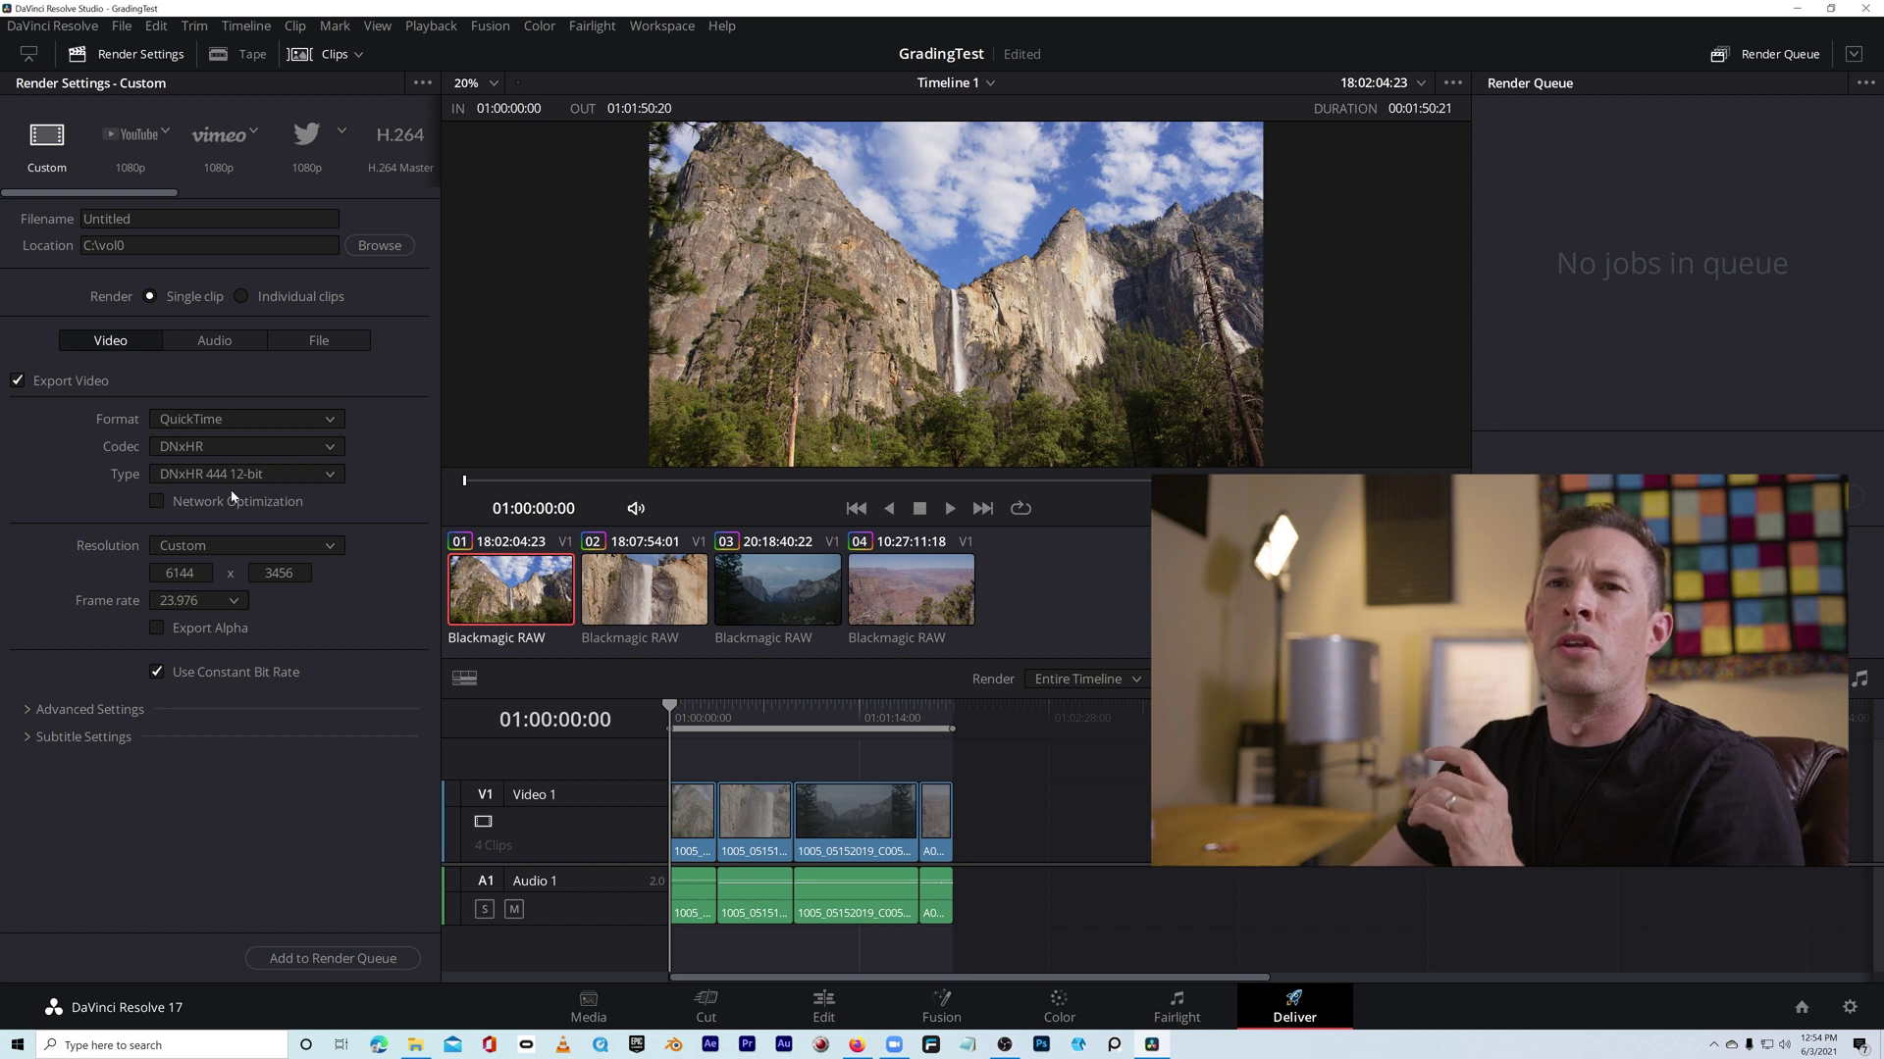
click(330, 477)
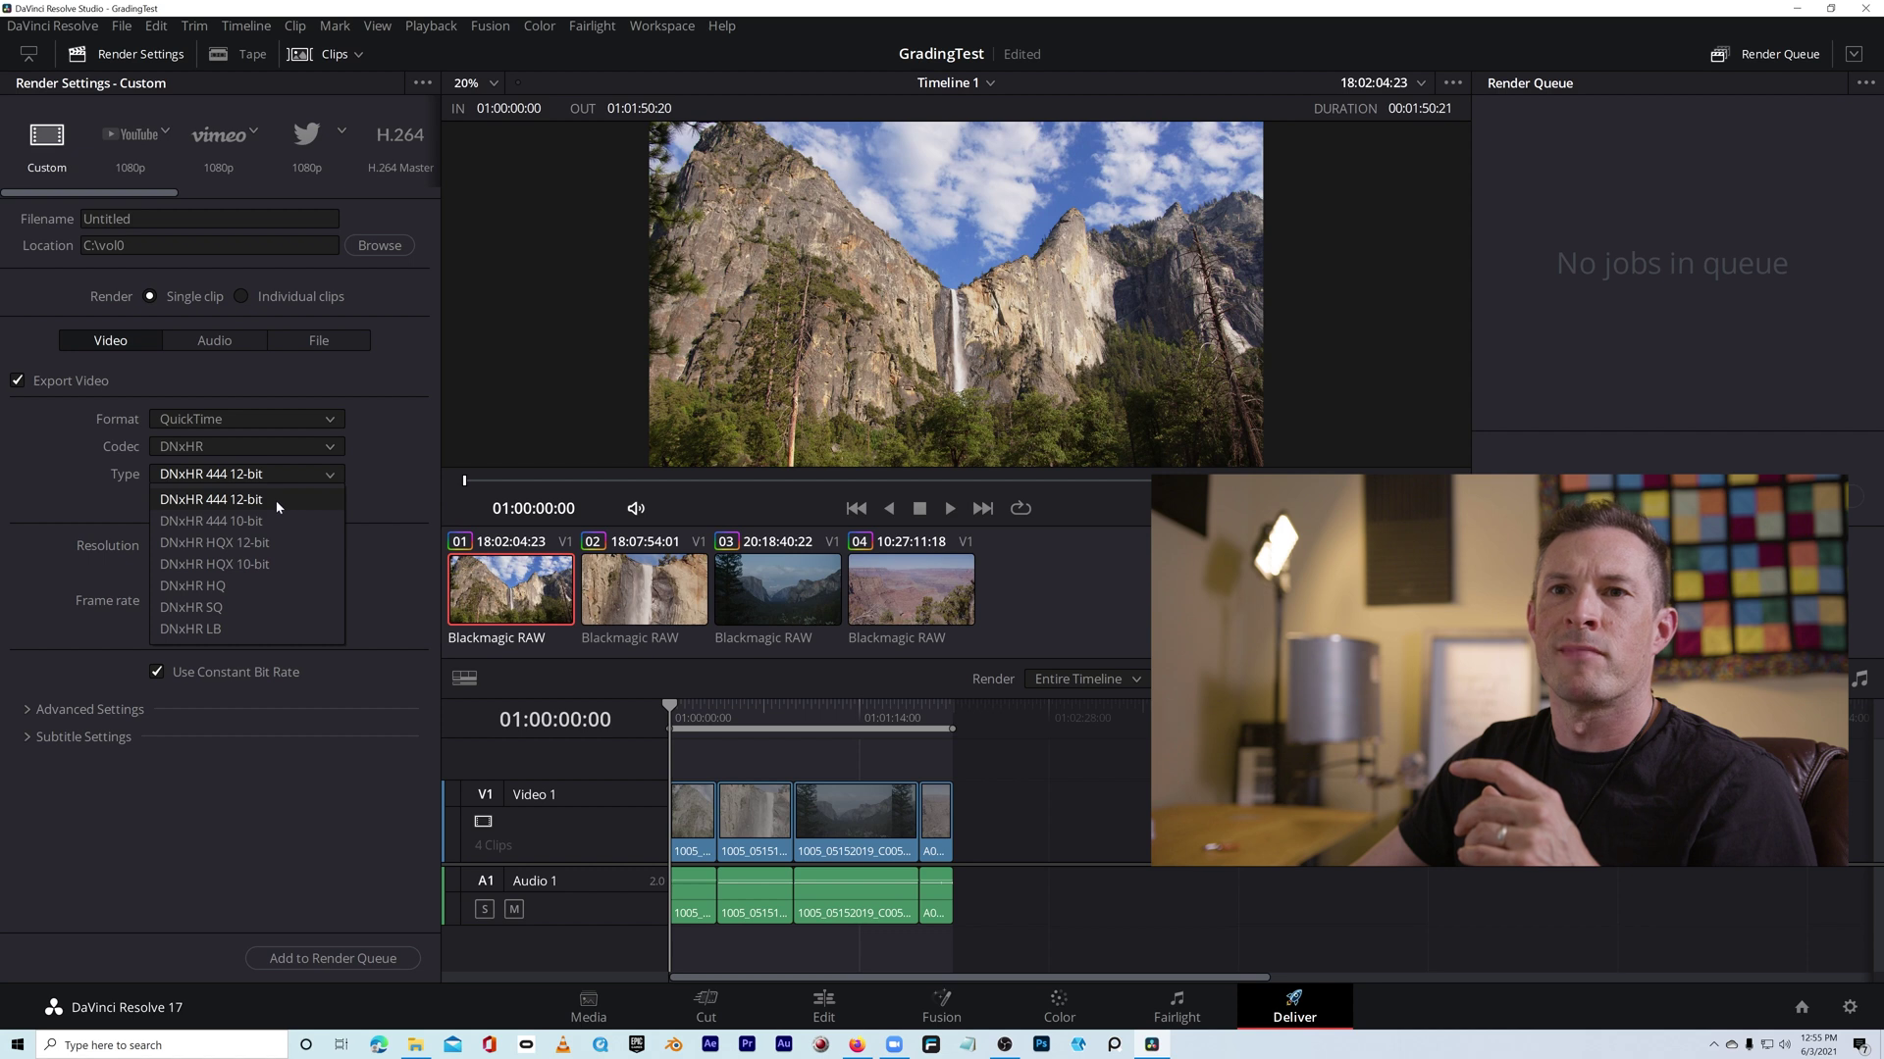
click(274, 557)
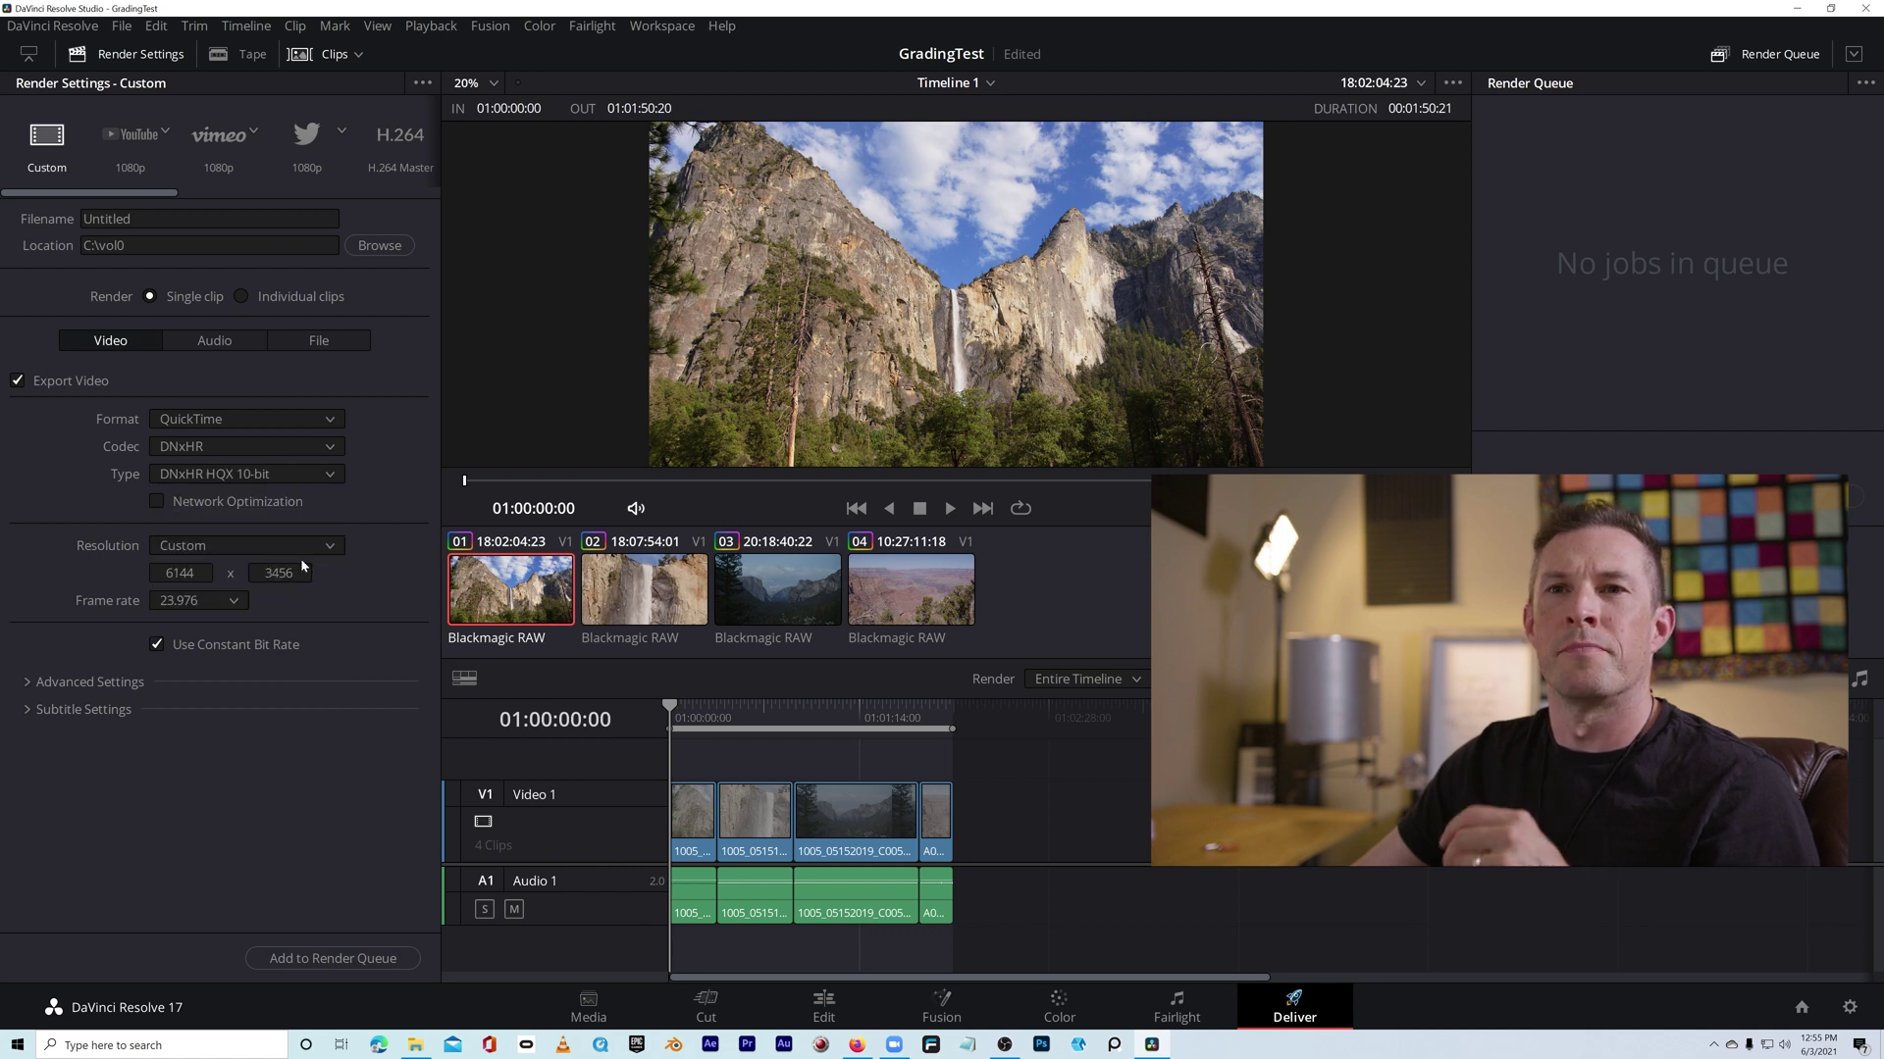
Step: Add the export to the render queue under the filename yosemiteDNX, and start and cancel its render
click(88, 219)
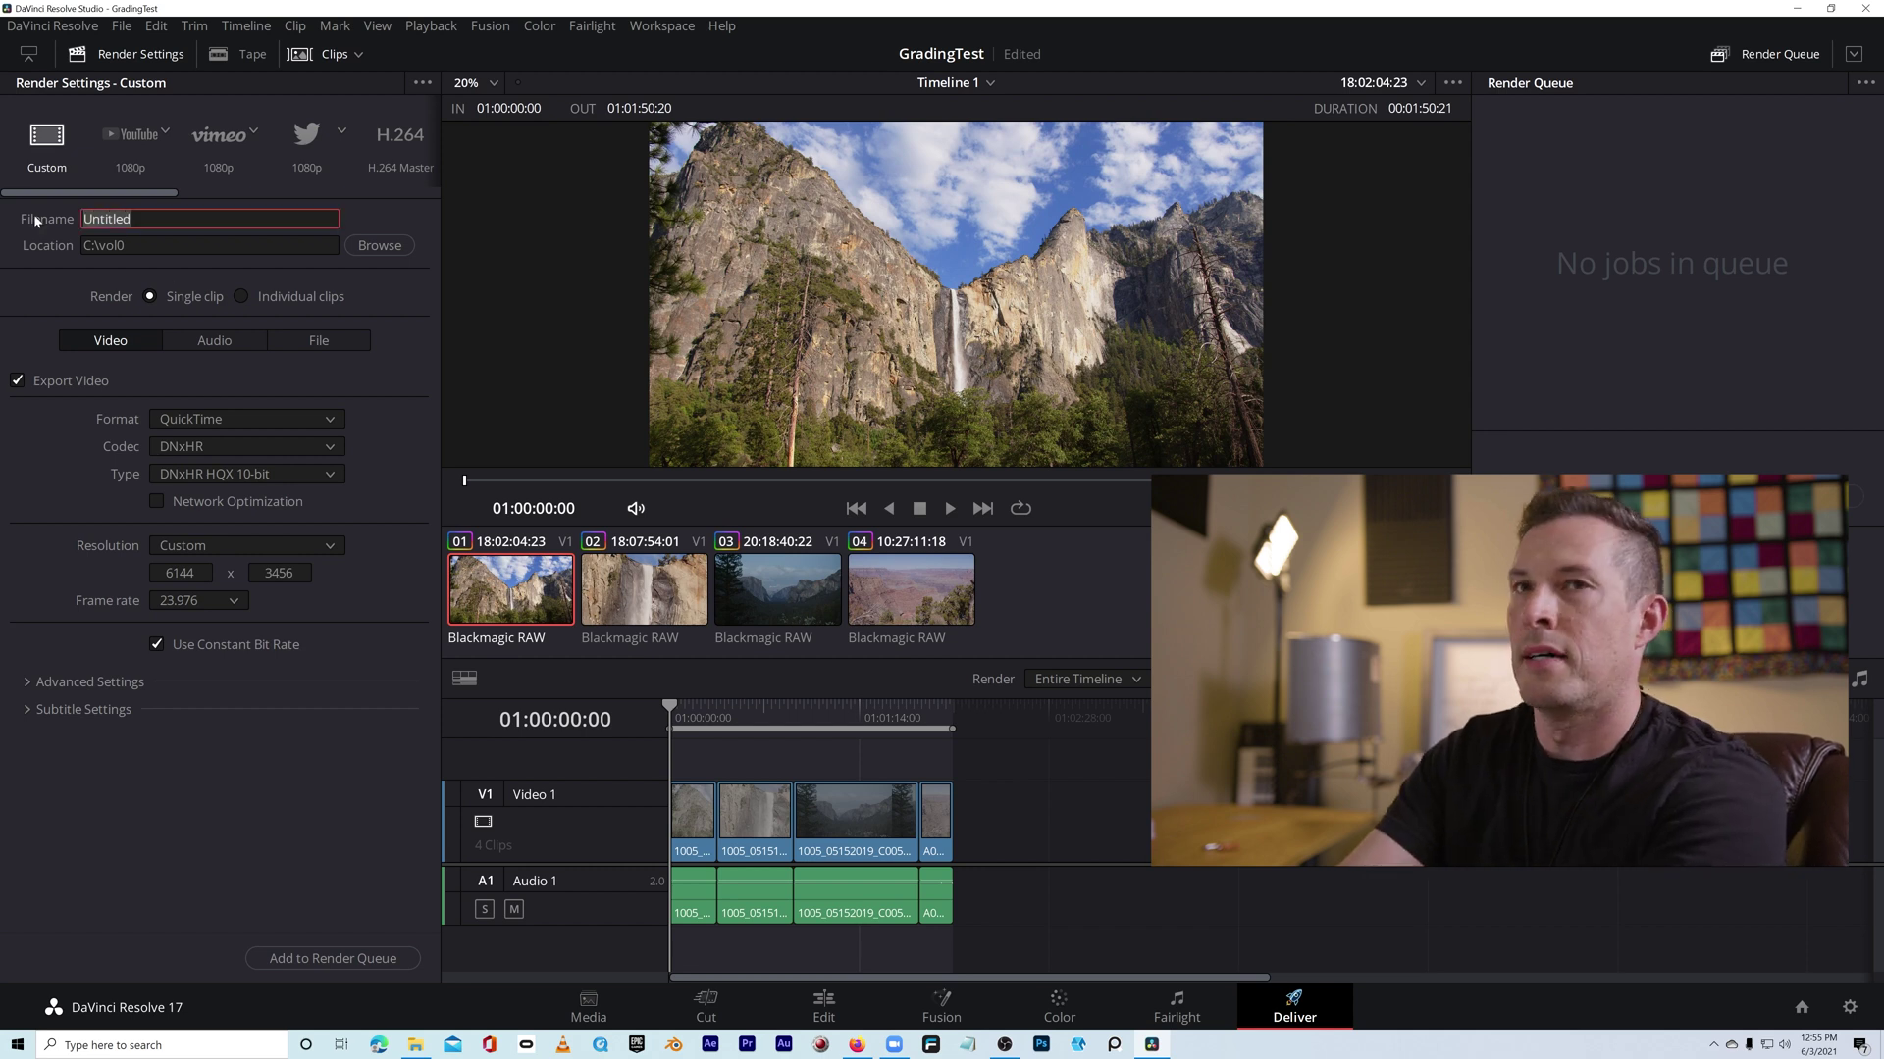
text(osemiteDNX)
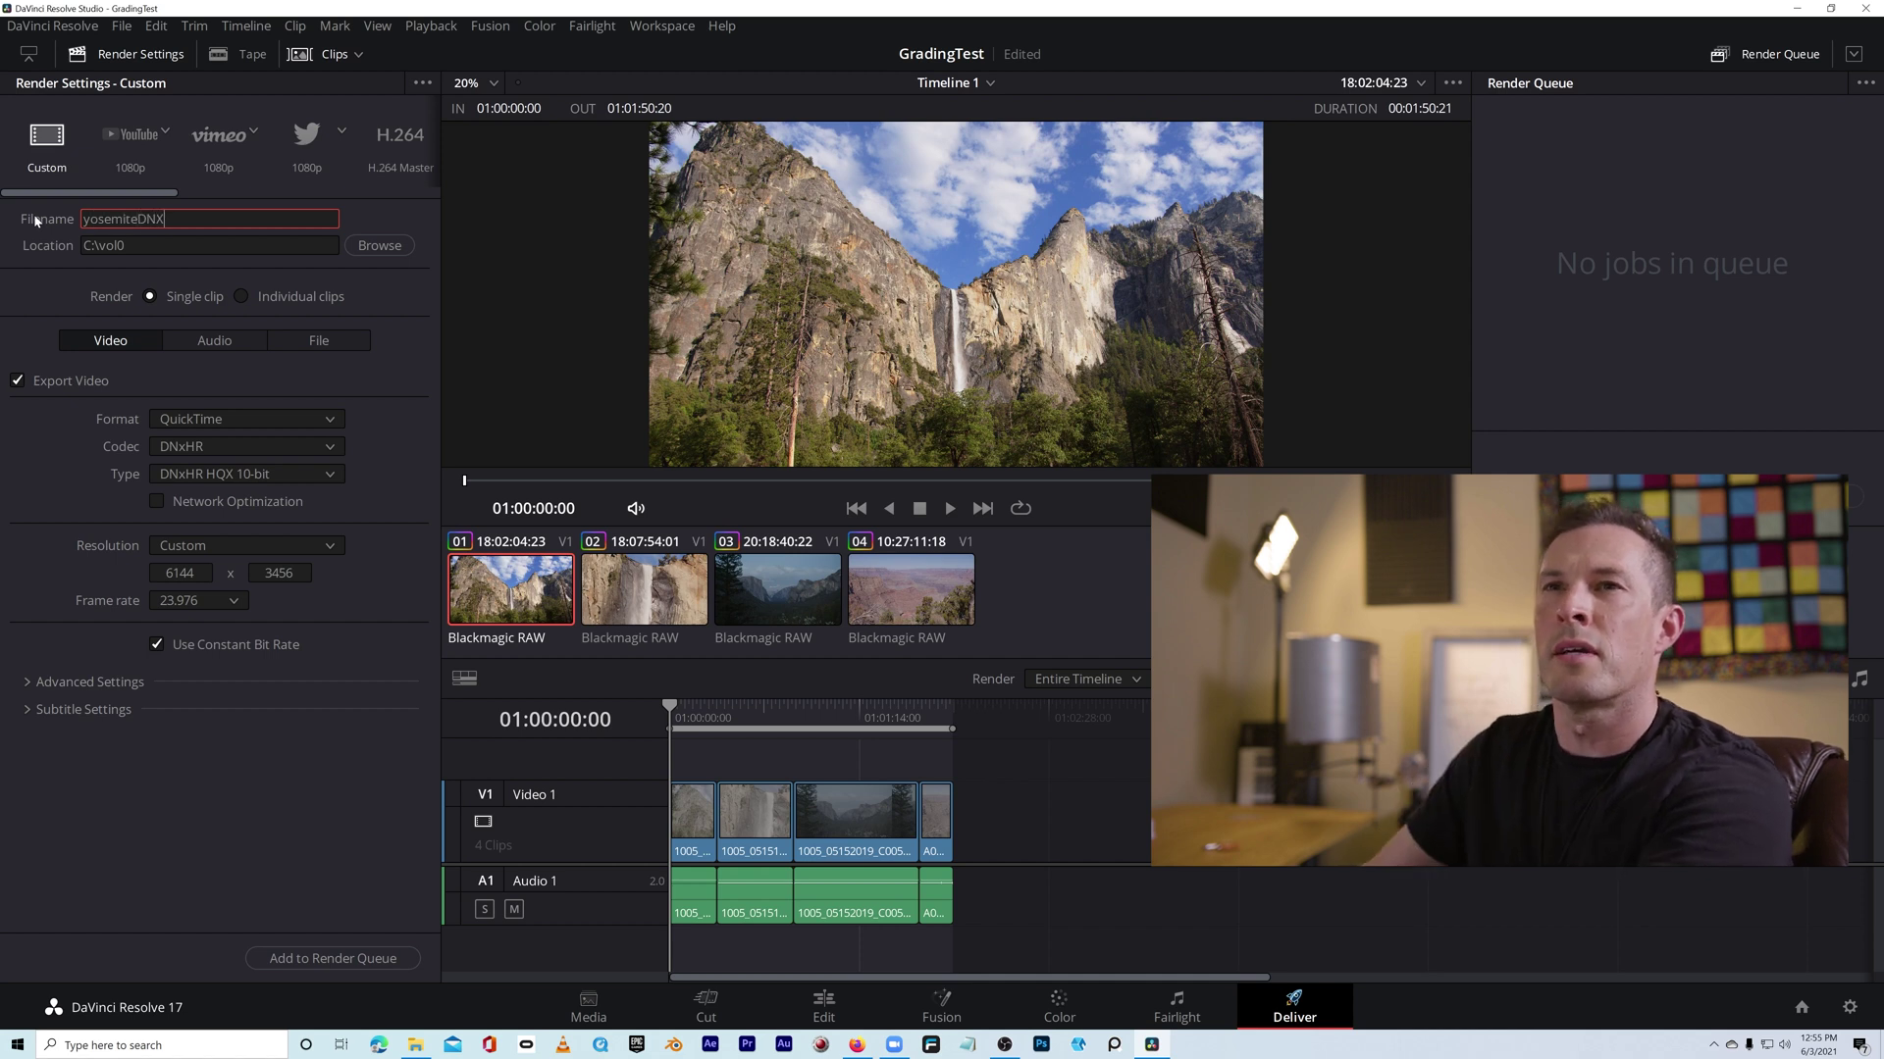
click(343, 959)
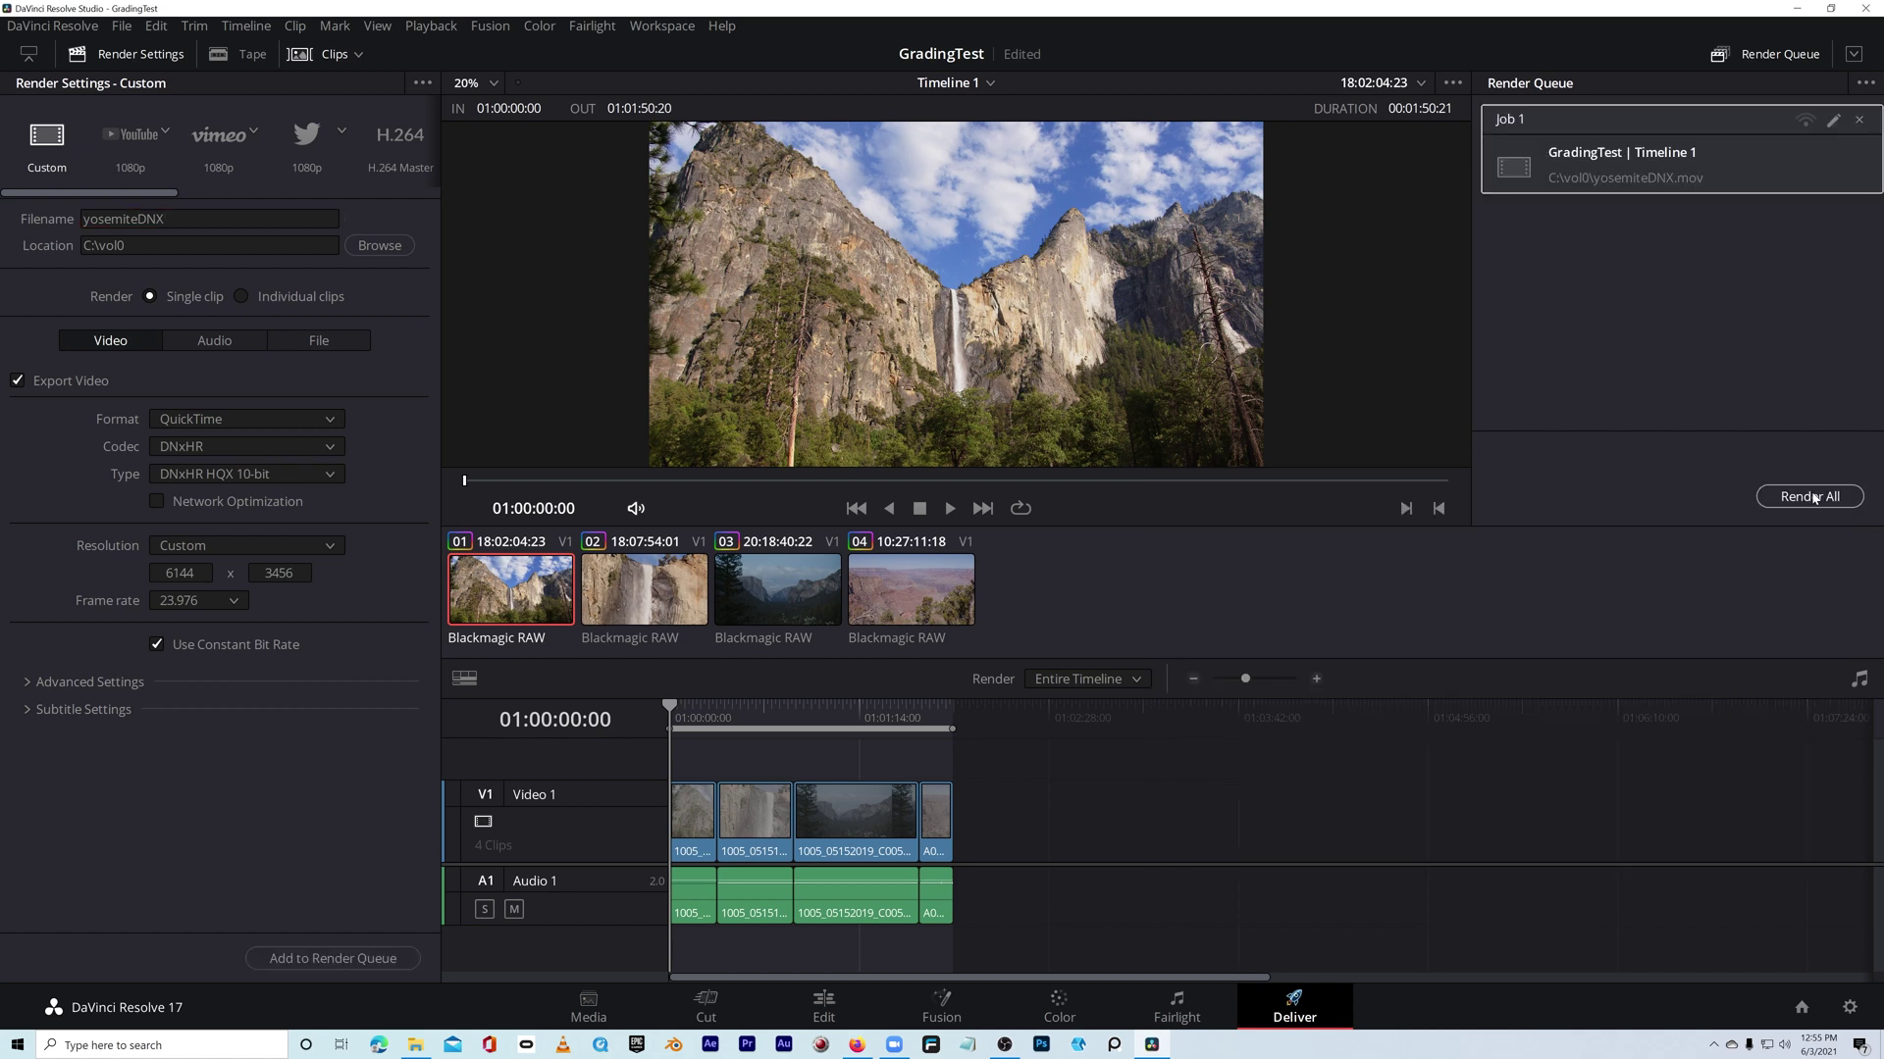
click(1811, 496)
click(1811, 496)
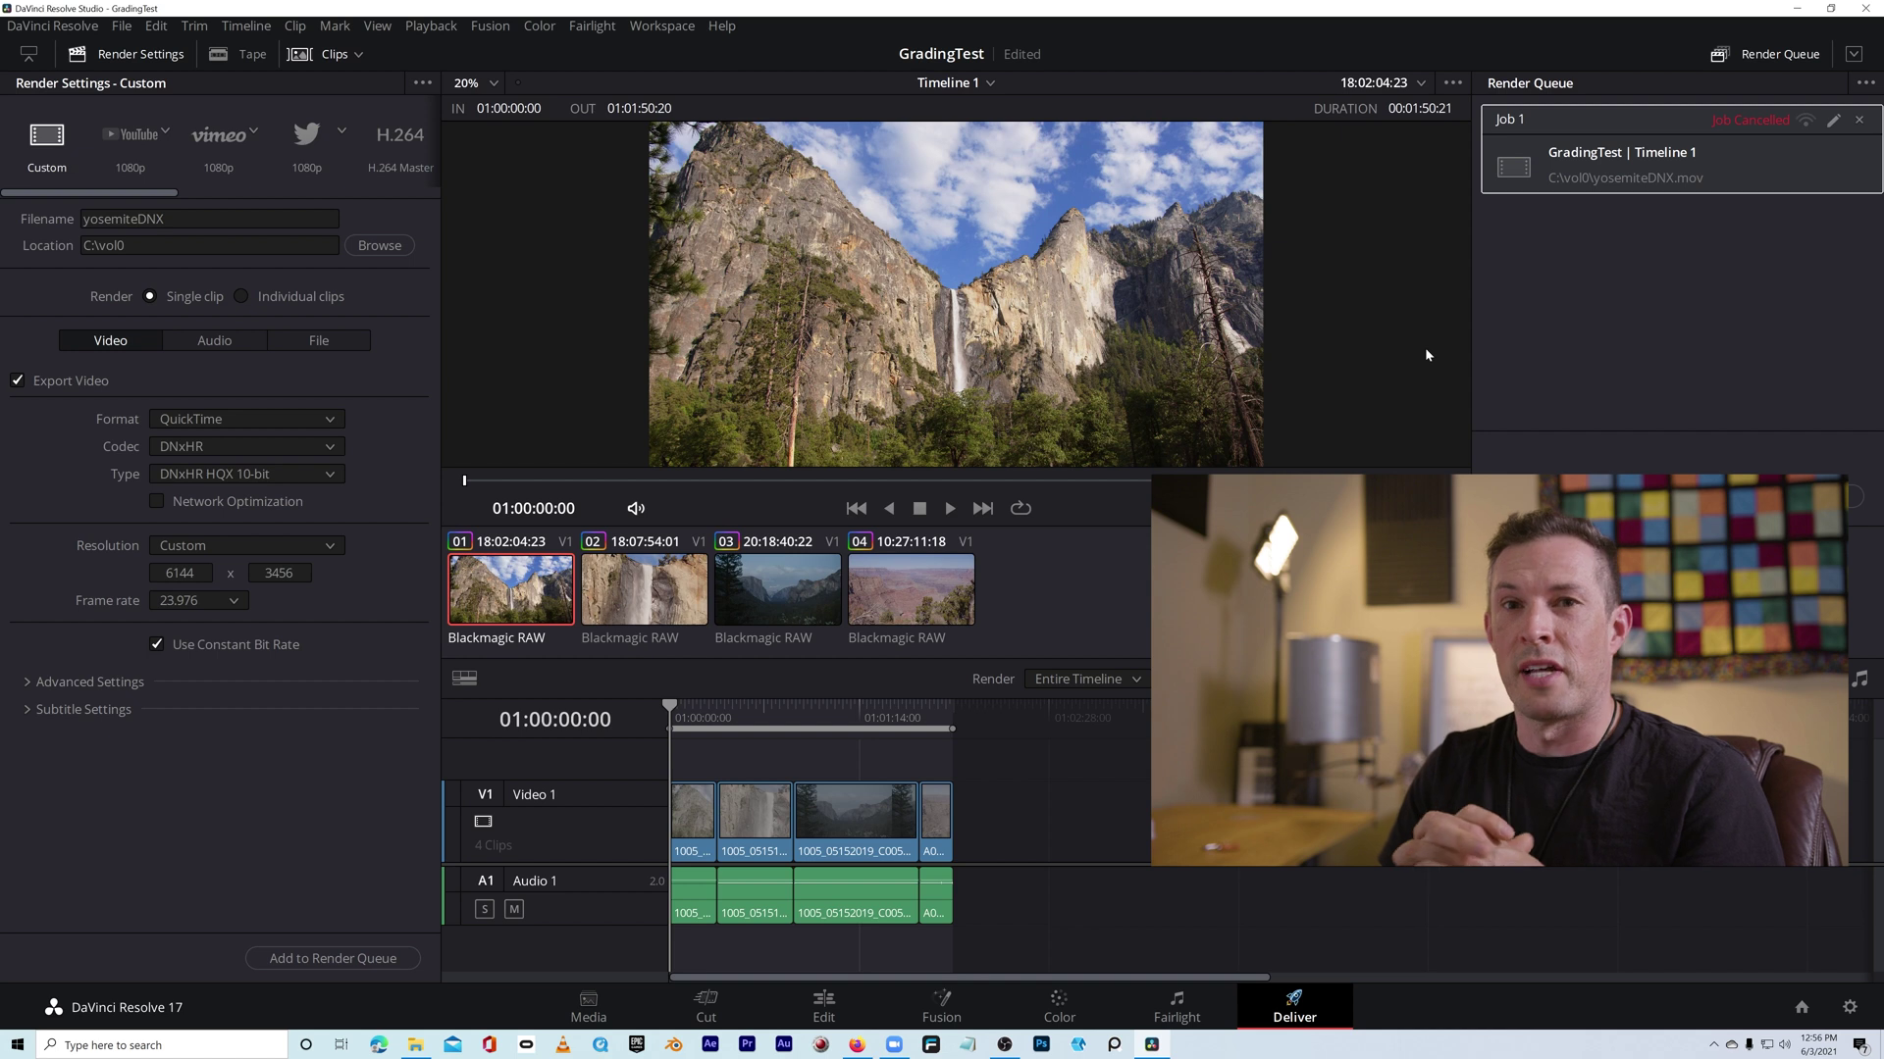